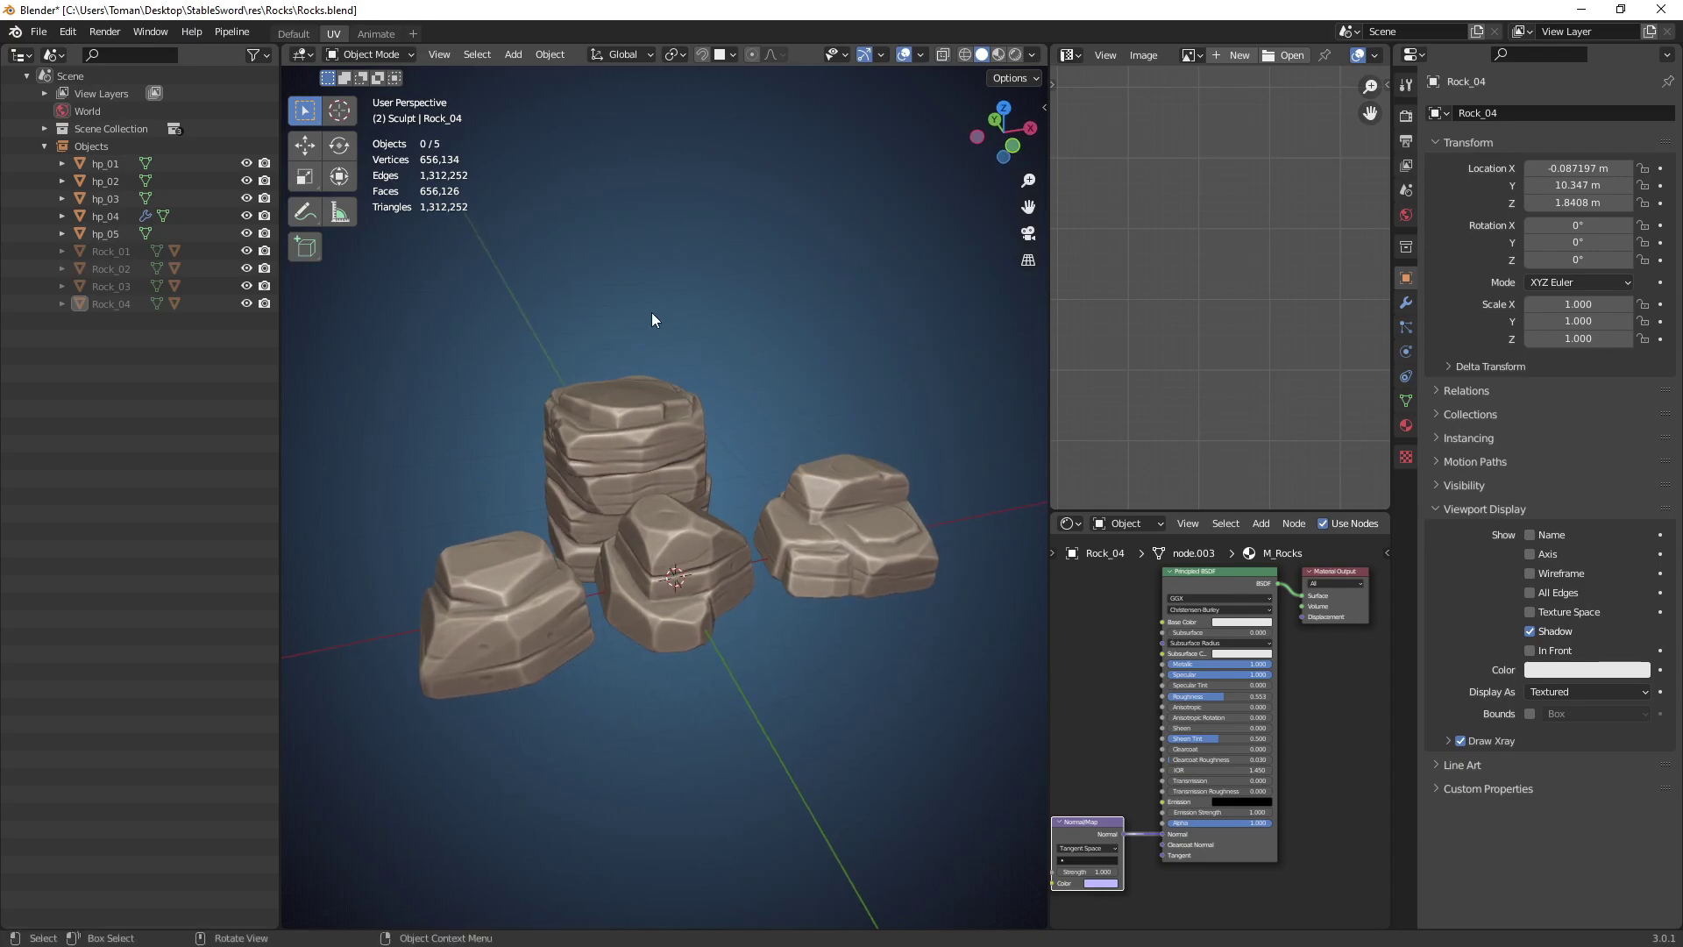
Clear the high-poly rock selection and show only the low-poly LP collection.
{"action": "left_click_drag", "start_coordinate": [459, 331], "coordinate": [865, 685]}
{"action": "left_click", "coordinate": [861, 683]}
{"action": "key", "text": "2"}
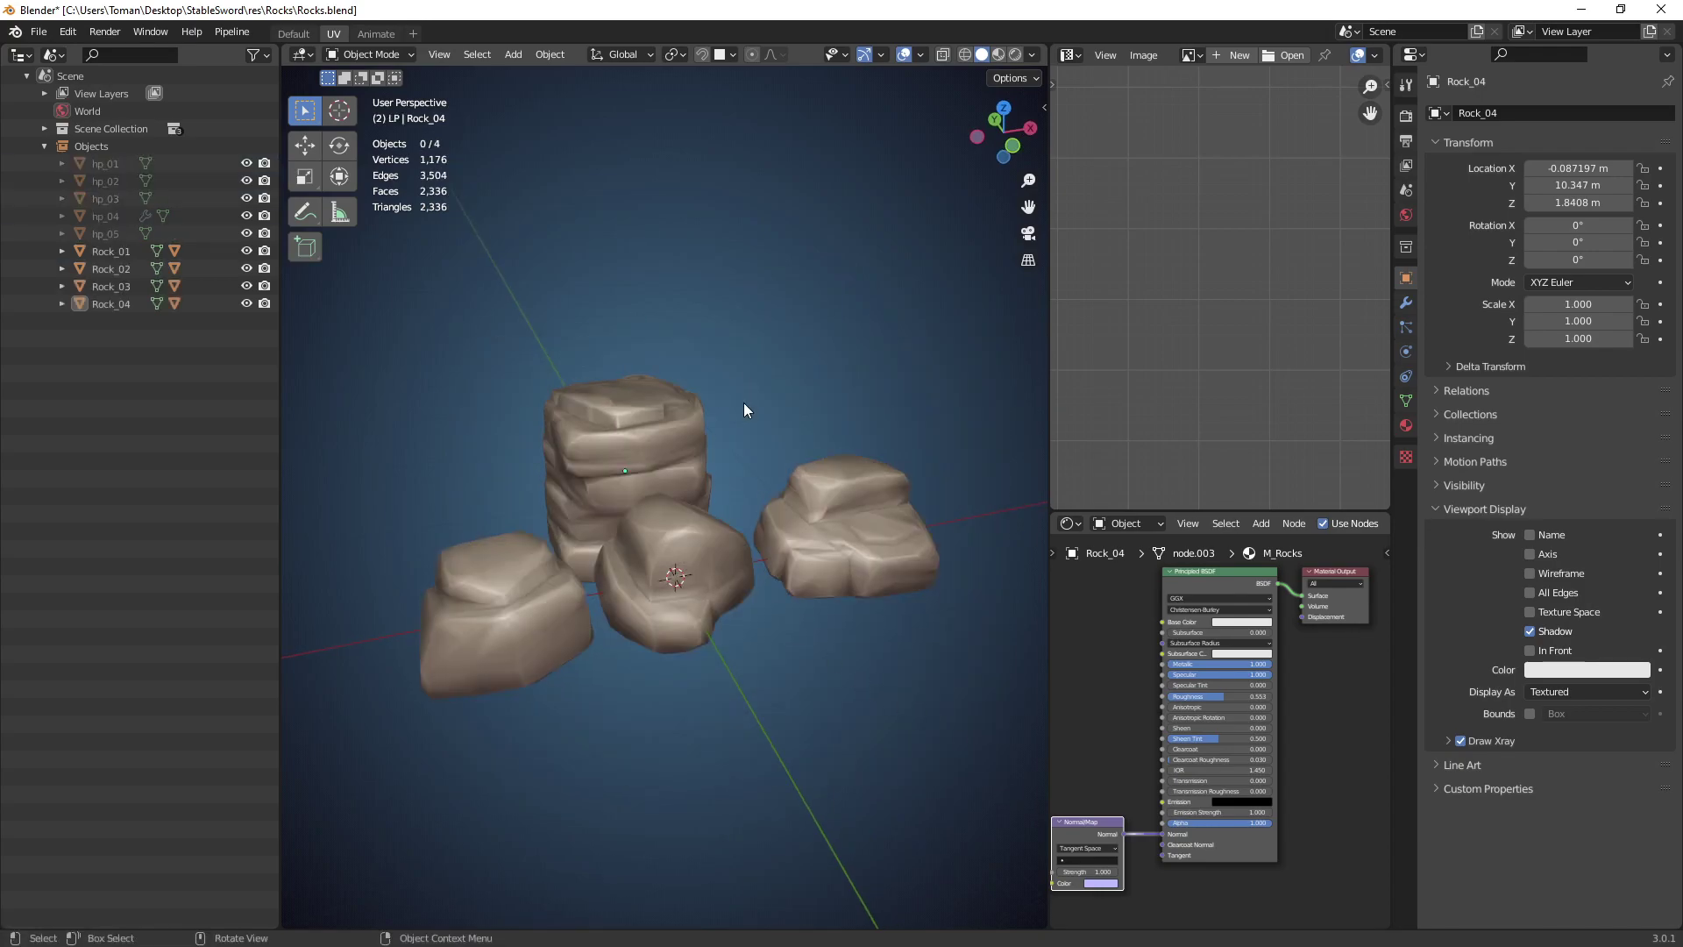
Select all four low-poly rocks and check their UV unwrap in Edit Mode.
{"action": "left_click", "coordinate": [634, 418]}
{"action": "left_click", "coordinate": [521, 641], "text": "shift"}
{"action": "left_click", "coordinate": [665, 602], "text": "shift"}
{"action": "left_click", "coordinate": [793, 546], "text": "shift"}
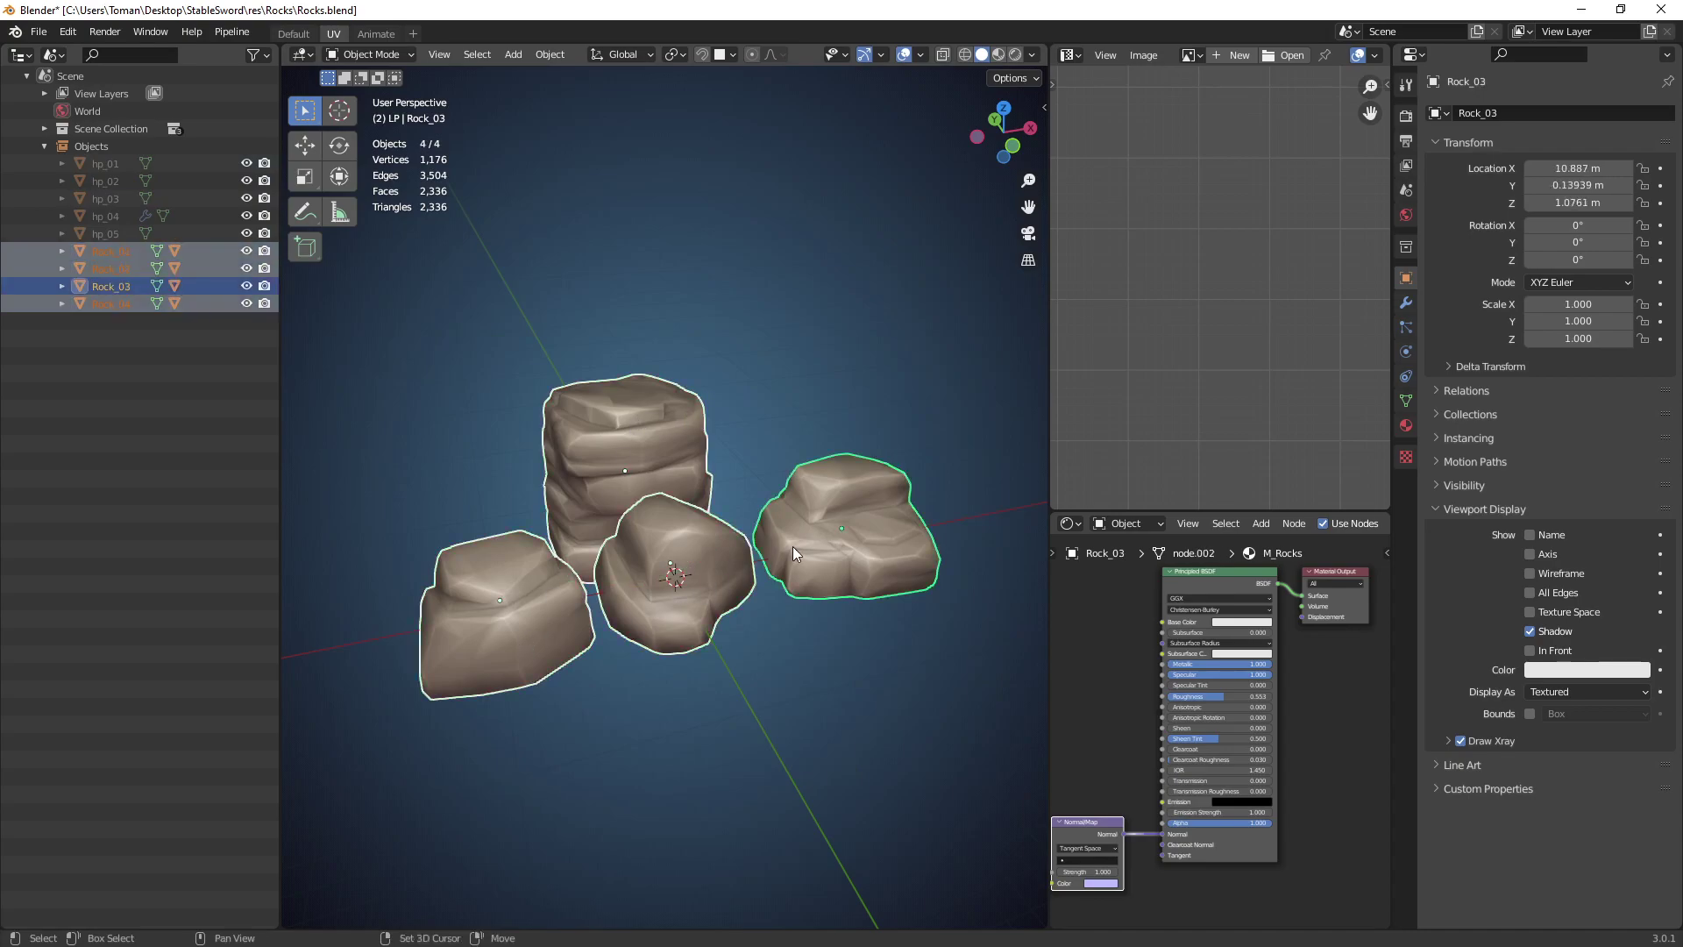
{"action": "key", "text": "ctrl+Tab"}
{"action": "left_click", "coordinate": [783, 471]}
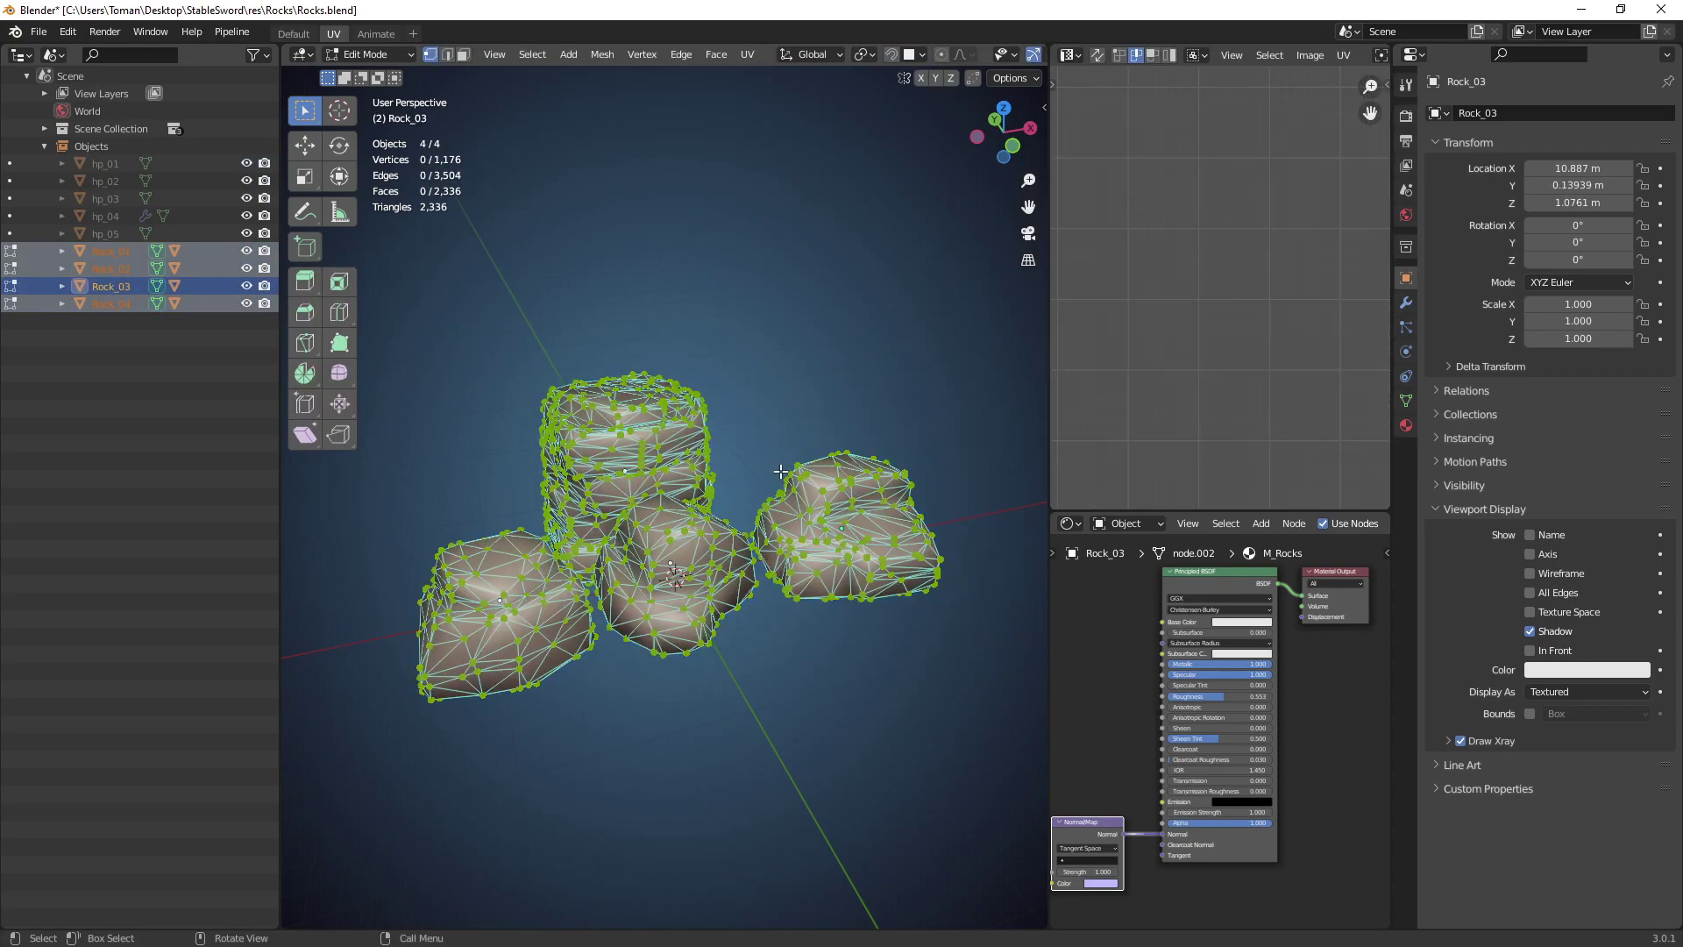
{"action": "key", "text": "a"}
{"action": "key", "text": "ctrl+space"}
{"action": "key", "text": "ctrl+space"}
{"action": "key", "text": "Tab"}
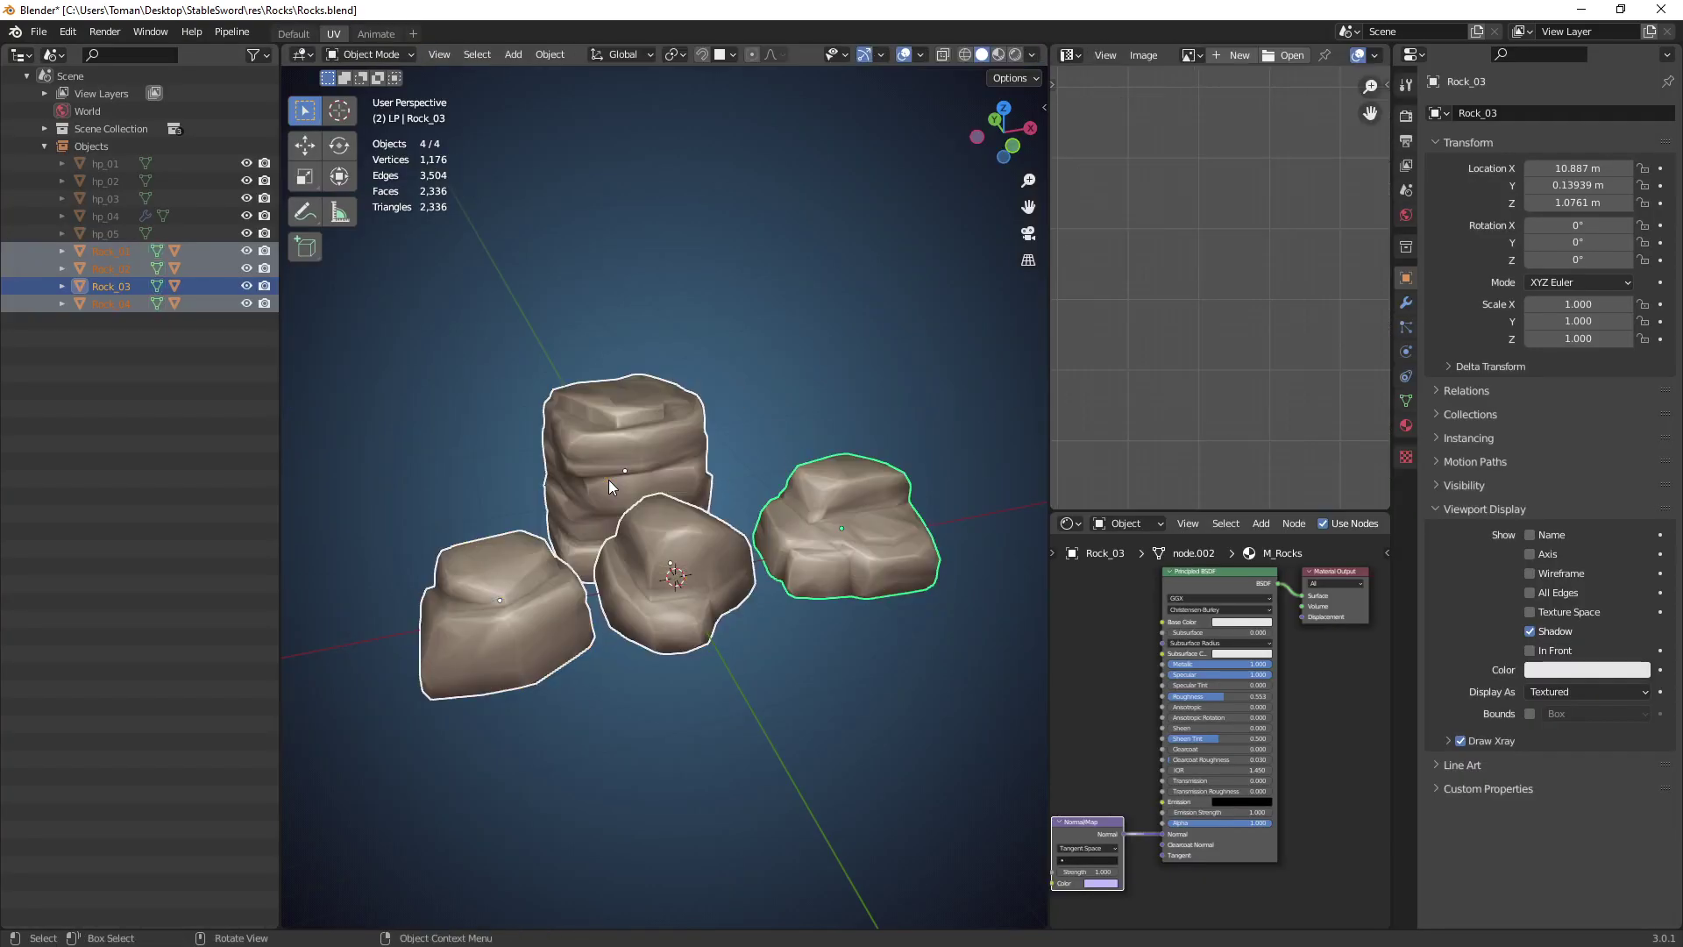
{"action": "middle_click_drag", "start_coordinate": [609, 480], "coordinate": [678, 461]}
Show the low-poly rocks together with the COL collision hulls.
{"action": "left_click", "coordinate": [807, 387]}
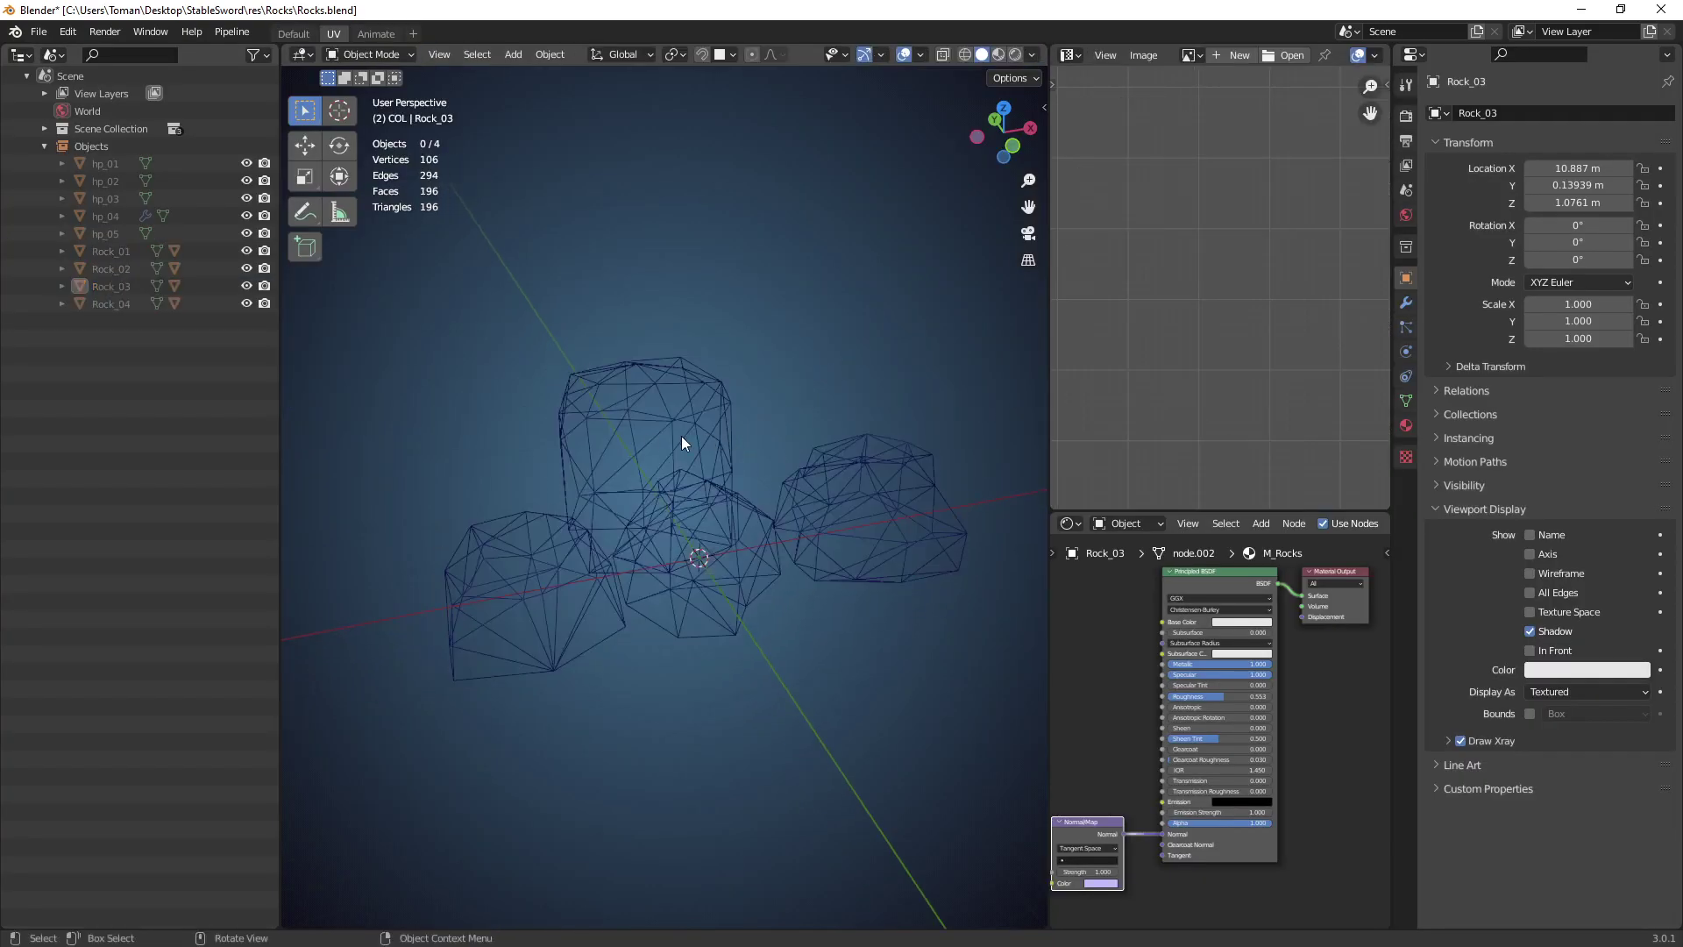
{"action": "left_click", "coordinate": [634, 407]}
{"action": "left_click", "coordinate": [742, 396]}
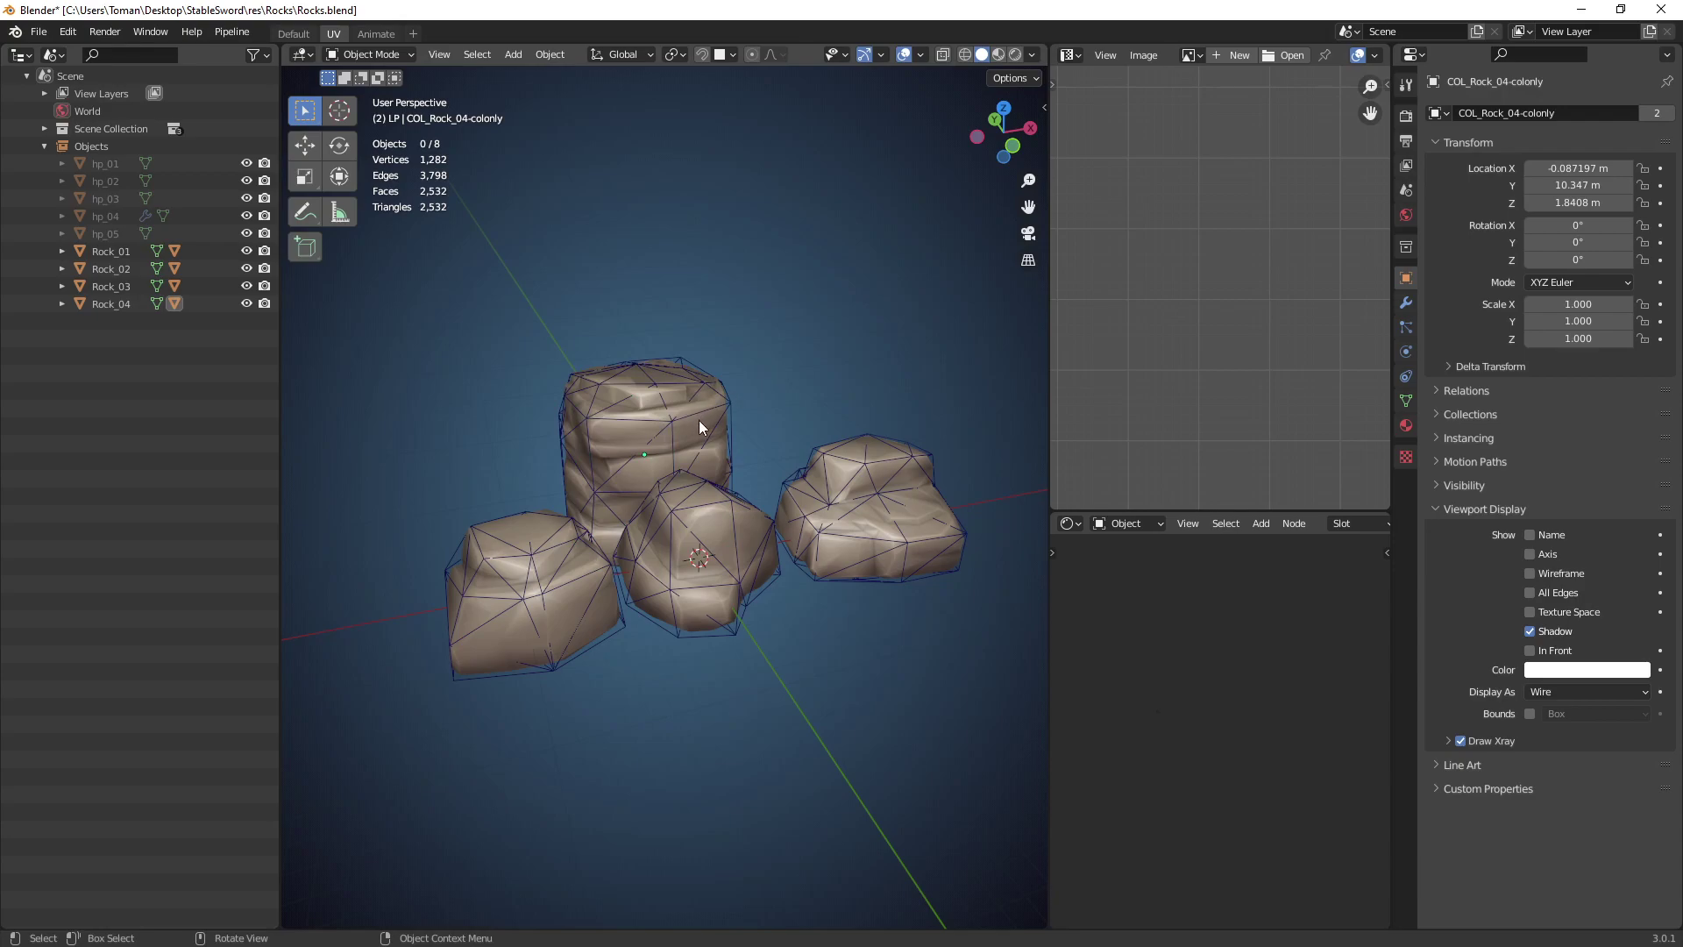
Confirm the top rock's hull is named COL_Rock_04-colony, then switch to Godot.
{"action": "left_click", "coordinate": [735, 428]}
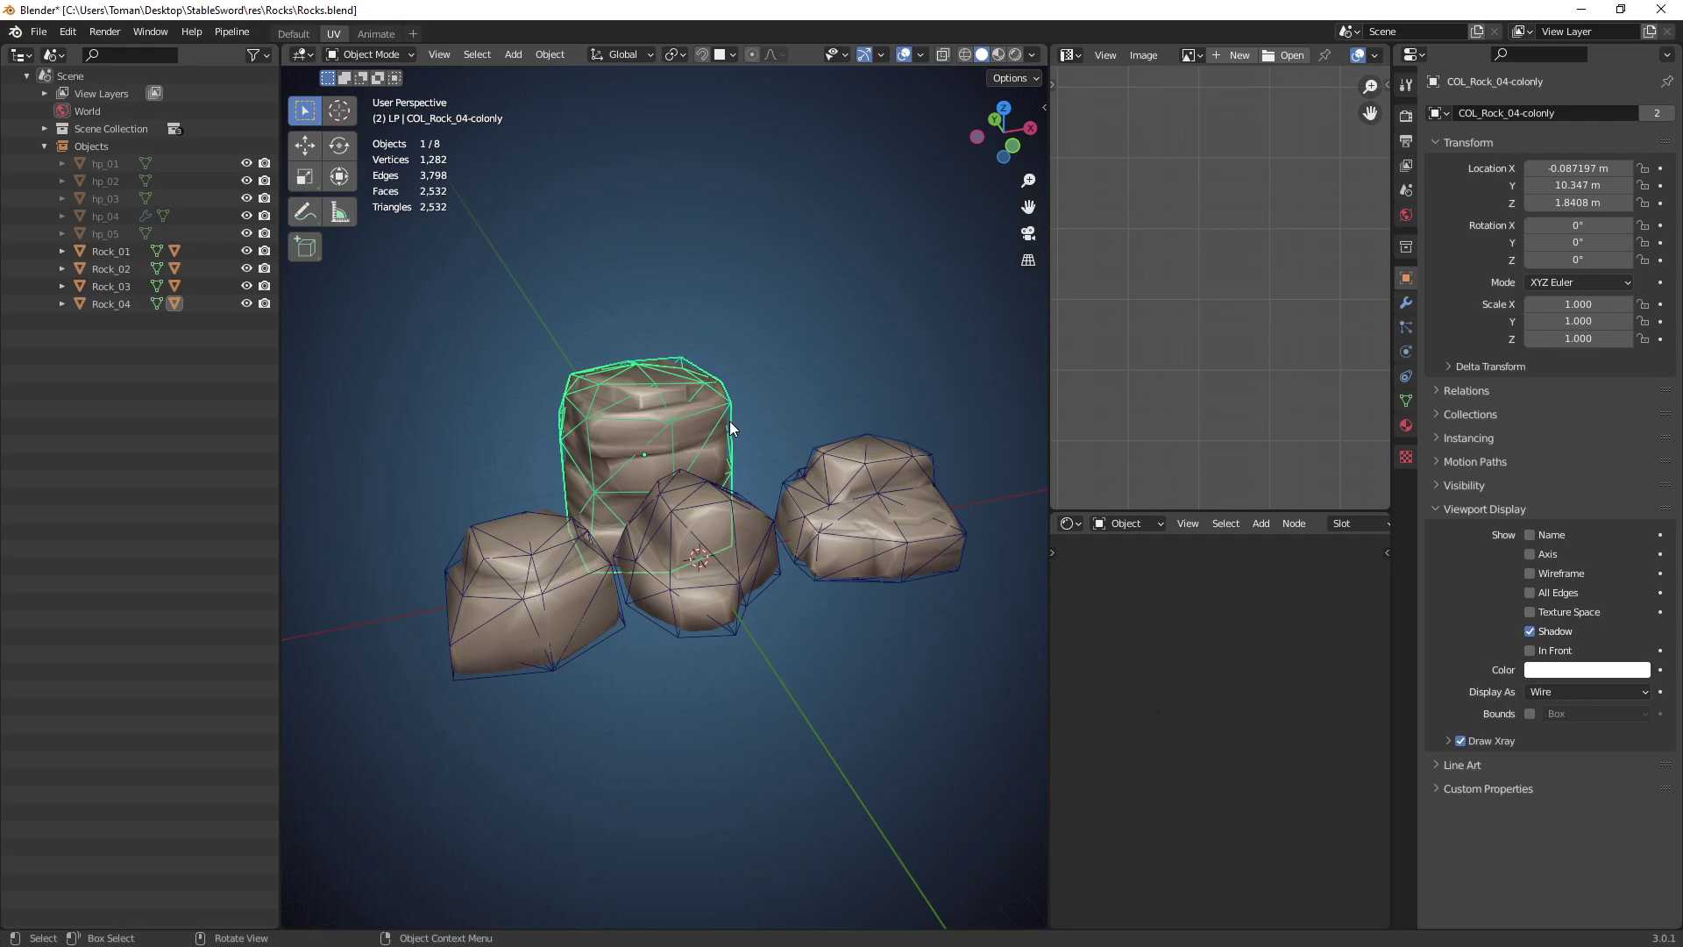
{"action": "left_click", "coordinate": [703, 419]}
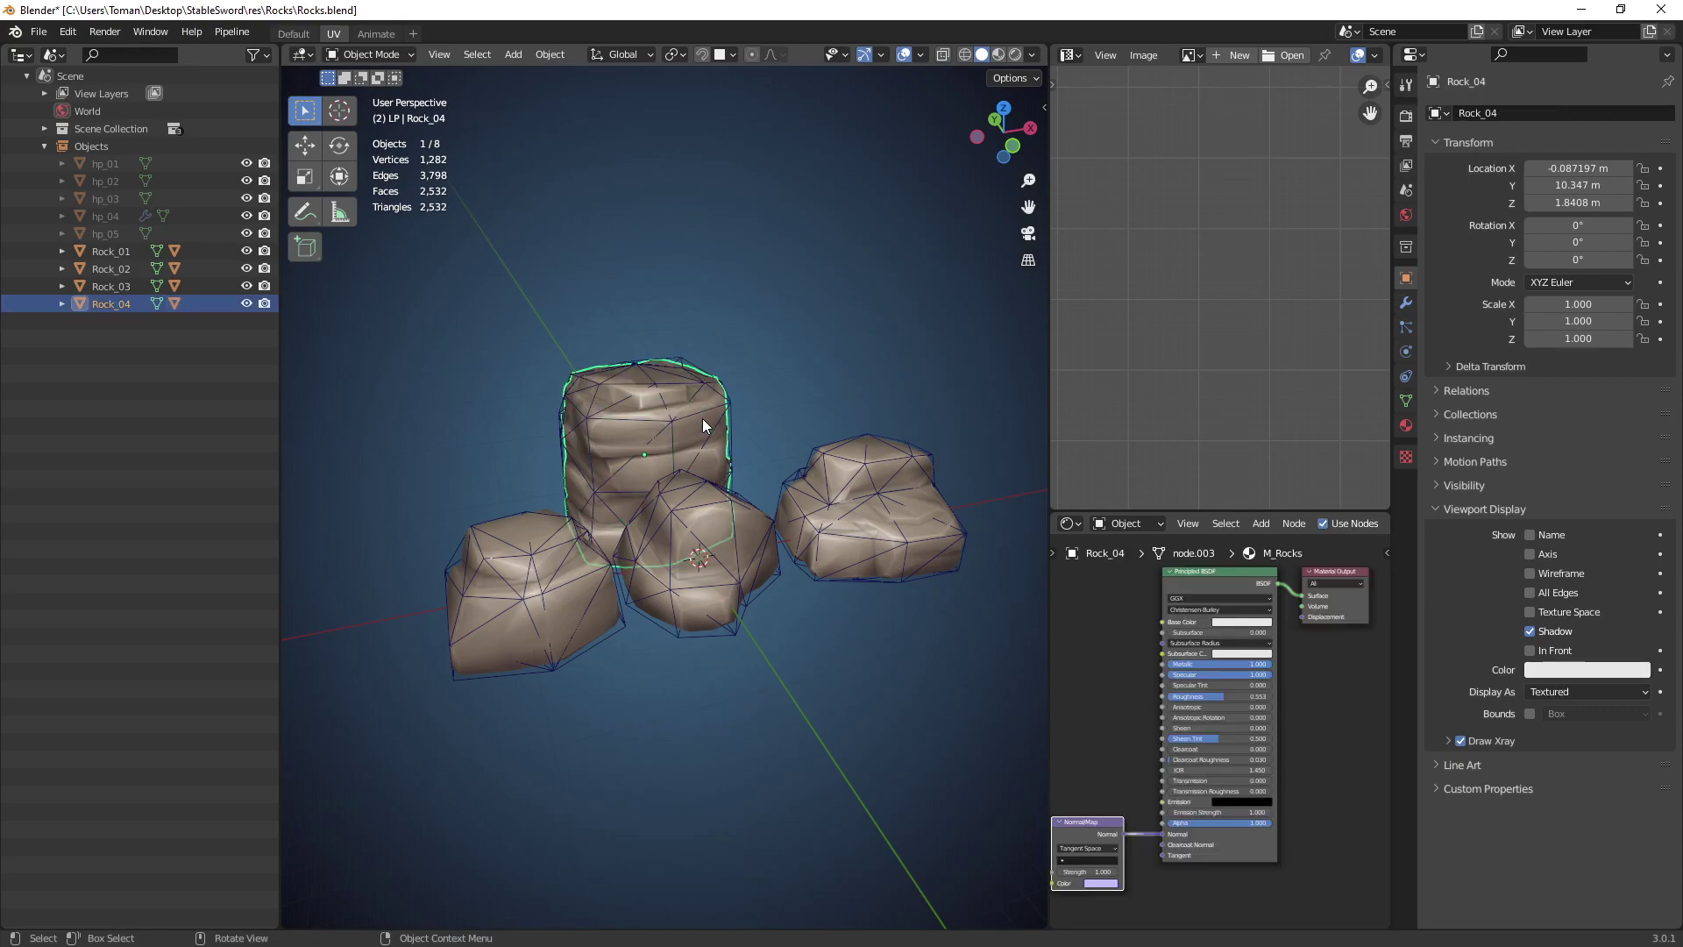
{"action": "left_click", "coordinate": [733, 424]}
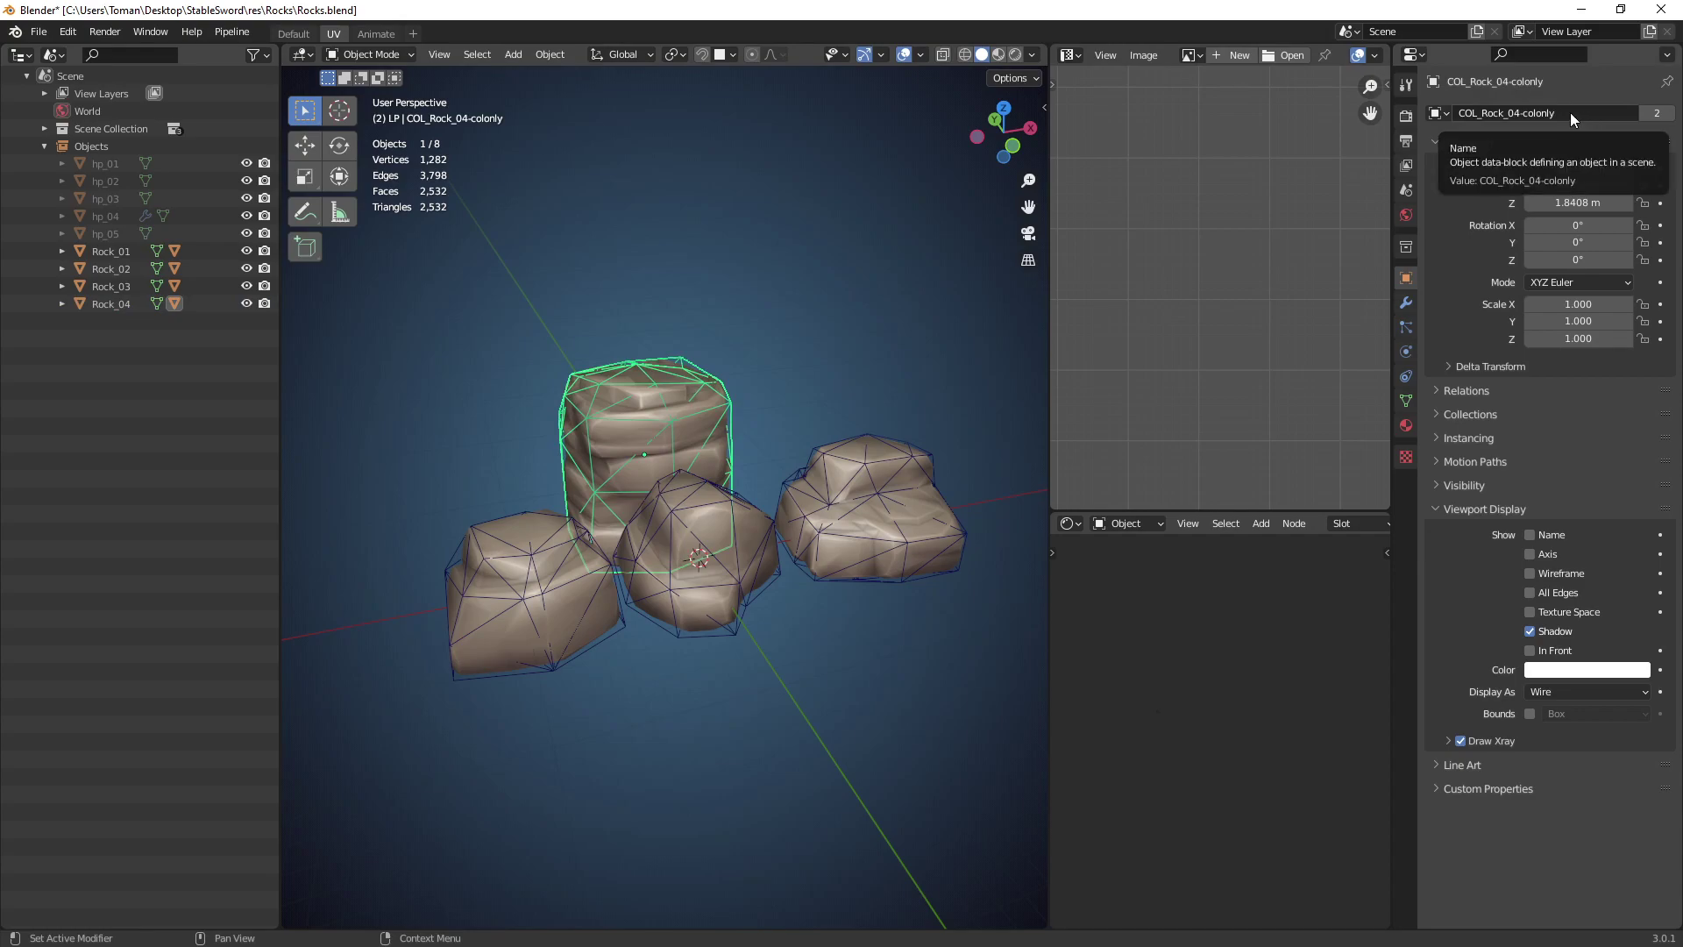
{"action": "left_click", "coordinate": [759, 375]}
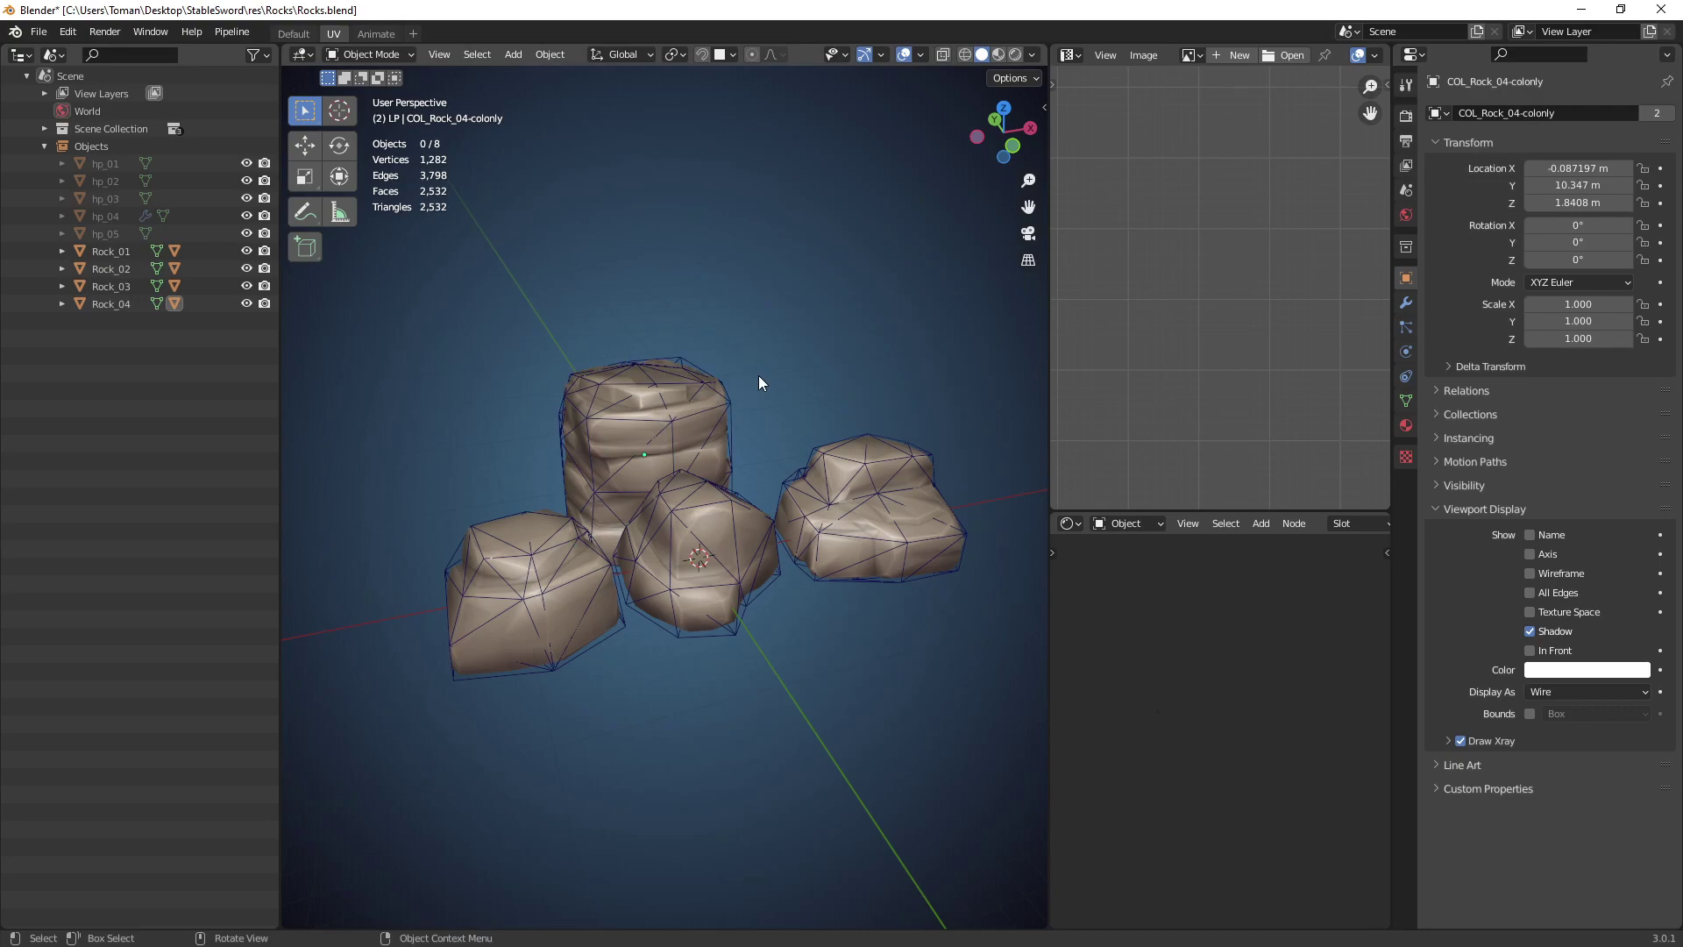
{"action": "key", "text": "alt+Tab"}
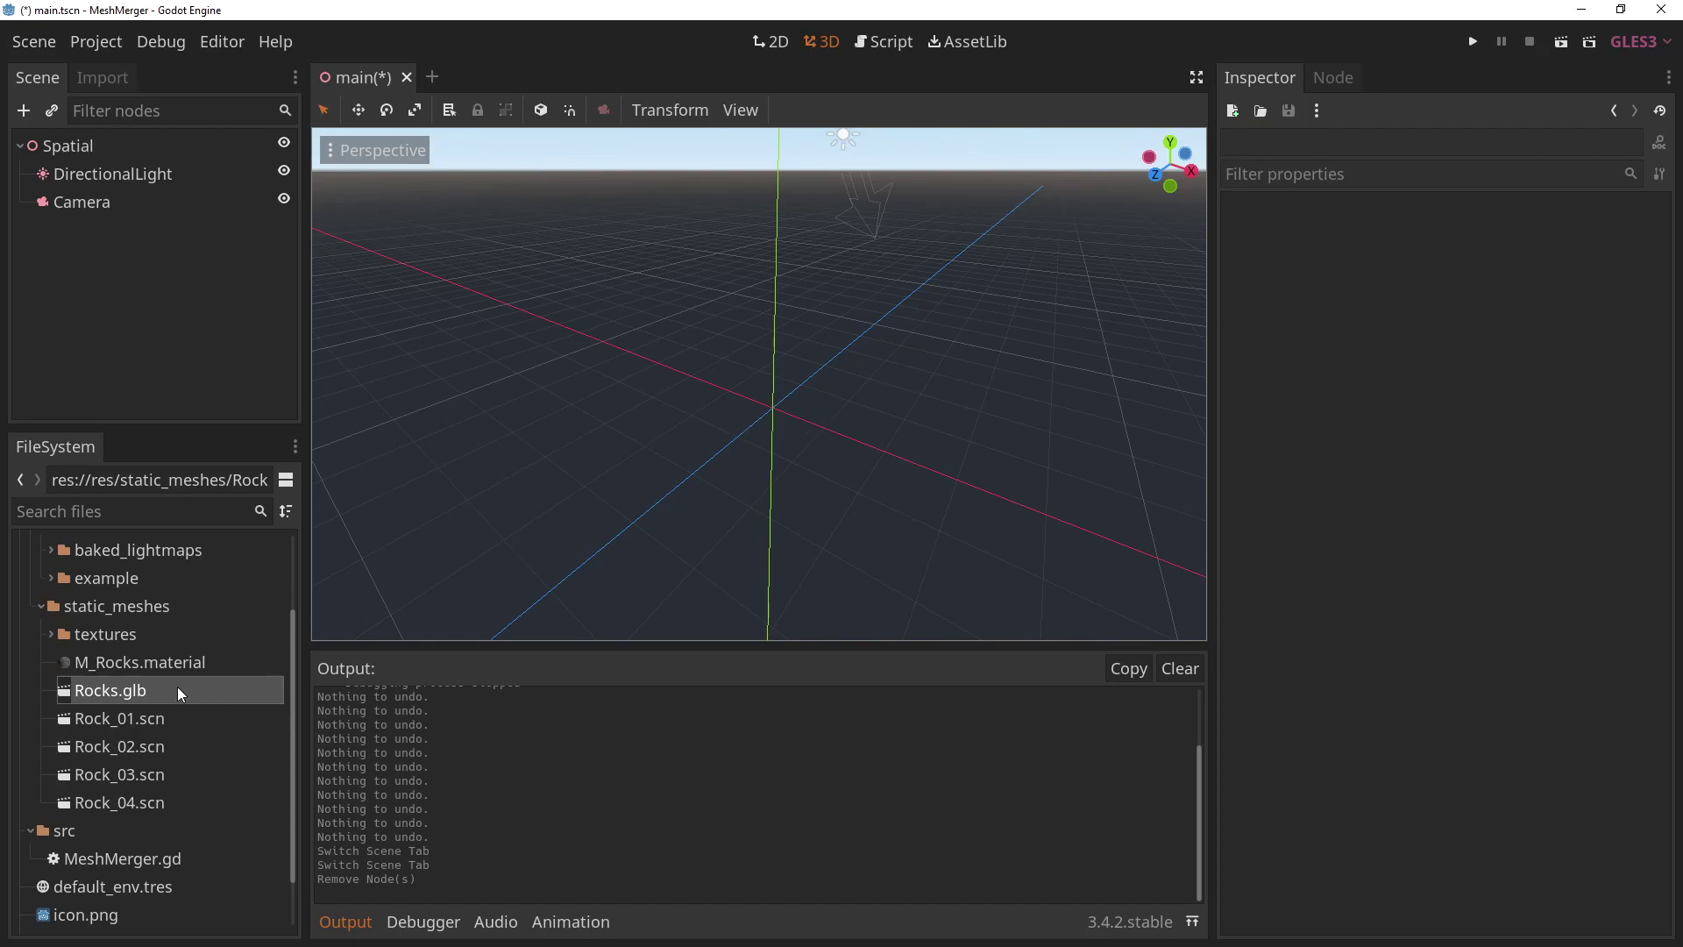
Open Rocks.glb with Open Anyway and look over its Rock_01–Rock_03 nodes.
{"action": "double_click", "coordinate": [178, 689]}
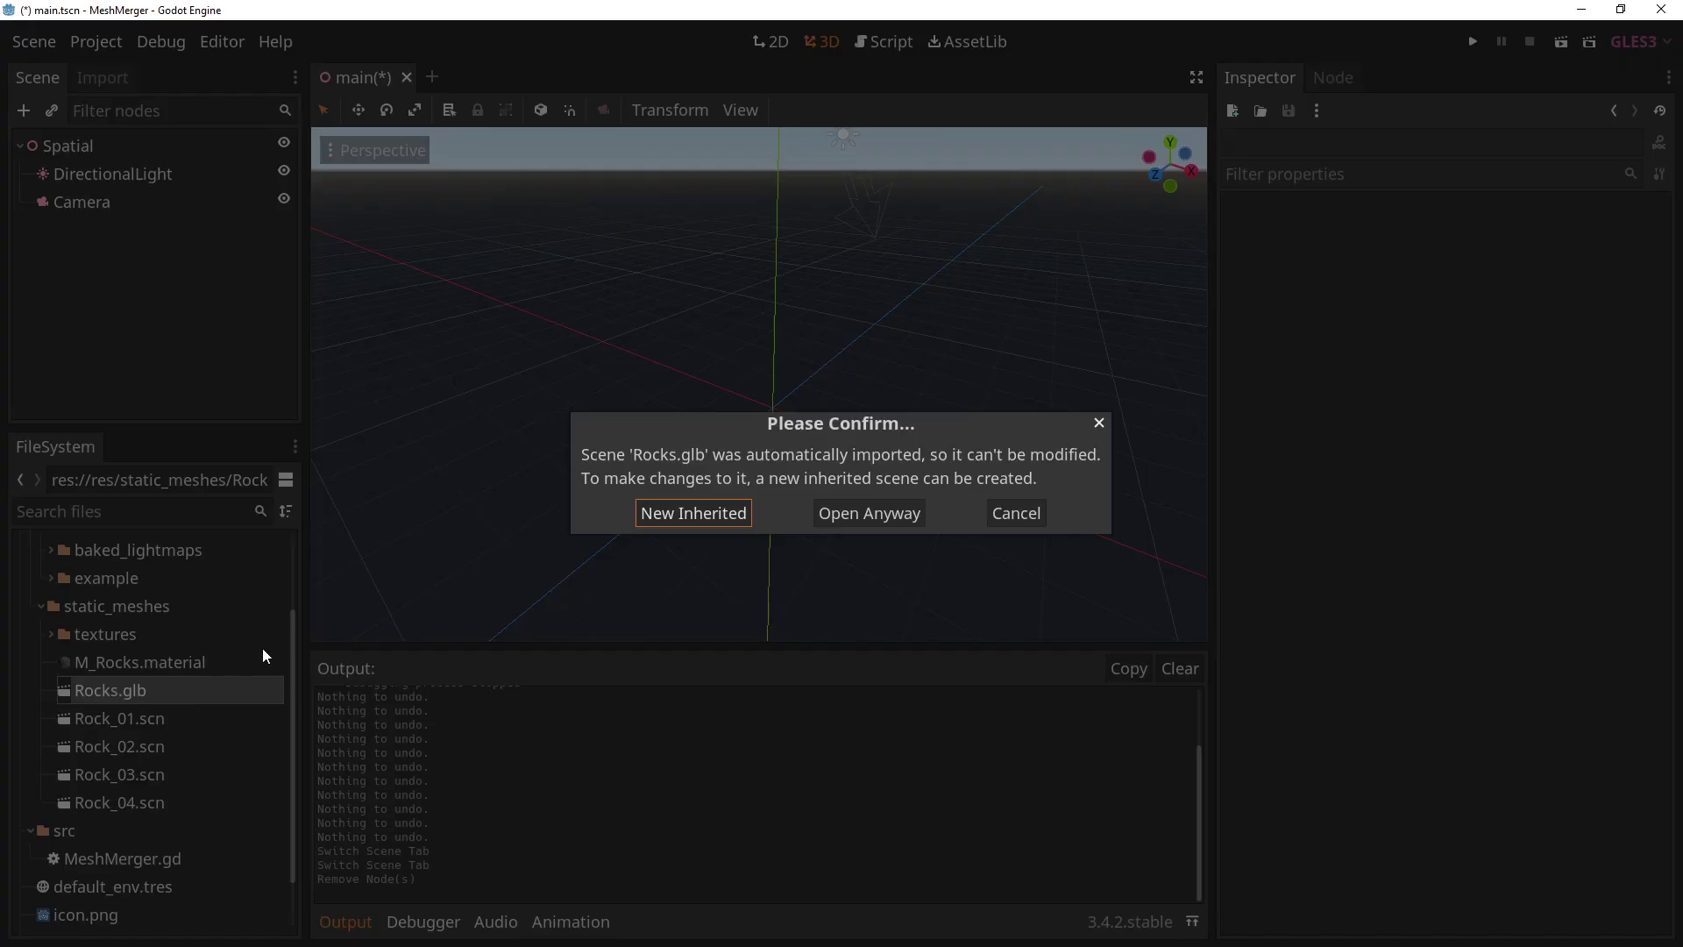
{"action": "left_click", "coordinate": [871, 511]}
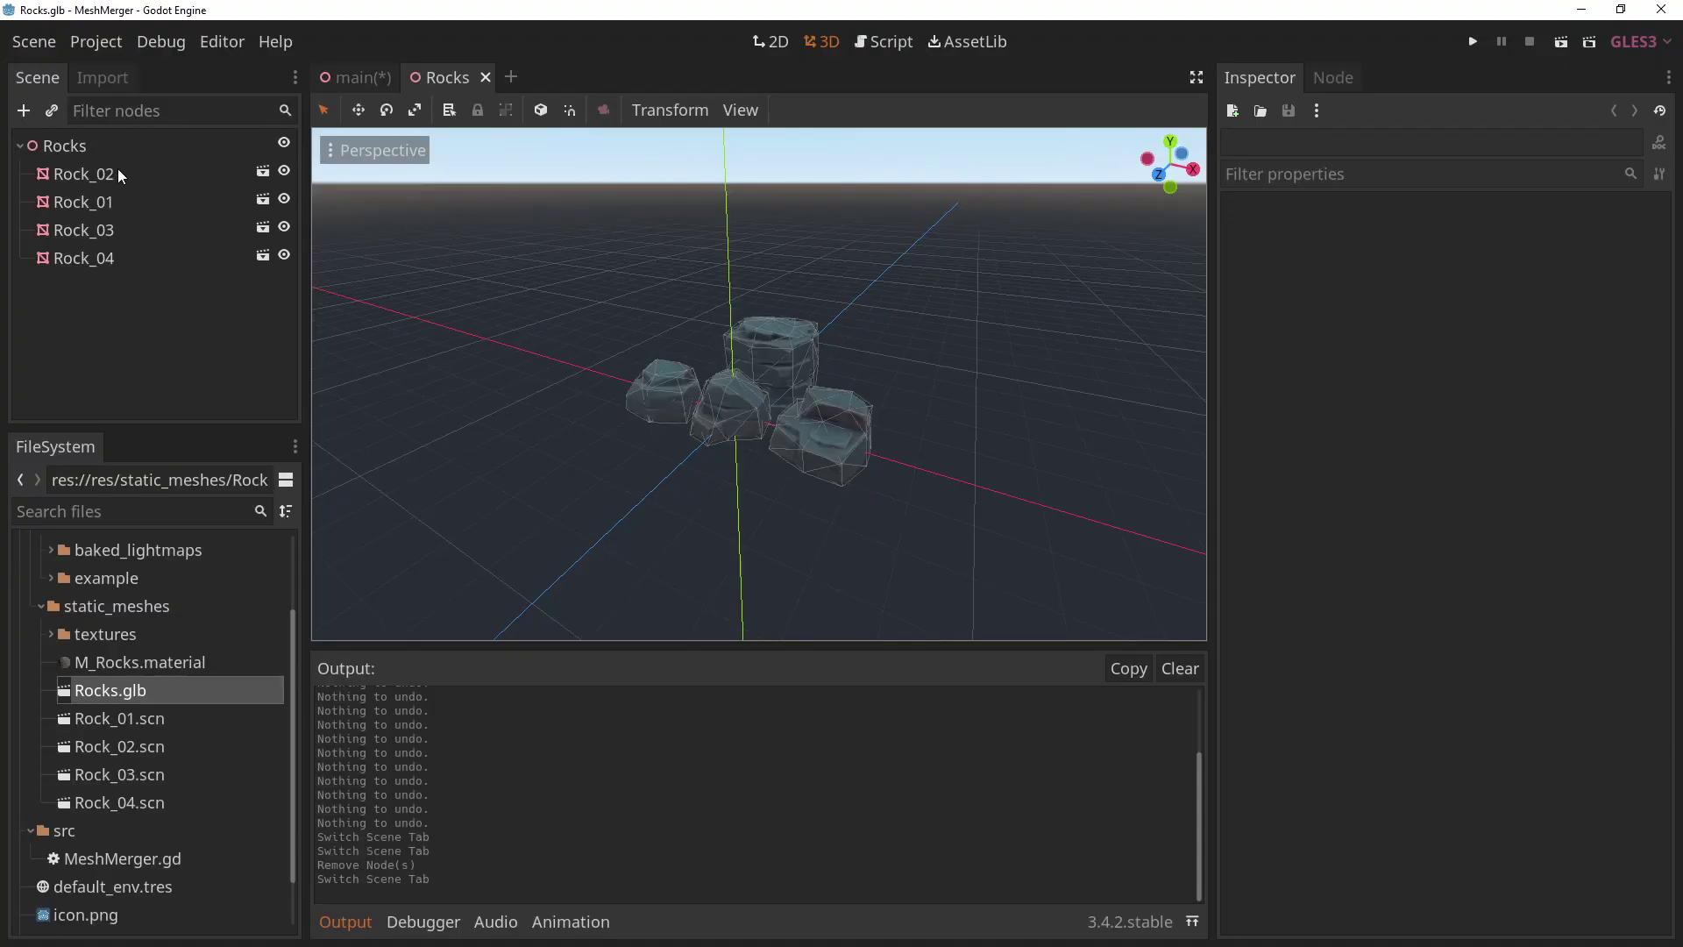
{"action": "left_click", "coordinate": [111, 158]}
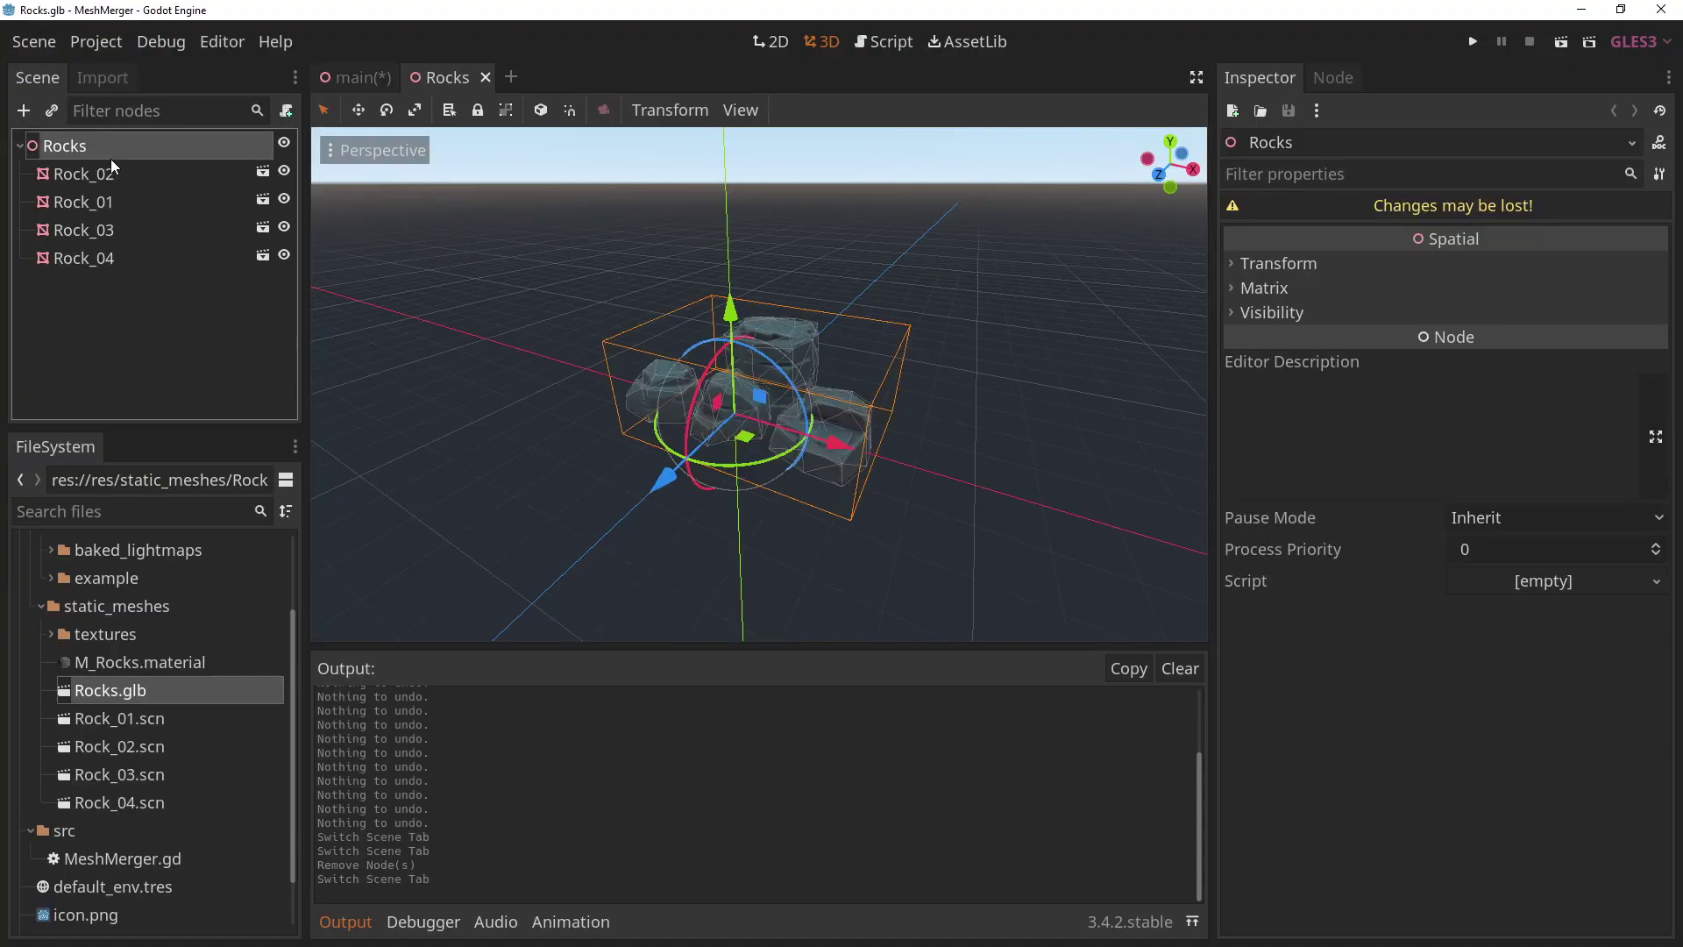
{"action": "left_click", "coordinate": [99, 174]}
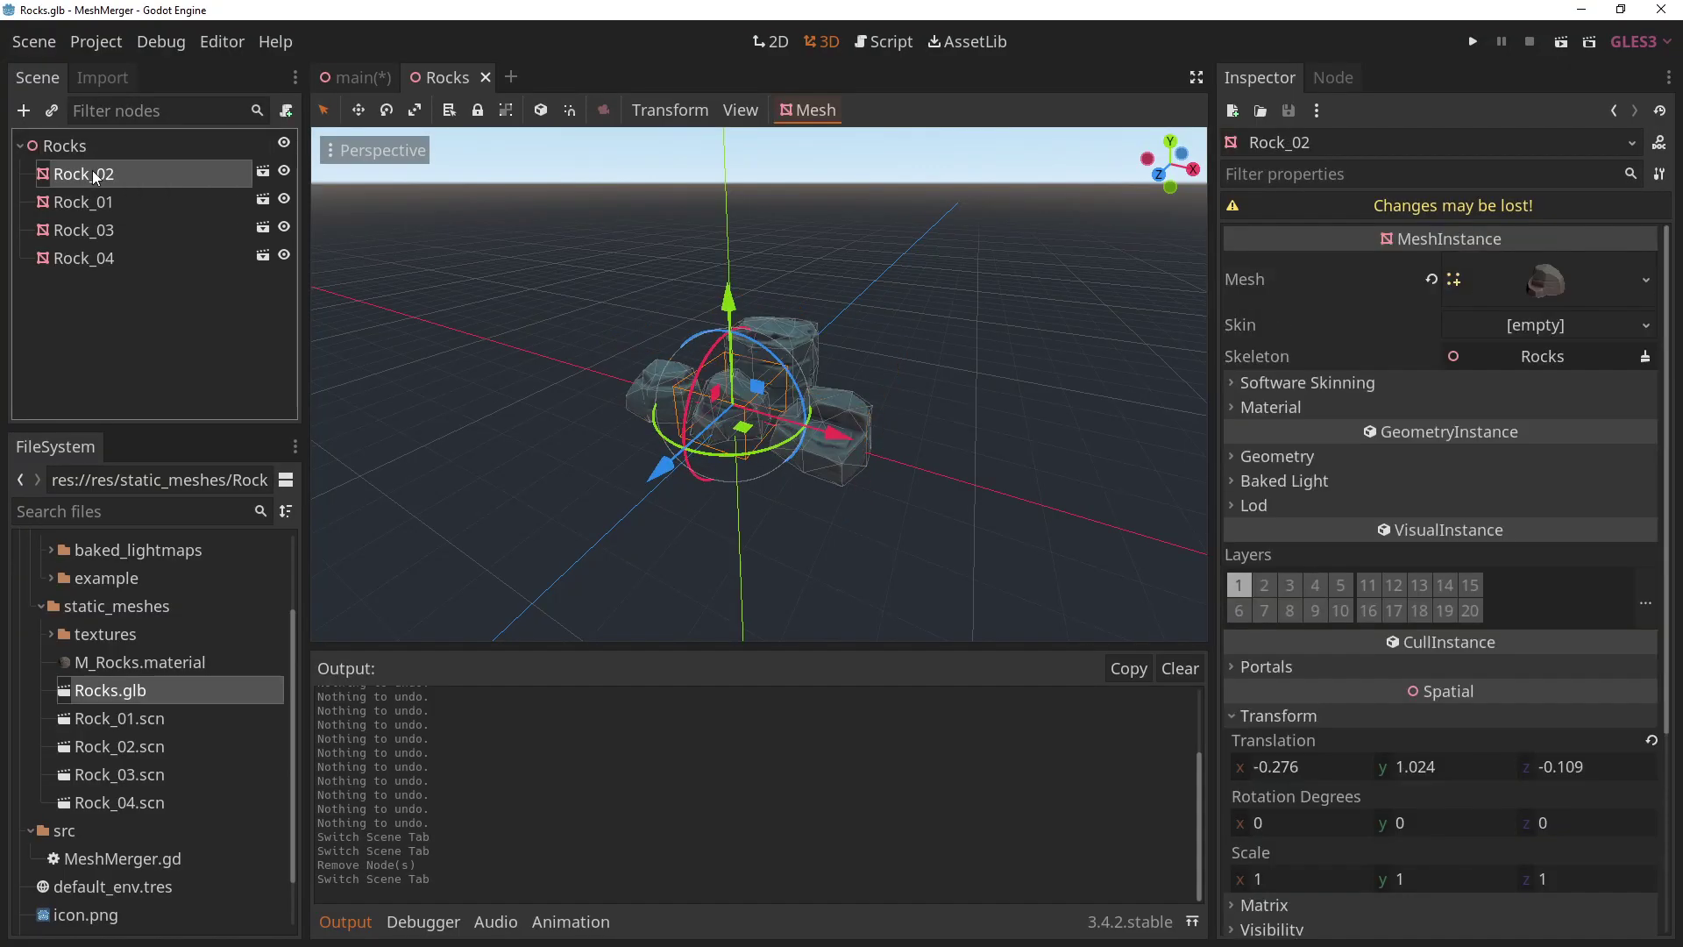
{"action": "left_click", "coordinate": [100, 204]}
{"action": "left_click", "coordinate": [103, 231]}
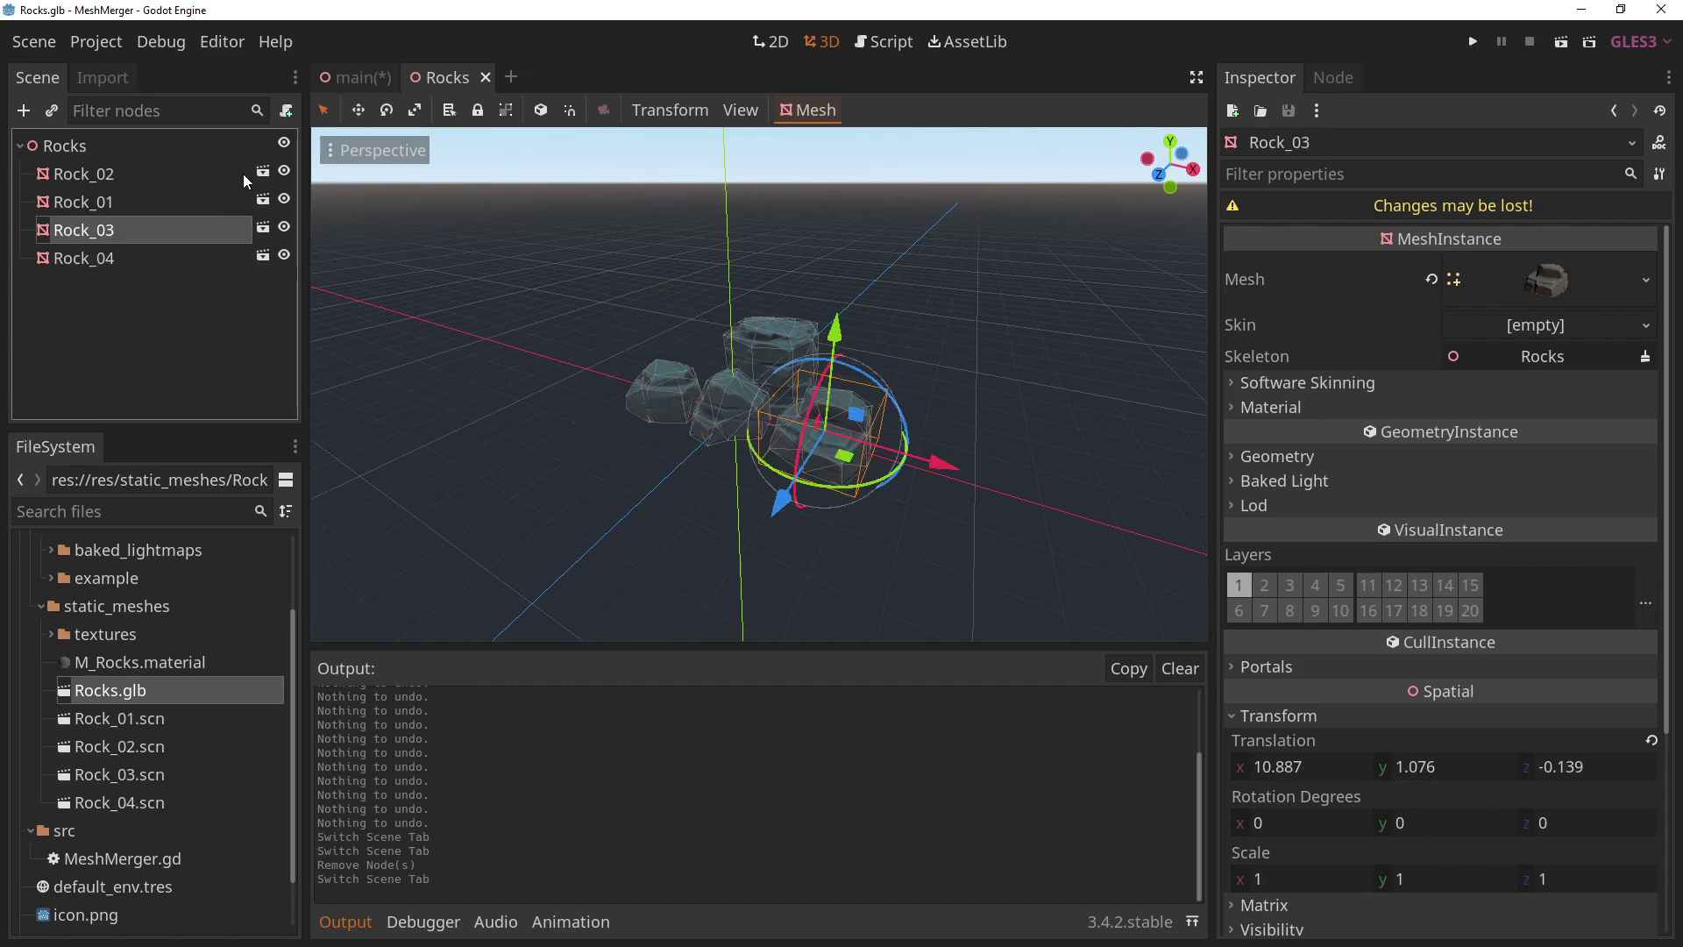
Enable Editable Children on Rock_02 and inspect COL_Rock_02 and its shape0.
{"action": "right_click", "coordinate": [187, 174]}
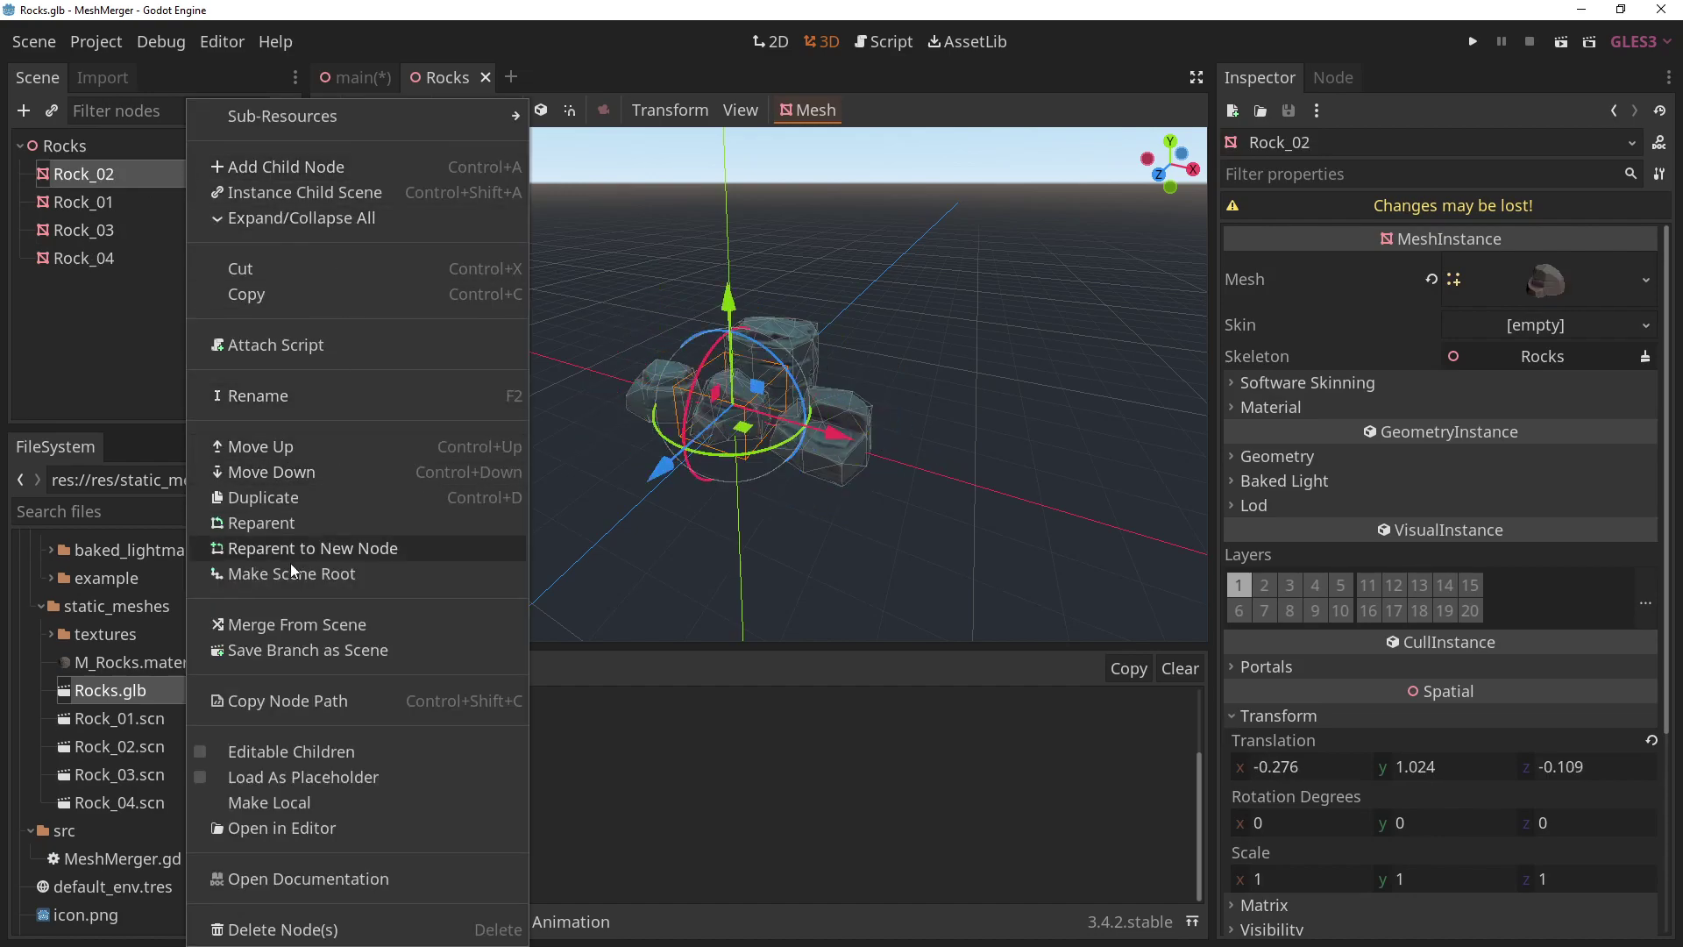
{"action": "left_click", "coordinate": [313, 752]}
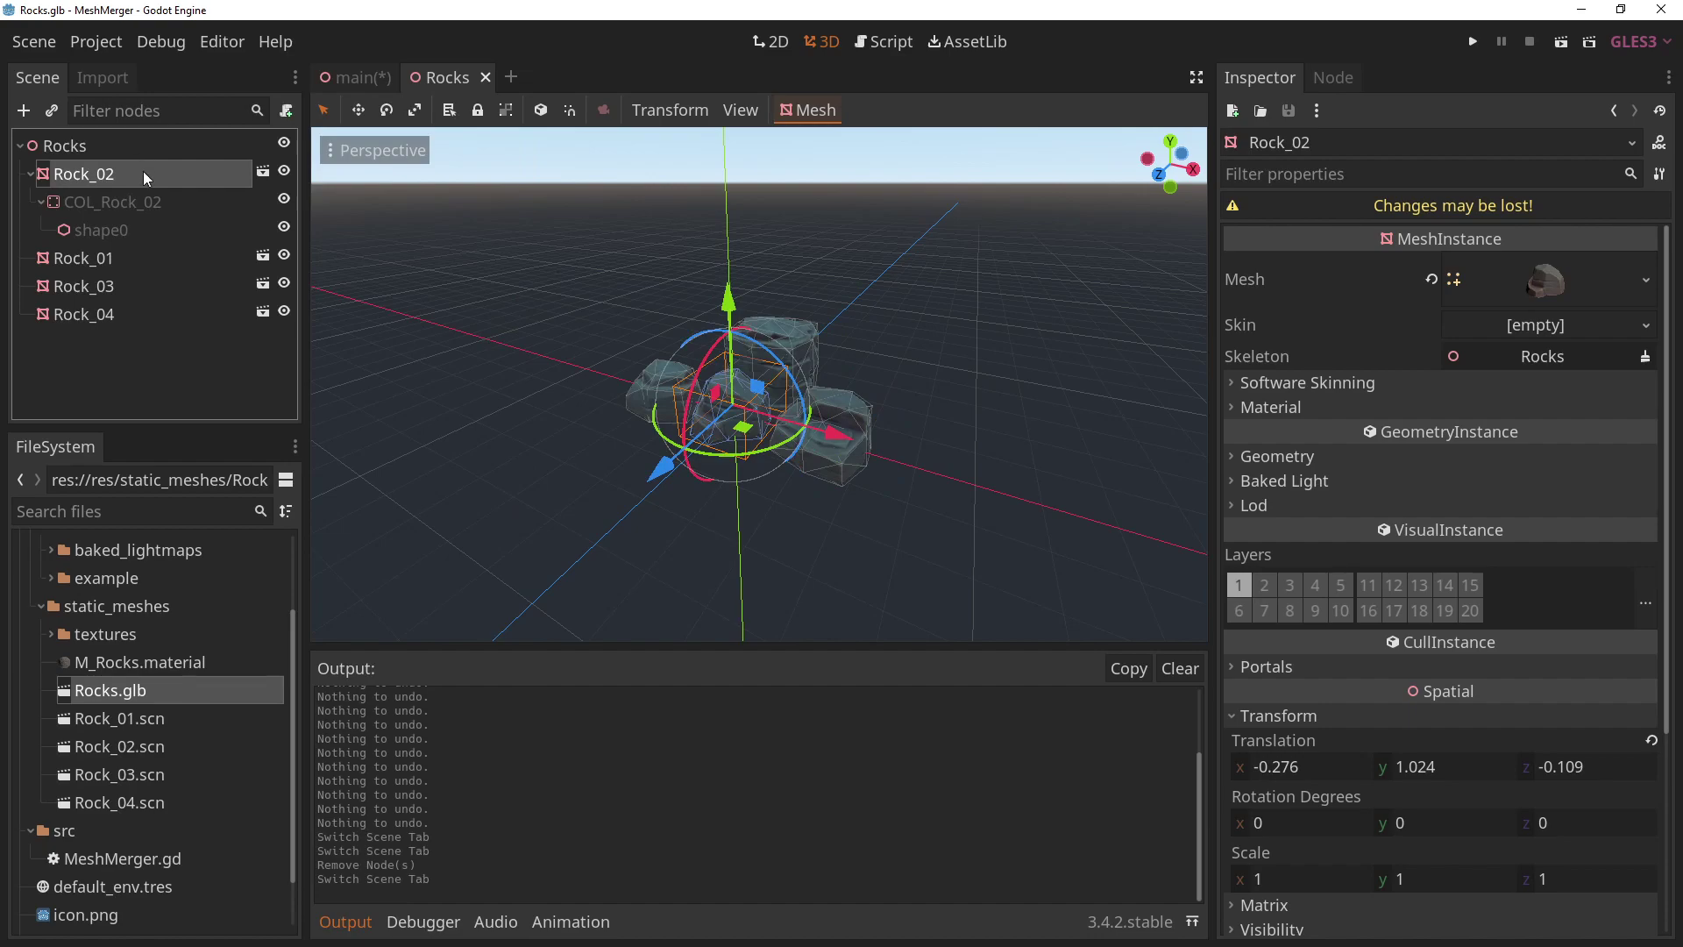
{"action": "left_click", "coordinate": [116, 203]}
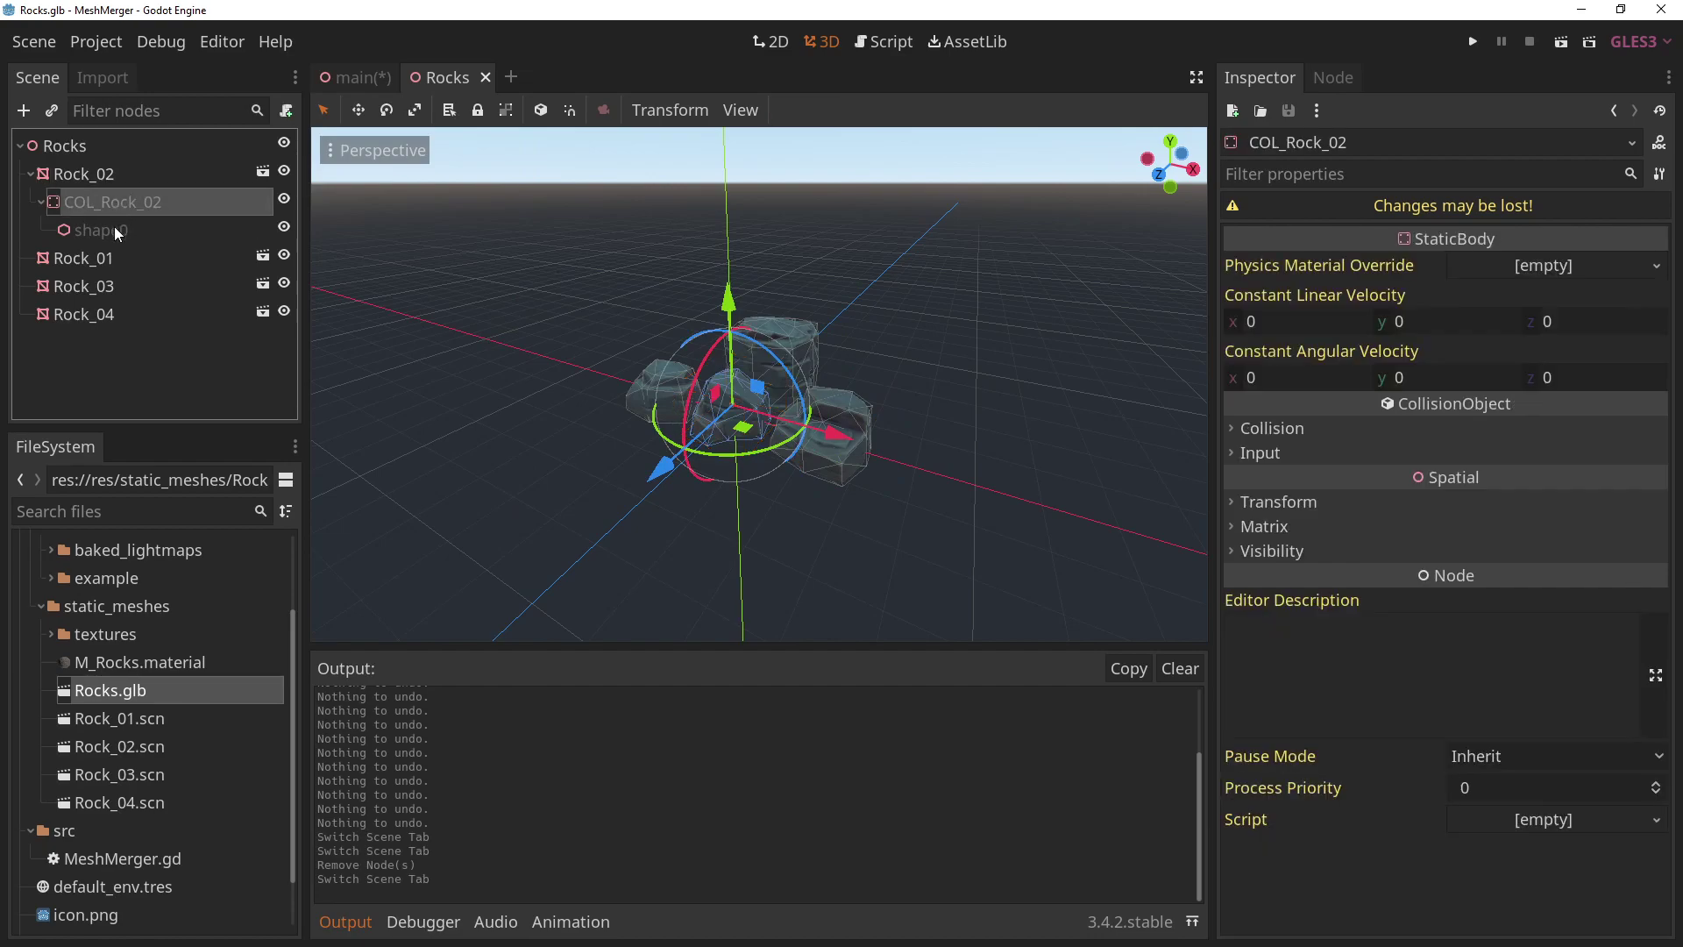
{"action": "left_click", "coordinate": [114, 229]}
{"action": "left_click", "coordinate": [60, 173]}
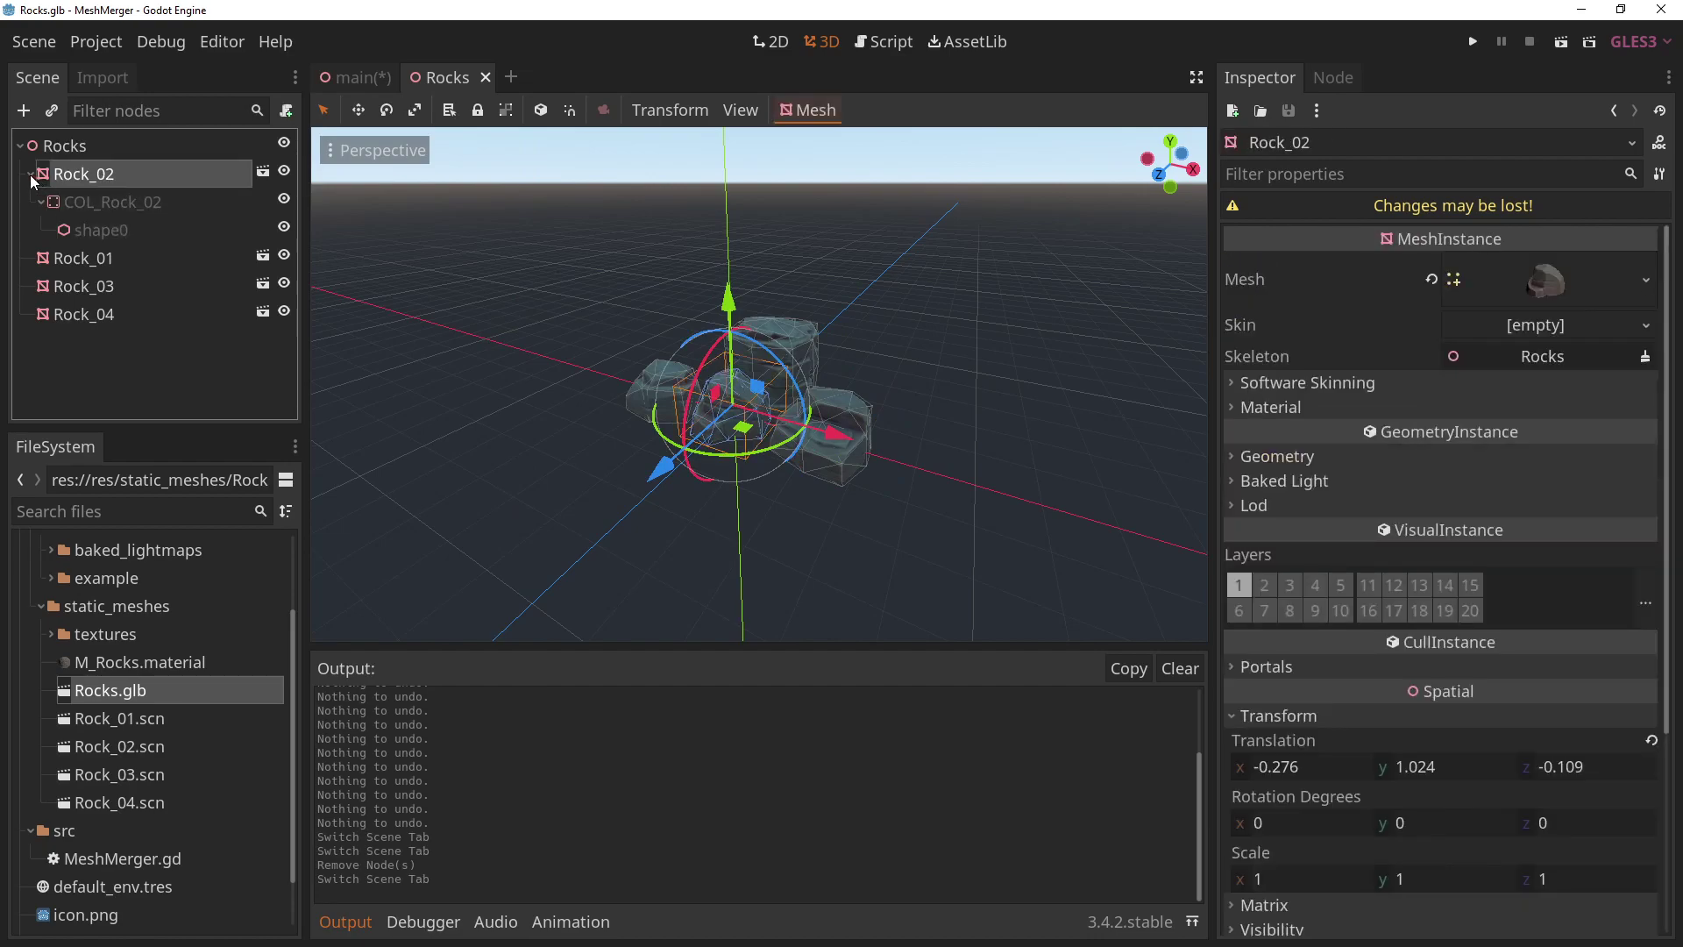
{"action": "left_click", "coordinate": [30, 175]}
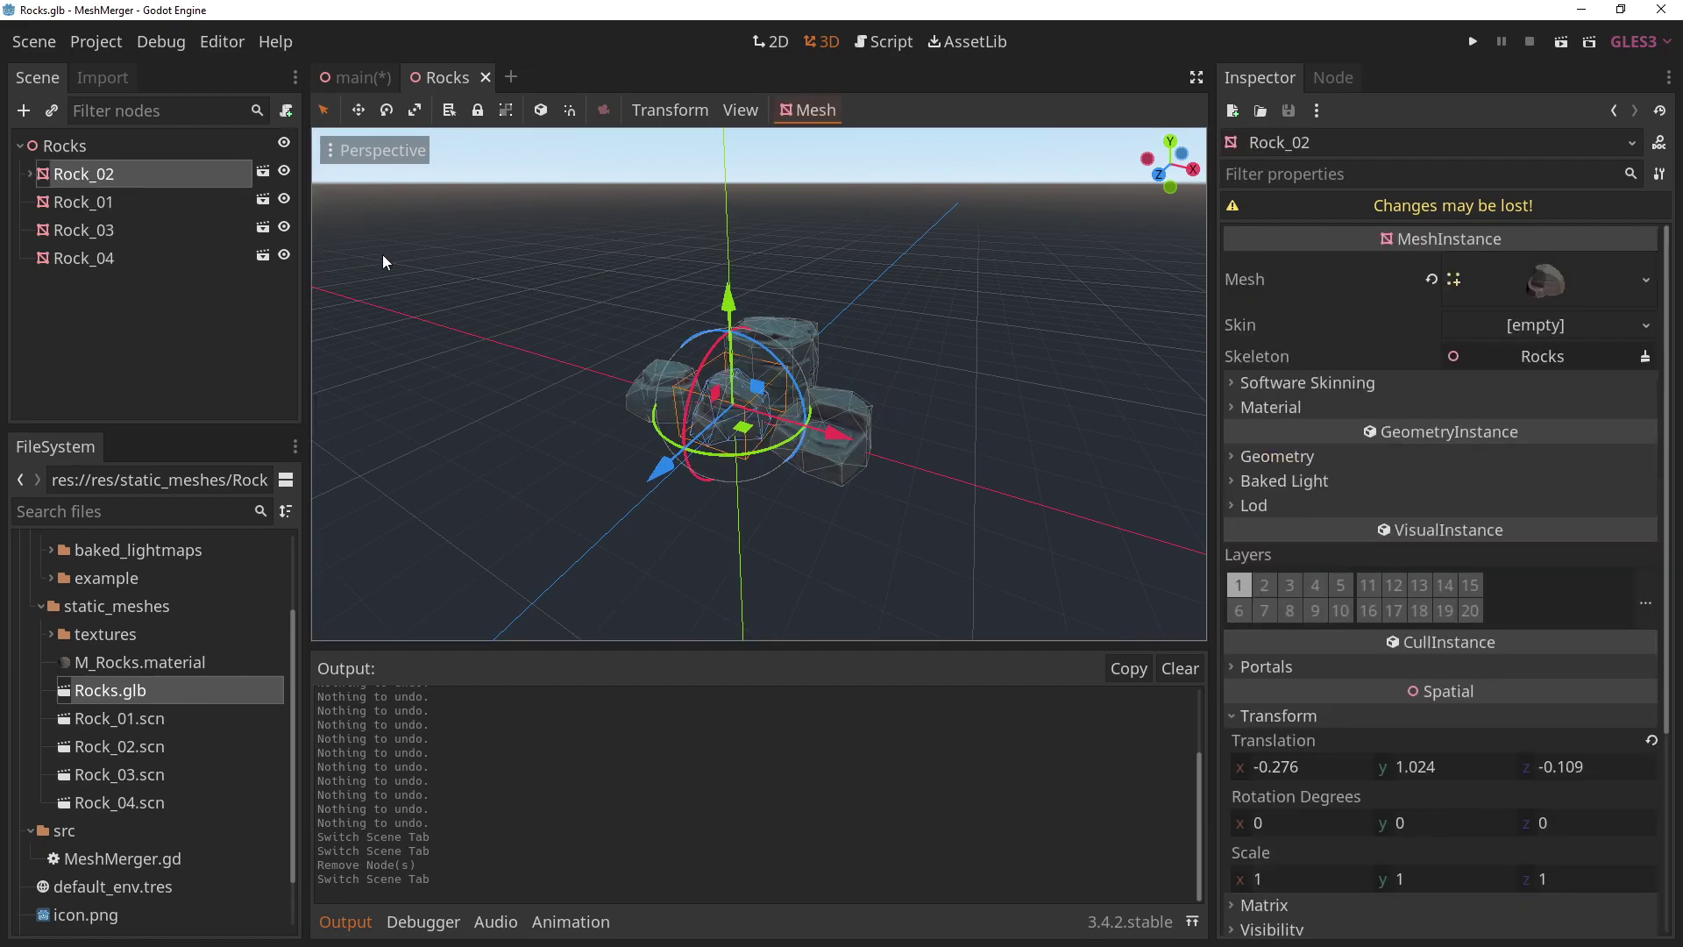
Close the Rocks tab, review Rocks.glb's import presets, then select the Rock .scn files.
{"action": "left_click", "coordinate": [484, 79]}
{"action": "left_click", "coordinate": [103, 79]}
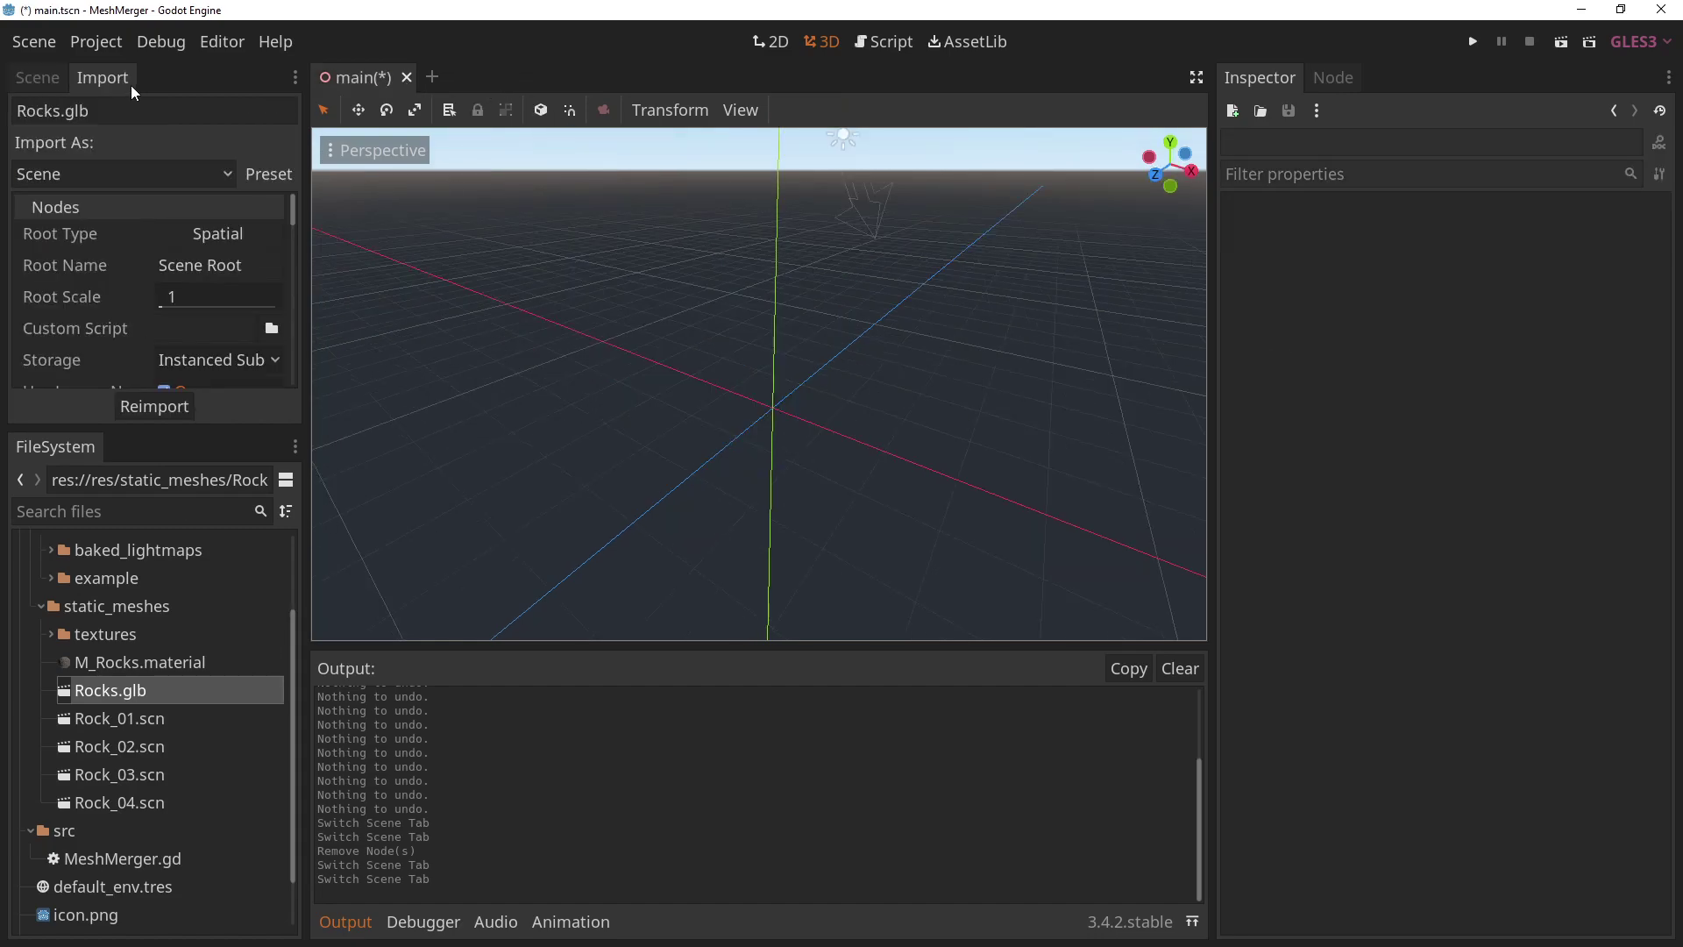
{"action": "left_click", "coordinate": [263, 174]}
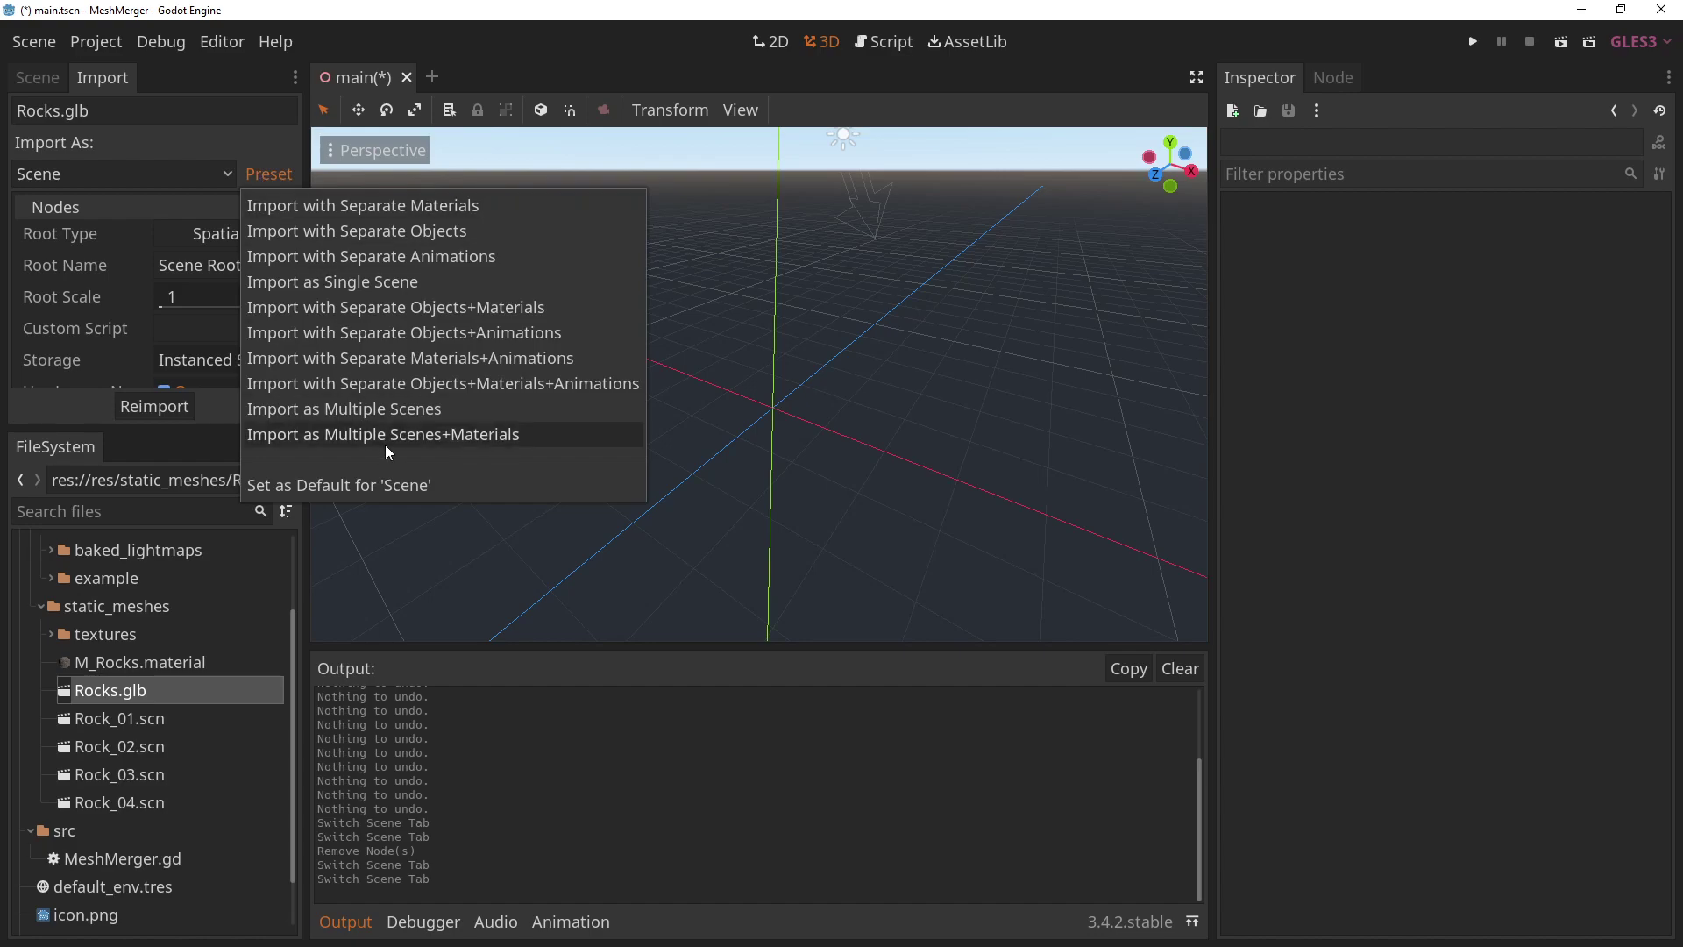
{"action": "left_click", "coordinate": [455, 676]}
{"action": "left_click", "coordinate": [167, 720]}
{"action": "left_click", "coordinate": [149, 803]}
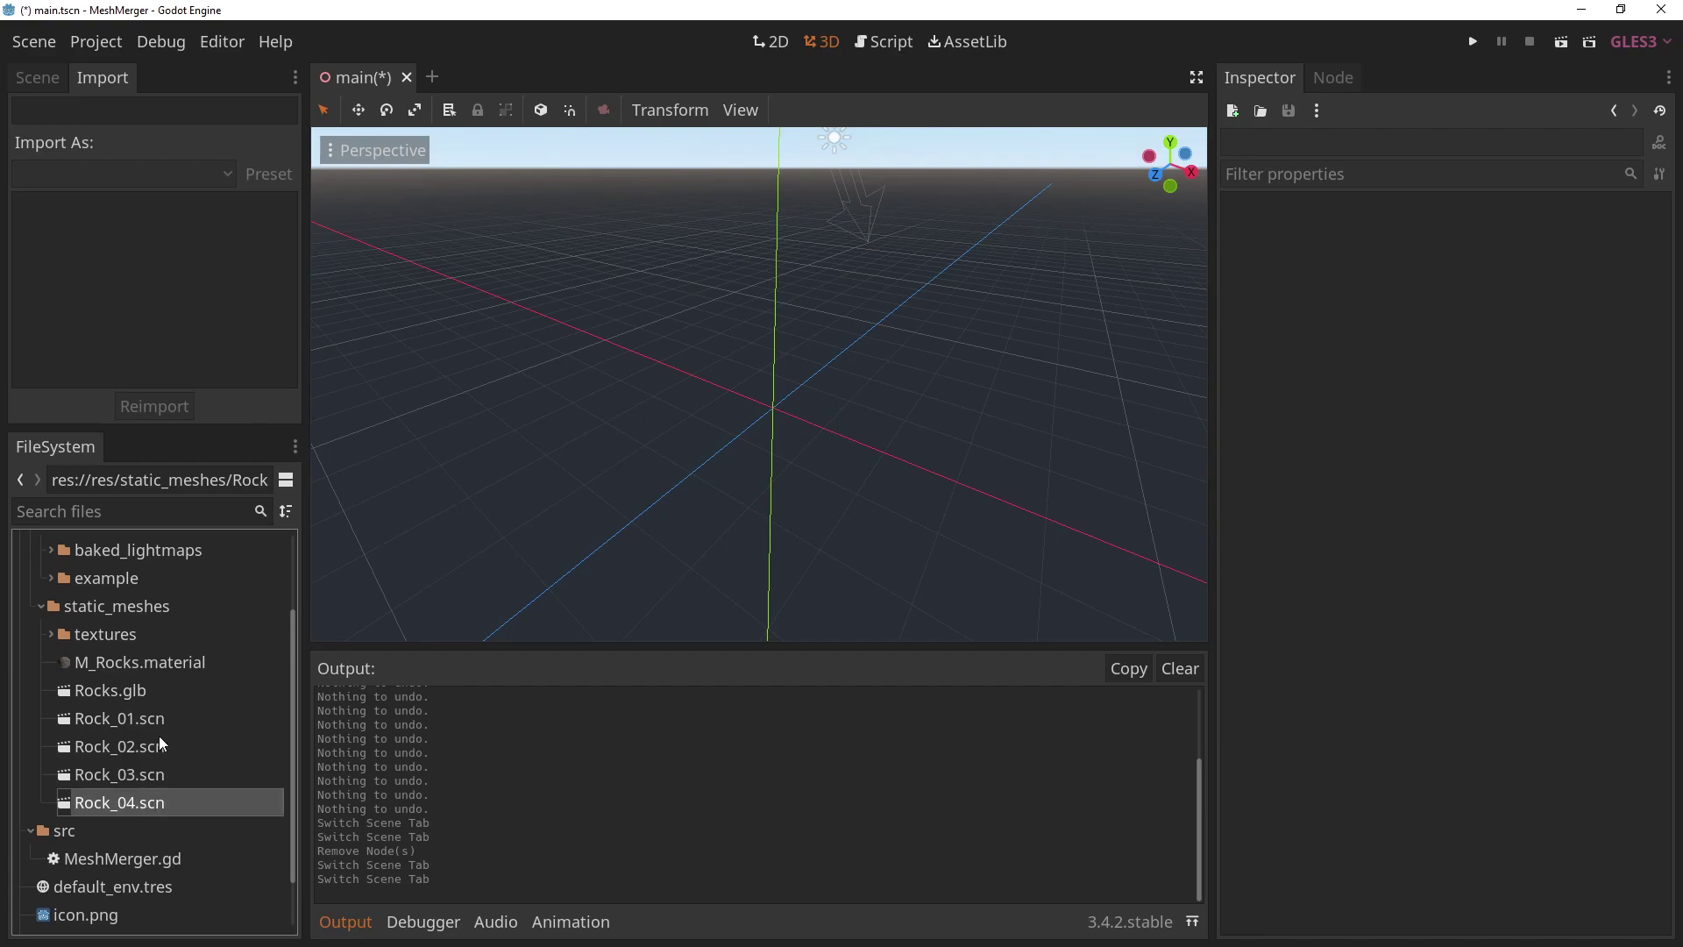
Reset Rock_01's translation to the origin, save the scene, and close it.
{"action": "double_click", "coordinate": [161, 723]}
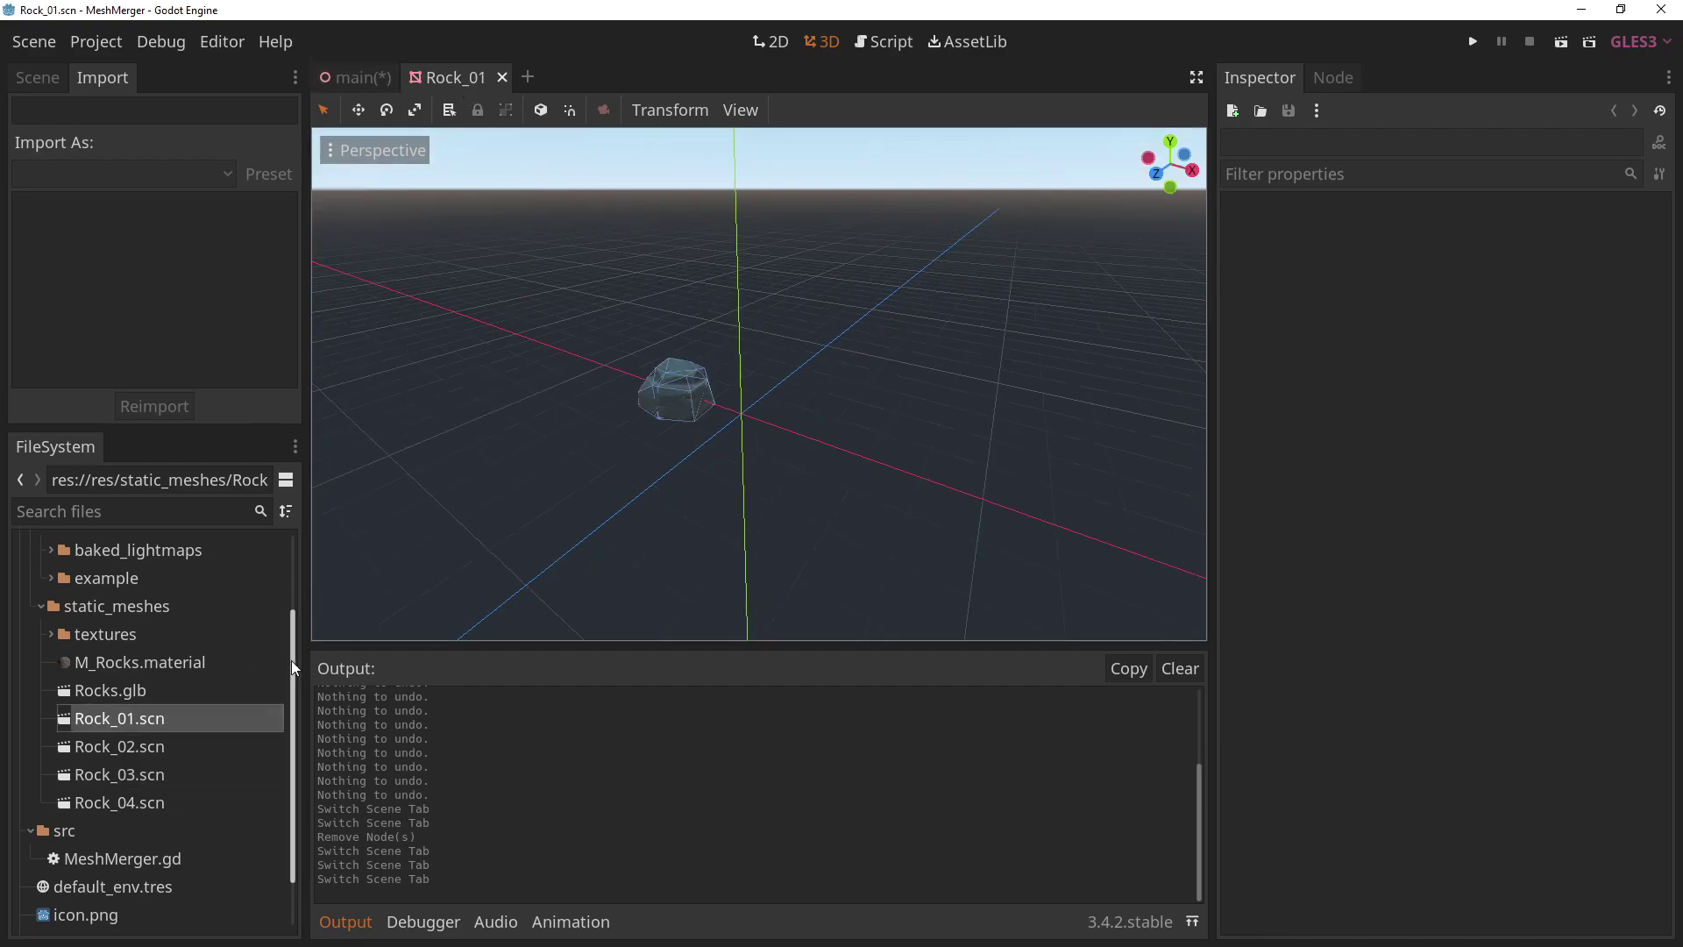
{"action": "left_click", "coordinate": [48, 74]}
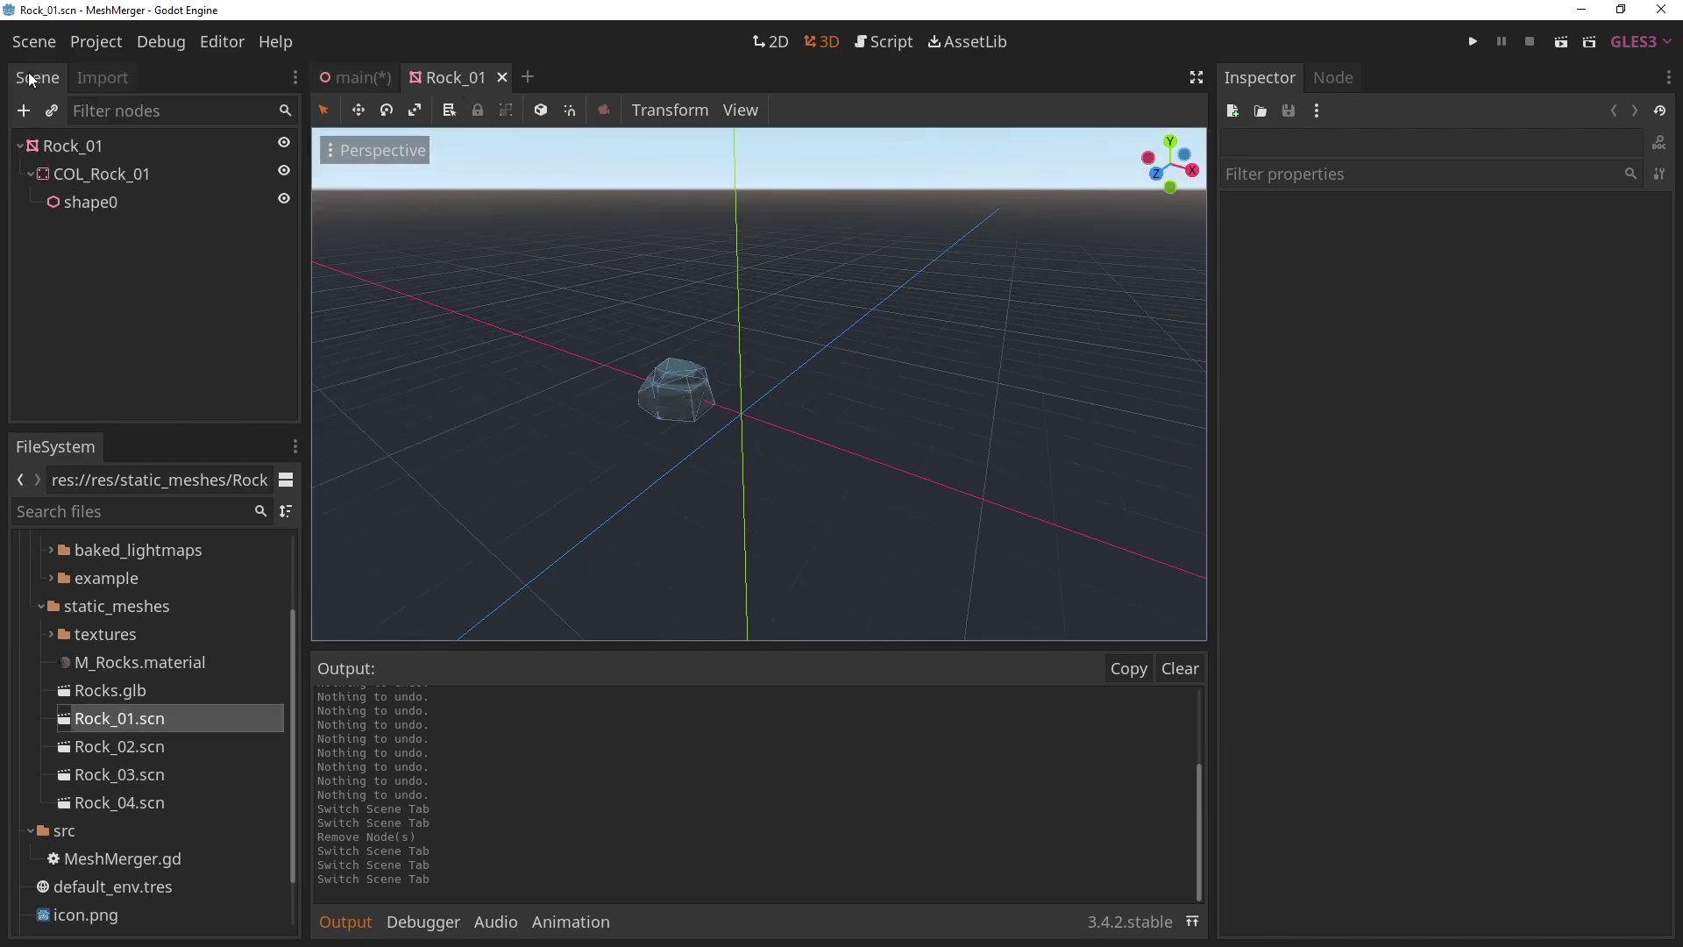
{"action": "left_click", "coordinate": [98, 151]}
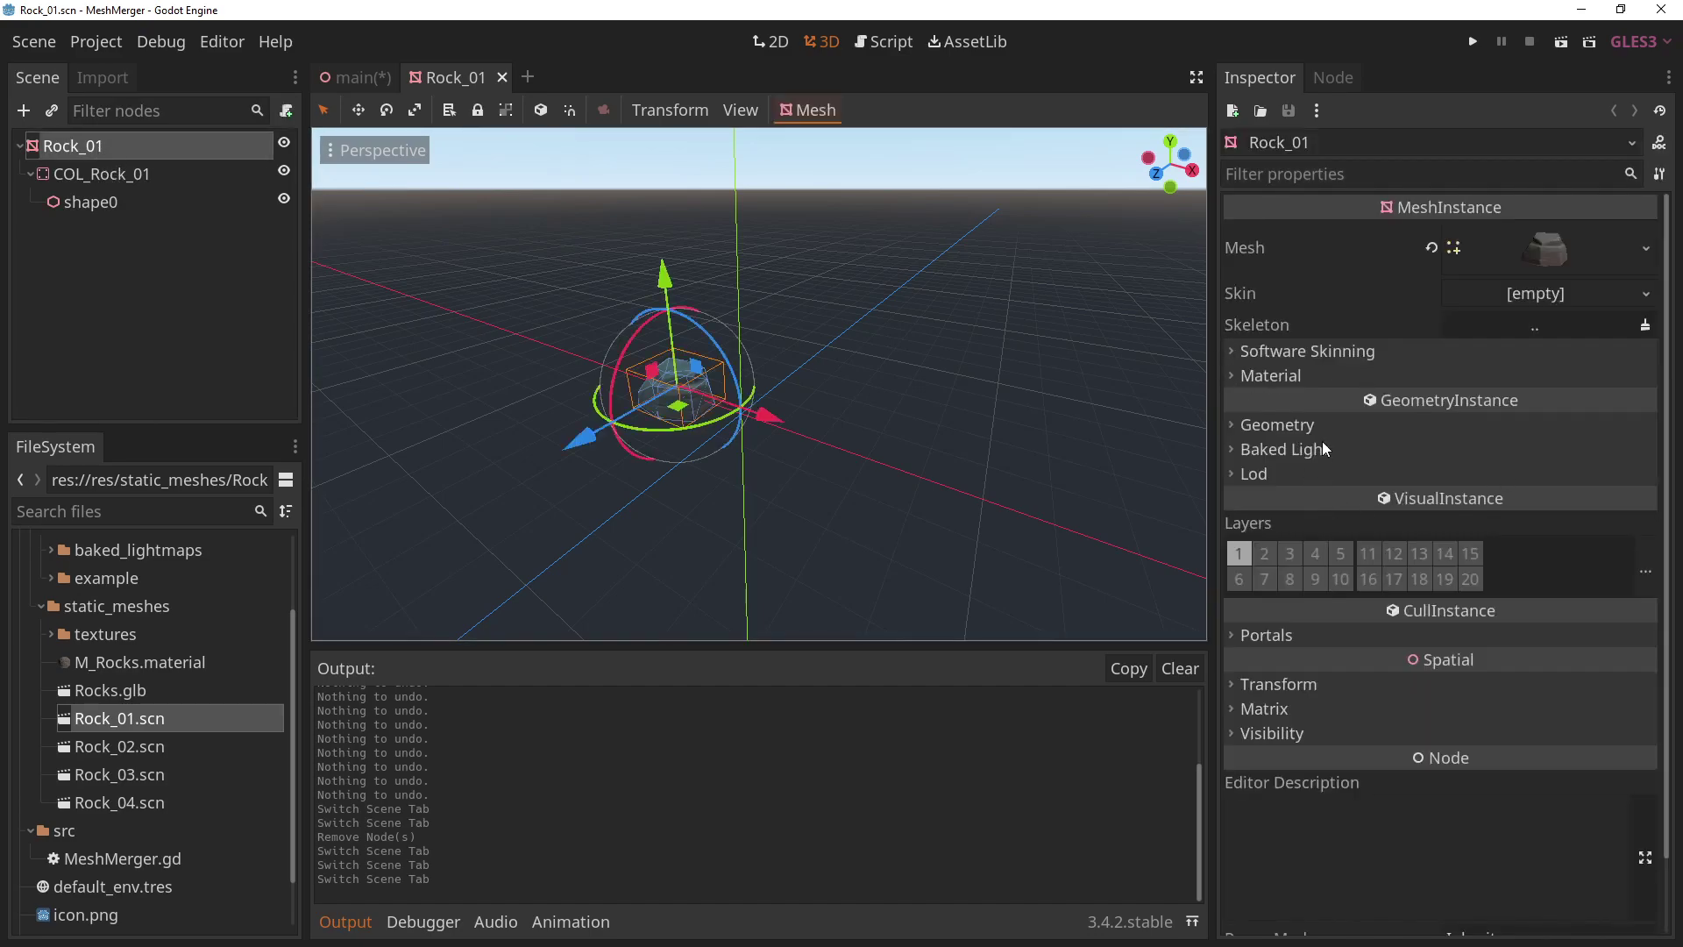
{"action": "left_click", "coordinate": [1296, 687]}
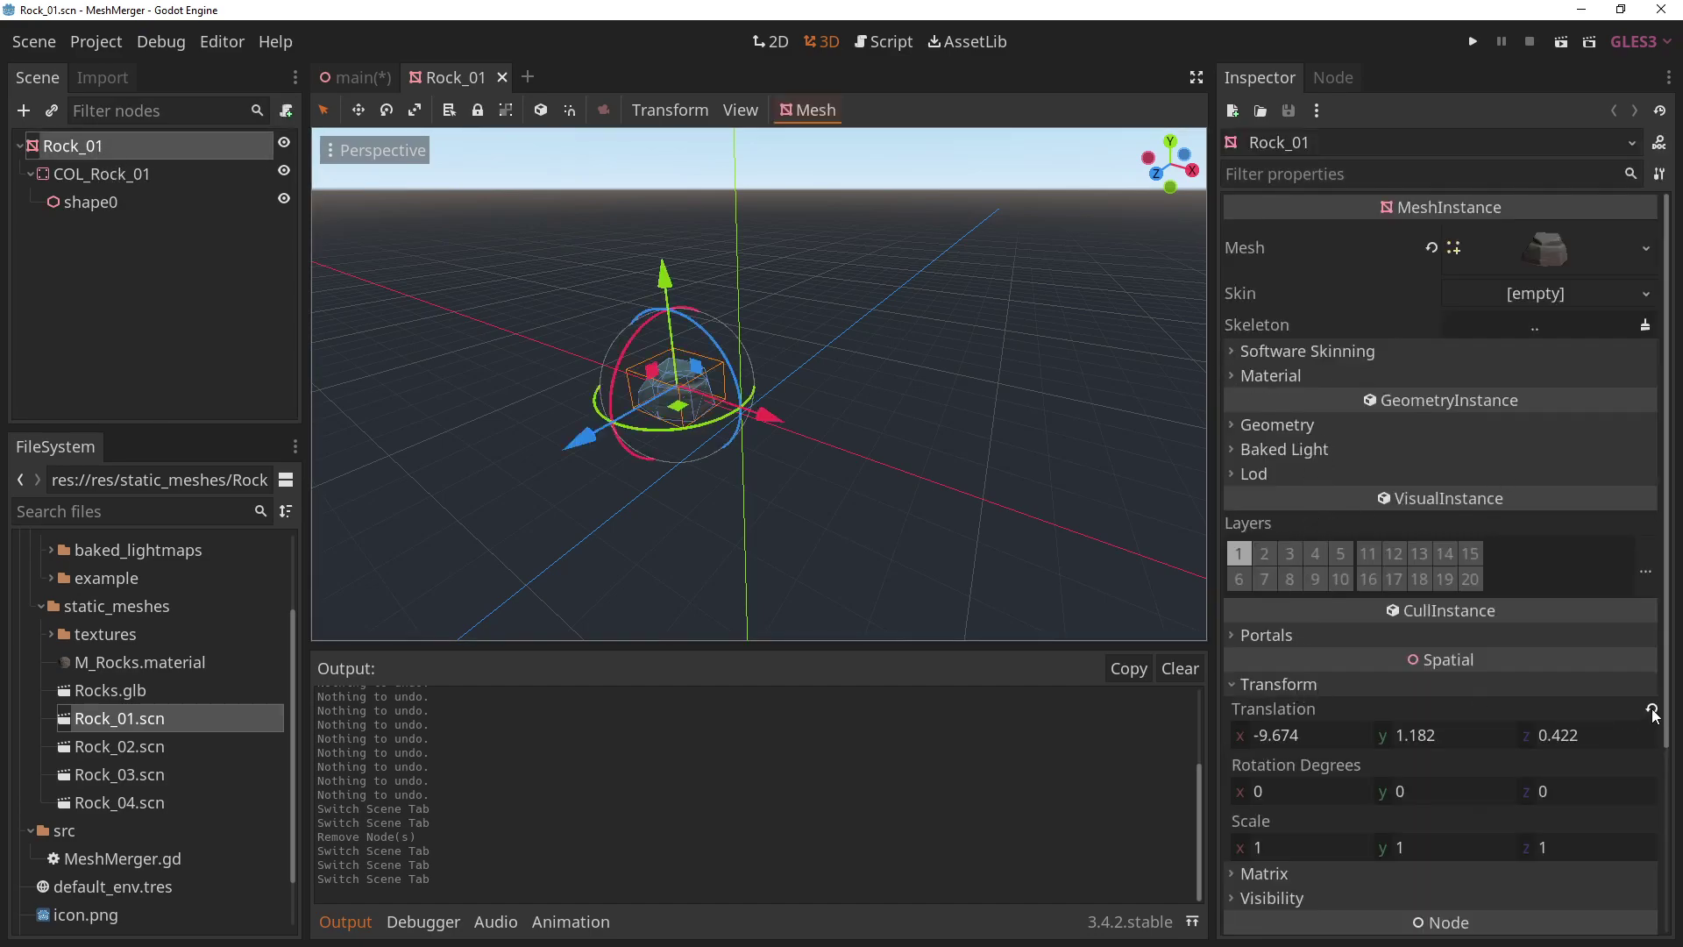
{"action": "left_click", "coordinate": [1650, 710]}
{"action": "key", "text": "ctrl+s"}
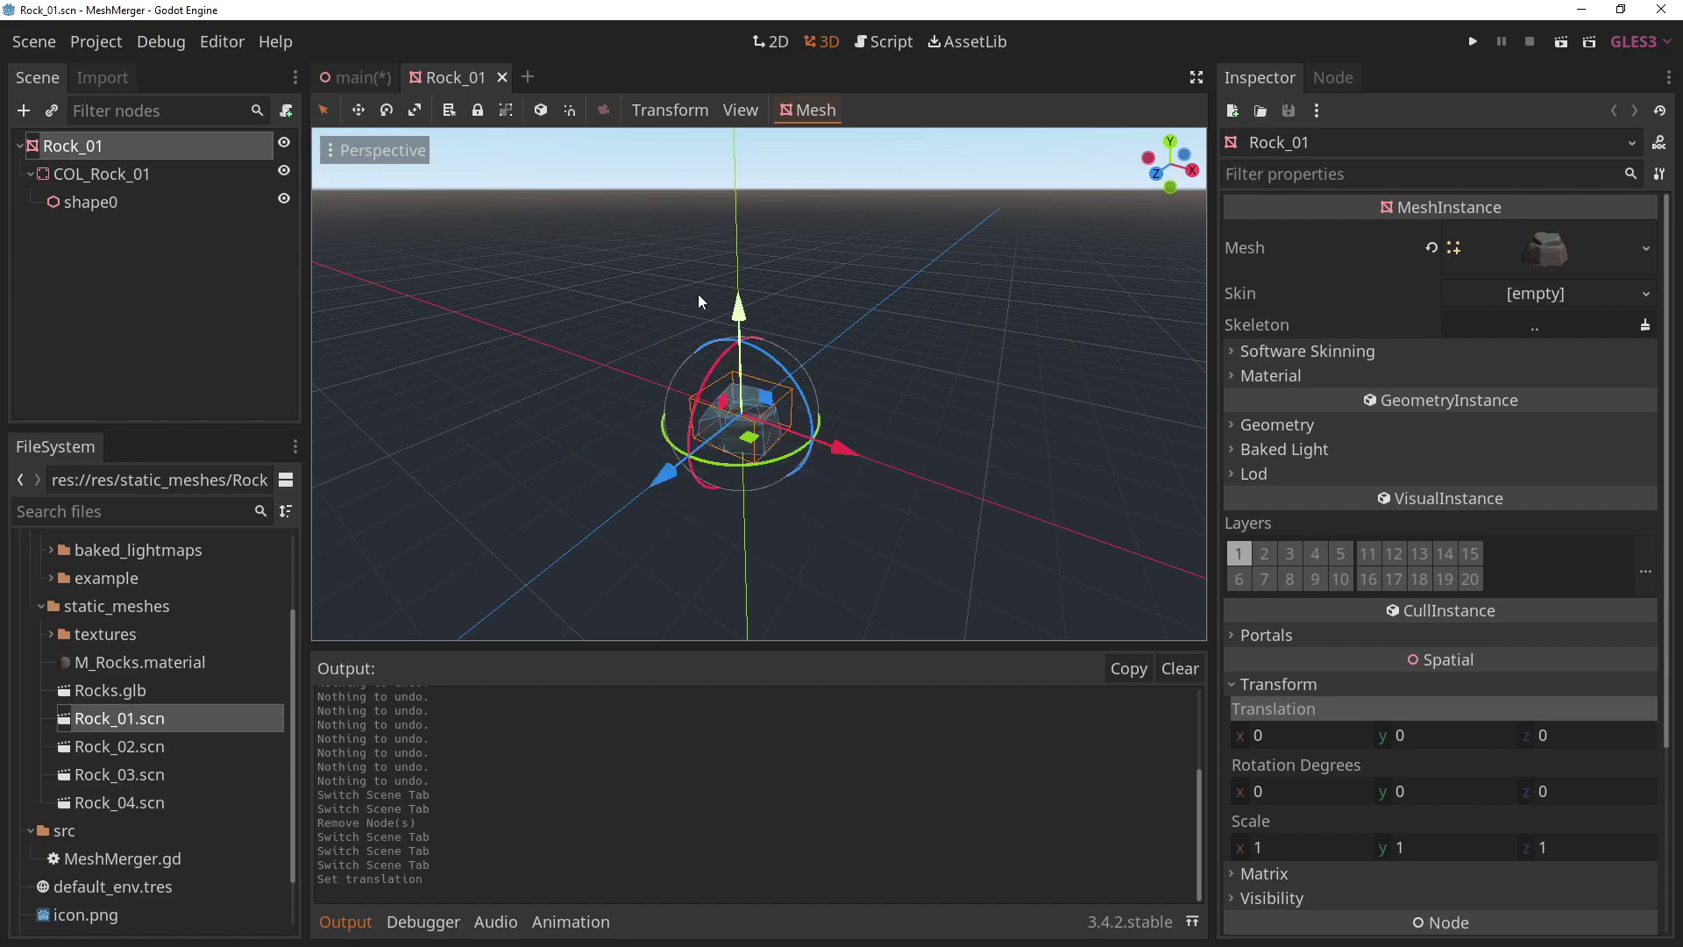
{"action": "left_click", "coordinate": [503, 79]}
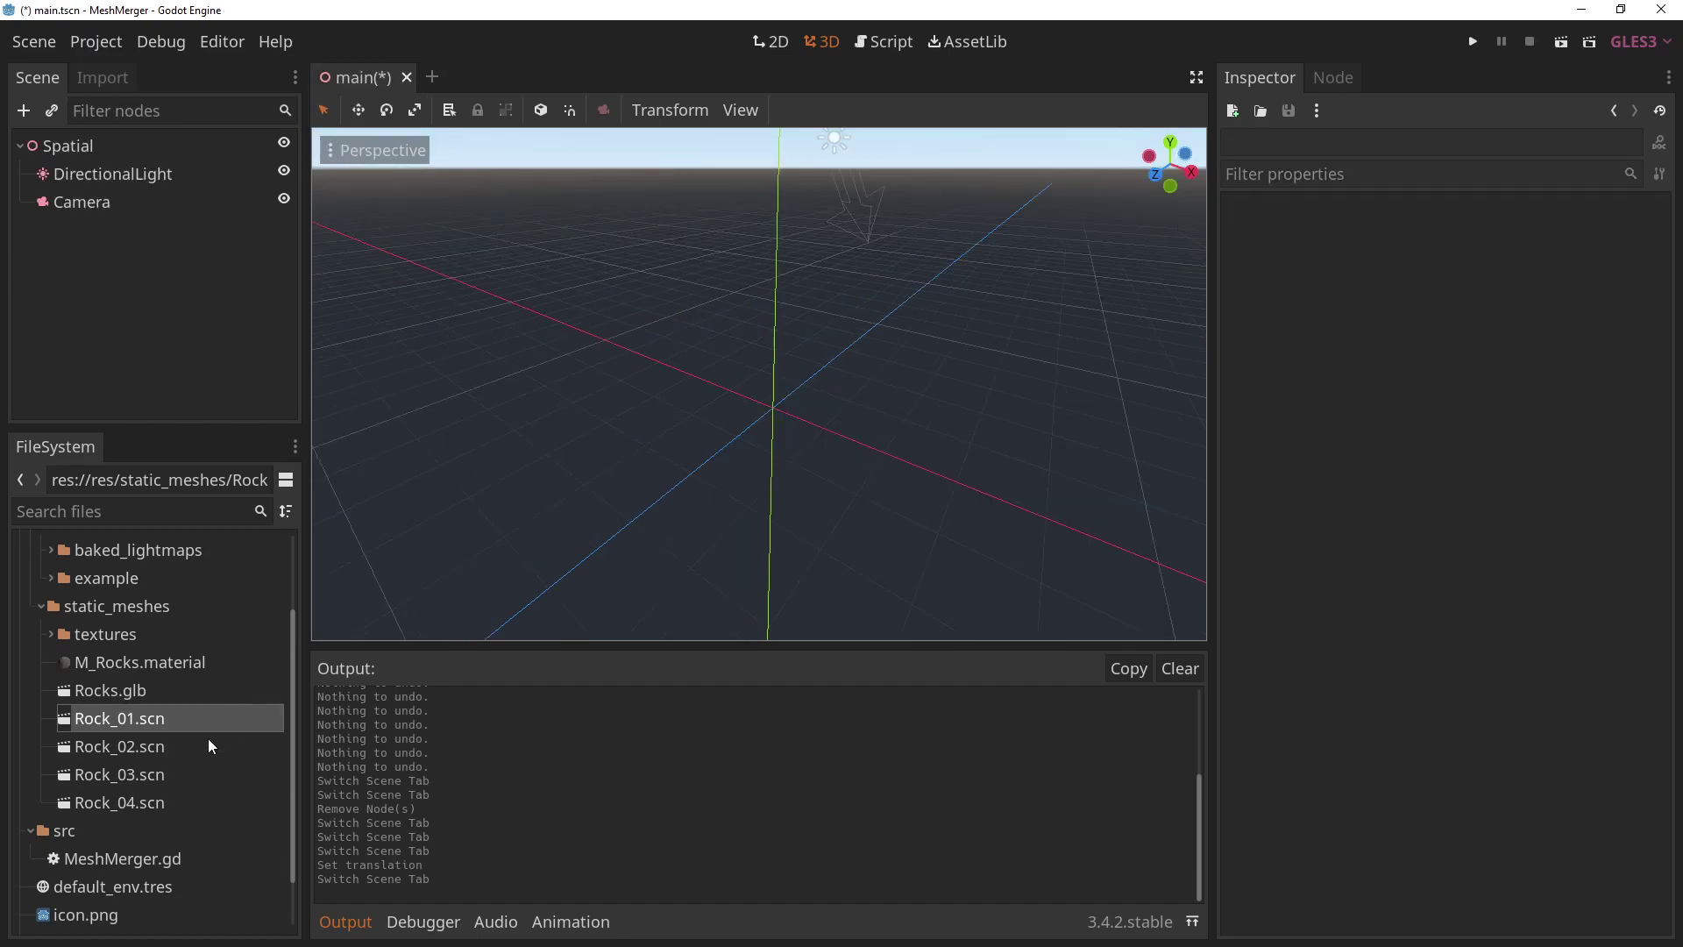
Reset Rock_03's translation to the origin, then close the Rock_03 and Rock_02 scenes.
{"action": "double_click", "coordinate": [196, 748]}
{"action": "double_click", "coordinate": [176, 776]}
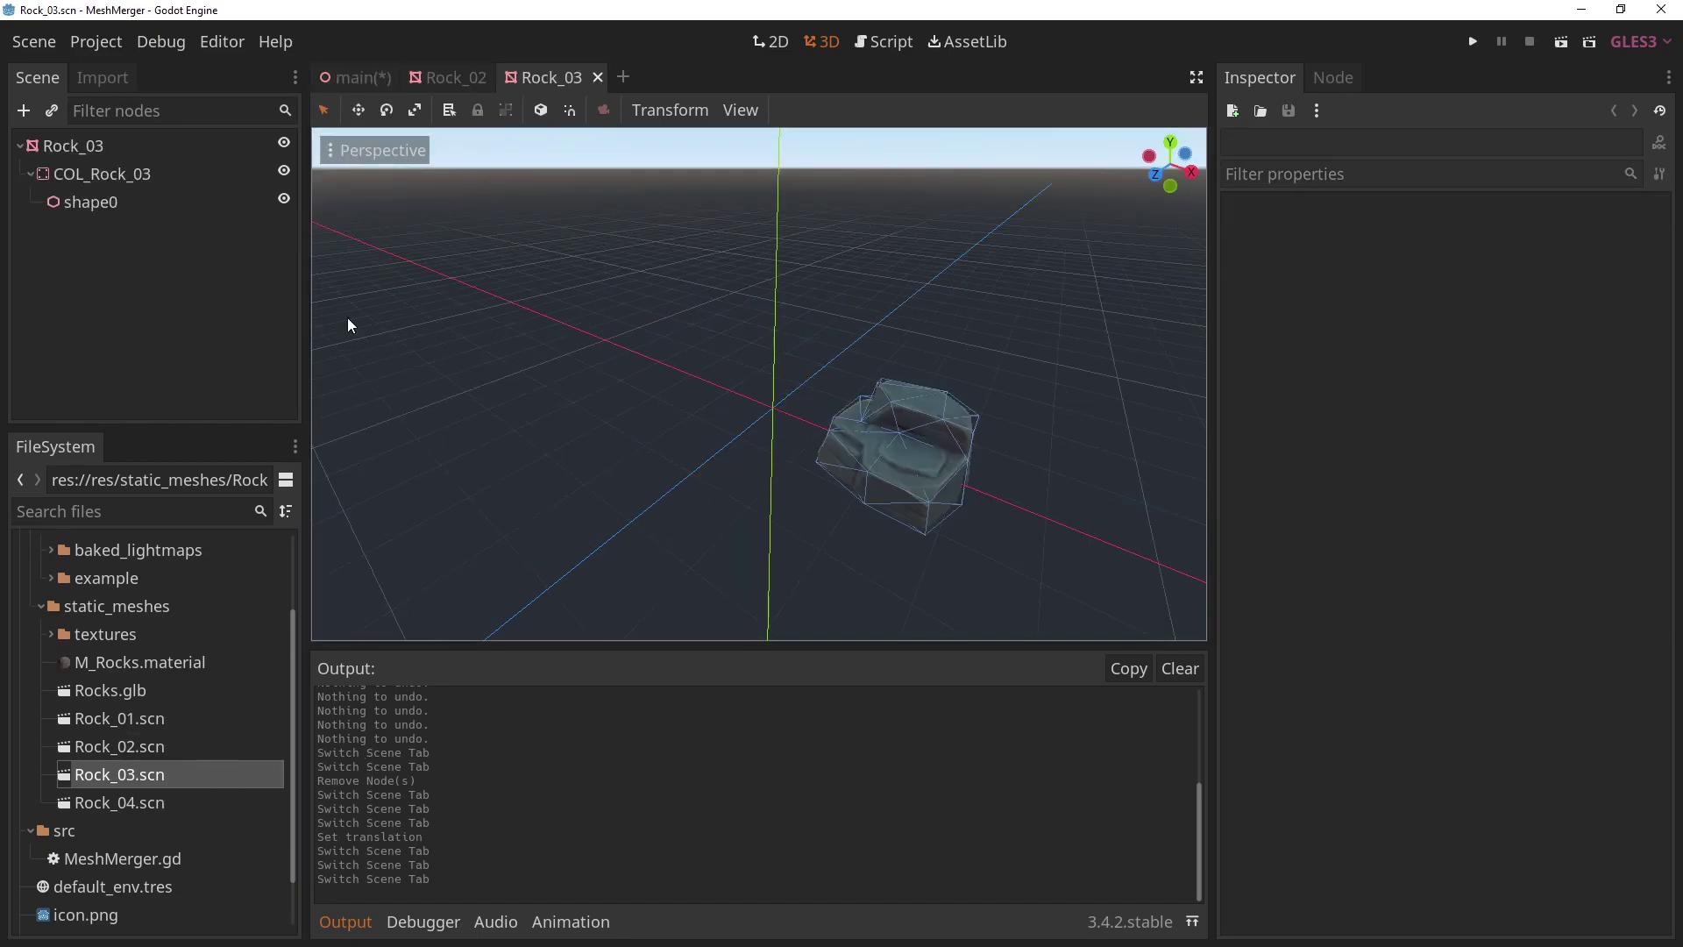
{"action": "left_click", "coordinate": [73, 146]}
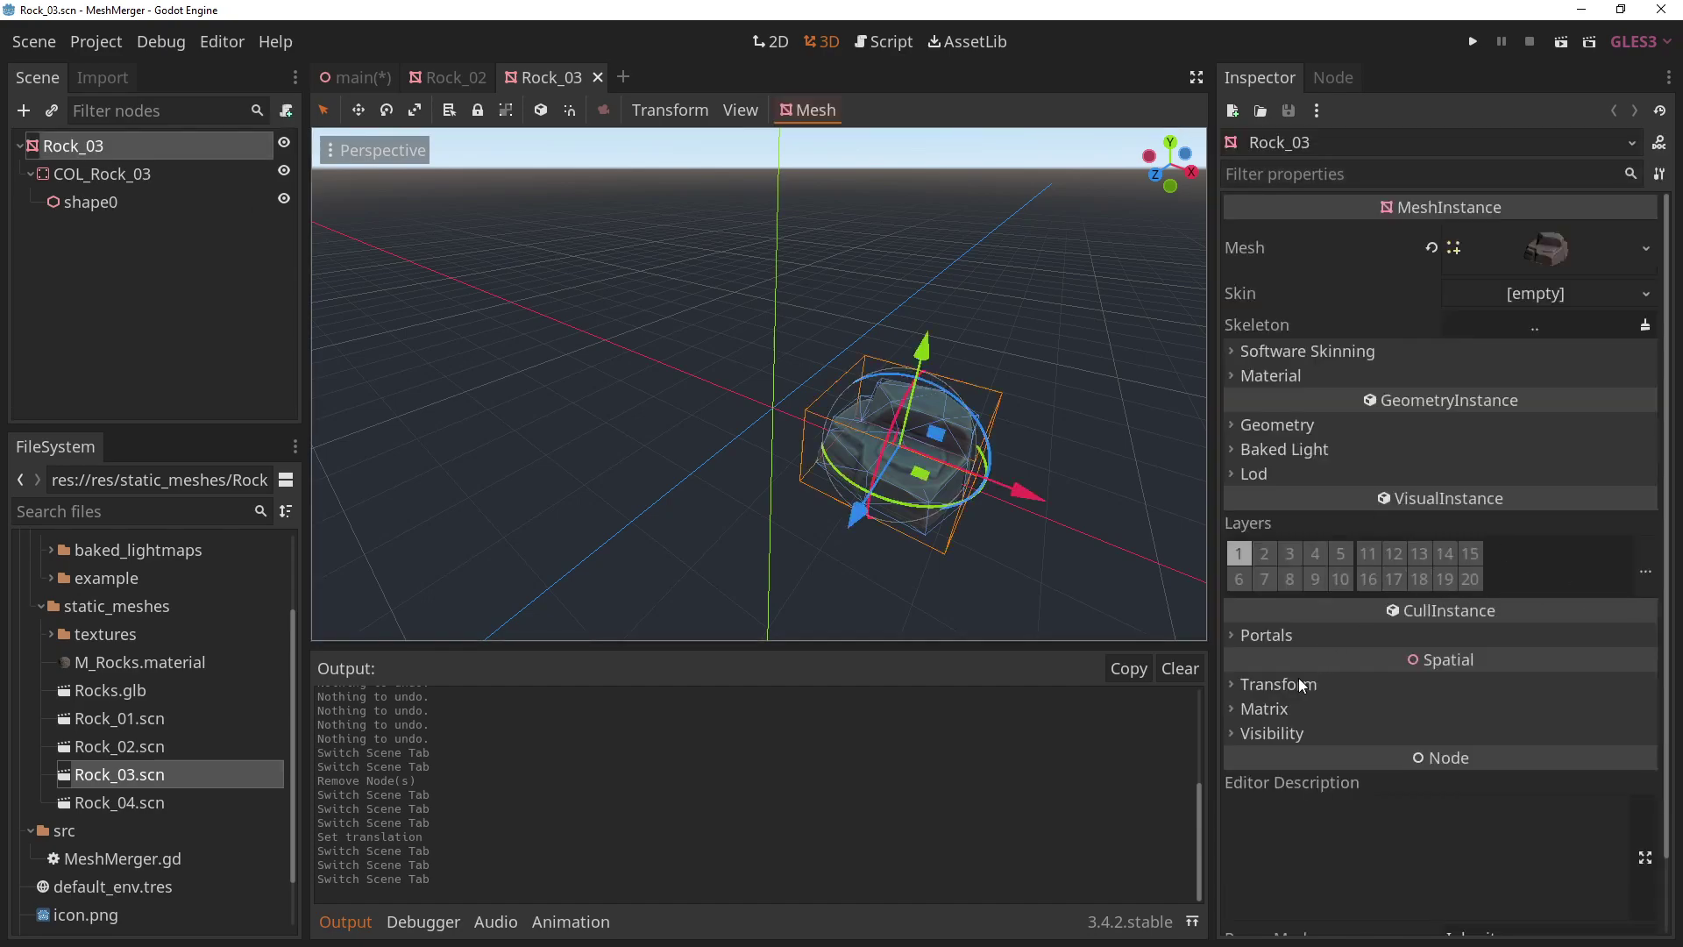
{"action": "left_click", "coordinate": [1631, 683]}
{"action": "left_click", "coordinate": [1648, 713]}
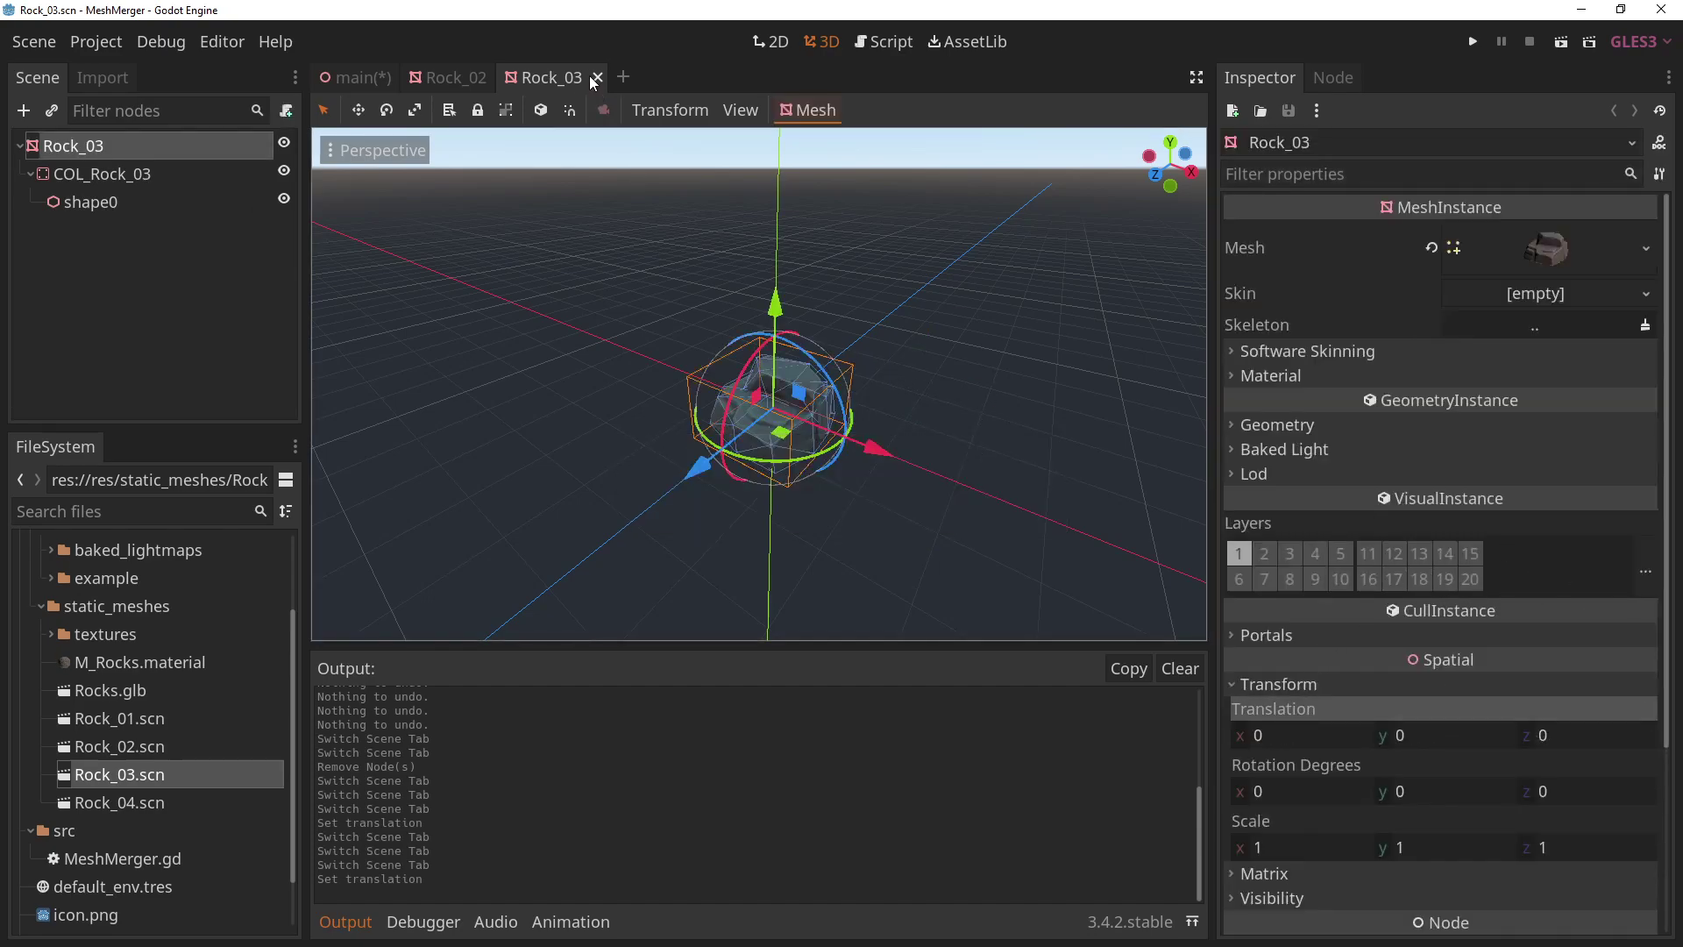
{"action": "left_click", "coordinate": [597, 78]}
{"action": "left_click", "coordinate": [501, 78]}
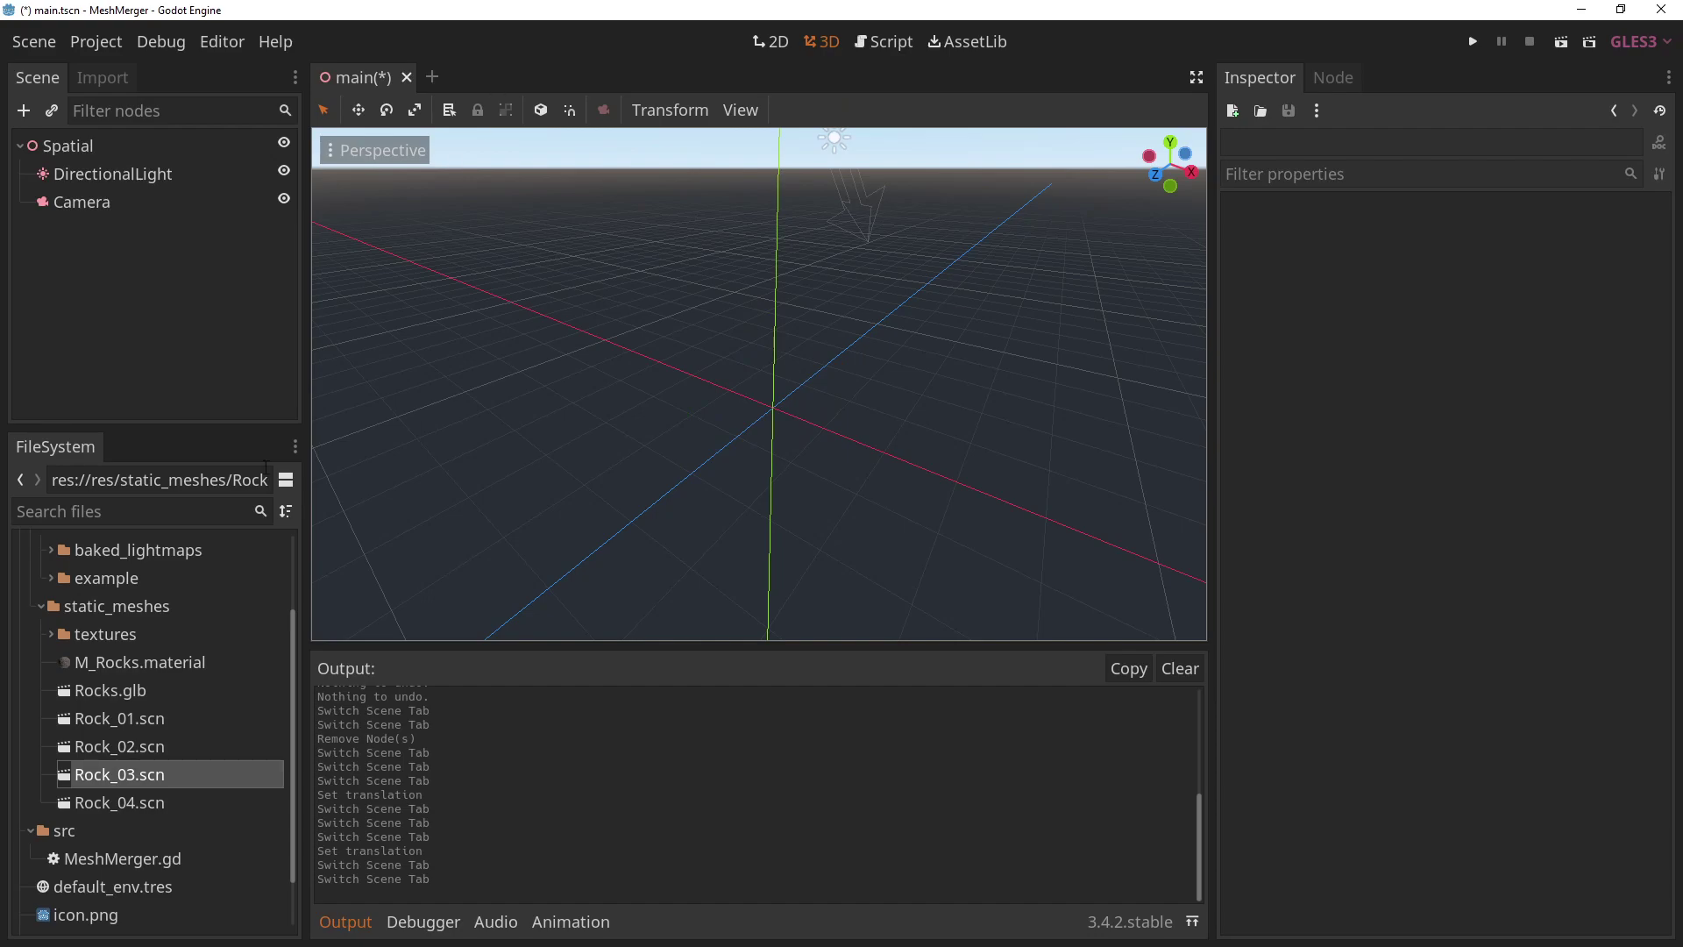
Reset Rock_04's translation to the origin and close its scene.
{"action": "double_click", "coordinate": [144, 804]}
{"action": "left_click", "coordinate": [156, 158]}
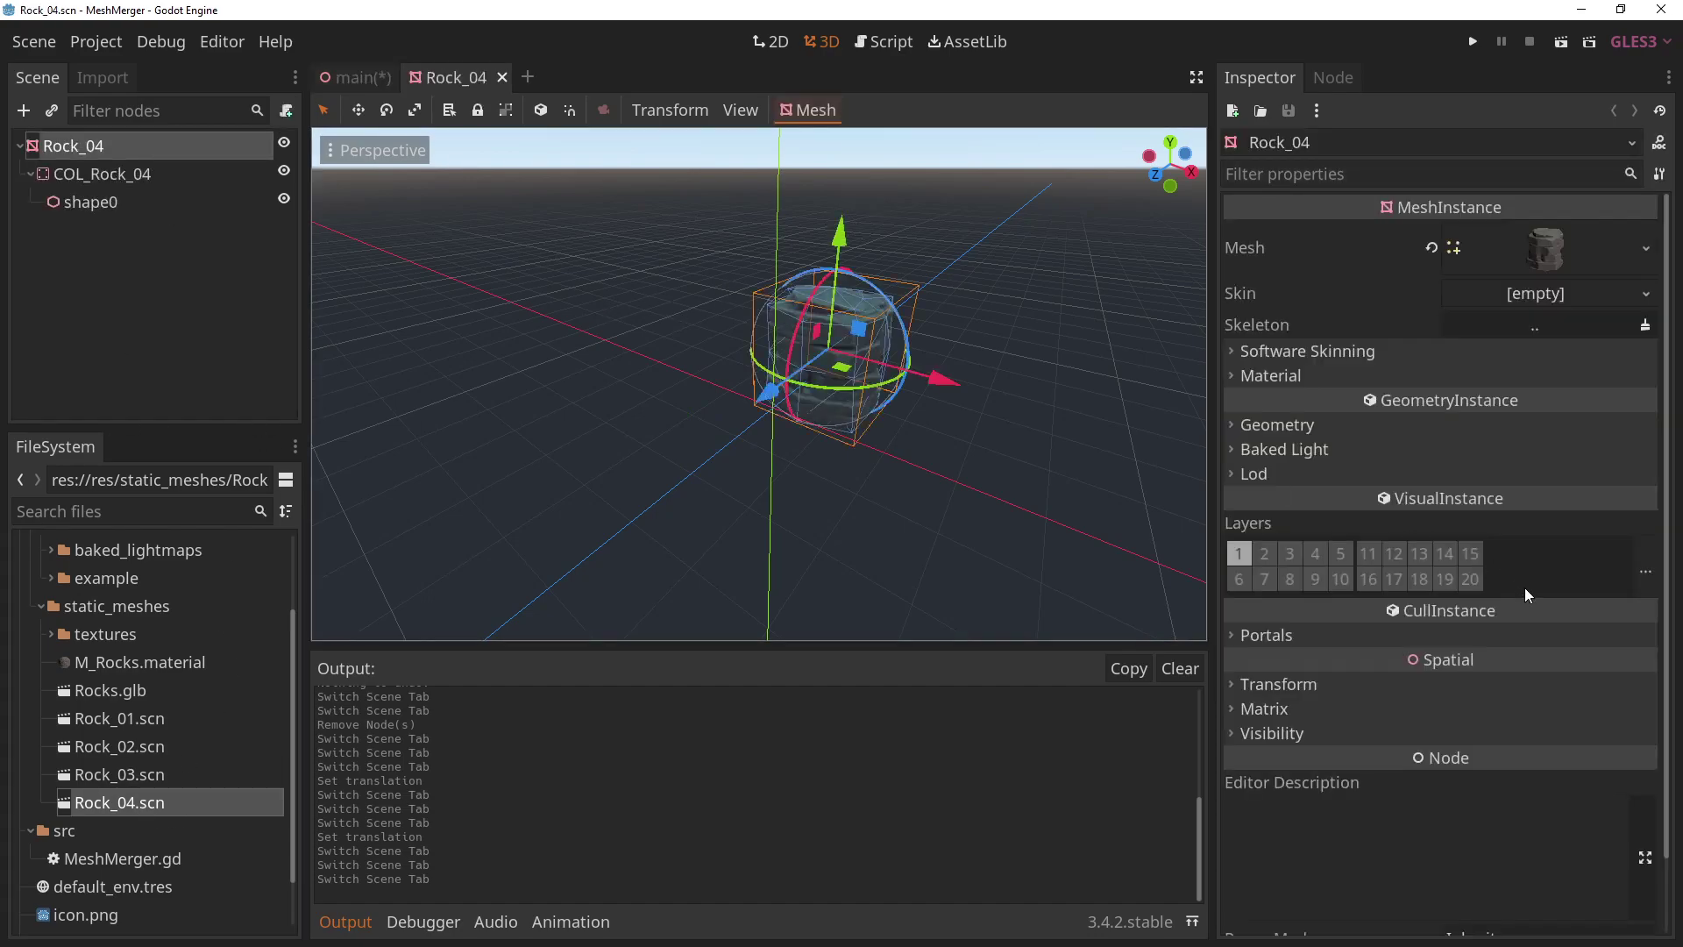
{"action": "left_click", "coordinate": [1326, 686]}
{"action": "left_click", "coordinate": [1651, 708]}
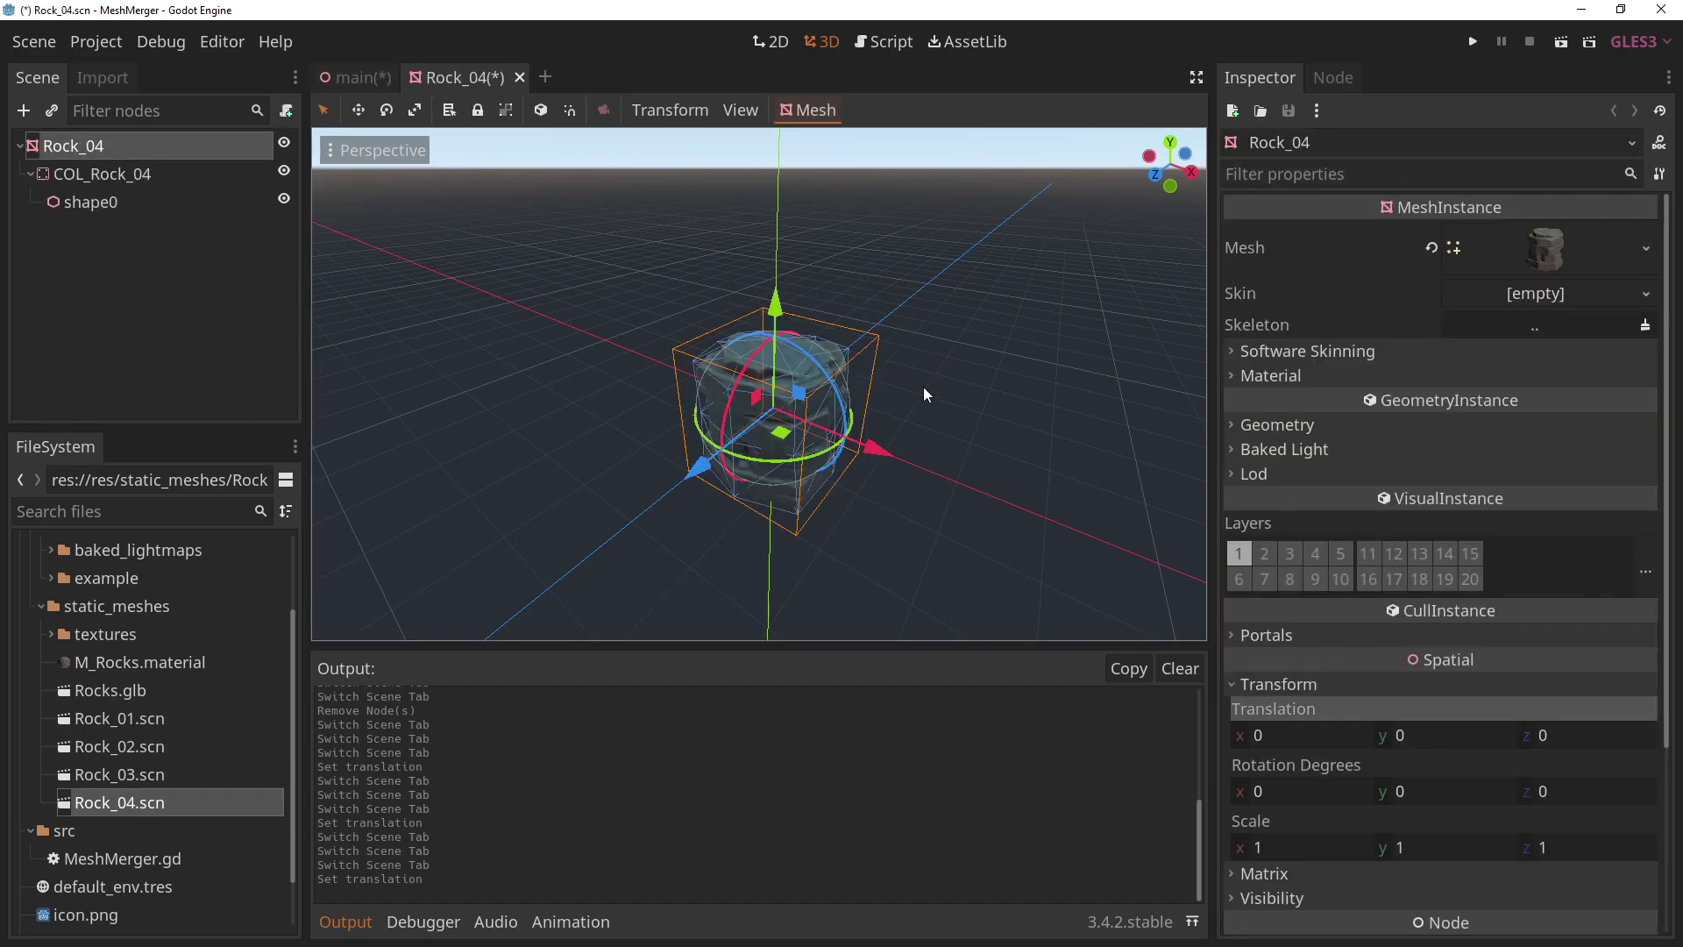
{"action": "left_click", "coordinate": [503, 78]}
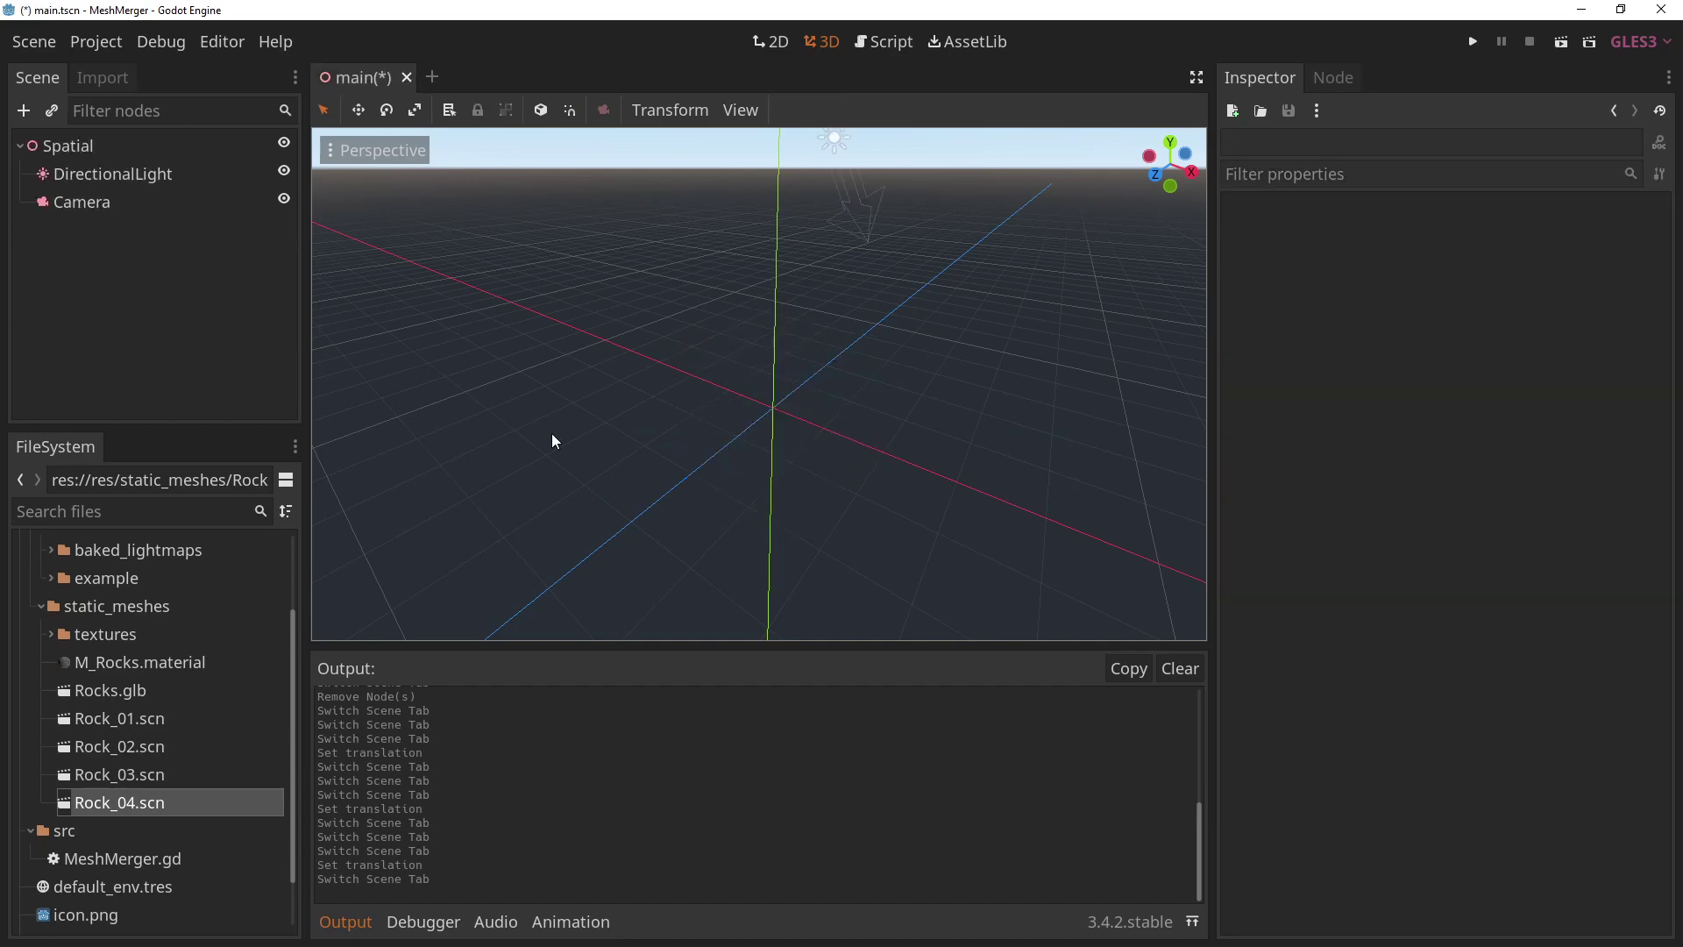
{"action": "double_click", "coordinate": [156, 727]}
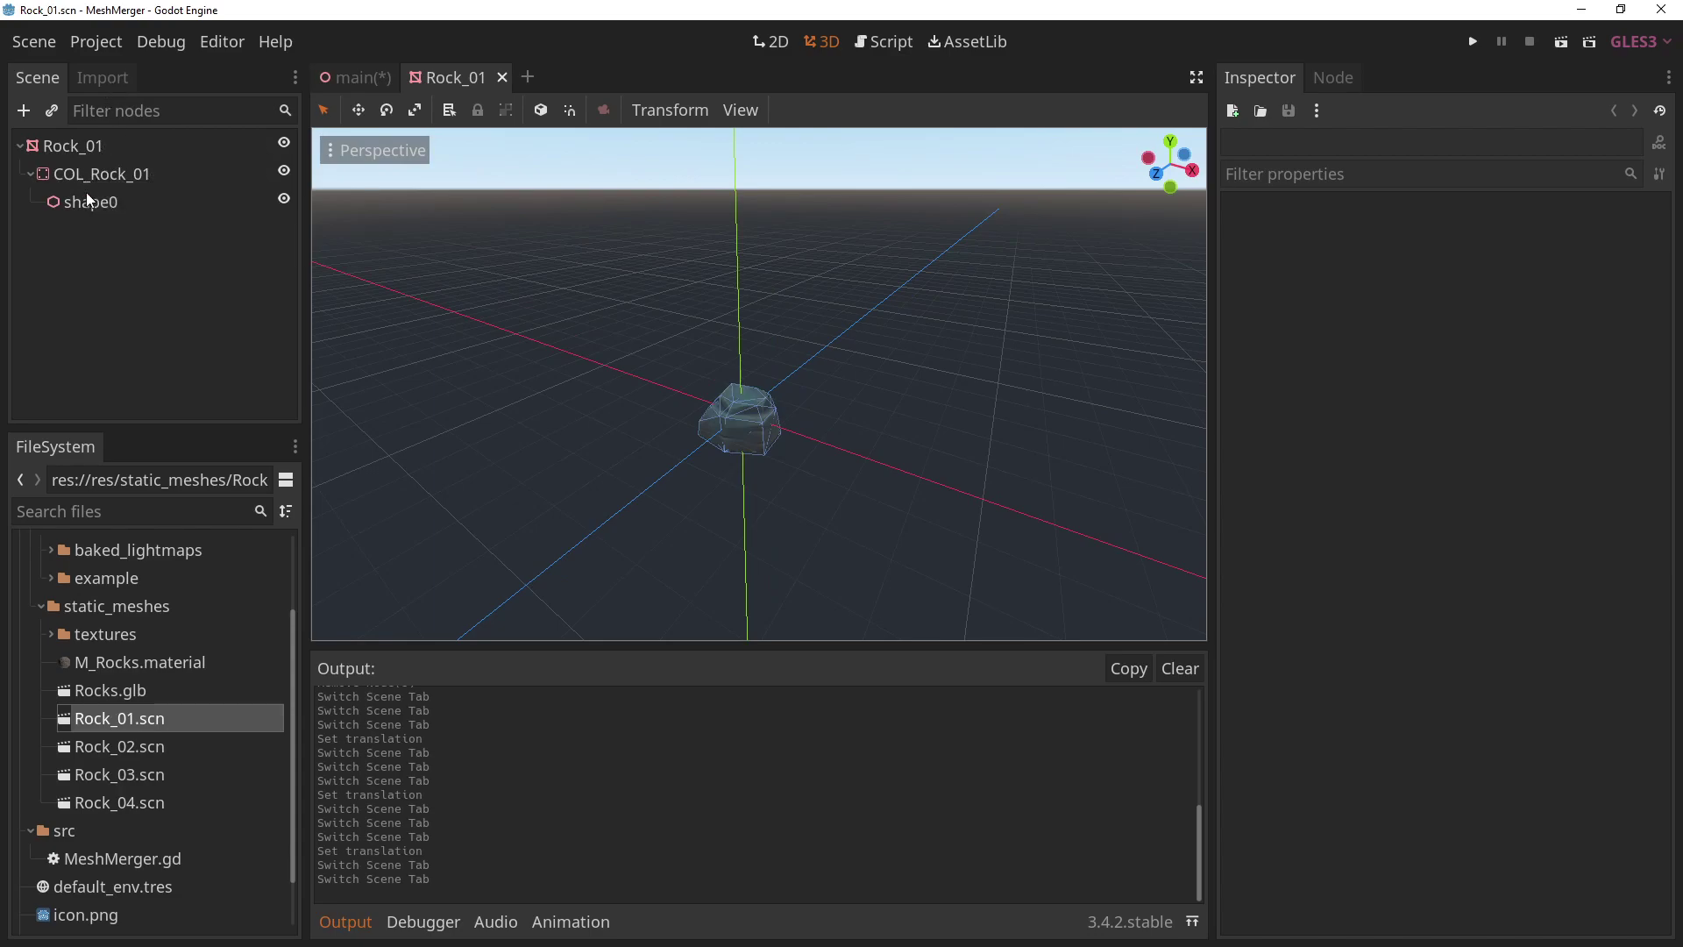
{"action": "left_click", "coordinate": [502, 77]}
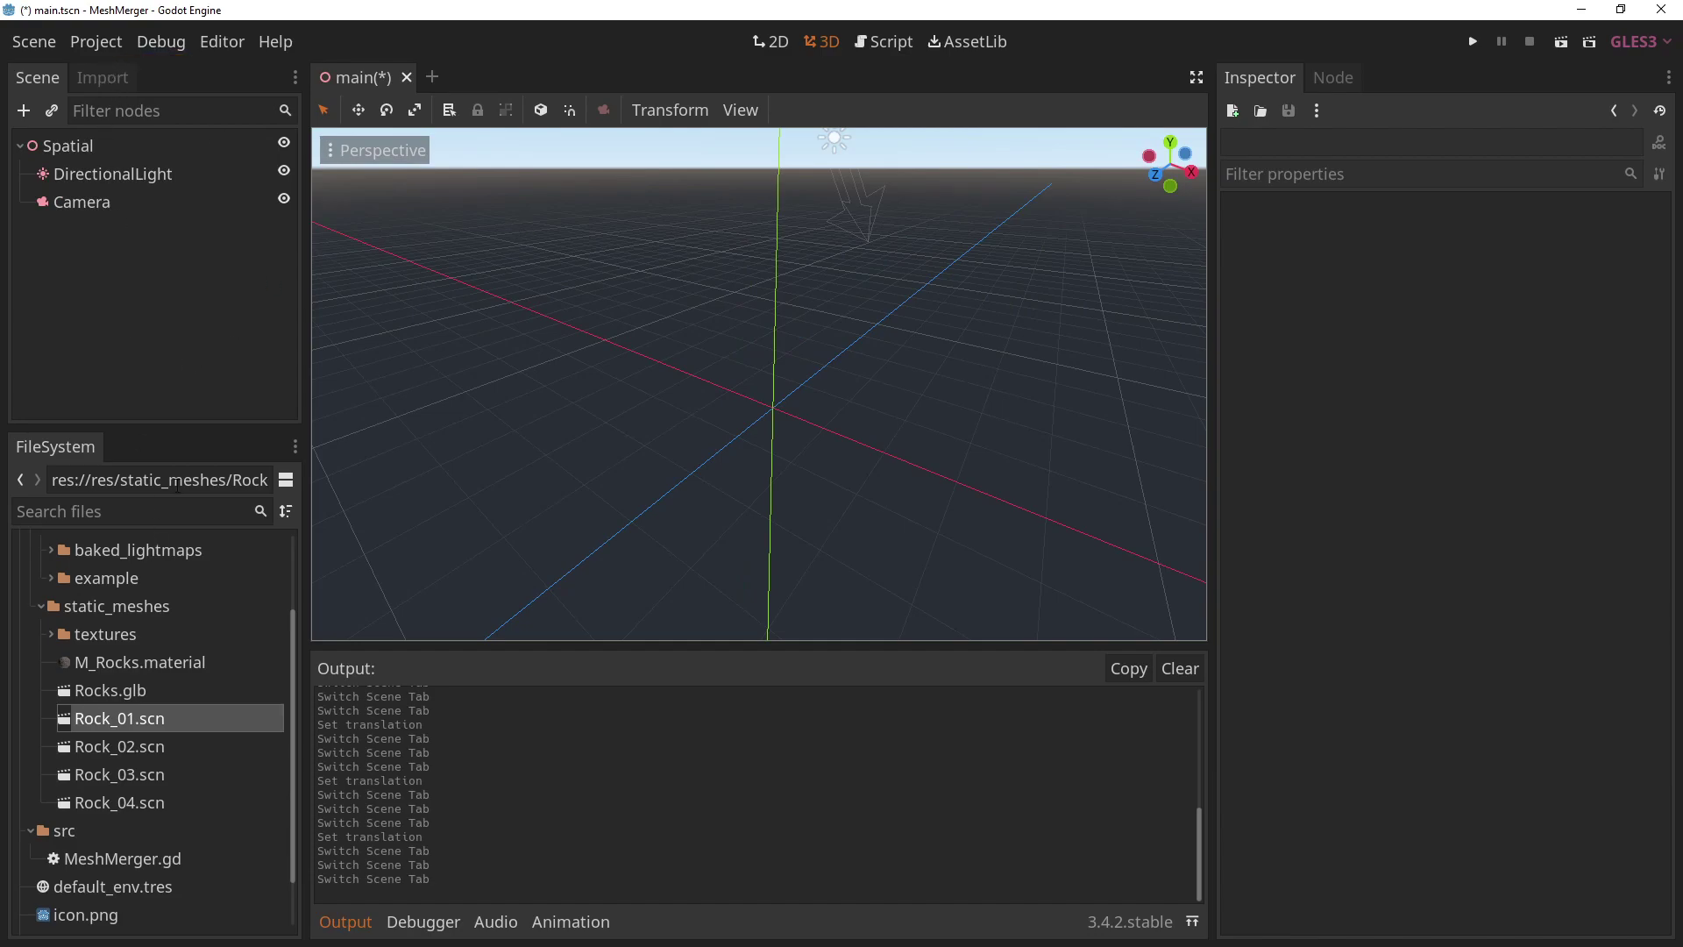
Instance Rock_01 to Rock_04 under Spatial and place them above Camera in the tree.
{"action": "middle_click_drag", "start_coordinate": [808, 396], "coordinate": [833, 387]}
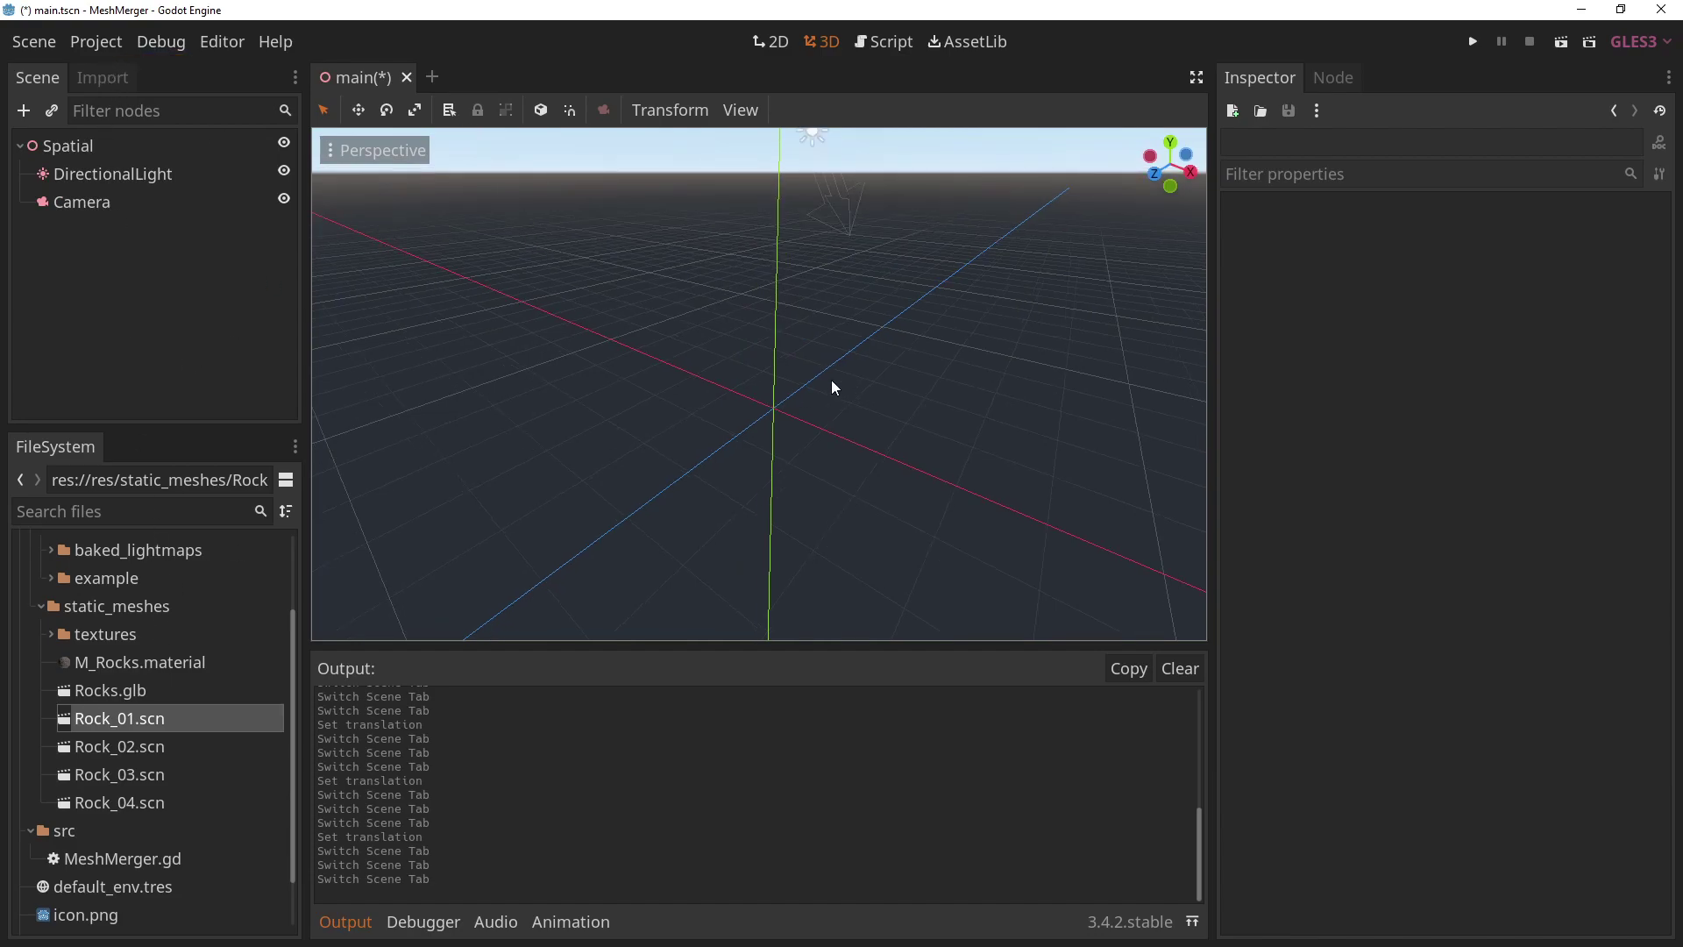
{"action": "left_click", "coordinate": [122, 154]}
{"action": "left_click", "coordinate": [123, 175]}
{"action": "left_click", "coordinate": [120, 152]}
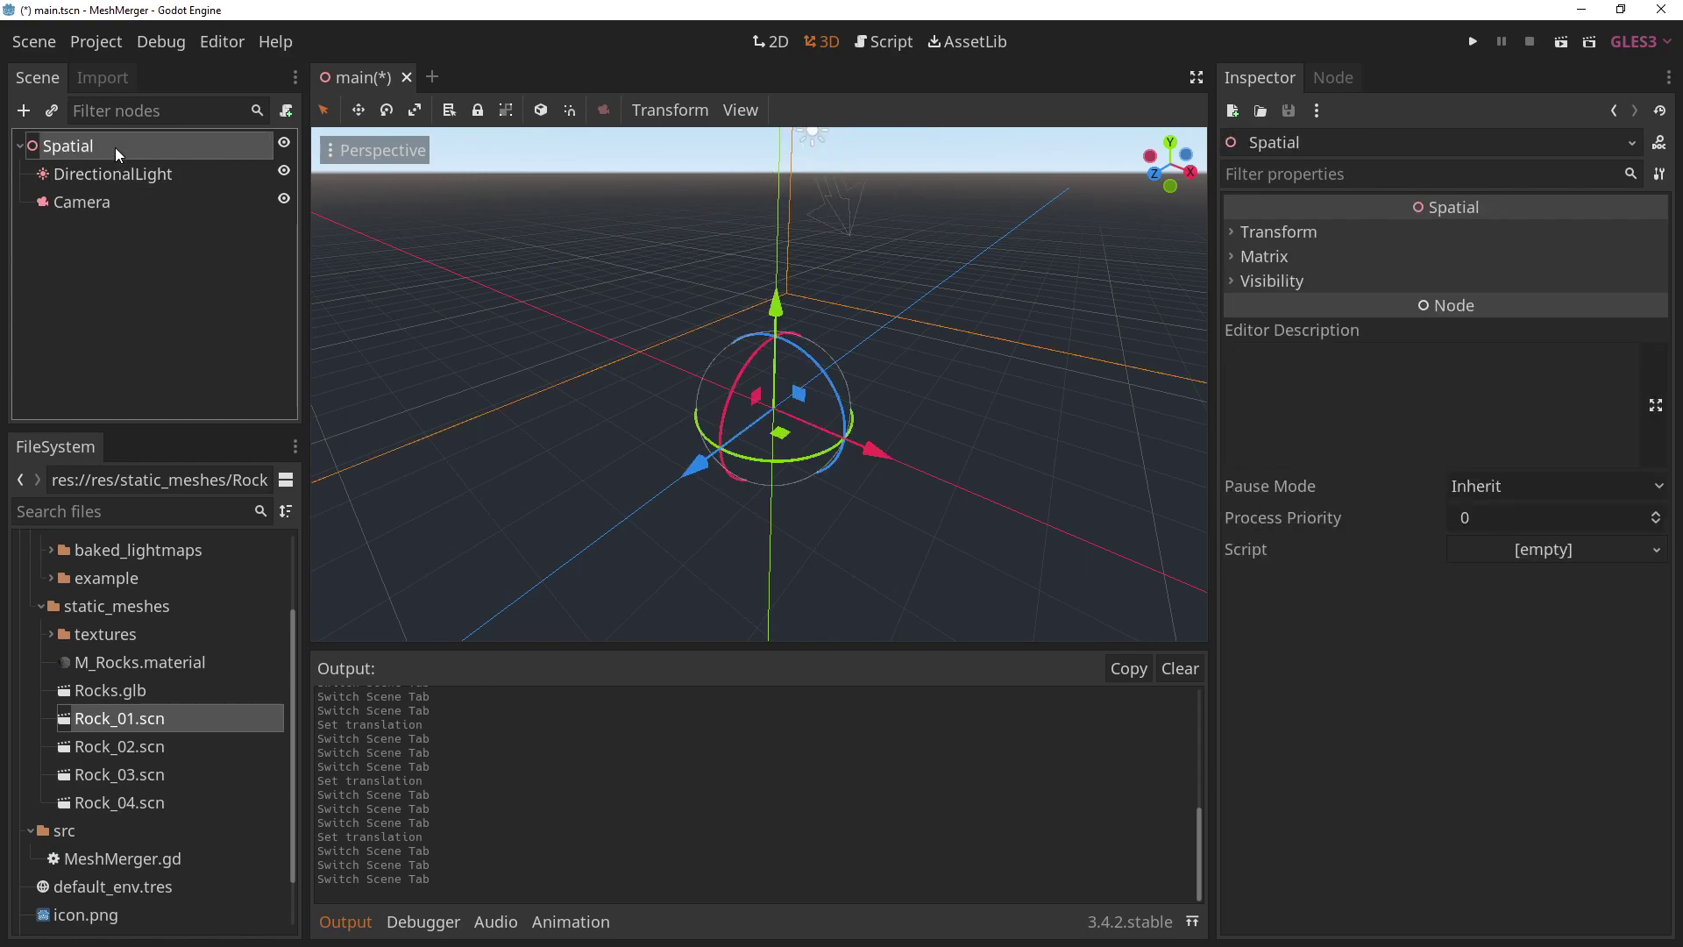
{"action": "left_click", "coordinate": [149, 804], "text": "shift"}
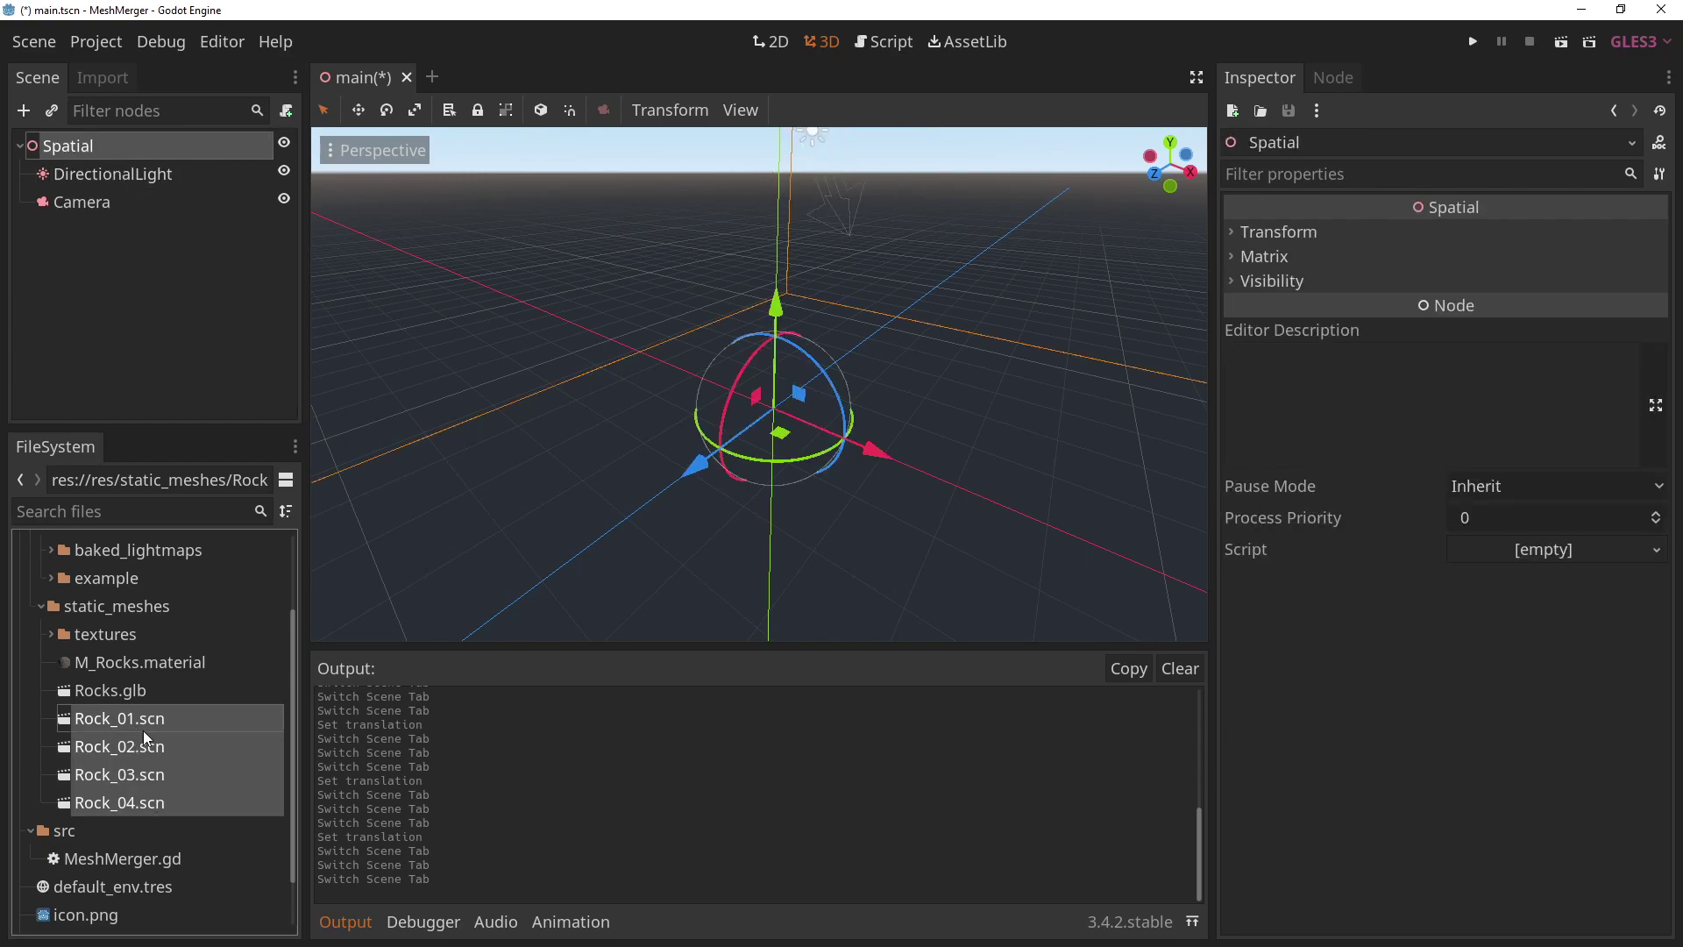
{"action": "left_click_drag", "start_coordinate": [136, 720], "coordinate": [127, 145]}
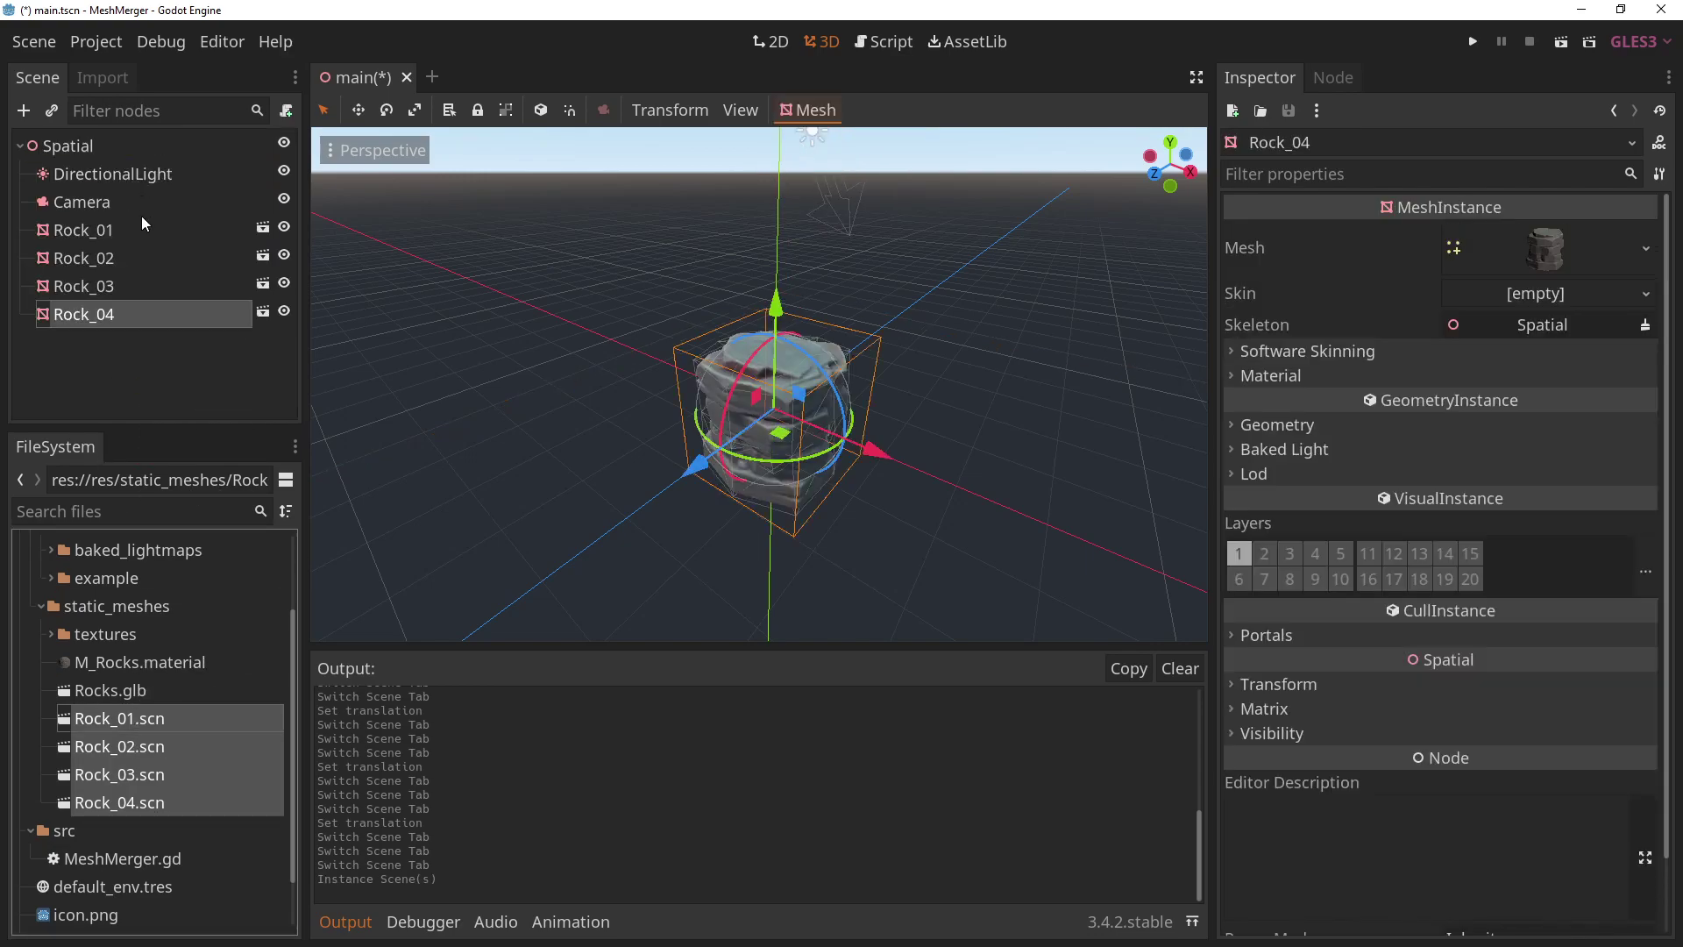
{"action": "left_click", "coordinate": [98, 235]}
{"action": "left_click", "coordinate": [96, 324], "text": "shift"}
{"action": "left_click_drag", "start_coordinate": [103, 246], "coordinate": [130, 200]}
Move Rock_02 and Rock_01 right, Rock_03 left, and Rock_04 back-right.
{"action": "left_click", "coordinate": [83, 230]}
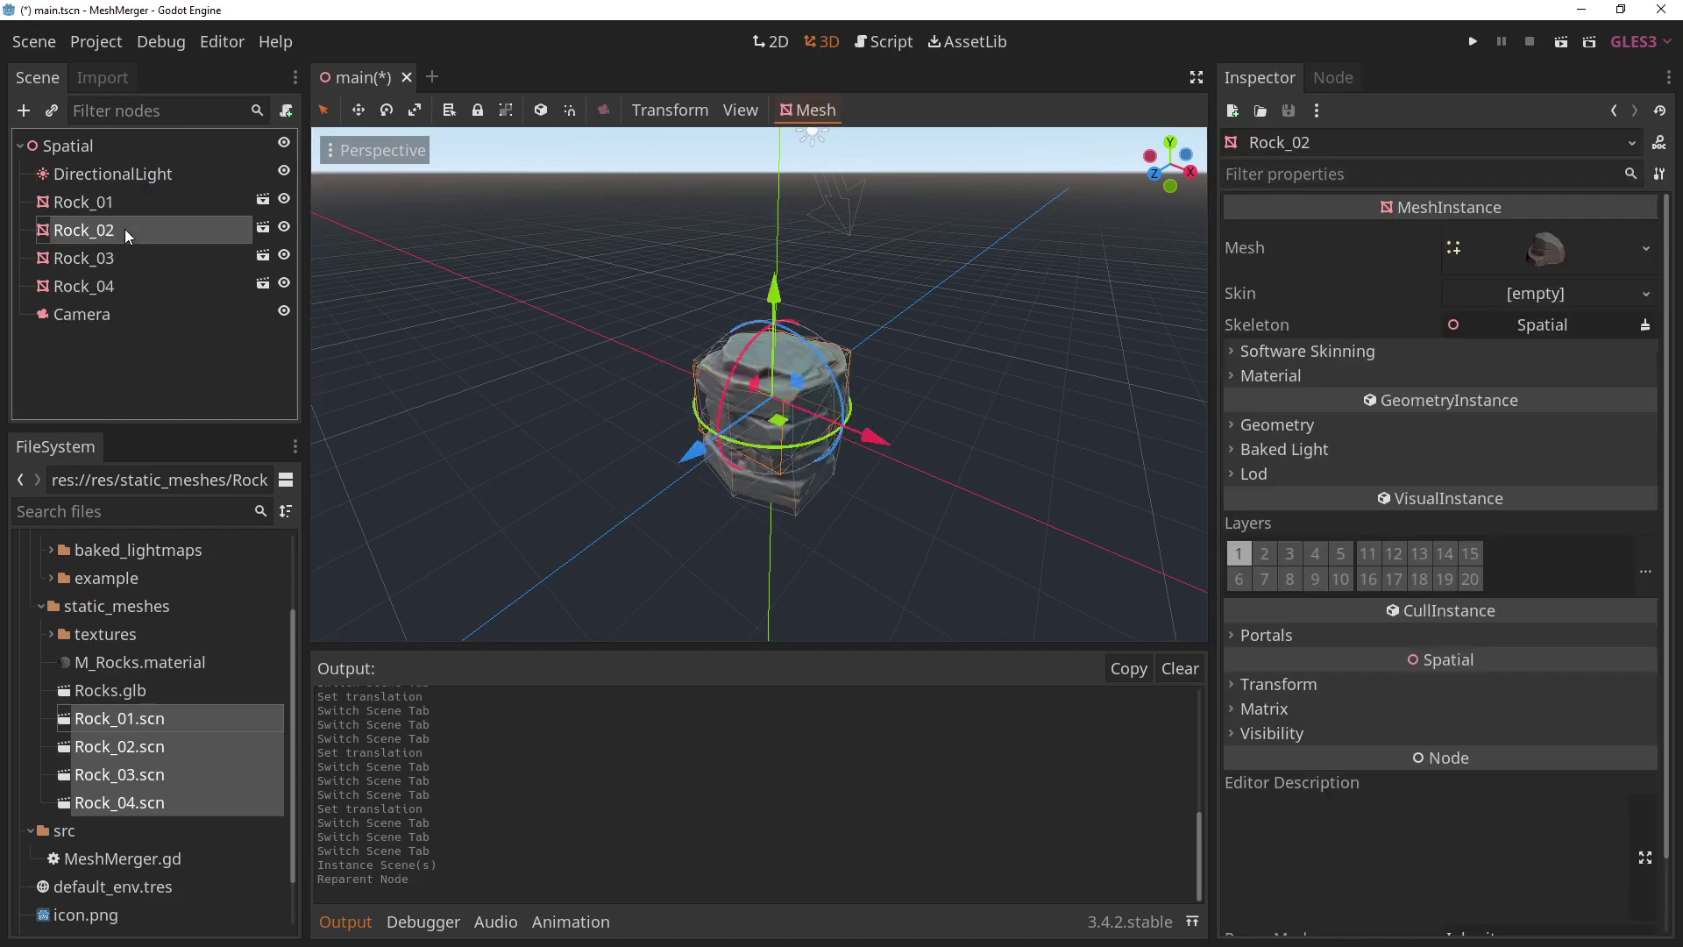
{"action": "key", "text": "w"}
{"action": "left_click_drag", "start_coordinate": [792, 428], "coordinate": [893, 391]}
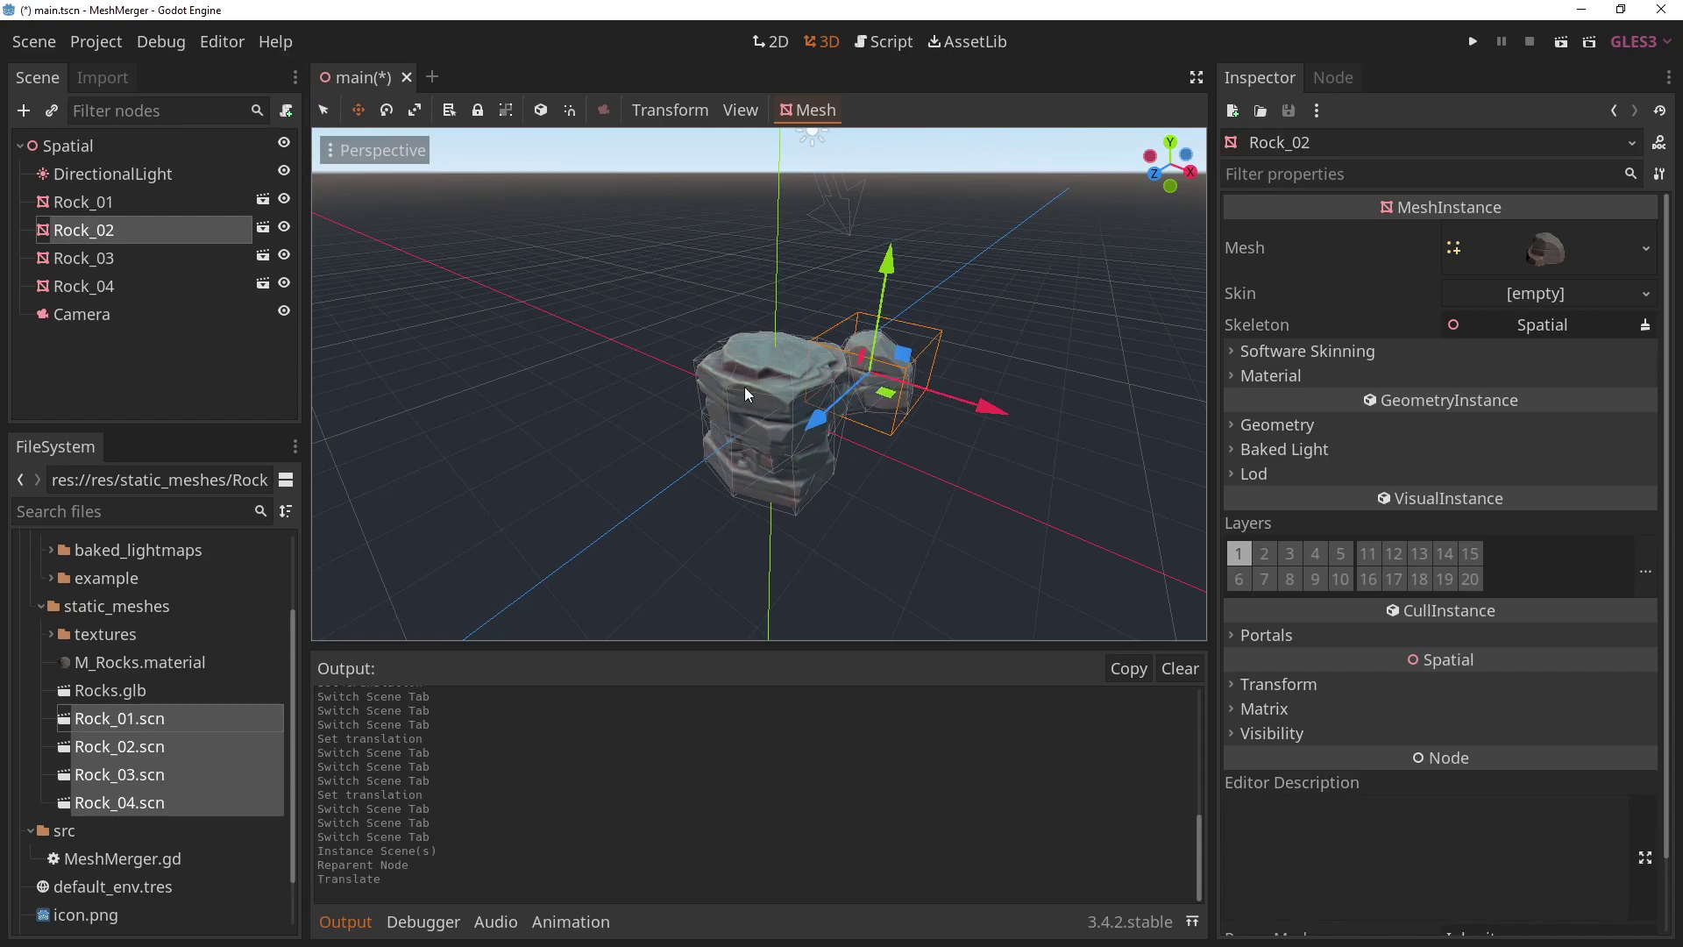
{"action": "left_click", "coordinate": [83, 202]}
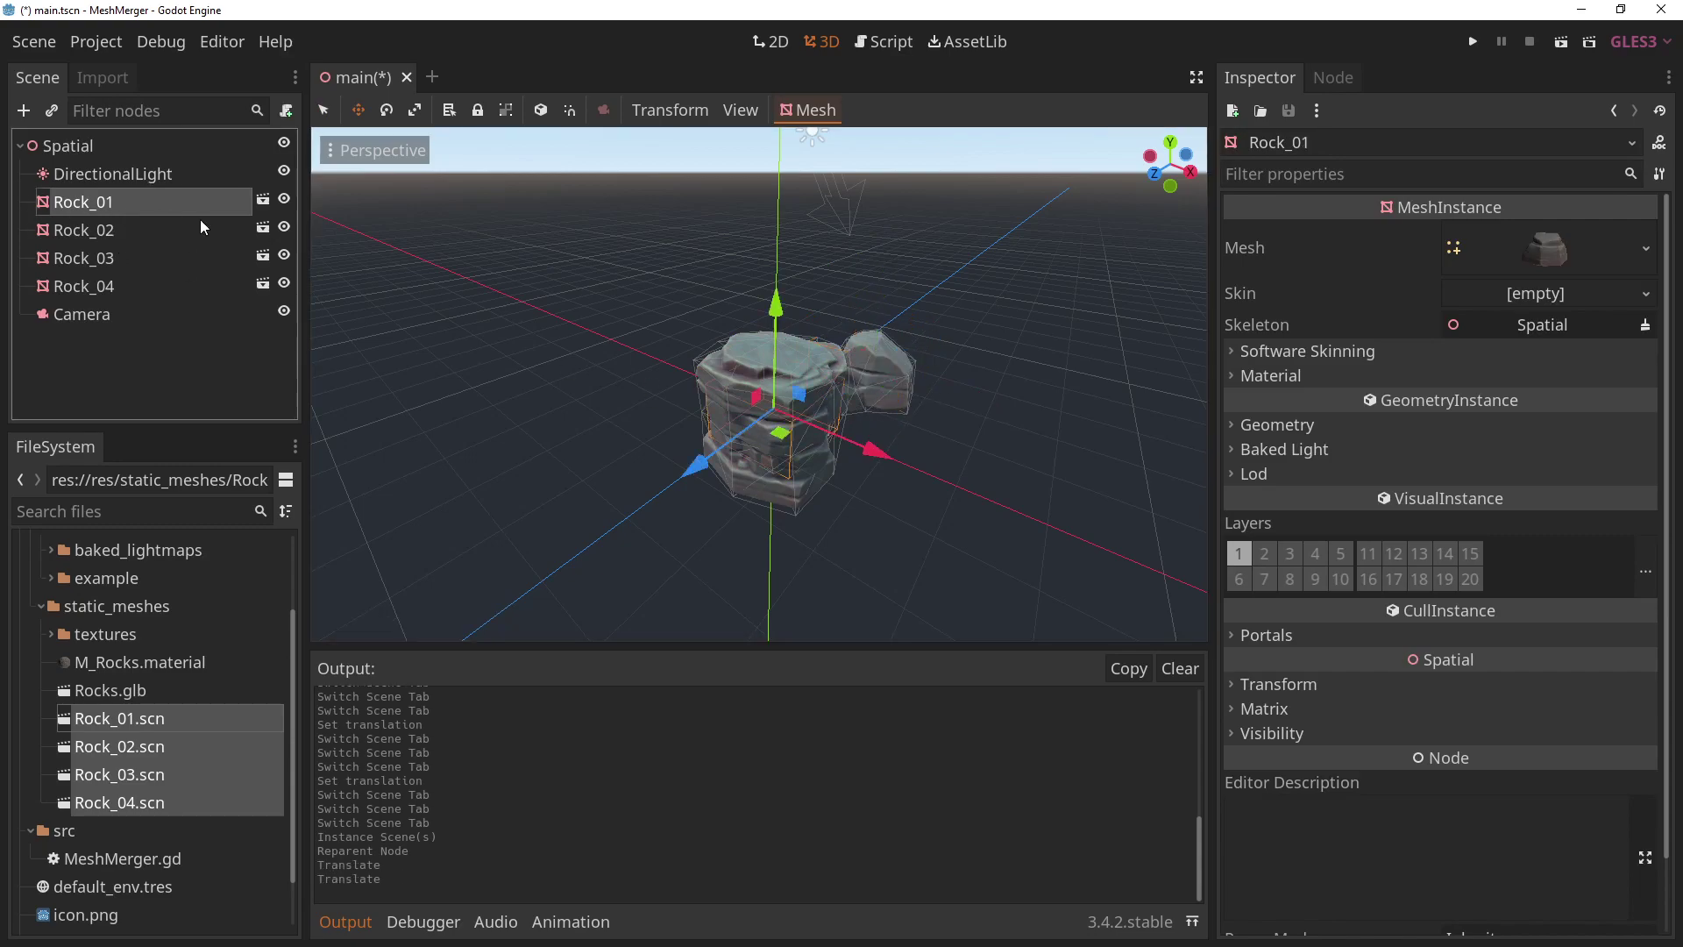
{"action": "left_click_drag", "start_coordinate": [785, 438], "coordinate": [971, 440]}
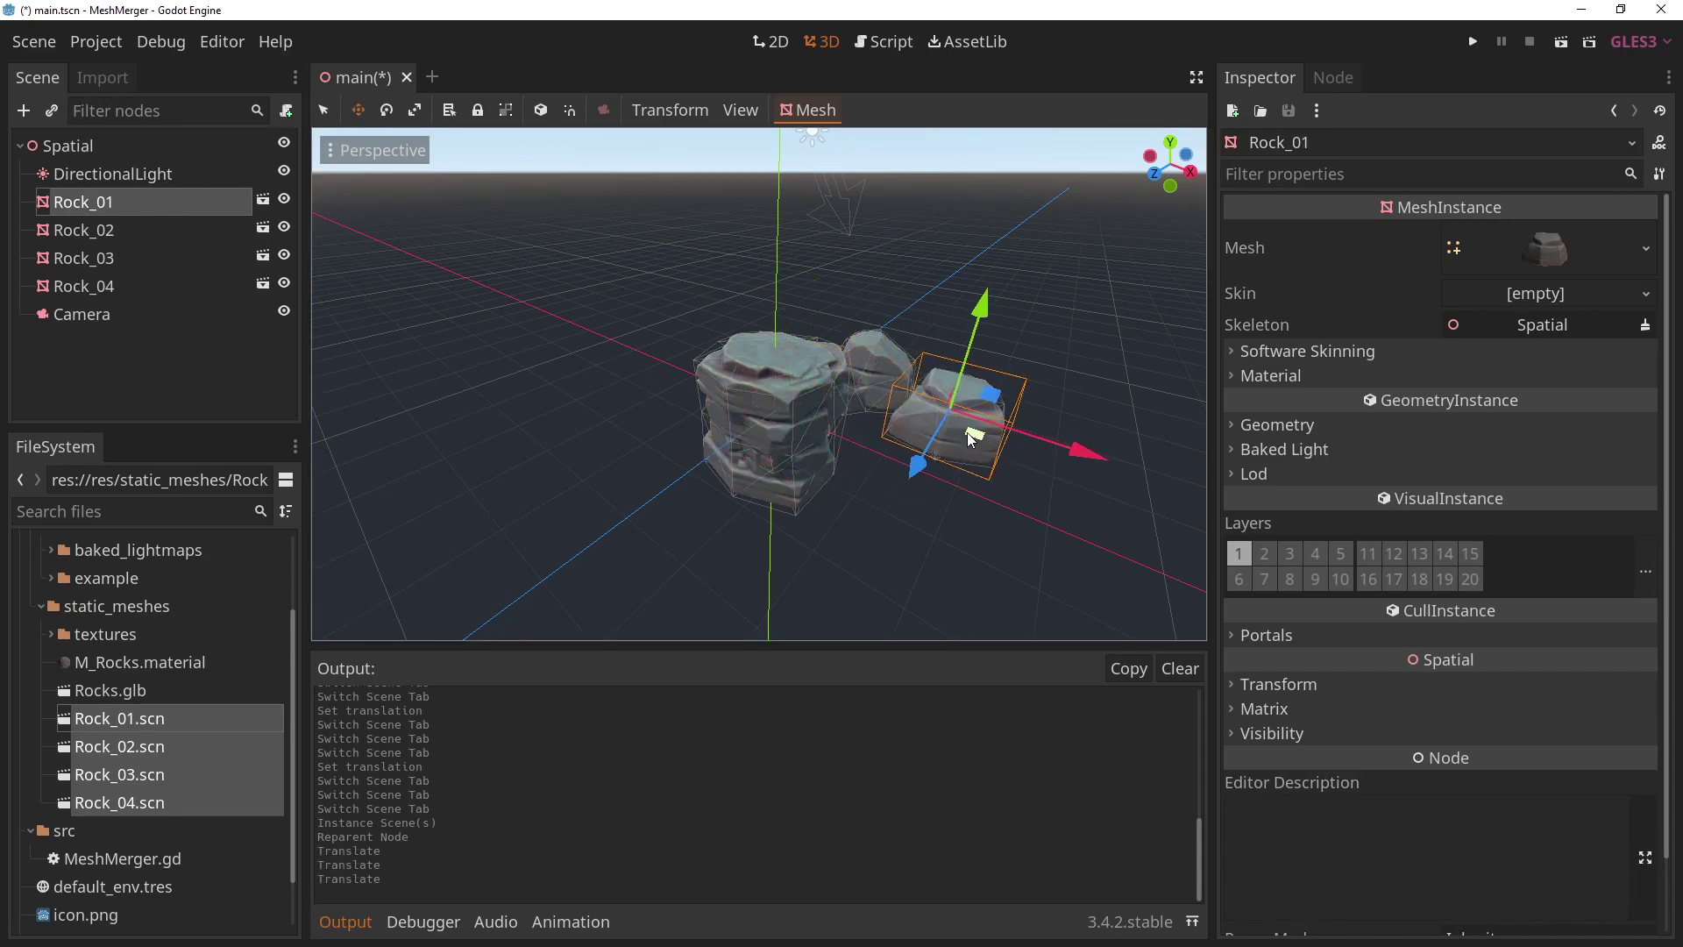
{"action": "left_click", "coordinate": [92, 257]}
{"action": "left_click_drag", "start_coordinate": [785, 453], "coordinate": [649, 431]}
{"action": "left_click", "coordinate": [136, 296]}
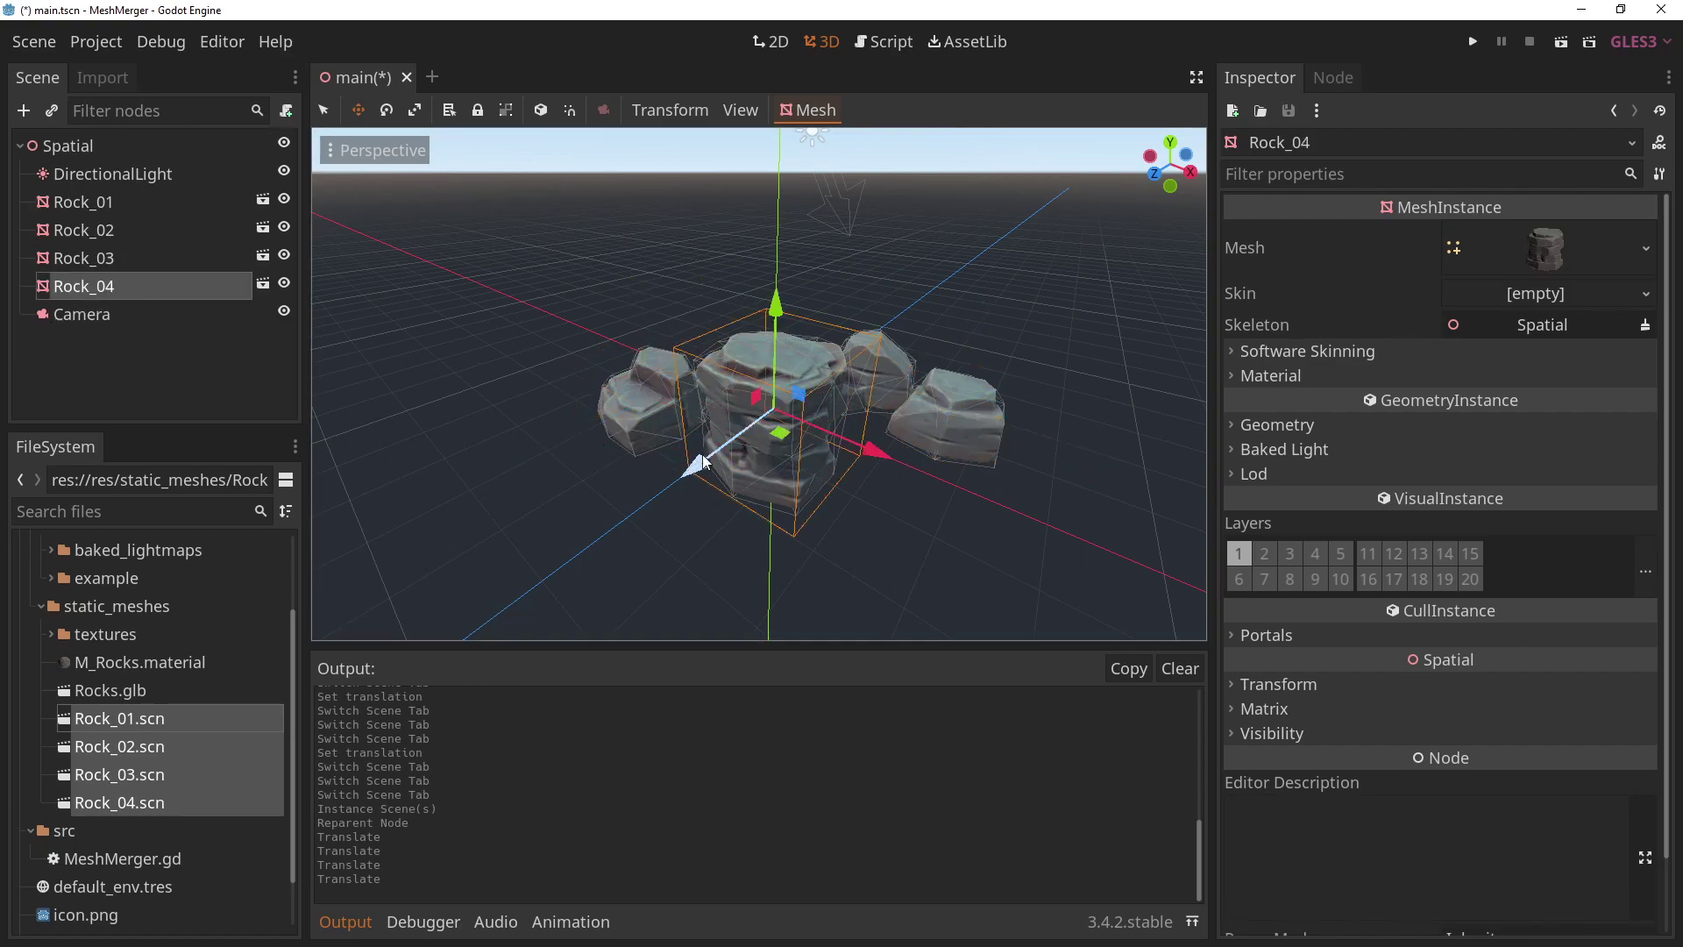
{"action": "left_click_drag", "start_coordinate": [780, 433], "coordinate": [807, 376]}
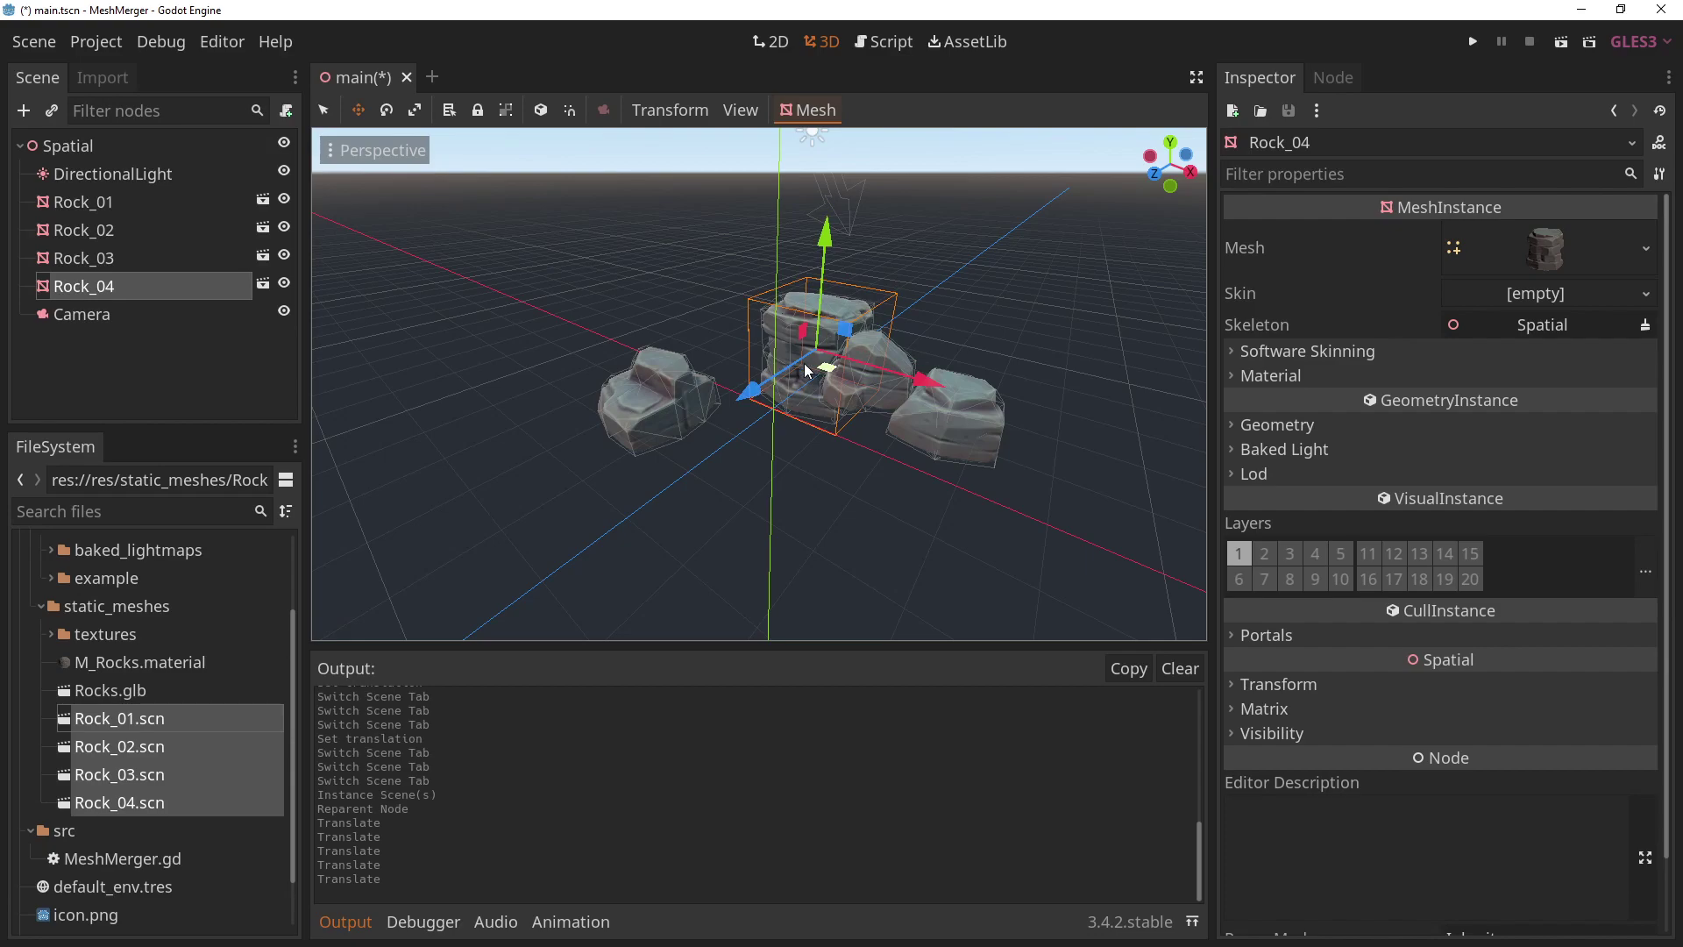
{"action": "middle_click_drag", "start_coordinate": [807, 376], "coordinate": [856, 377]}
{"action": "scroll", "coordinate": [857, 376], "scroll_direction": "up", "scroll_amount": 5}
Raise Rock_04 and duplicate it into Rock_05 and Rock_06, placing and turning the copies leftward.
{"action": "scroll", "coordinate": [855, 370], "scroll_direction": "down", "scroll_amount": 3}
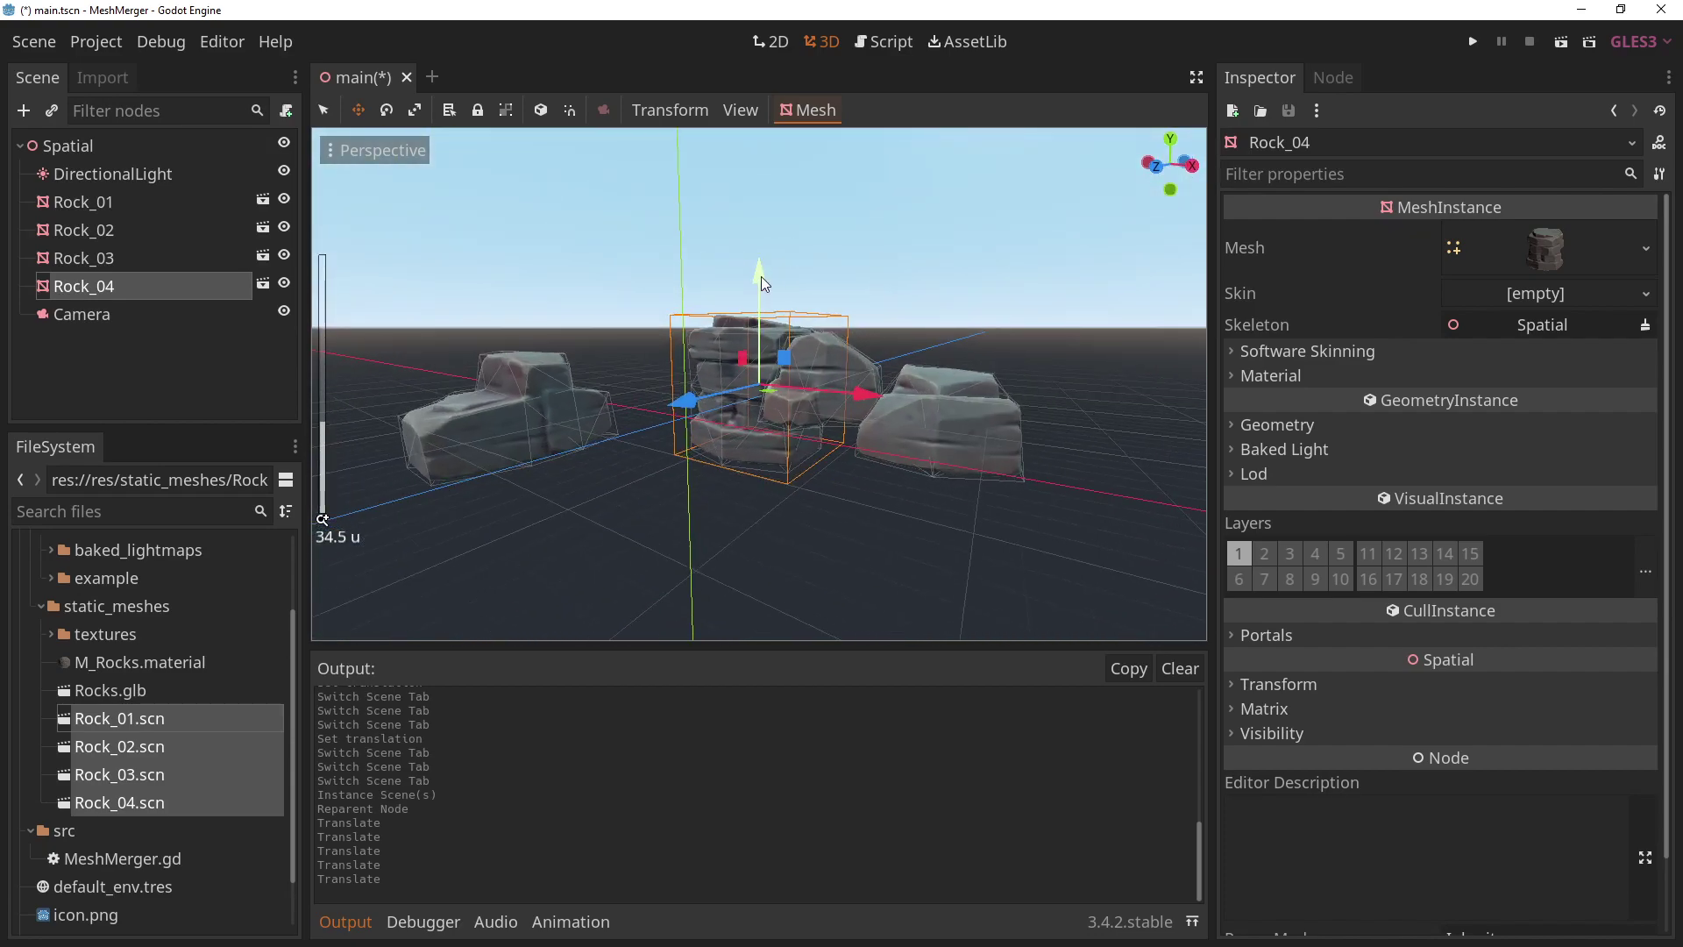
{"action": "left_click_drag", "start_coordinate": [759, 285], "coordinate": [760, 220]}
{"action": "middle_click_drag", "start_coordinate": [759, 219], "coordinate": [767, 338]}
{"action": "key", "text": "ctrl+d"}
{"action": "left_click_drag", "start_coordinate": [770, 351], "coordinate": [838, 343]}
{"action": "key", "text": "e"}
{"action": "key", "text": "ctrl+d"}
{"action": "key", "text": "w"}
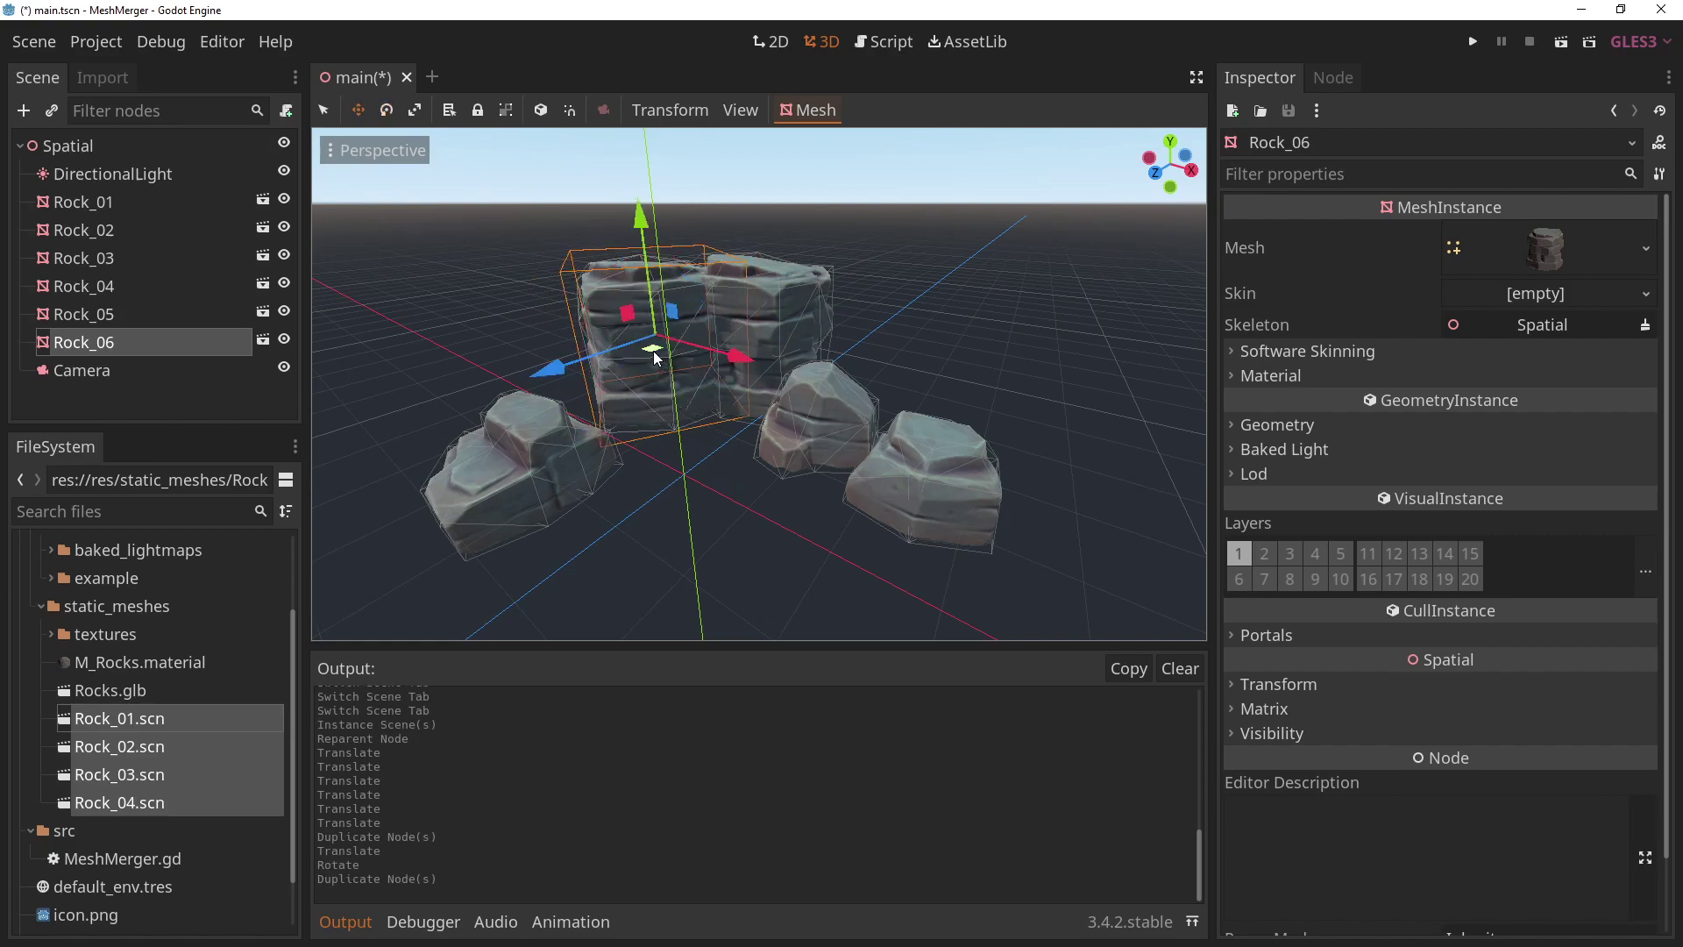
{"action": "left_click_drag", "start_coordinate": [657, 361], "coordinate": [501, 357]}
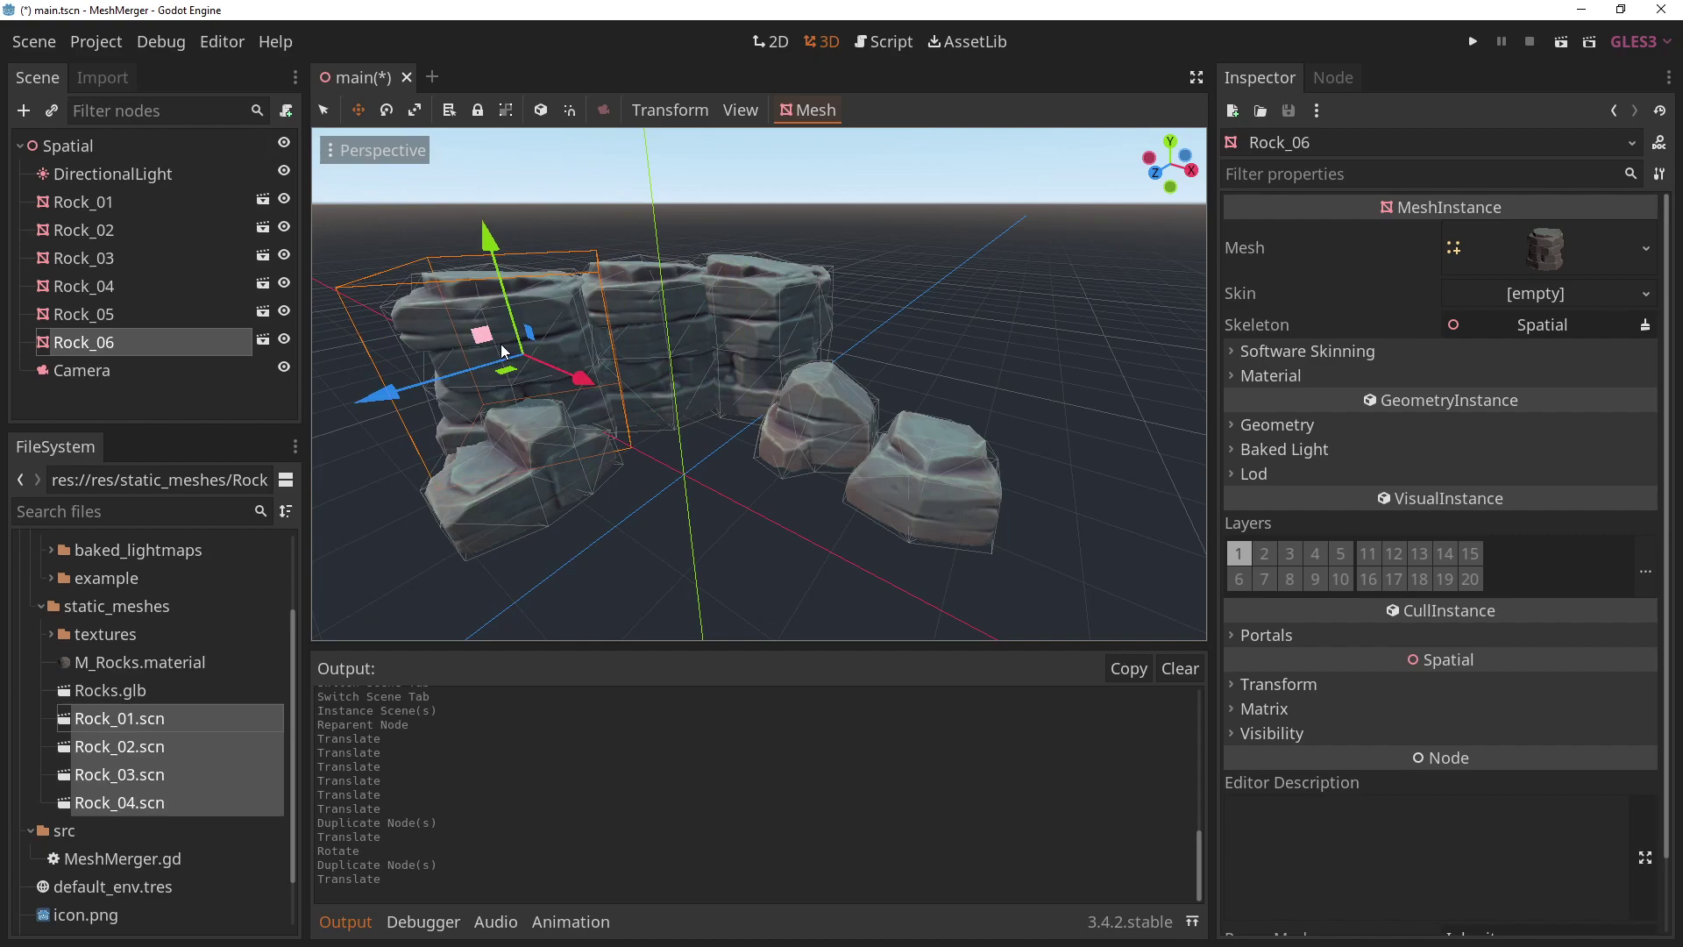
{"action": "key", "text": "e"}
{"action": "left_click_drag", "start_coordinate": [445, 309], "coordinate": [624, 478]}
Flip Rock_03 over 180 degrees and move it in front of the wall.
{"action": "key", "text": "q"}
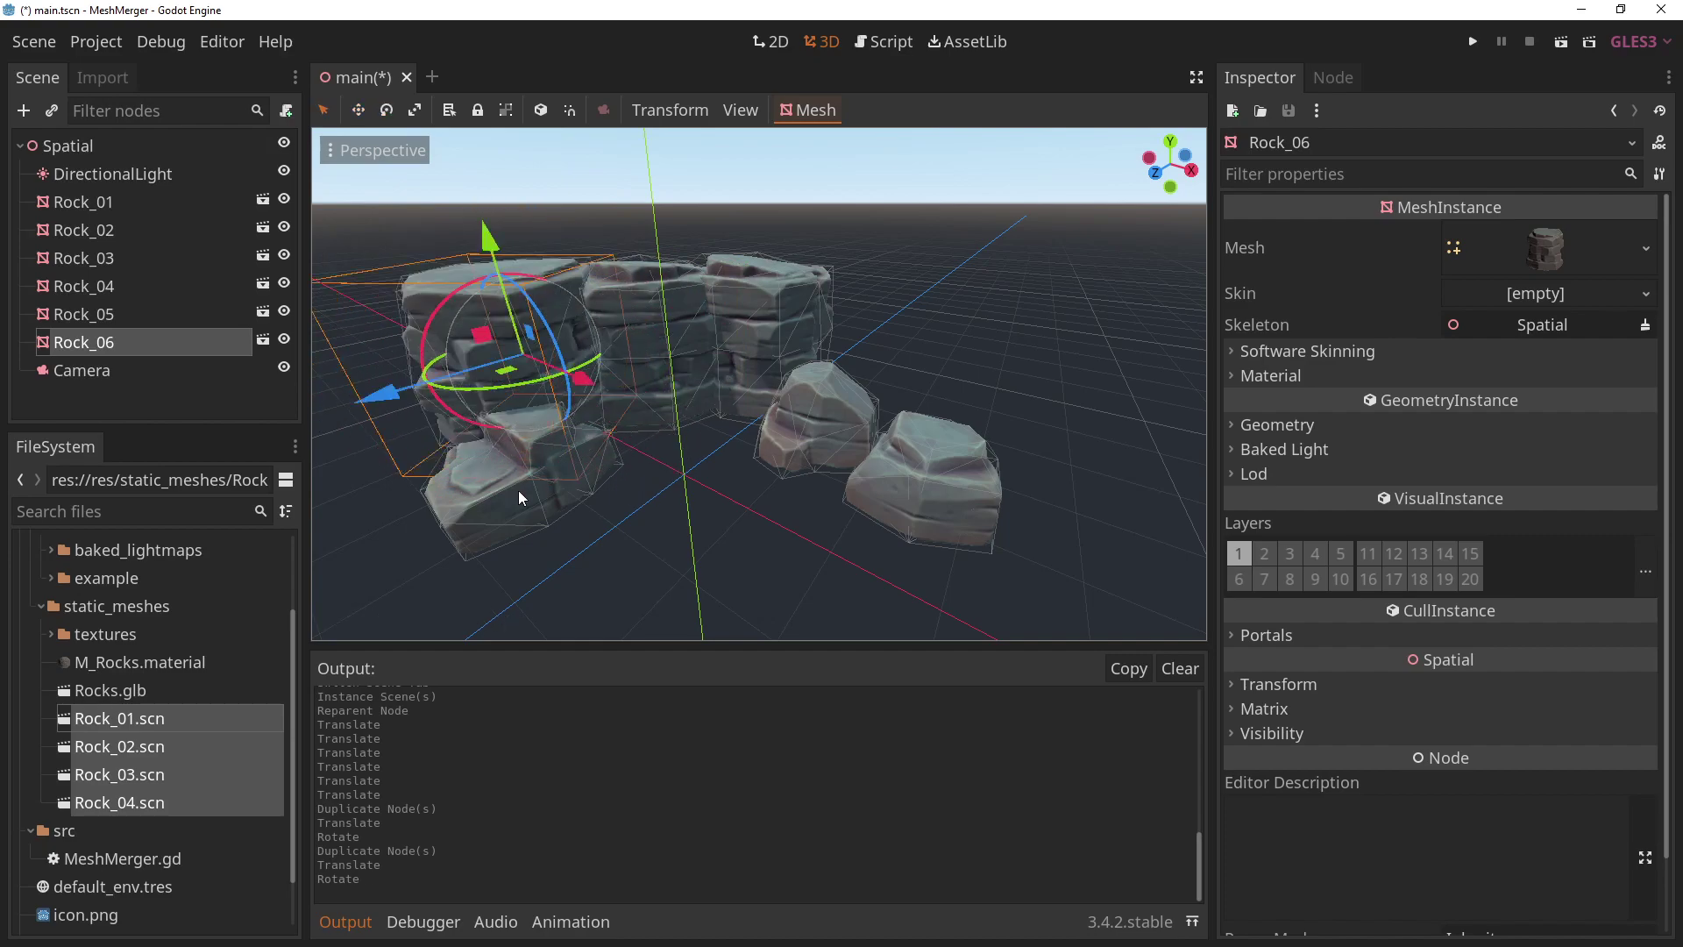
{"action": "left_click", "coordinate": [497, 456]}
{"action": "left_click_drag", "start_coordinate": [452, 410], "coordinate": [590, 572]}
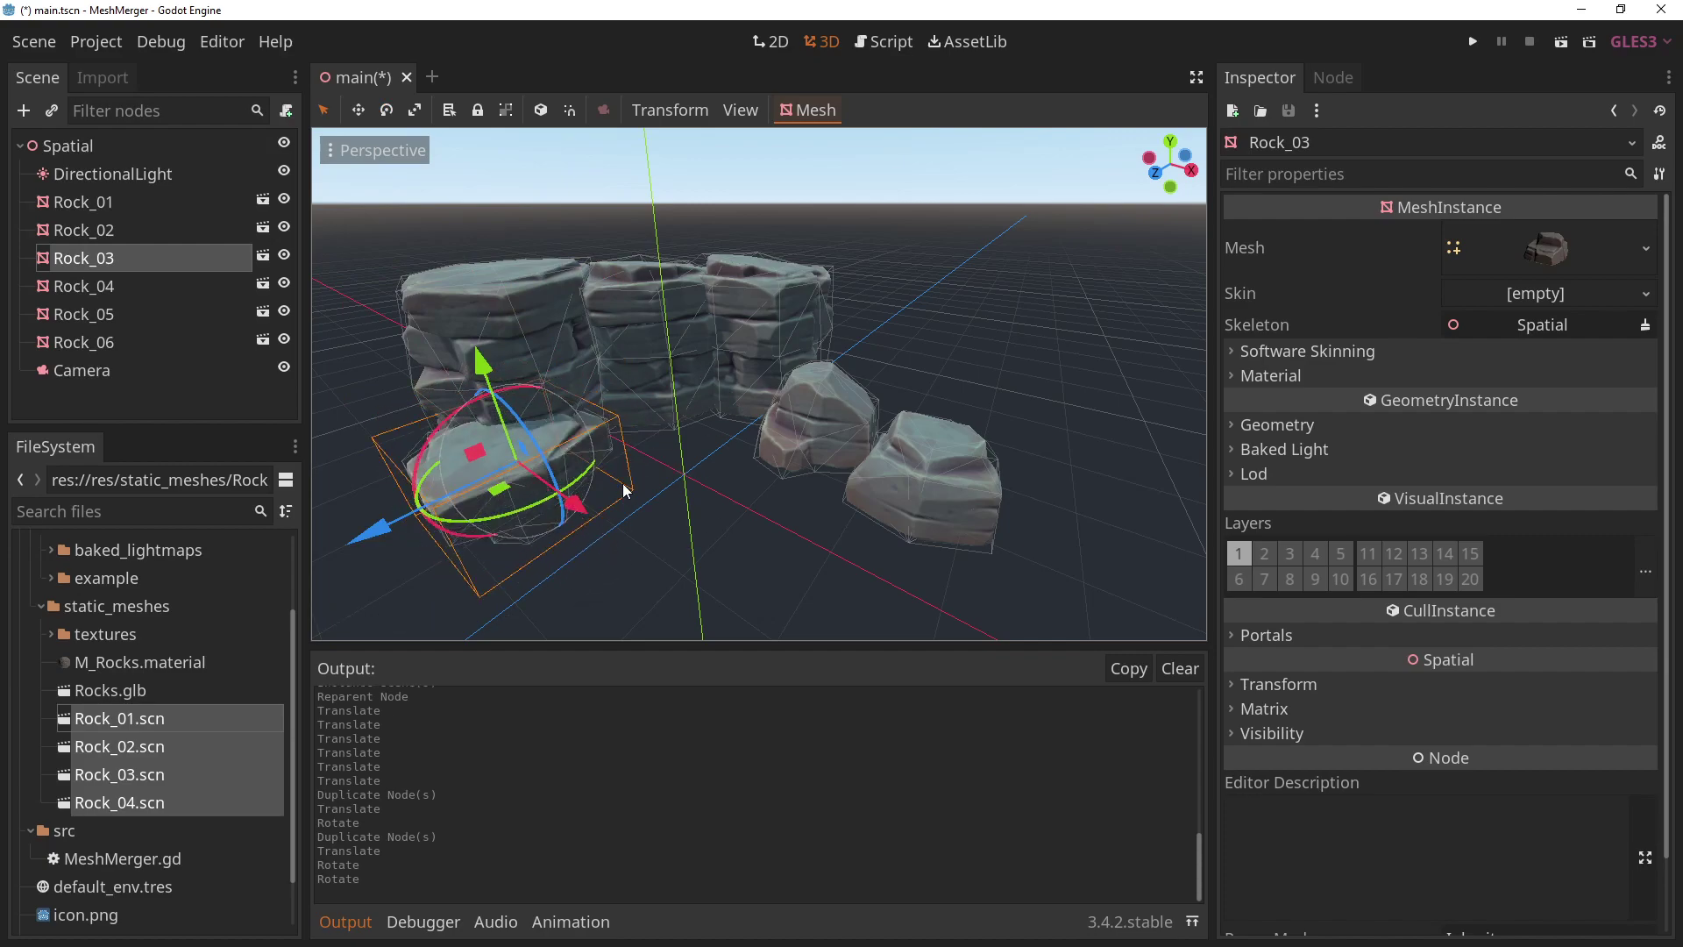
{"action": "middle_click_drag", "start_coordinate": [605, 543], "coordinate": [640, 526]}
{"action": "key", "text": "w"}
{"action": "left_click_drag", "start_coordinate": [614, 548], "coordinate": [671, 506]}
Rotate Rock_02 about -150 degrees and slide it beside Rock_03 in front.
{"action": "key", "text": "q"}
{"action": "left_click", "coordinate": [892, 424]}
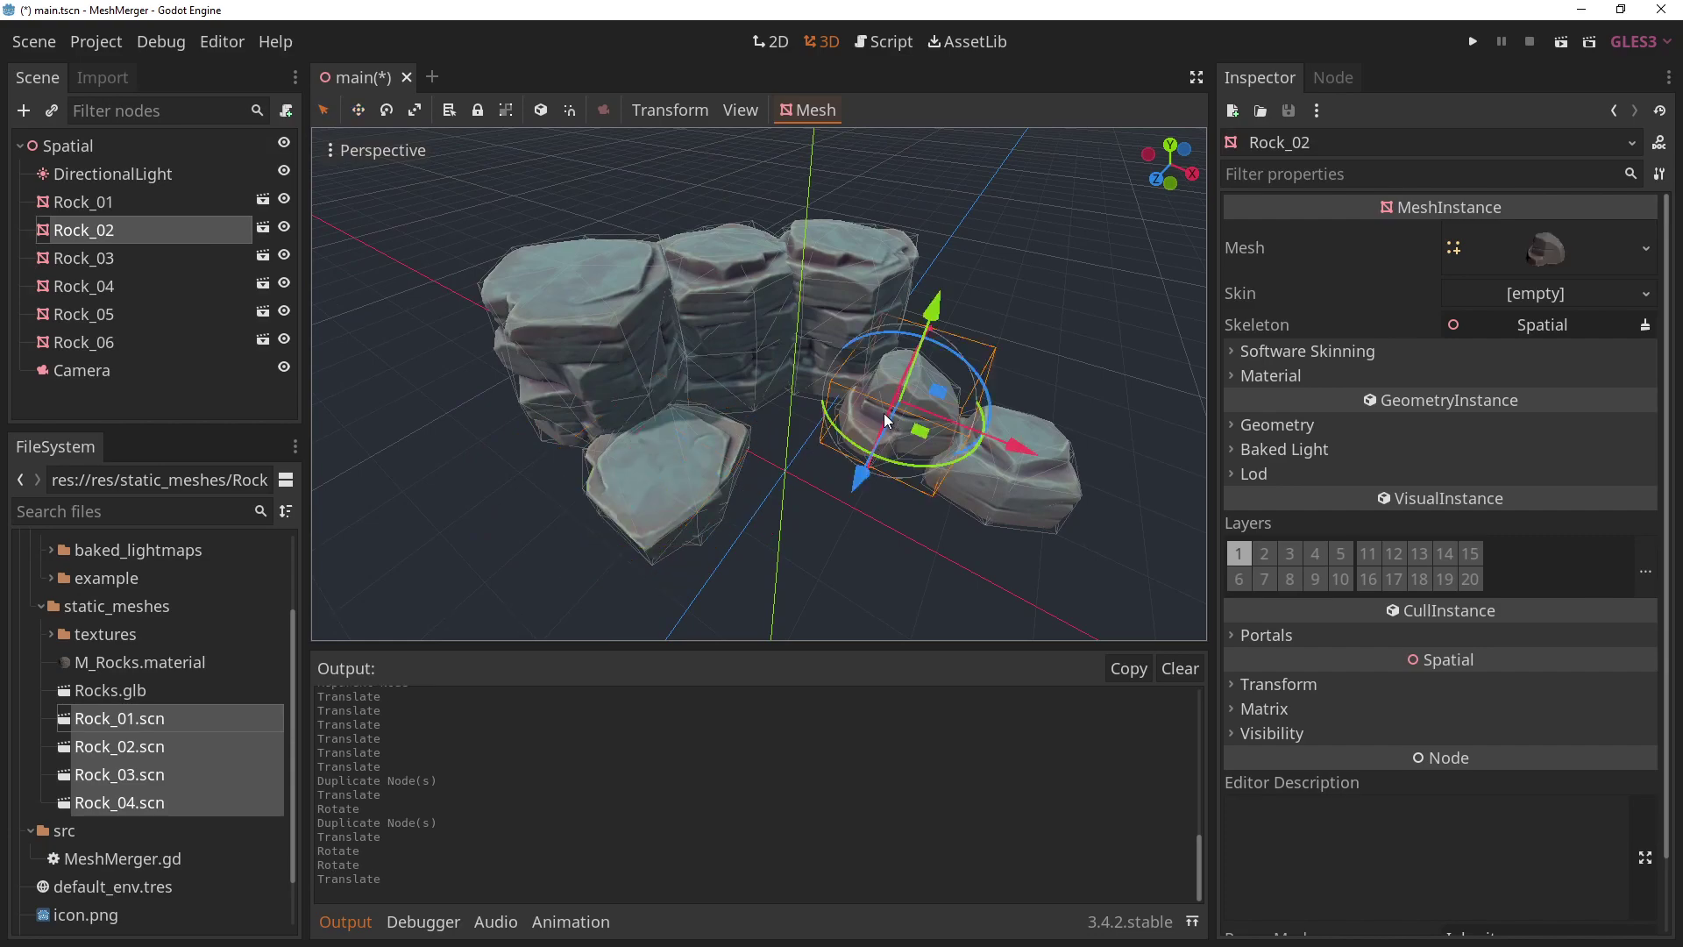
{"action": "left_click_drag", "start_coordinate": [885, 421], "coordinate": [844, 443]}
{"action": "middle_click_drag", "start_coordinate": [843, 443], "coordinate": [783, 450]}
{"action": "left_click_drag", "start_coordinate": [839, 411], "coordinate": [833, 612]}
{"action": "key", "text": "w"}
{"action": "left_click_drag", "start_coordinate": [773, 478], "coordinate": [706, 434]}
Flip Rock_01 over by about -158 degrees into a flat slab.
{"action": "key", "text": "q"}
{"action": "left_click", "coordinate": [958, 547]}
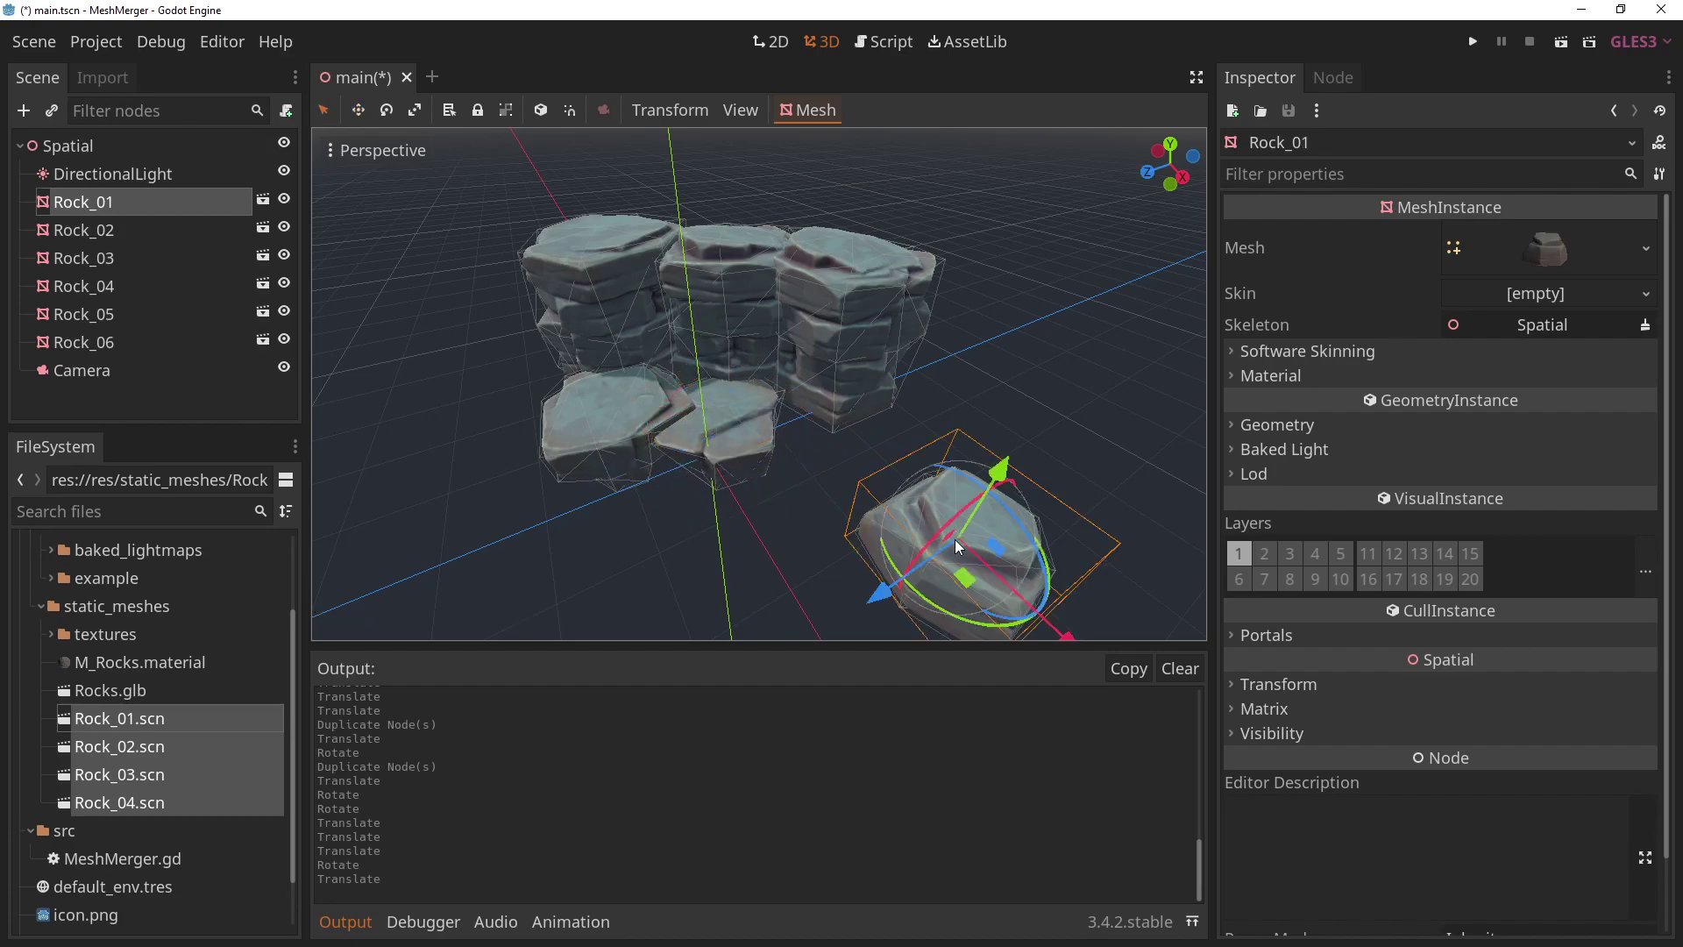
{"action": "left_click_drag", "start_coordinate": [945, 536], "coordinate": [807, 462]}
{"action": "key", "text": "w"}
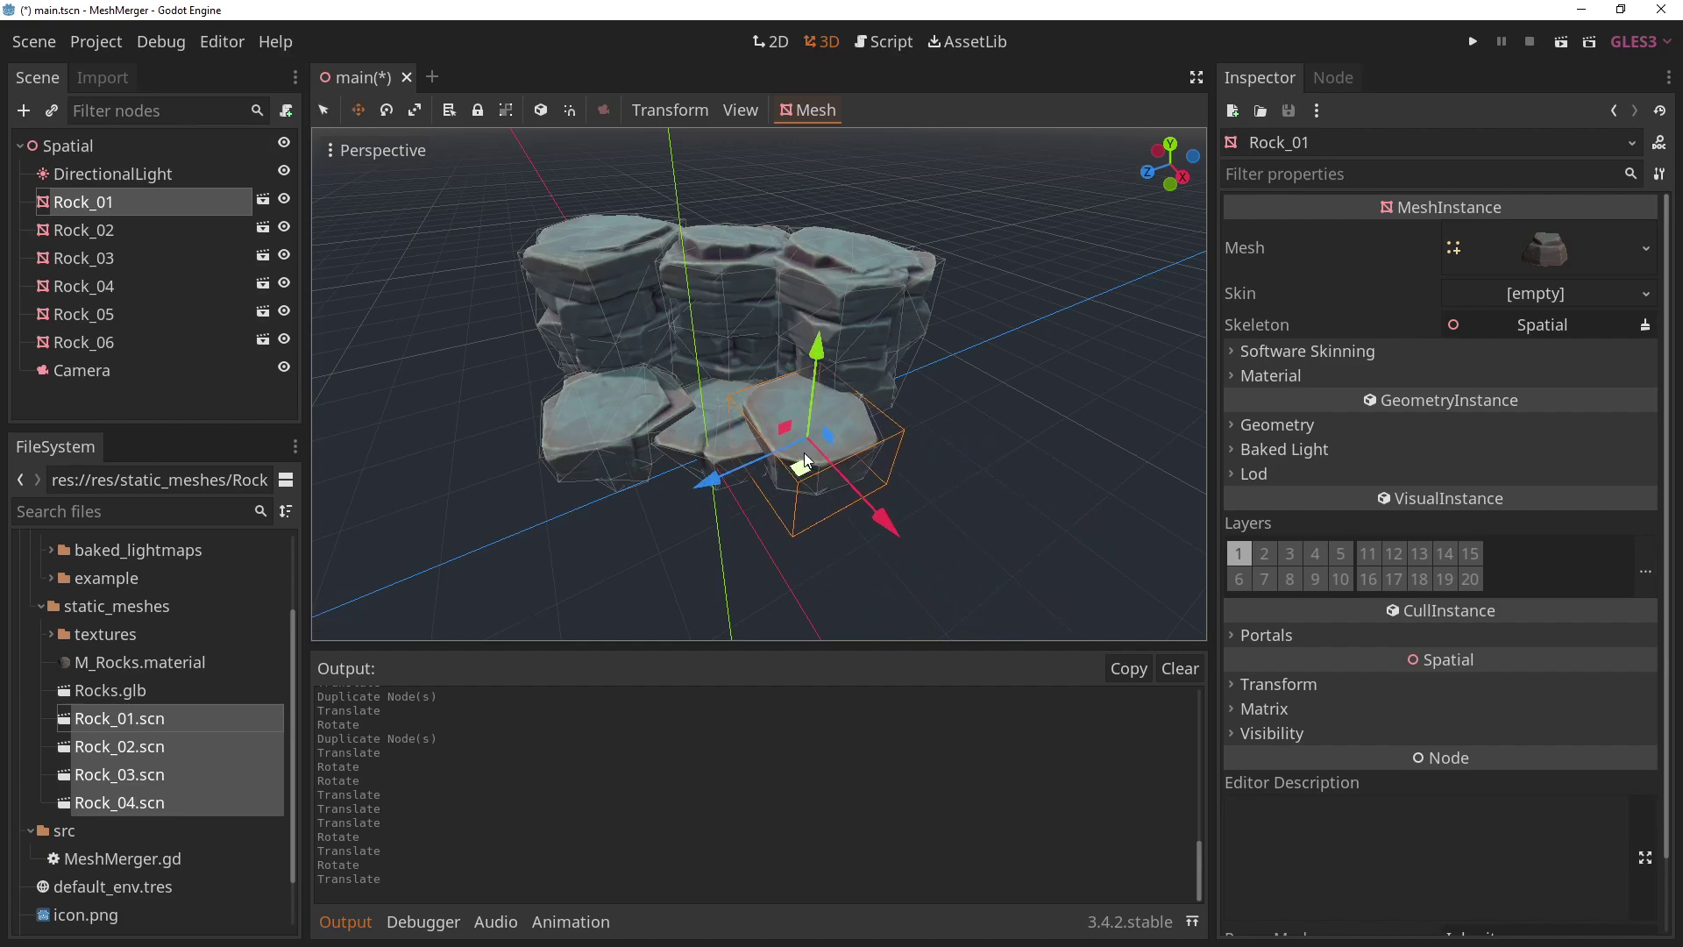
{"action": "key", "text": "q"}
{"action": "middle_click_drag", "start_coordinate": [679, 517], "coordinate": [884, 464]}
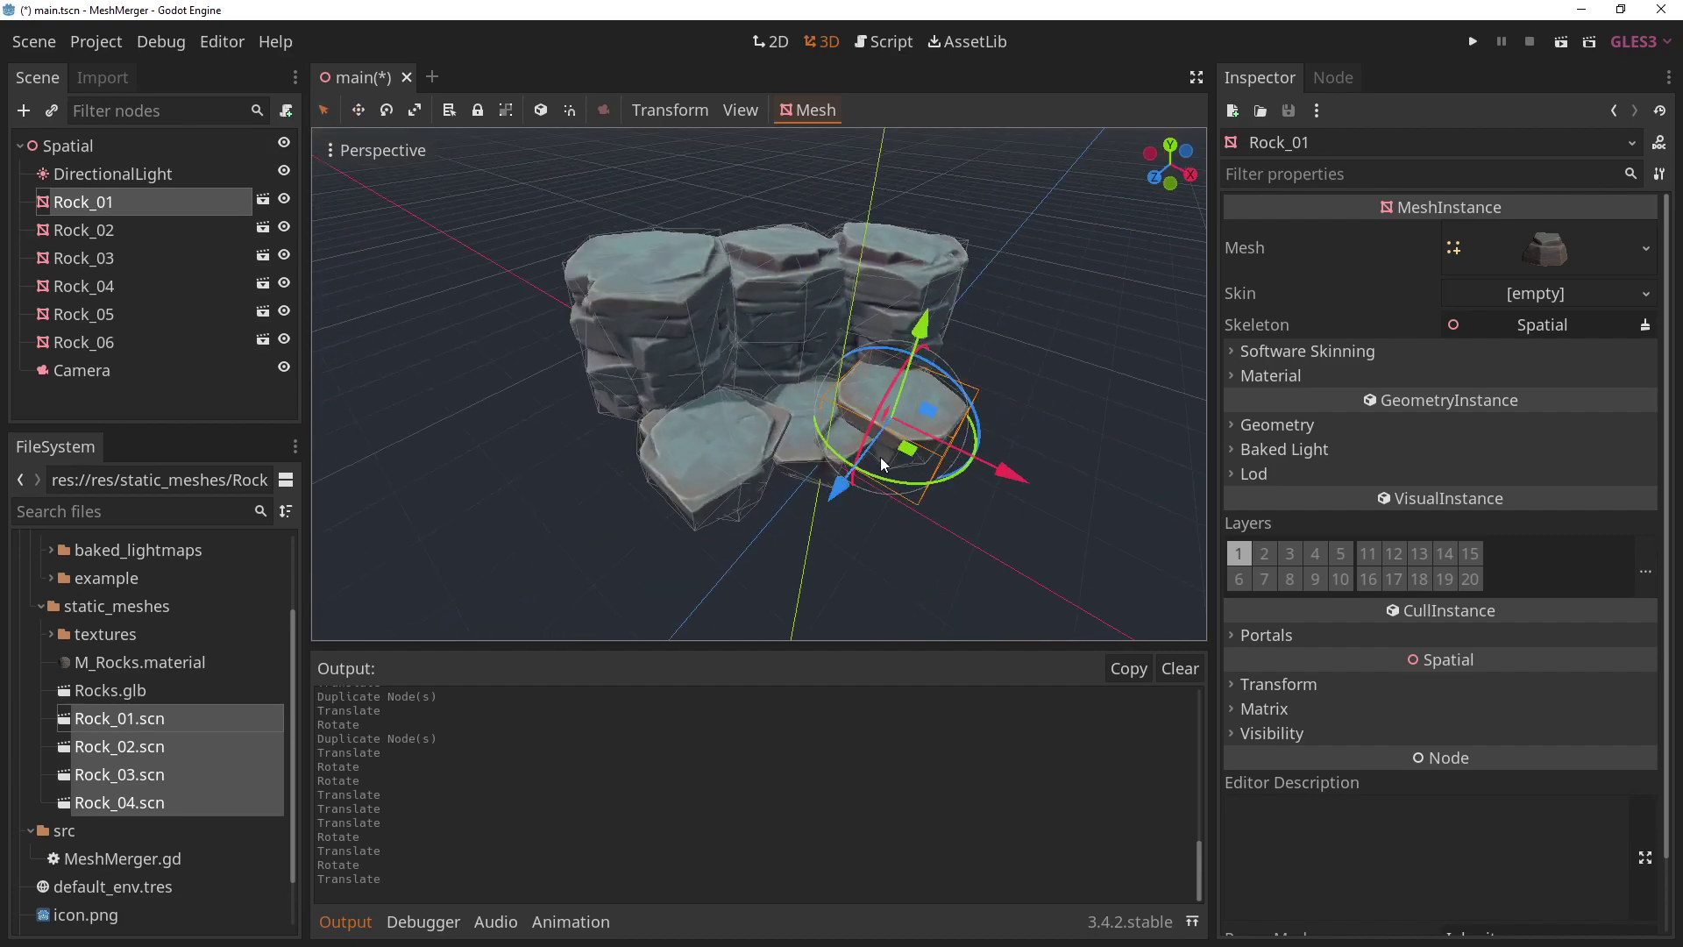
Duplicate the Rock_01 slab into Rock_07 and Rock_08 in front of the other slabs.
{"action": "key", "text": "ctrl+d"}
{"action": "left_click_drag", "start_coordinate": [912, 457], "coordinate": [921, 537]}
{"action": "key", "text": "e"}
{"action": "key", "text": "w"}
{"action": "key", "text": "ctrl+d"}
{"action": "middle_click_drag", "start_coordinate": [983, 443], "coordinate": [665, 395]}
Duplicate Rock_06 as Rock_09 and place it at the wall's front left.
{"action": "key", "text": "q"}
{"action": "left_click", "coordinate": [620, 336]}
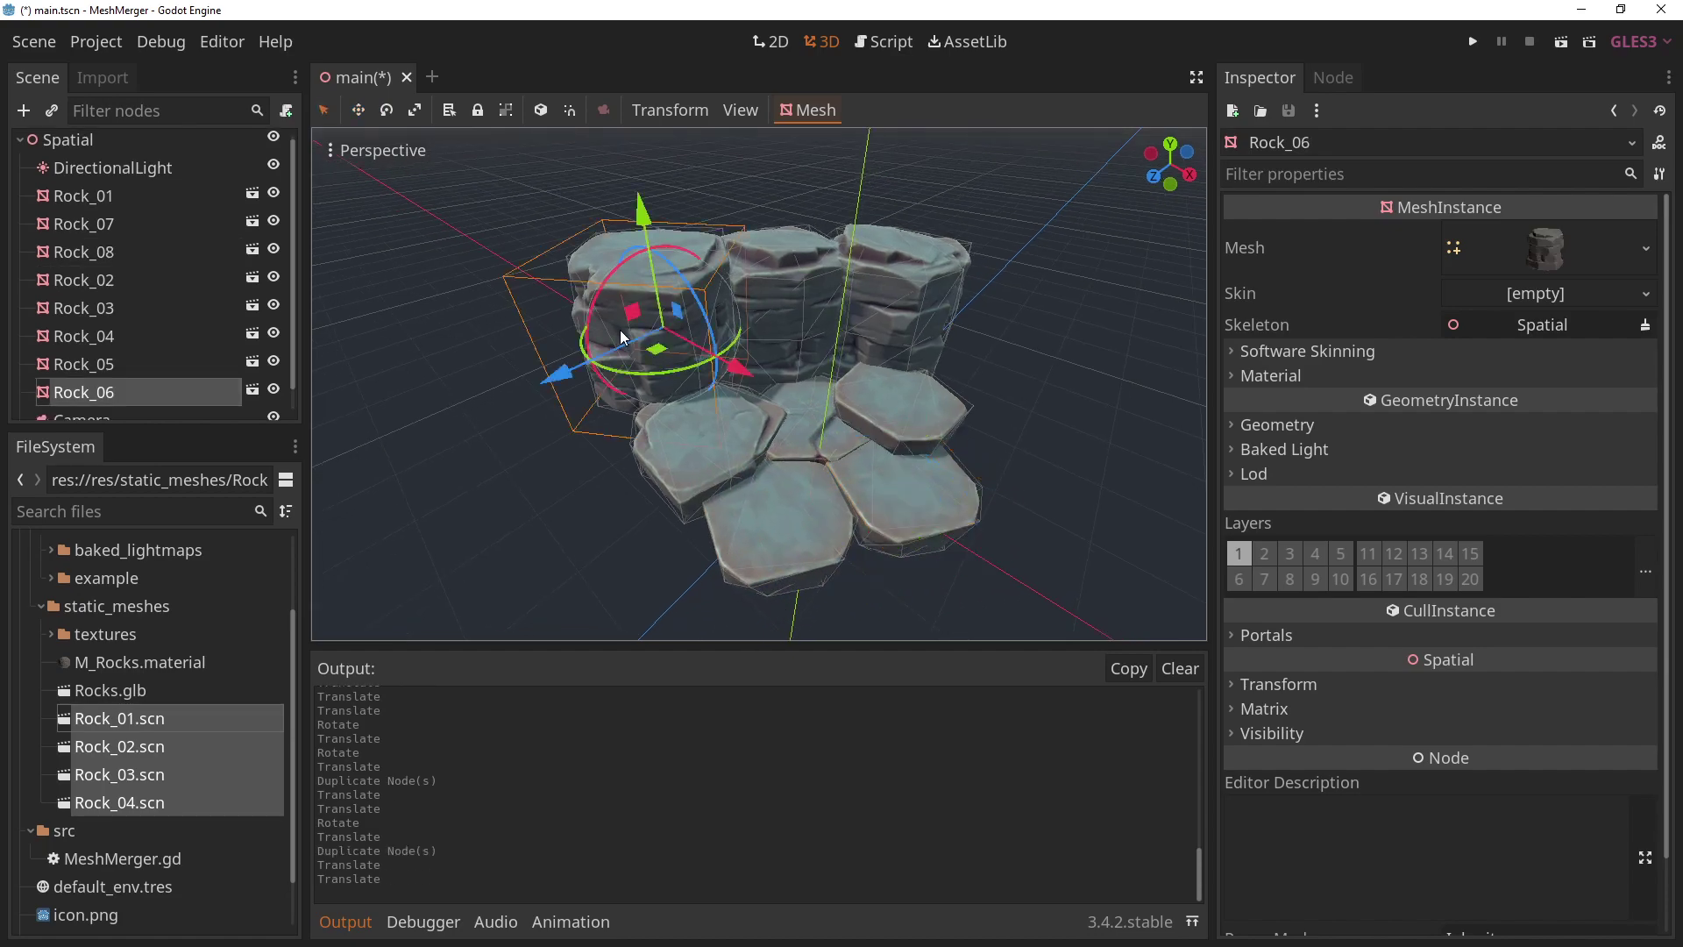
{"action": "key", "text": "ctrl+d"}
{"action": "left_click_drag", "start_coordinate": [656, 353], "coordinate": [600, 447]}
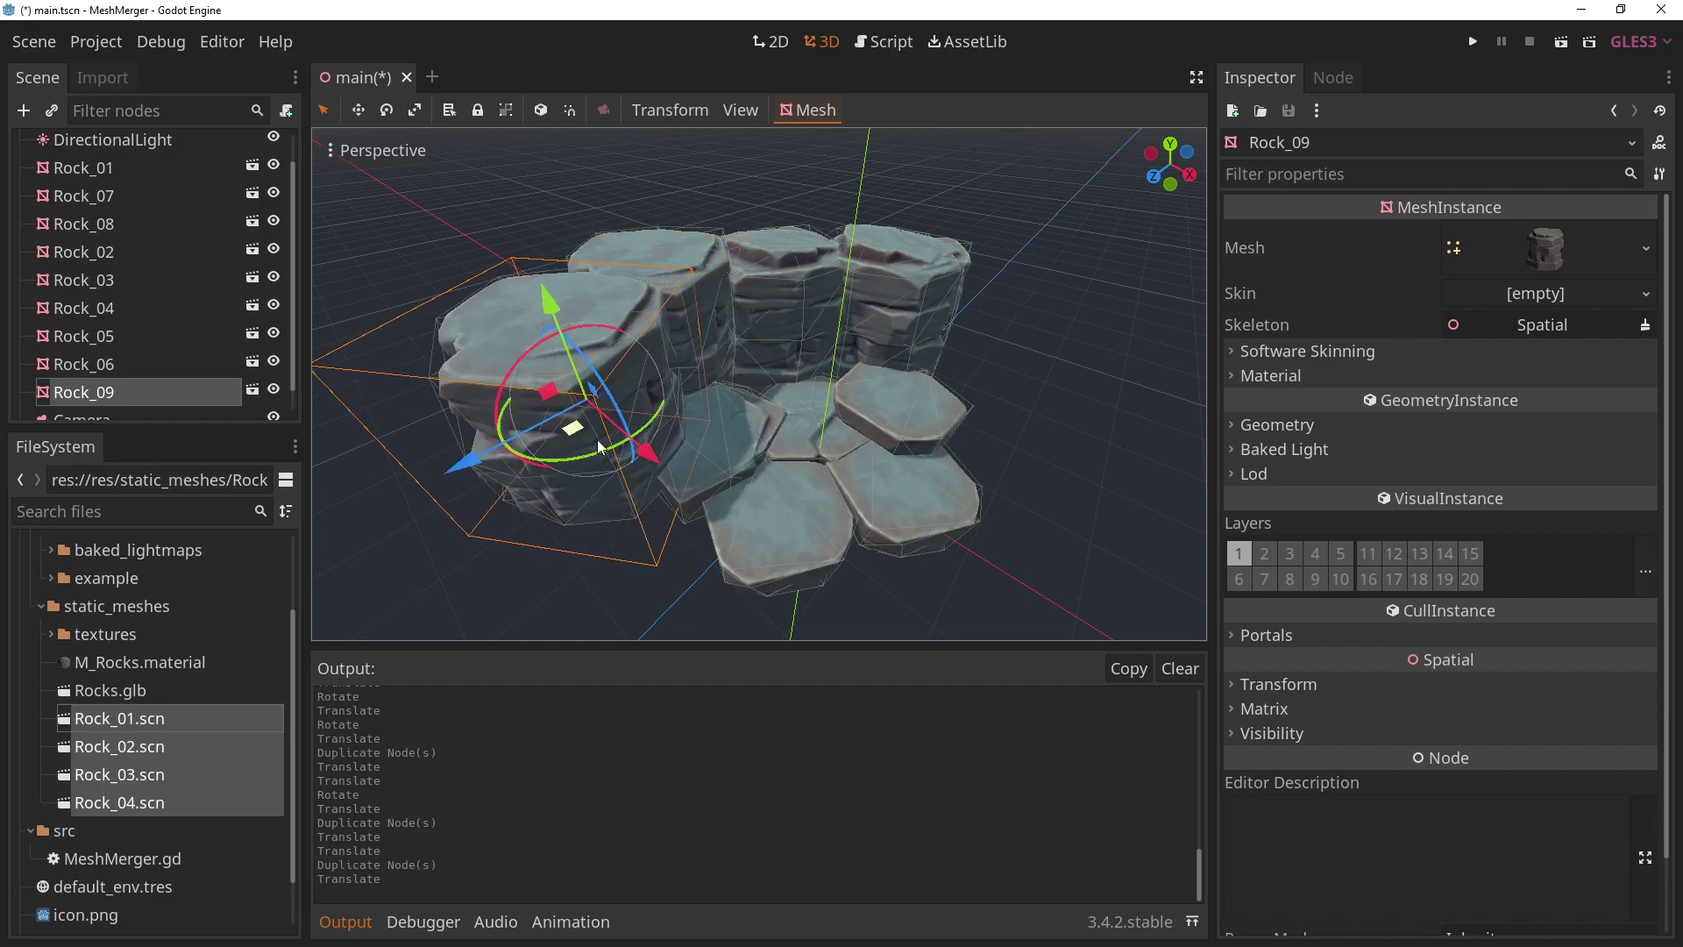
{"action": "middle_click_drag", "start_coordinate": [599, 447], "coordinate": [587, 315]}
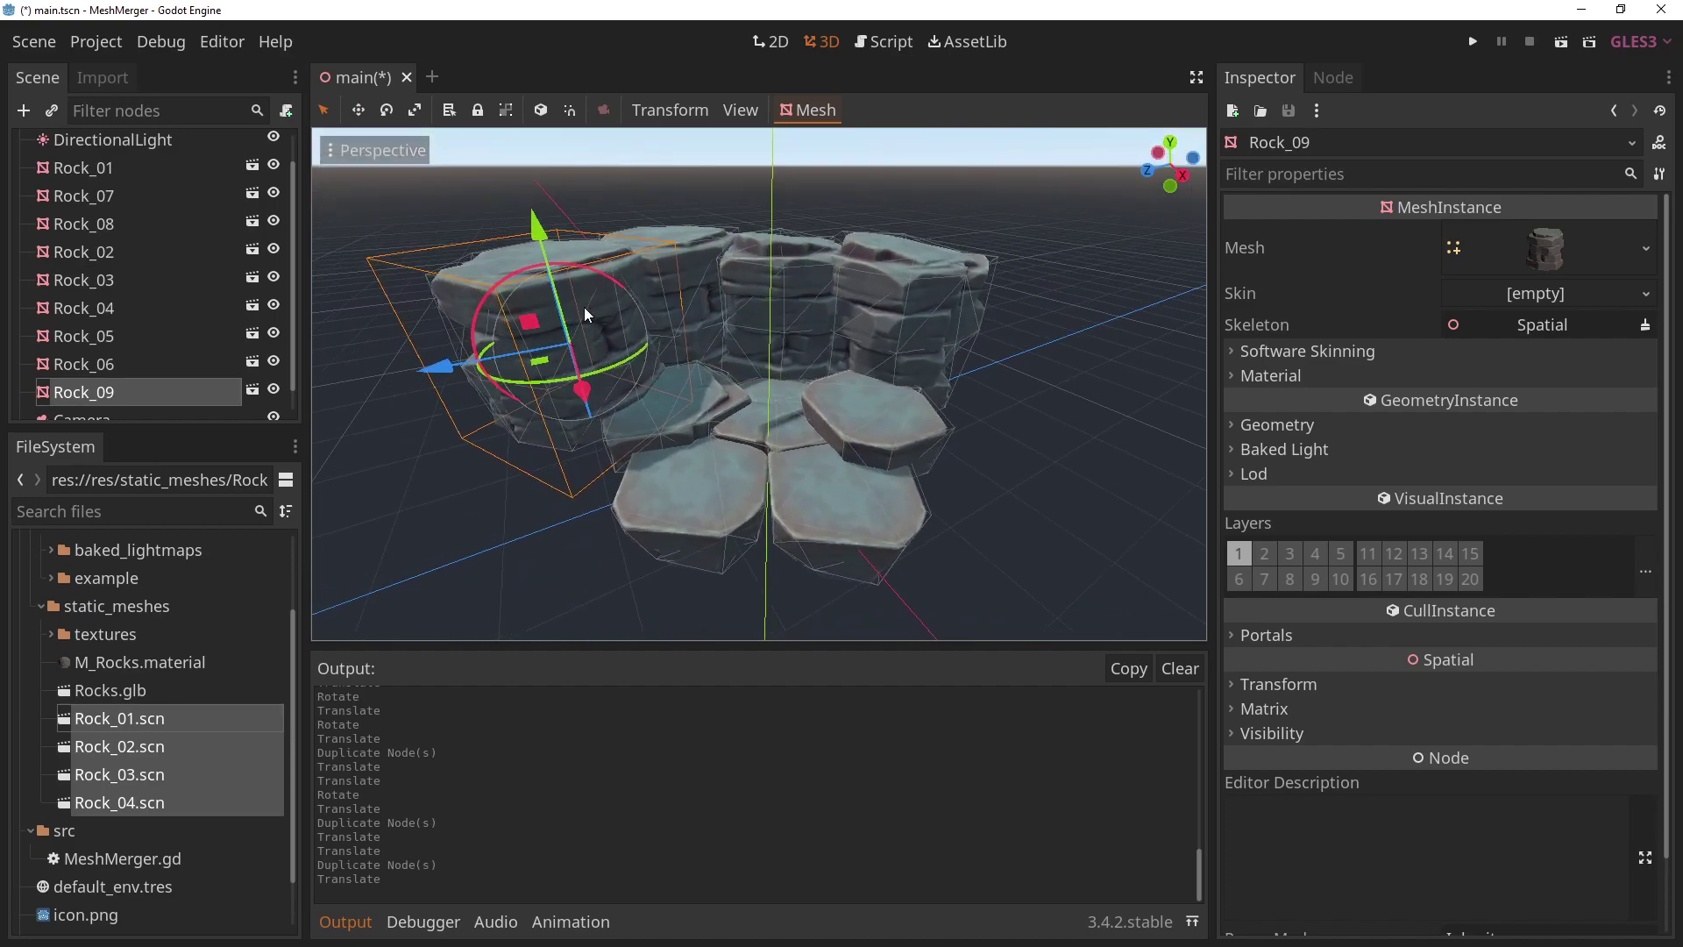
{"action": "left_click", "coordinate": [1020, 387]}
{"action": "middle_click_drag", "start_coordinate": [807, 371], "coordinate": [756, 405]}
Run the scene with F6 and check Debugger Monitors showing 40 draw calls at 60 FPS.
{"action": "scroll", "coordinate": [141, 177], "scroll_direction": "up", "scroll_amount": 1}
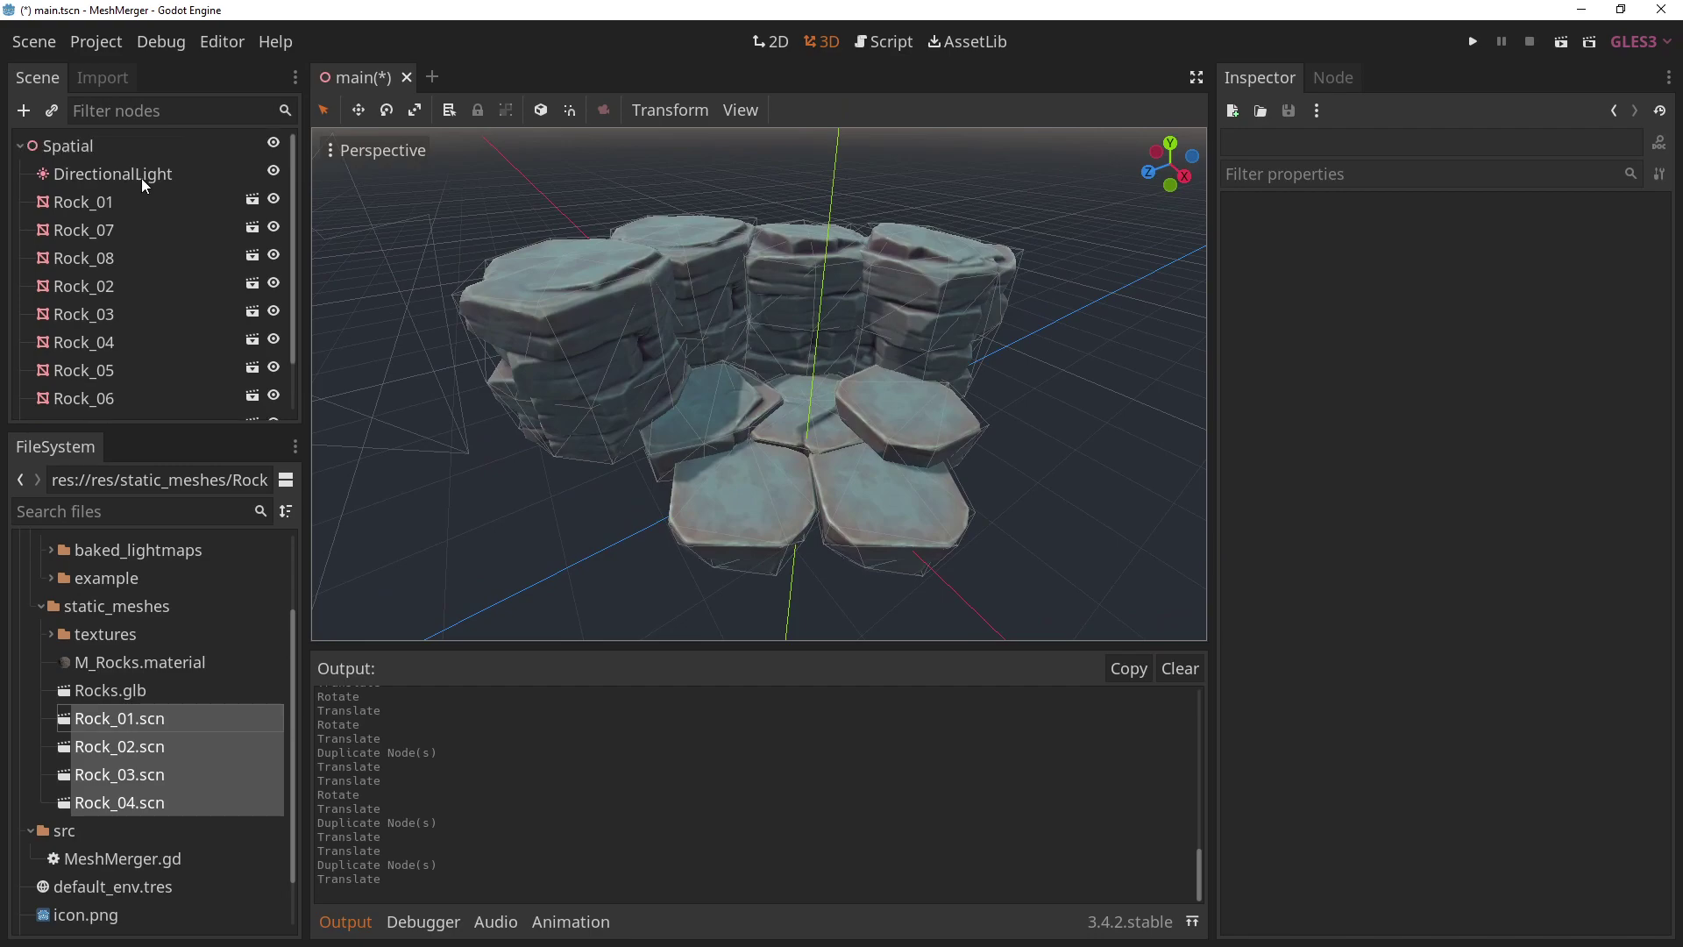
{"action": "scroll", "coordinate": [118, 212], "scroll_direction": "down", "scroll_amount": 1}
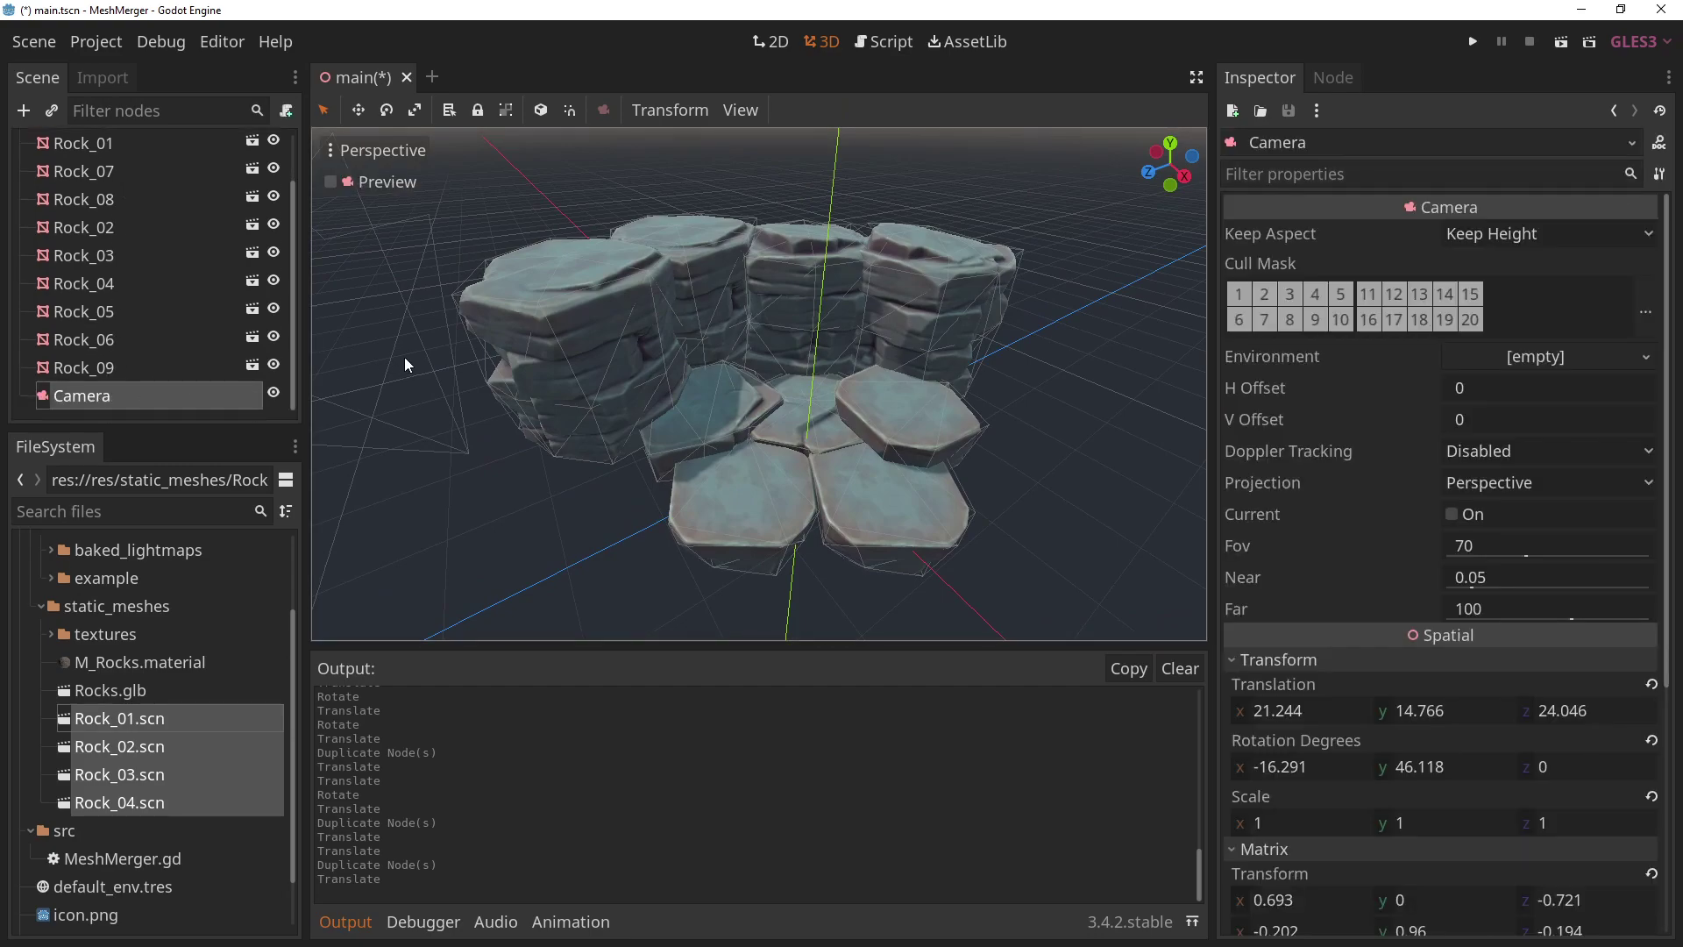
{"action": "left_click", "coordinate": [372, 181]}
{"action": "left_click", "coordinate": [377, 182]}
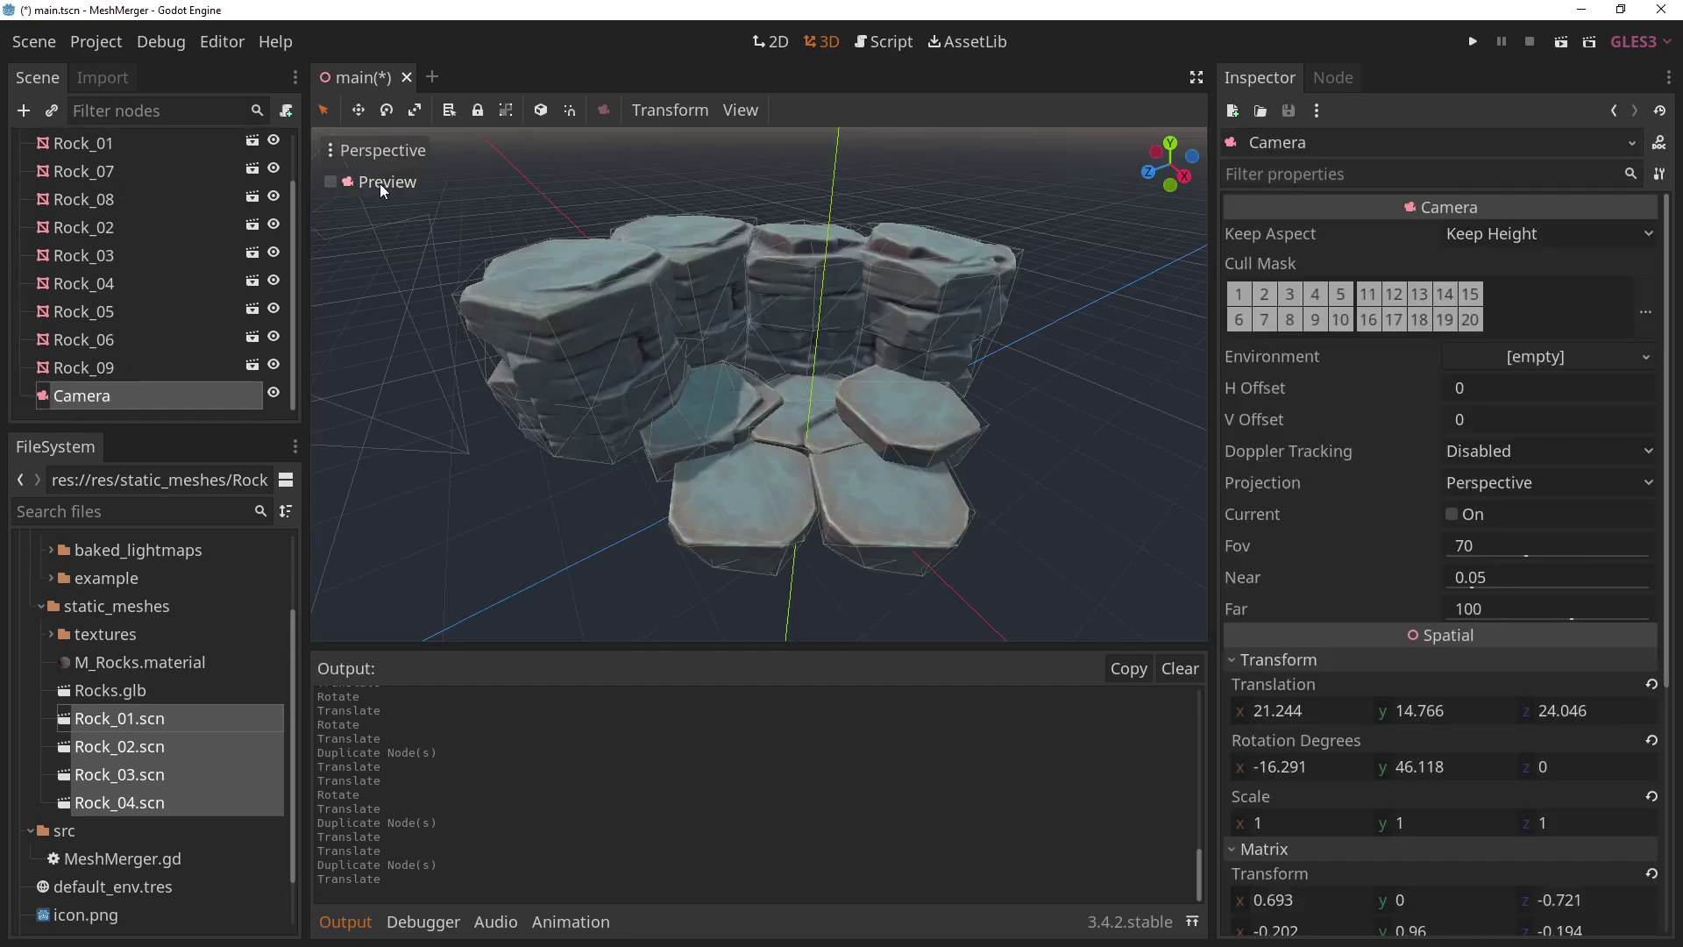
{"action": "key", "text": "F6"}
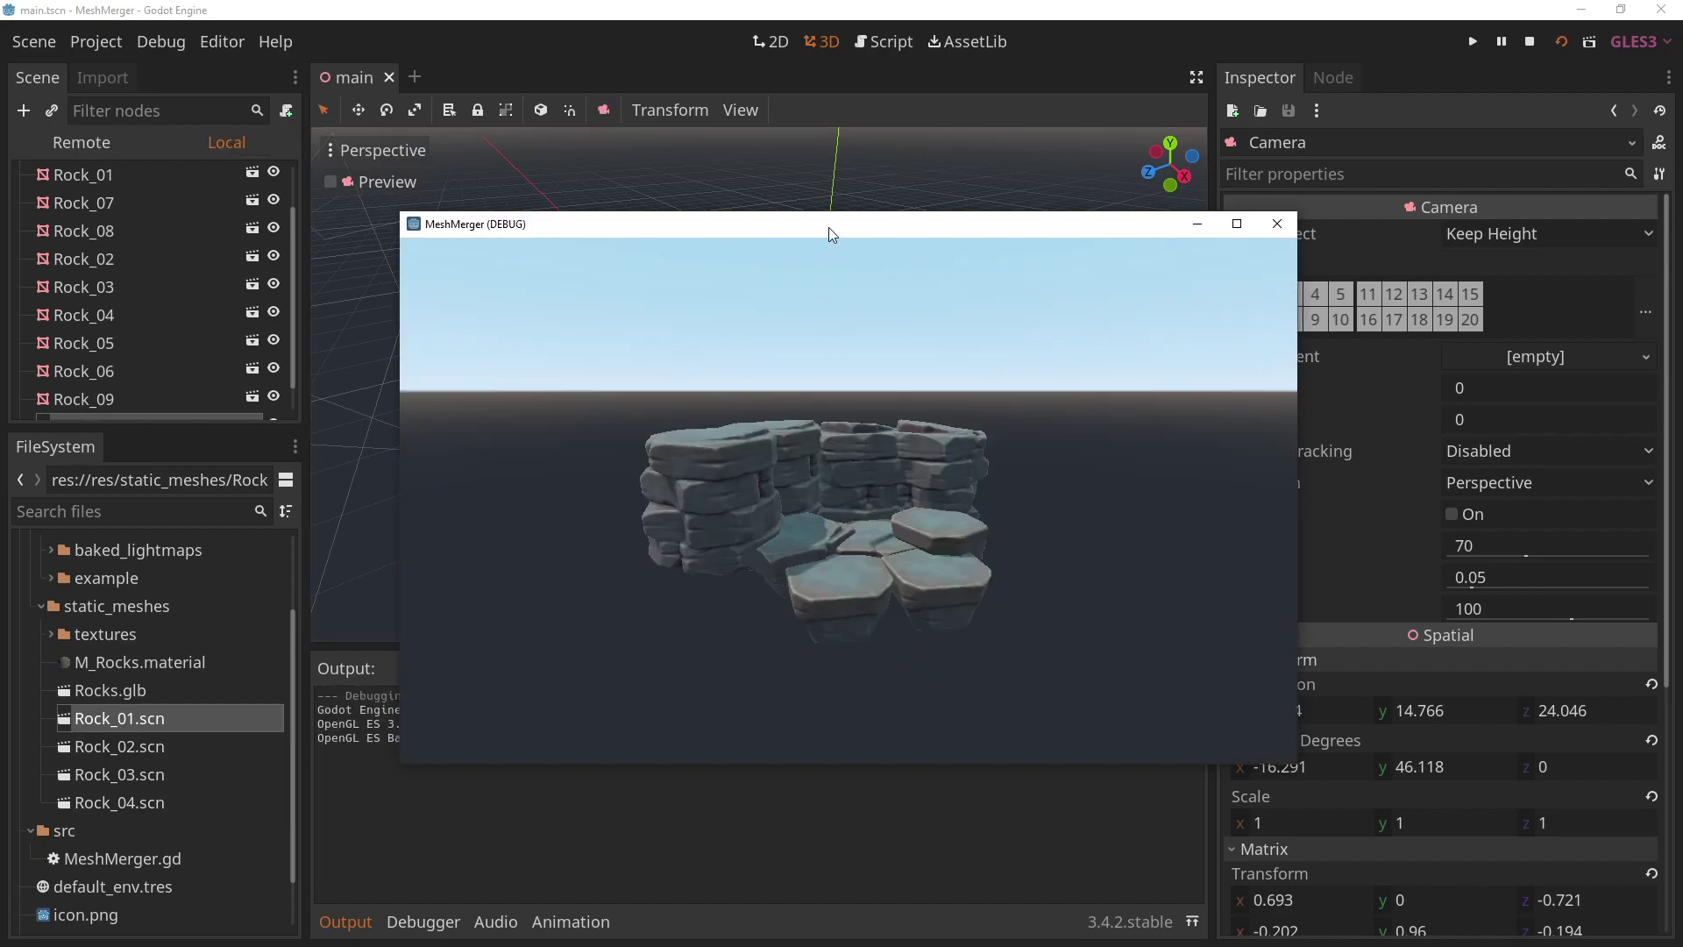
{"action": "left_click", "coordinate": [429, 920]}
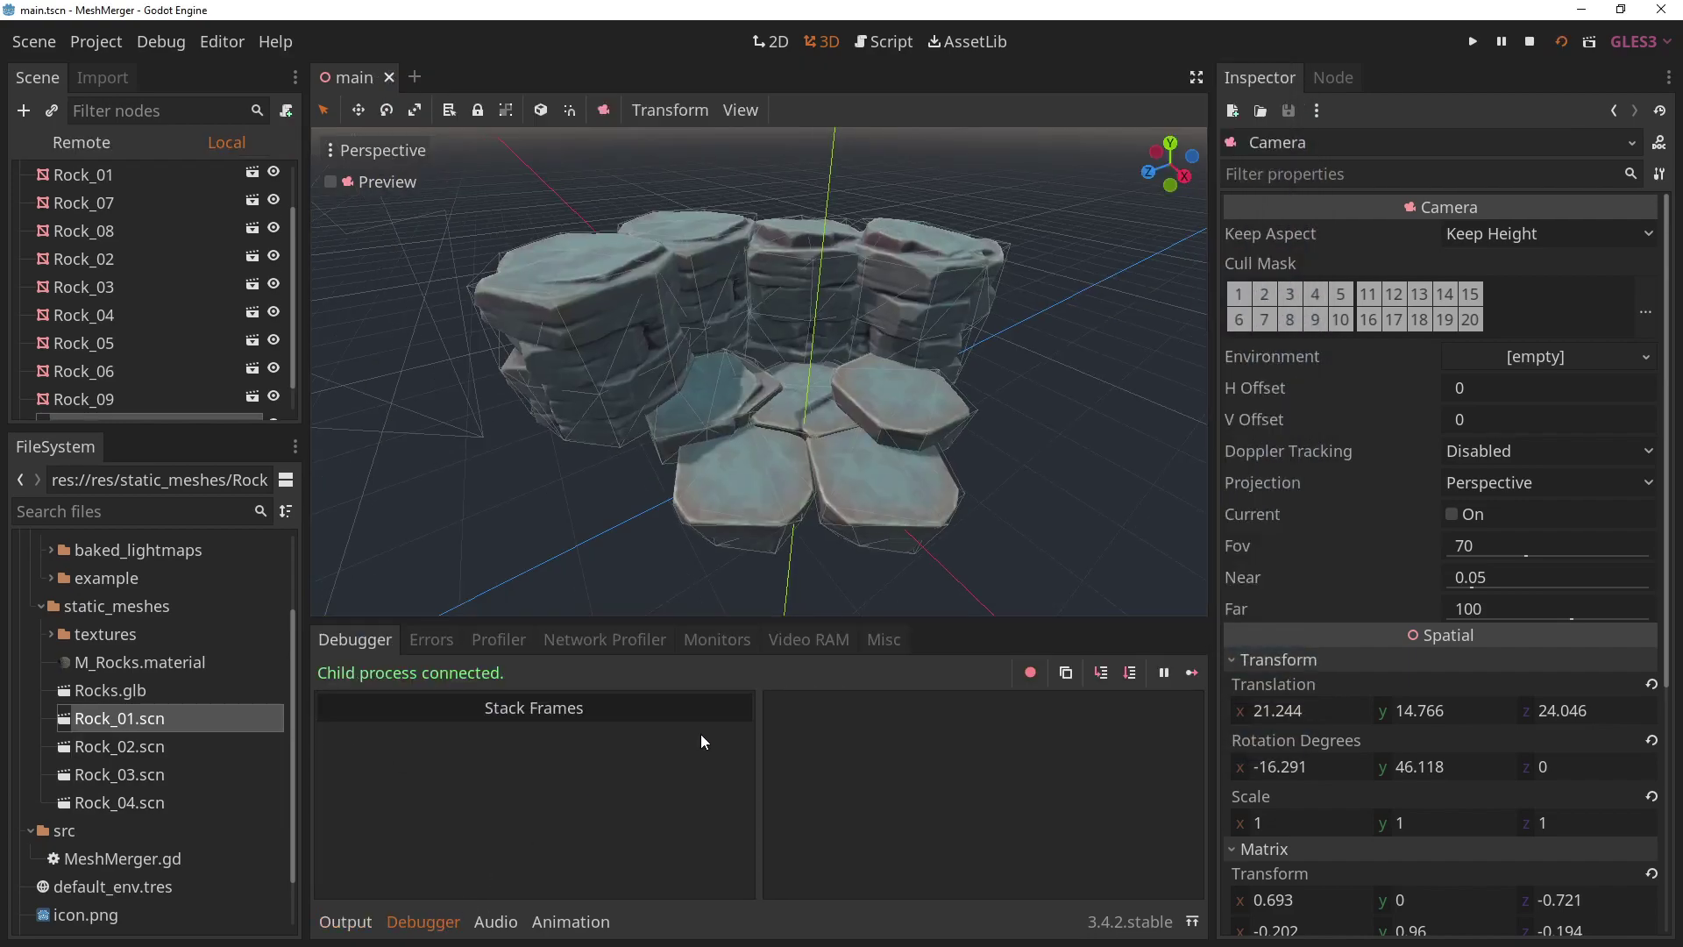
{"action": "left_click", "coordinate": [698, 642]}
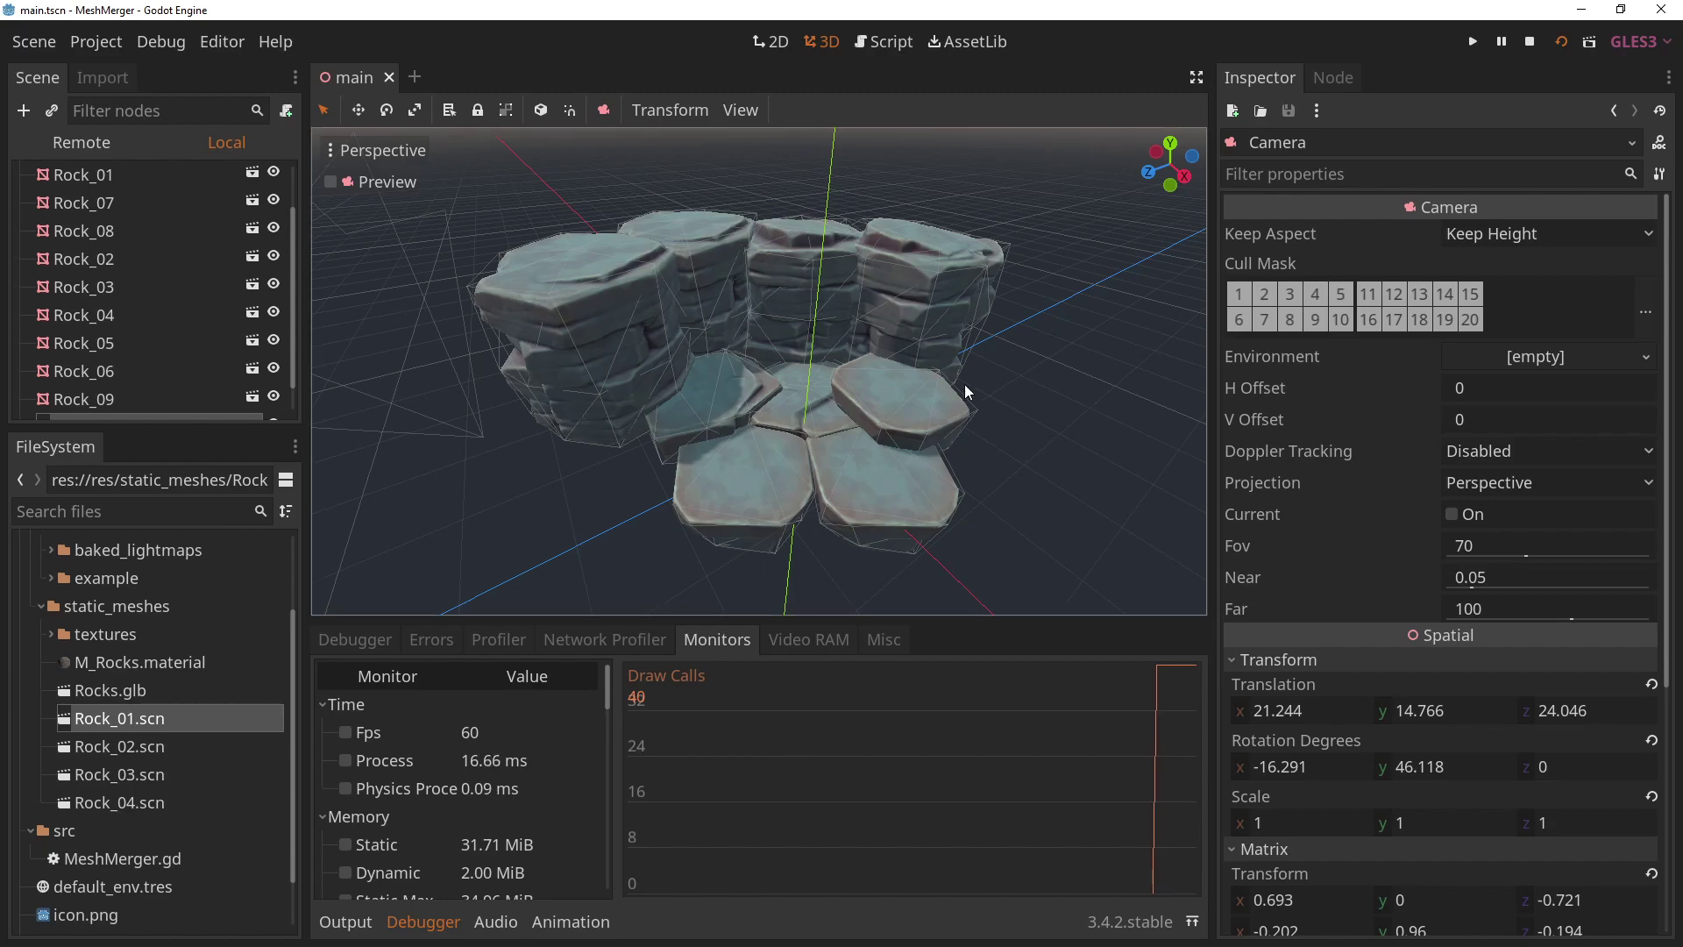
Stop the running scene and orbit back around the rocks.
{"action": "middle_click_drag", "start_coordinate": [840, 279], "coordinate": [819, 324]}
{"action": "scroll", "coordinate": [819, 323], "scroll_direction": "up", "scroll_amount": 3}
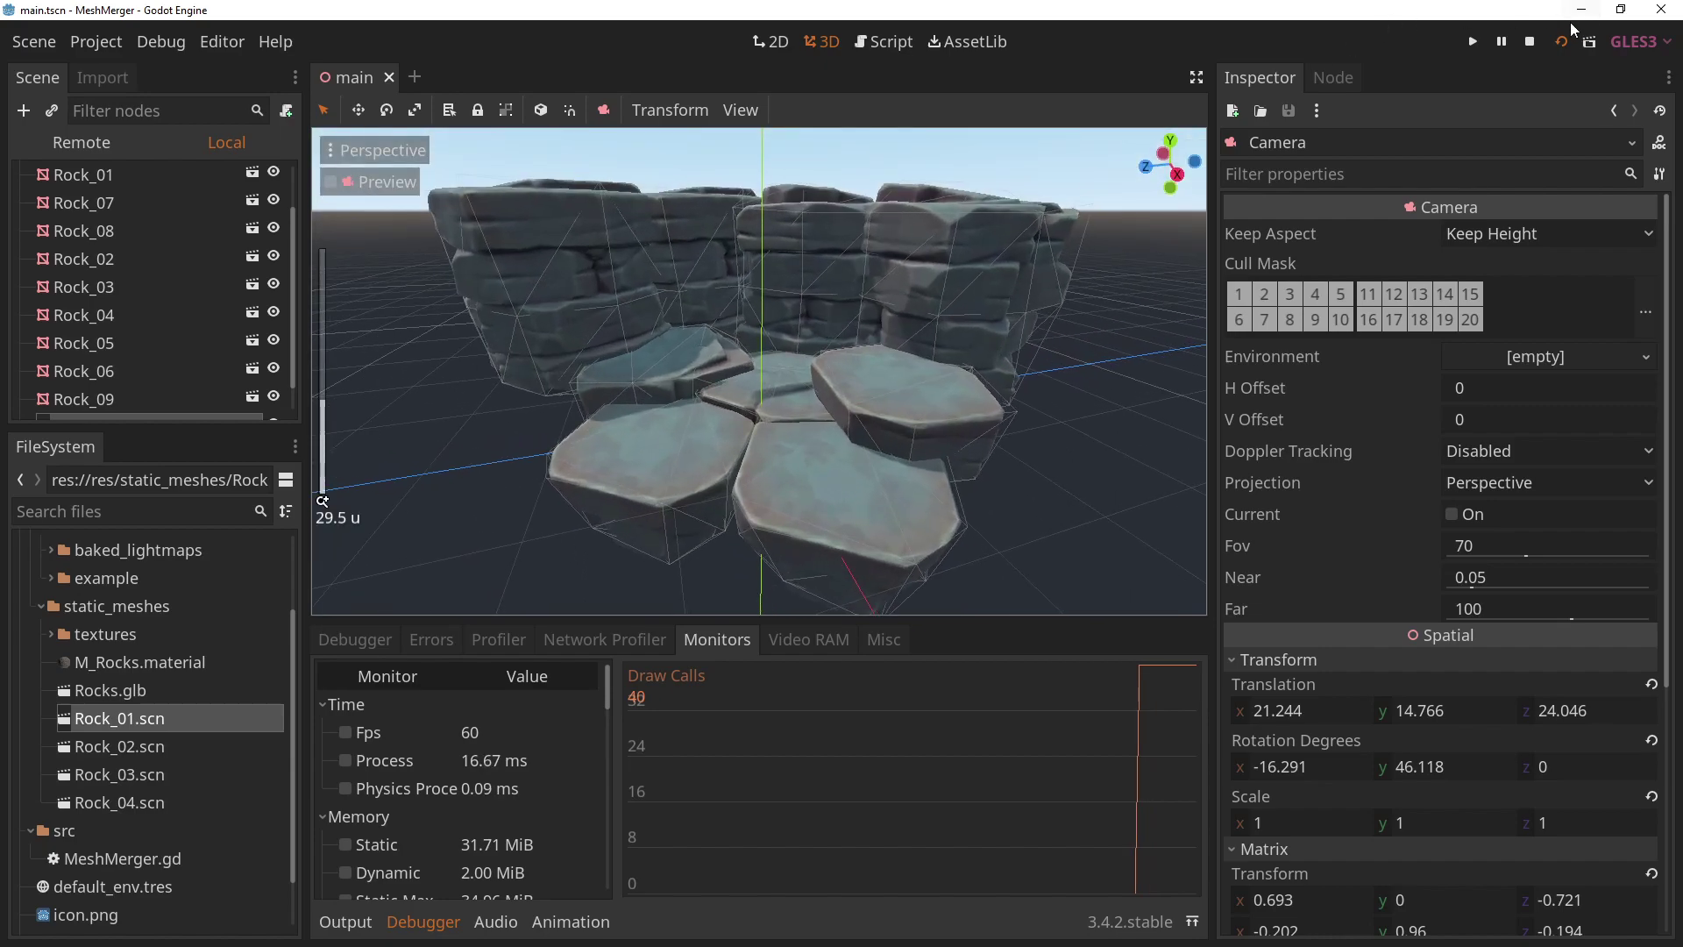
{"action": "left_click", "coordinate": [1530, 41]}
{"action": "scroll", "coordinate": [619, 461], "scroll_direction": "down", "scroll_amount": 8}
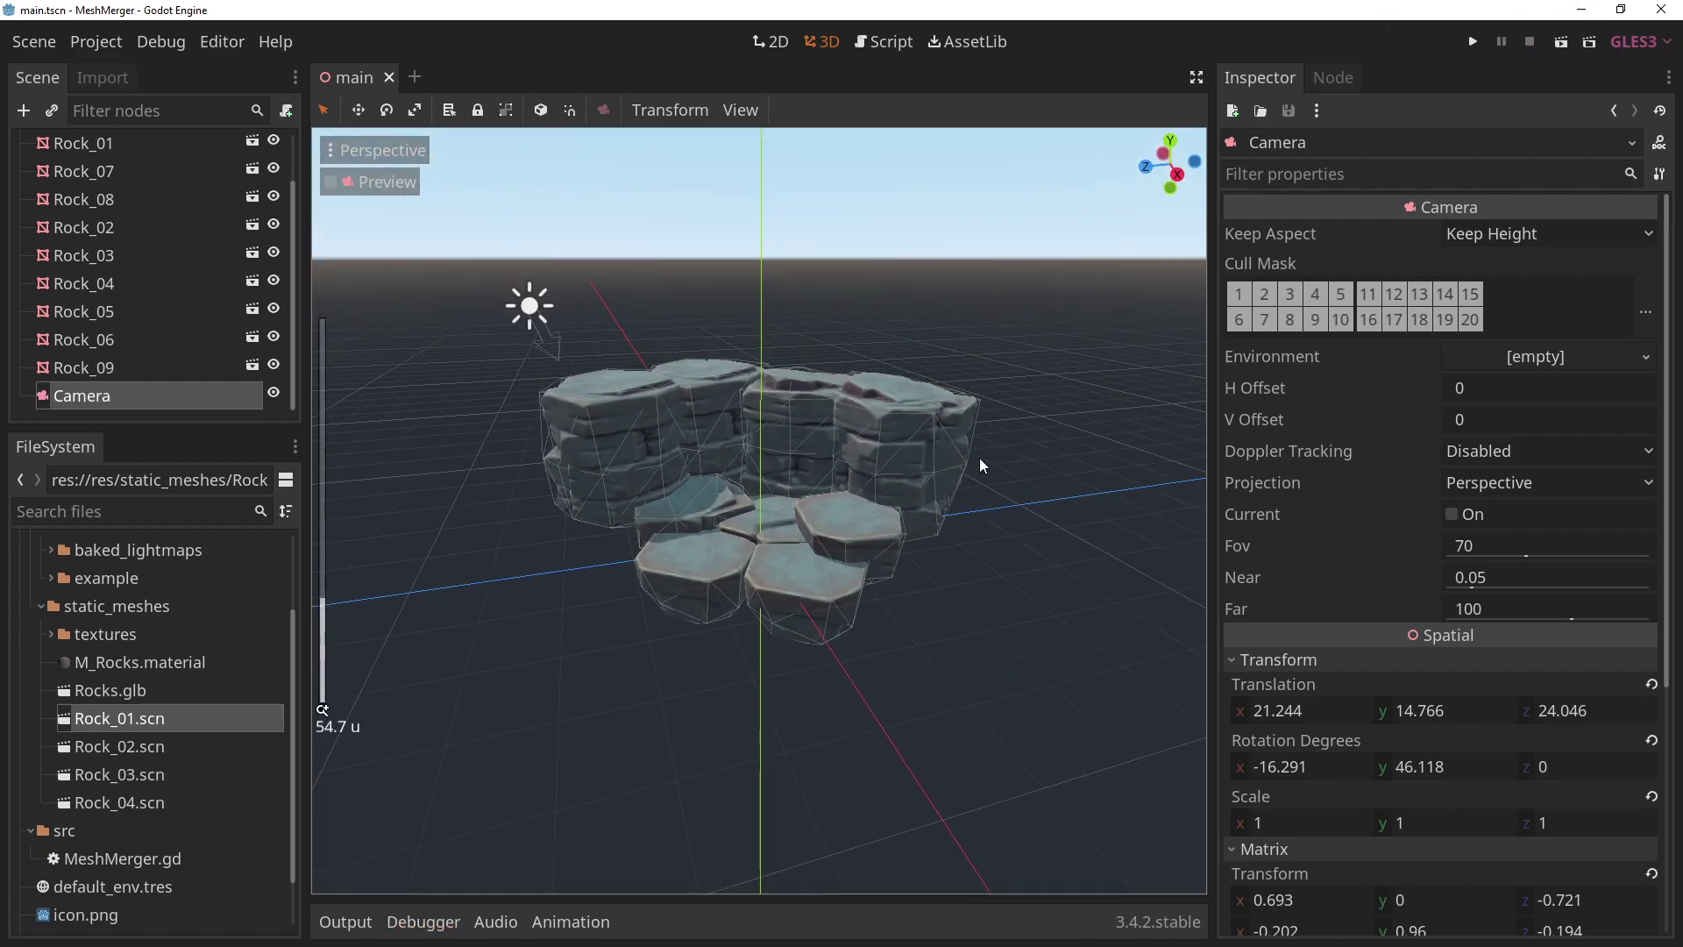
{"action": "middle_click_drag", "start_coordinate": [740, 375], "coordinate": [917, 410]}
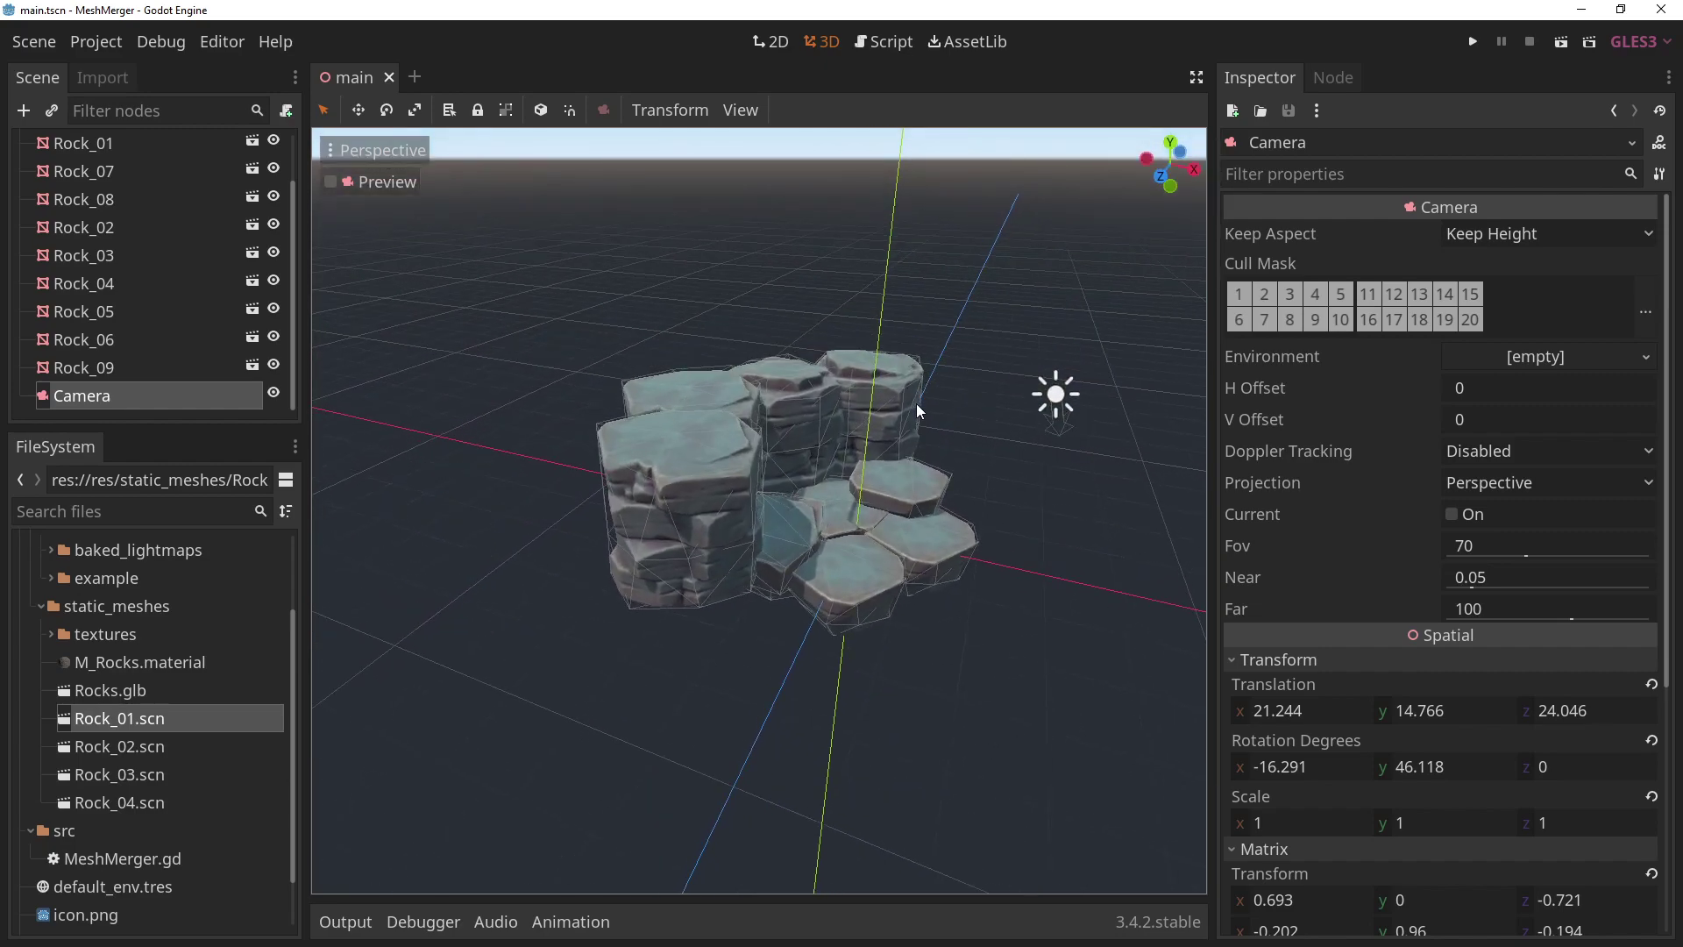
{"action": "scroll", "coordinate": [82, 270], "scroll_direction": "up", "scroll_amount": 2}
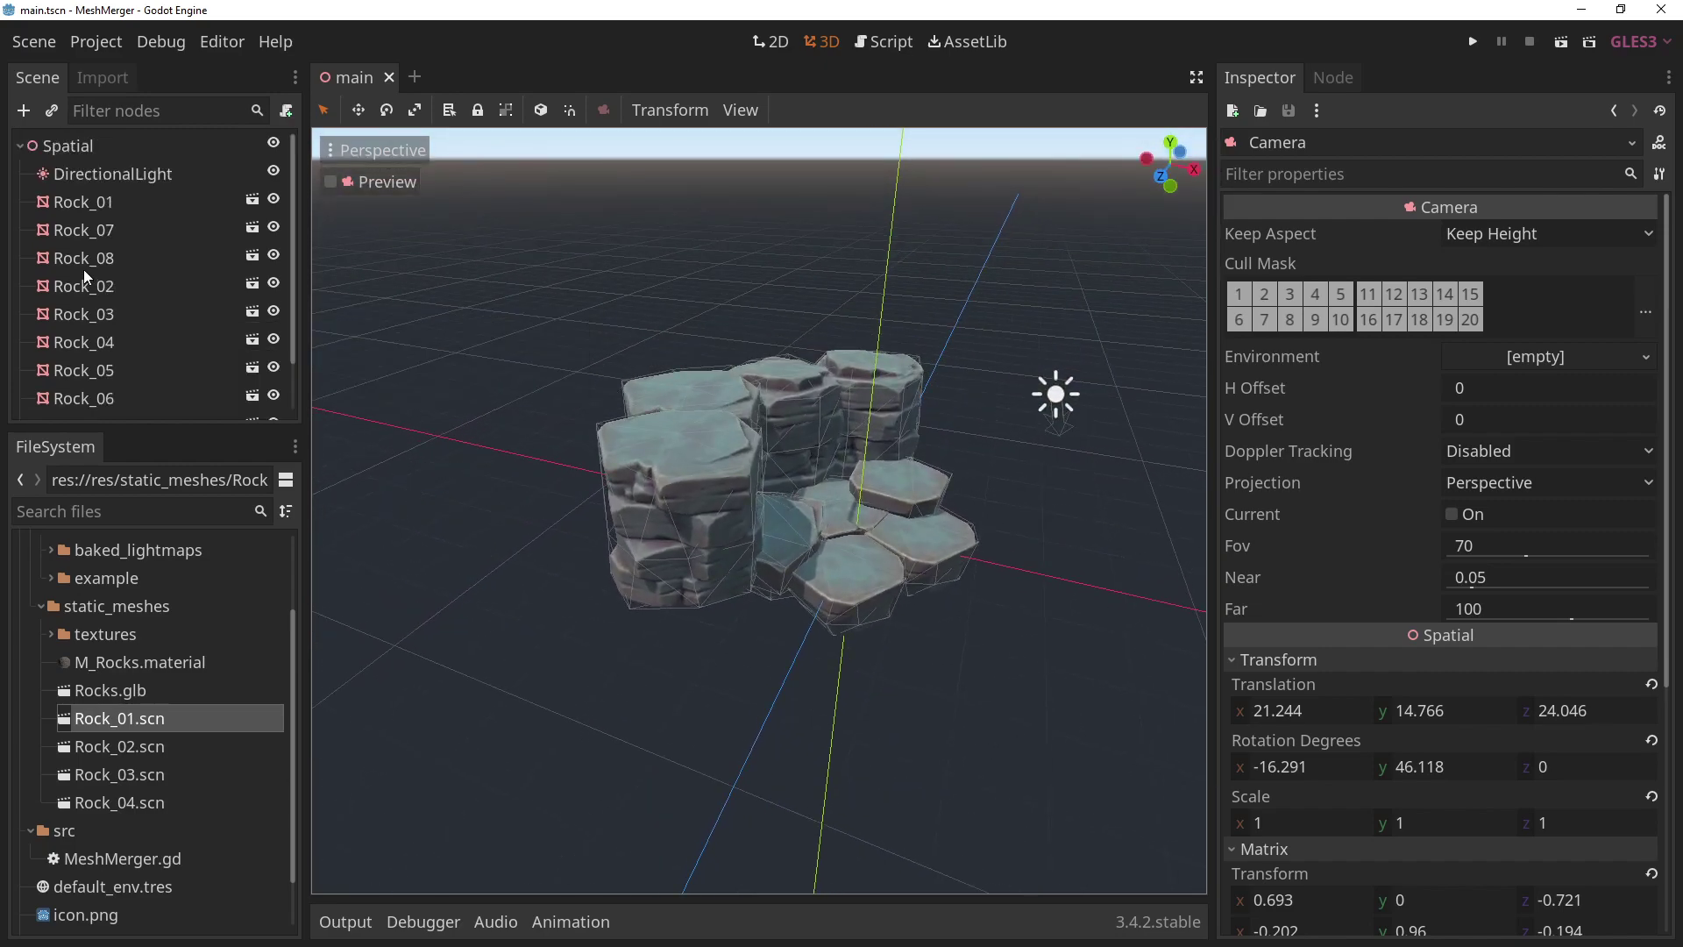
Inspect Rock_01 and the assembled wall and front slabs from several angles.
{"action": "left_click", "coordinate": [146, 214]}
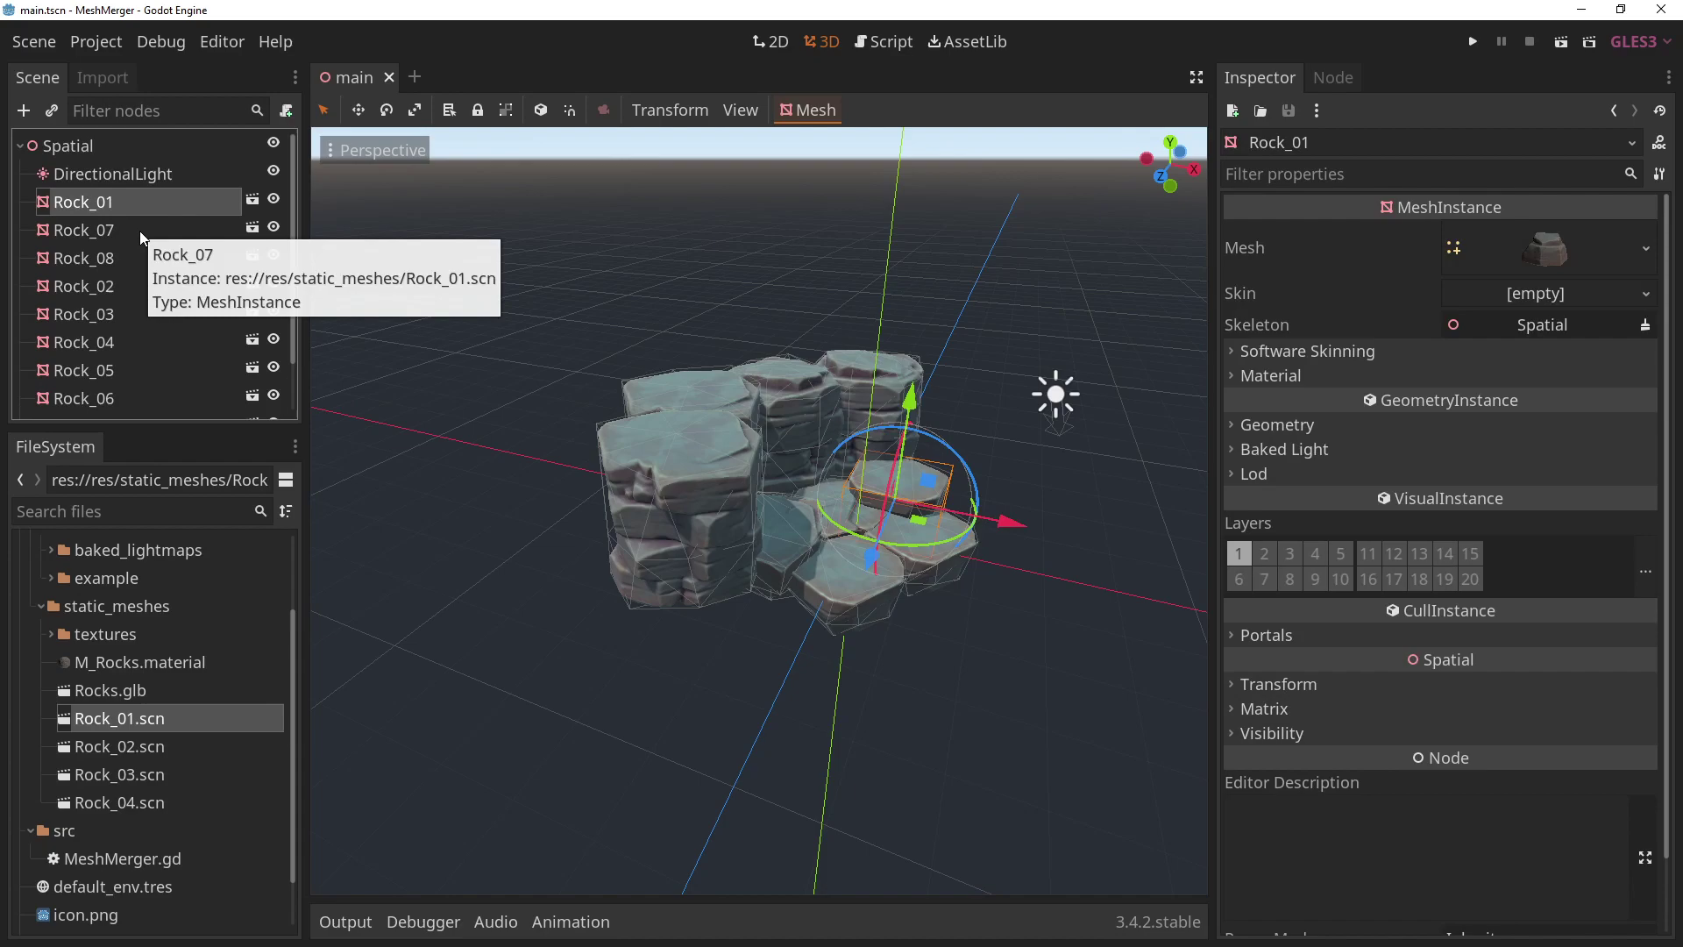
{"action": "middle_click_drag", "start_coordinate": [912, 561], "coordinate": [763, 522]}
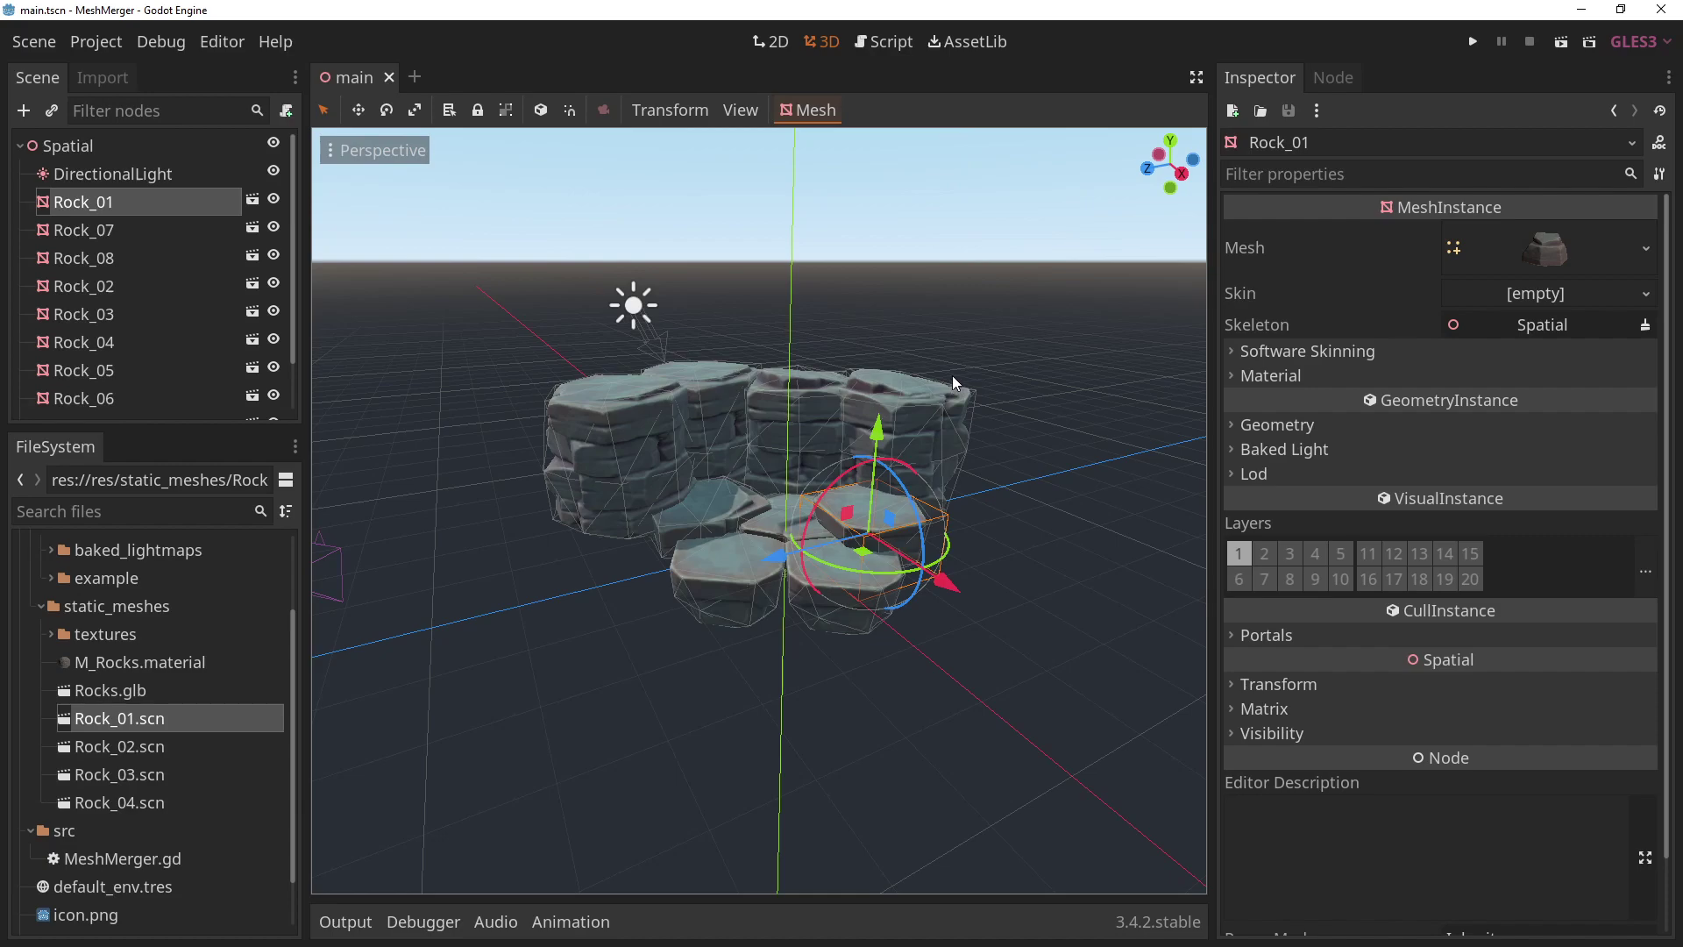
{"action": "middle_click_drag", "start_coordinate": [952, 376], "coordinate": [892, 391]}
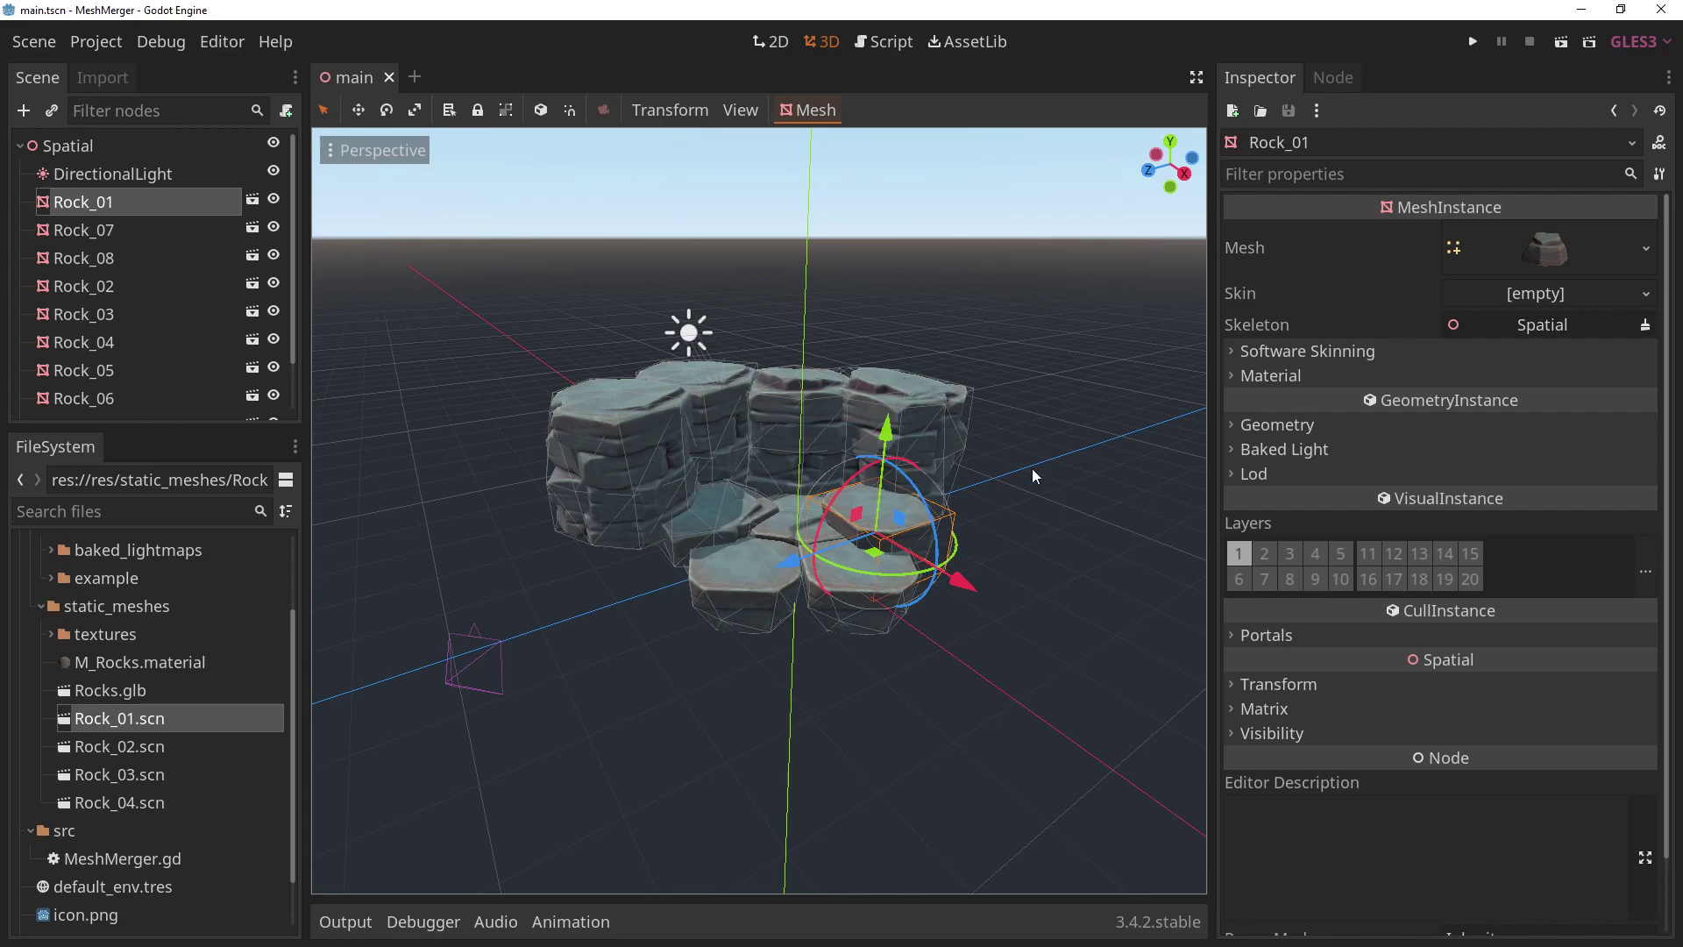
{"action": "left_click", "coordinate": [1054, 482]}
{"action": "middle_click_drag", "start_coordinate": [840, 492], "coordinate": [862, 516]}
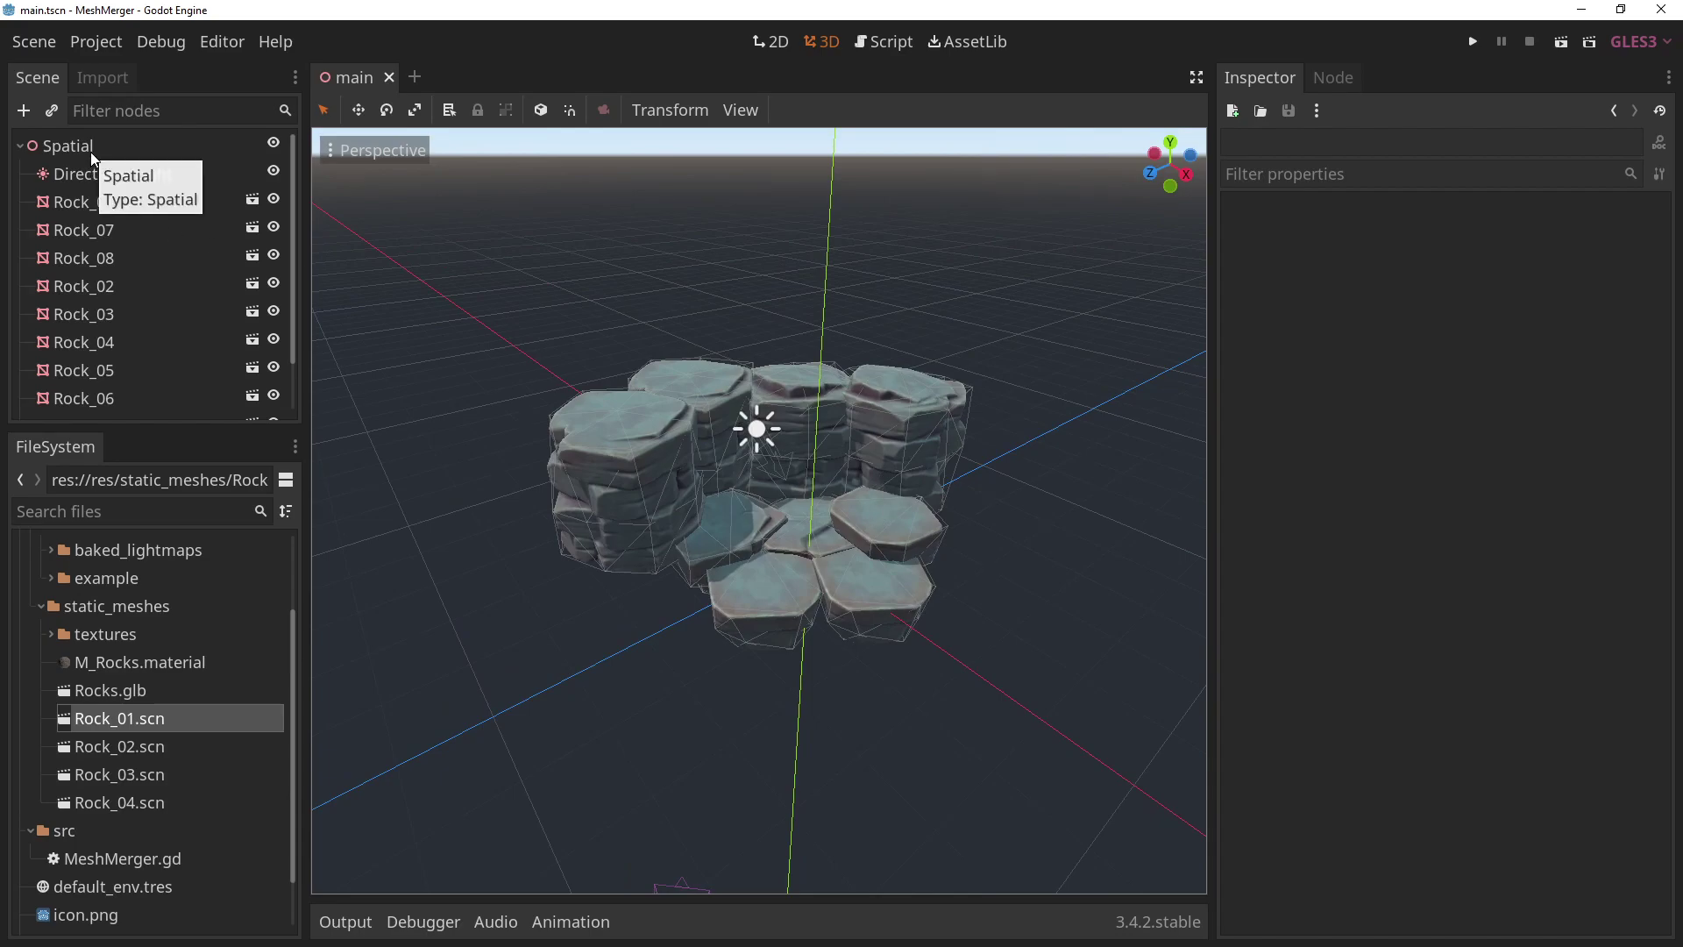
{"action": "middle_click_drag", "start_coordinate": [887, 877], "coordinate": [896, 703]}
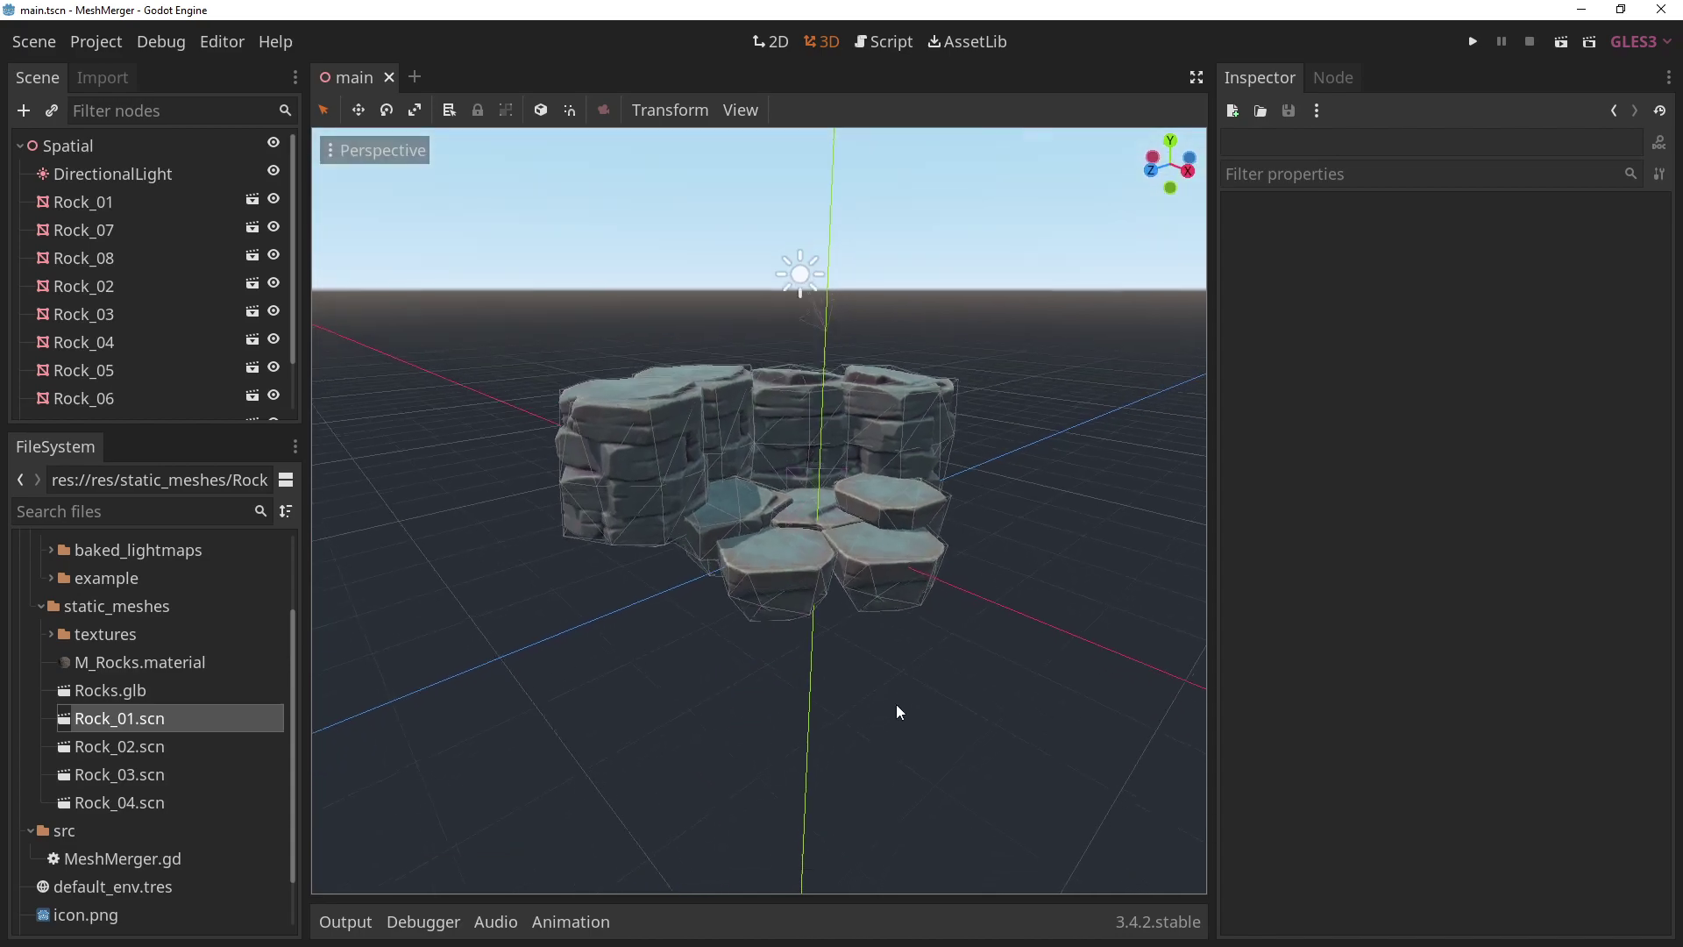
Raise Rock_07 and Rock_08 about 0.49 along Y, then orbit to show the horizon.
{"action": "scroll", "coordinate": [918, 629], "scroll_direction": "up", "scroll_amount": 2}
{"action": "left_click", "coordinate": [924, 606]}
{"action": "left_click", "coordinate": [780, 578], "text": "shift"}
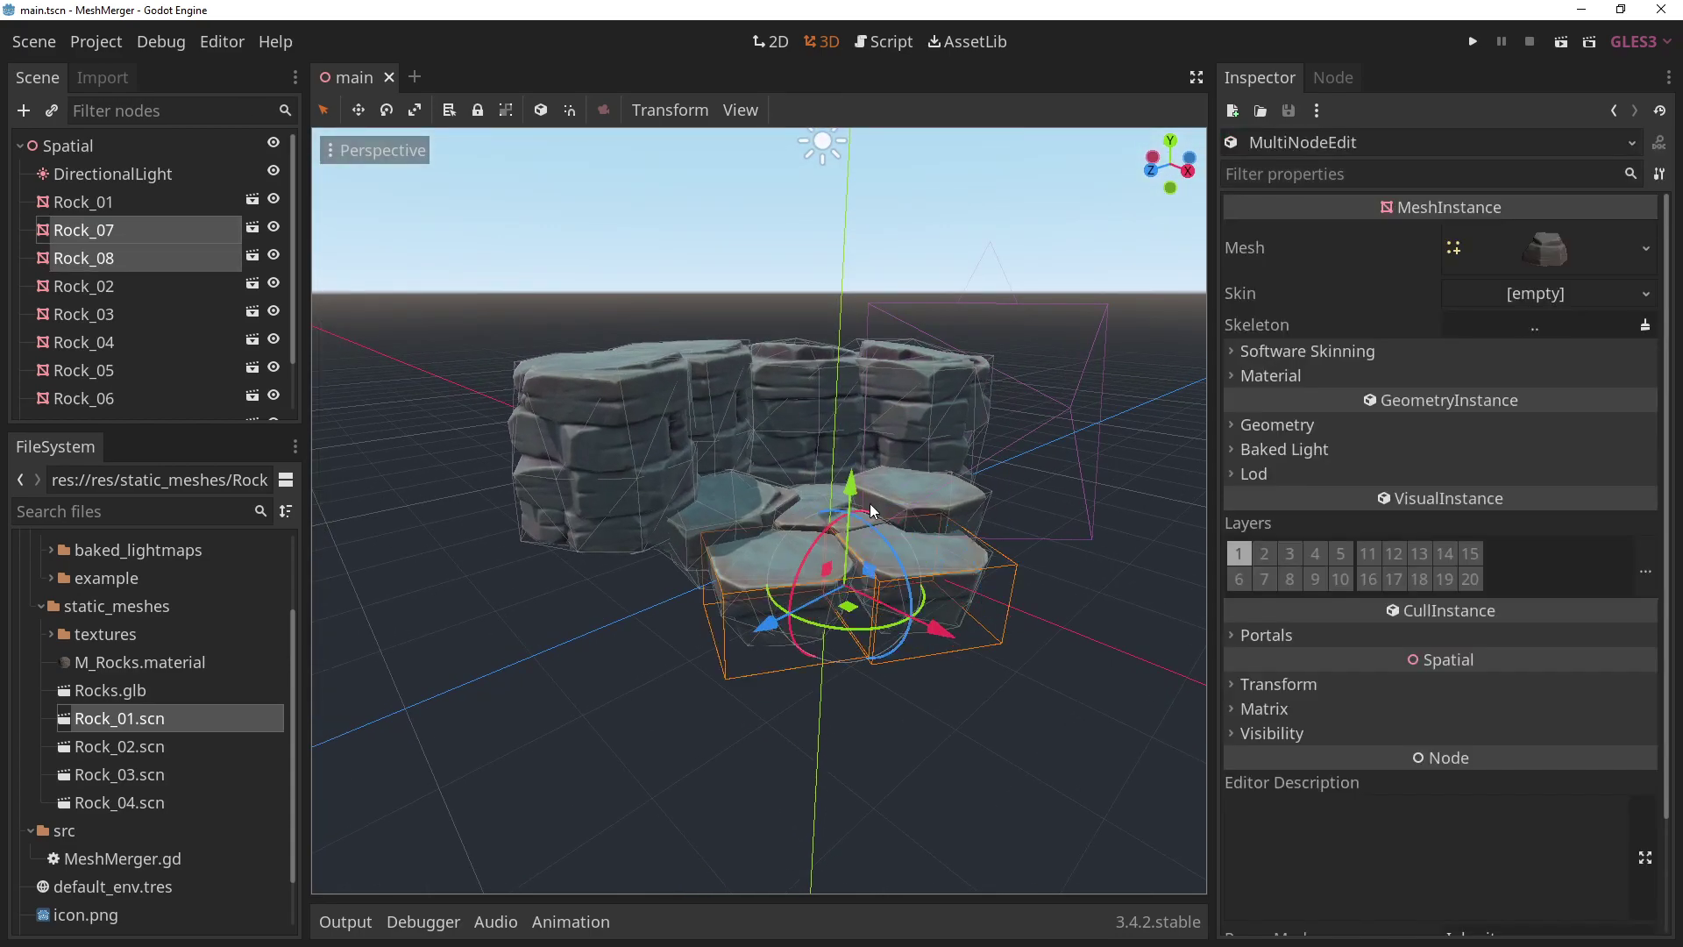
{"action": "left_click_drag", "start_coordinate": [859, 497], "coordinate": [859, 481]}
{"action": "left_click", "coordinate": [1034, 692]}
{"action": "mouse_move", "coordinate": [1035, 692]}
{"action": "middle_mouse_down"}
{"action": "mouse_move", "coordinate": [1069, 720]}
{"action": "mouse_move", "coordinate": [907, 528]}
{"action": "mouse_move", "coordinate": [924, 531]}
{"action": "middle_mouse_up"}
{"action": "middle_click_drag", "start_coordinate": [824, 482], "coordinate": [811, 437]}
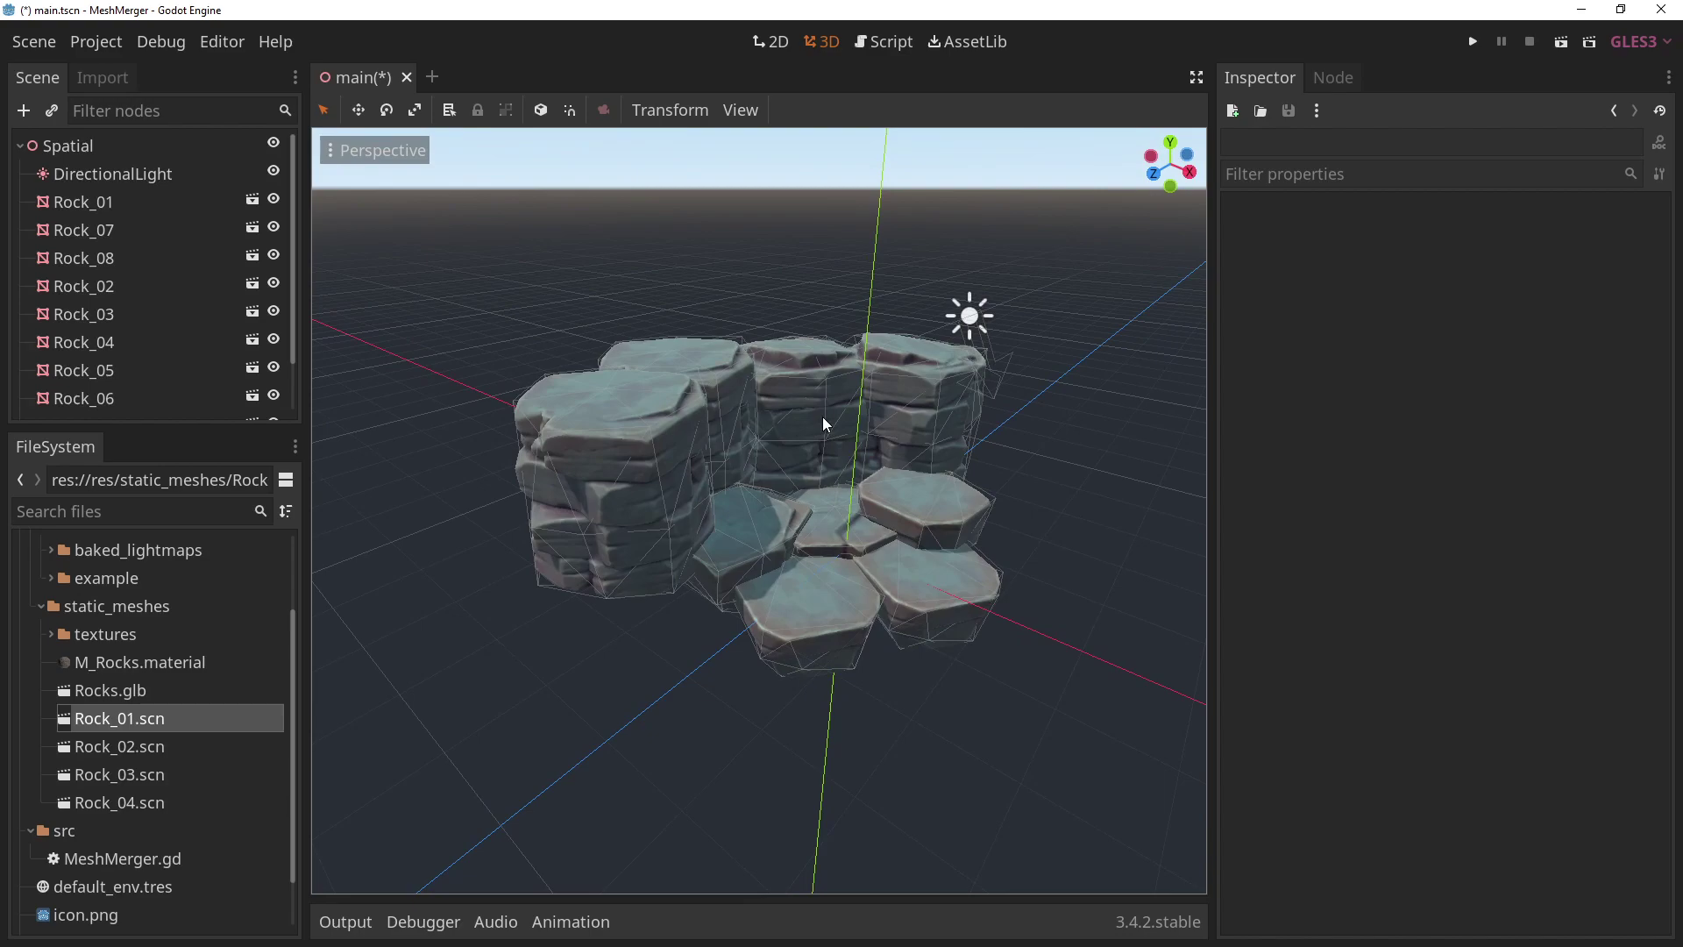
Create a MeshMerger node as a child of the root Spatial node.
{"action": "left_click", "coordinate": [100, 148]}
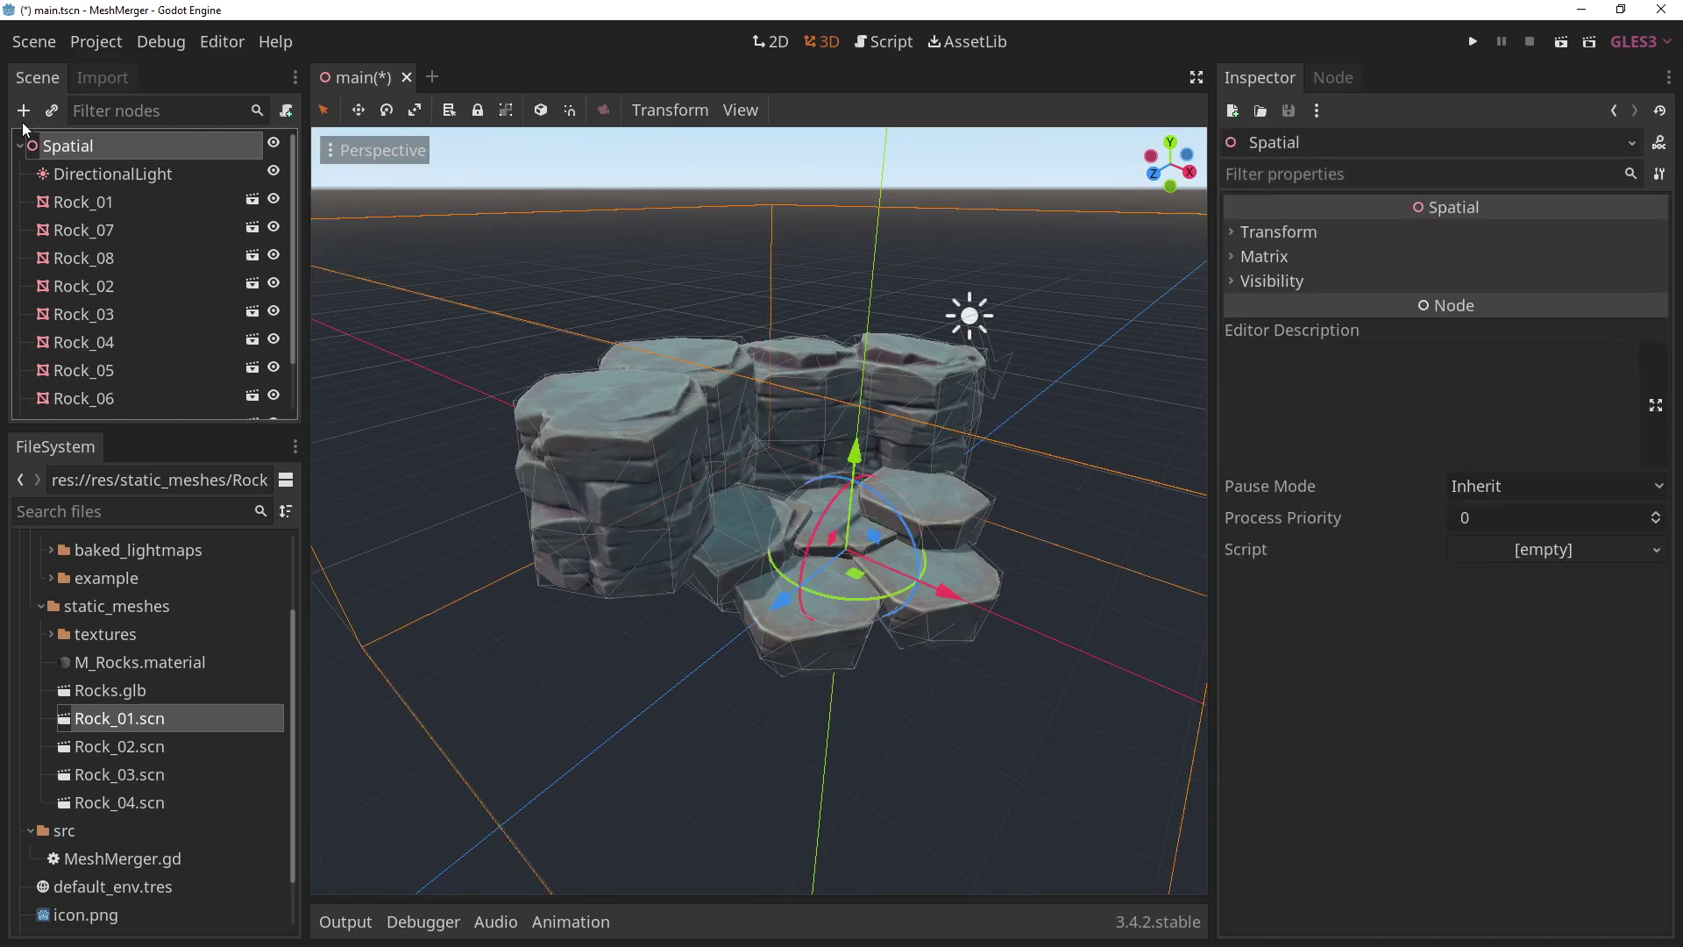
{"action": "left_click", "coordinate": [26, 111]}
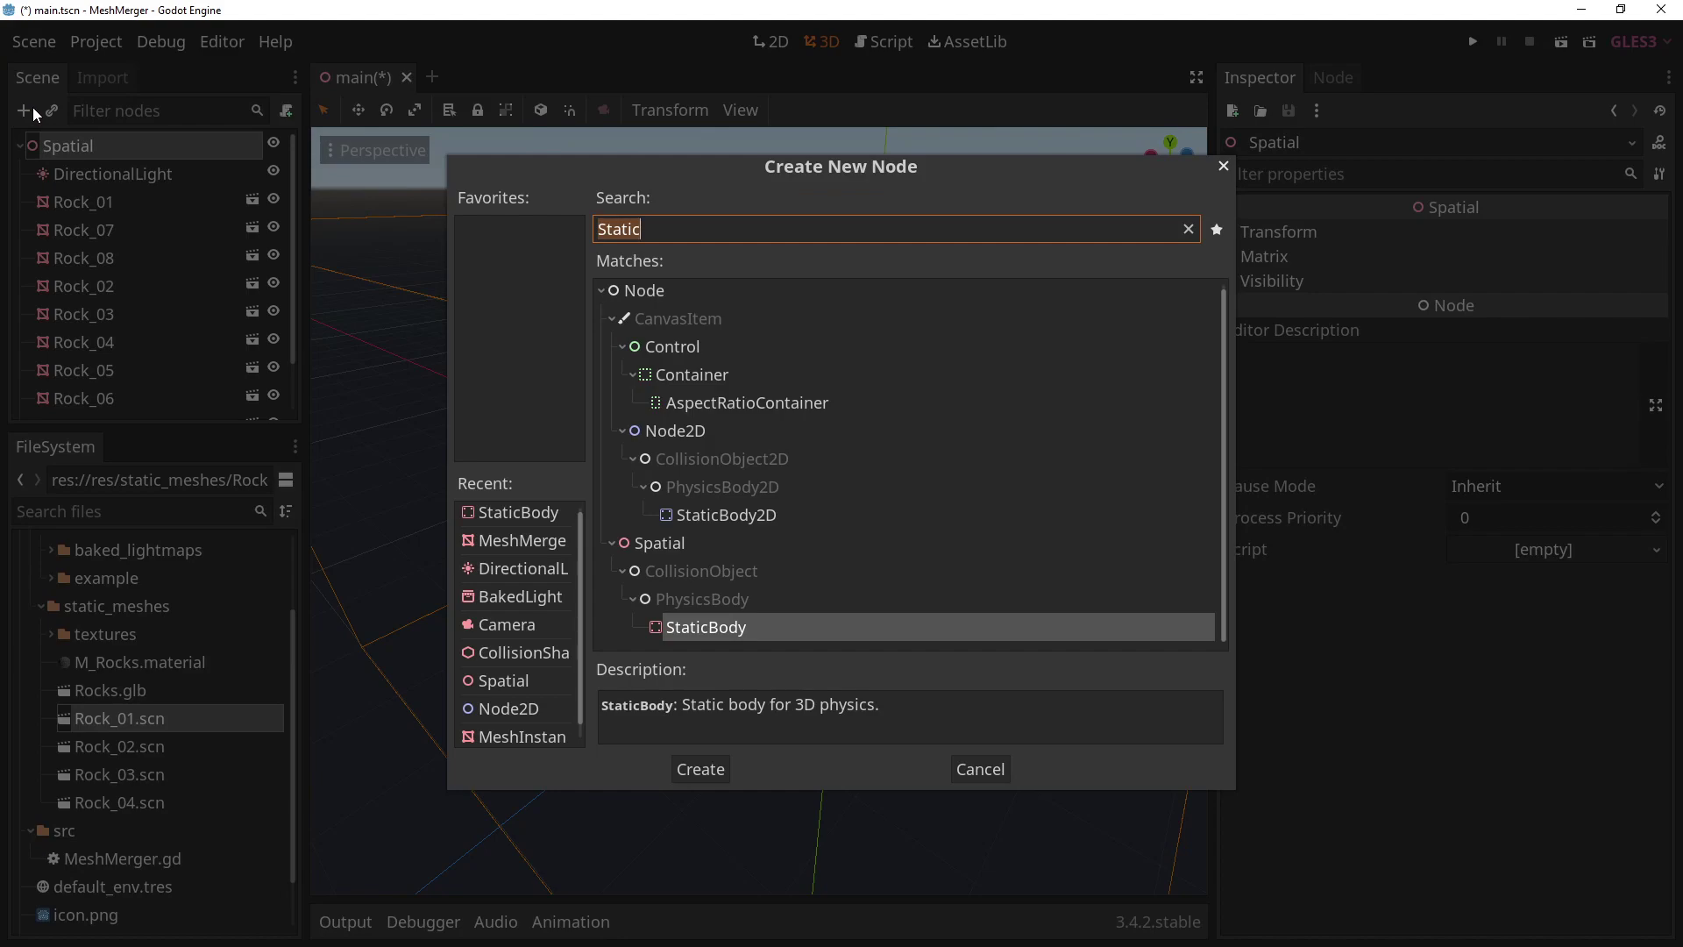
{"action": "type", "text": "MeshMerger"}
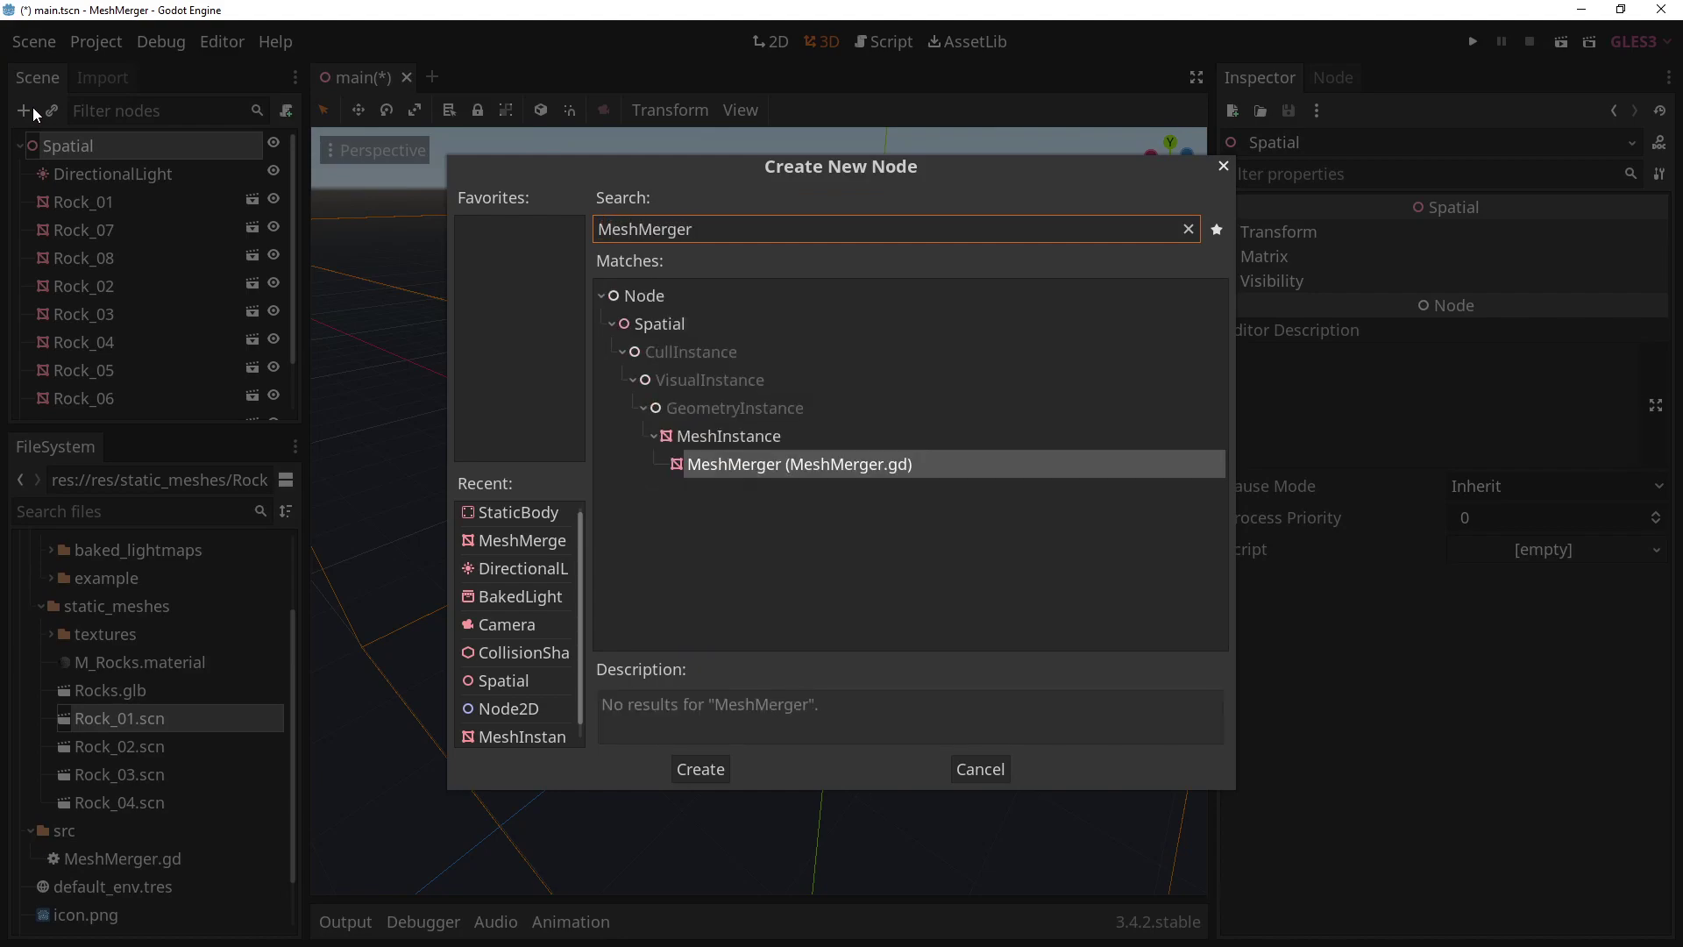
{"action": "key", "text": "Return"}
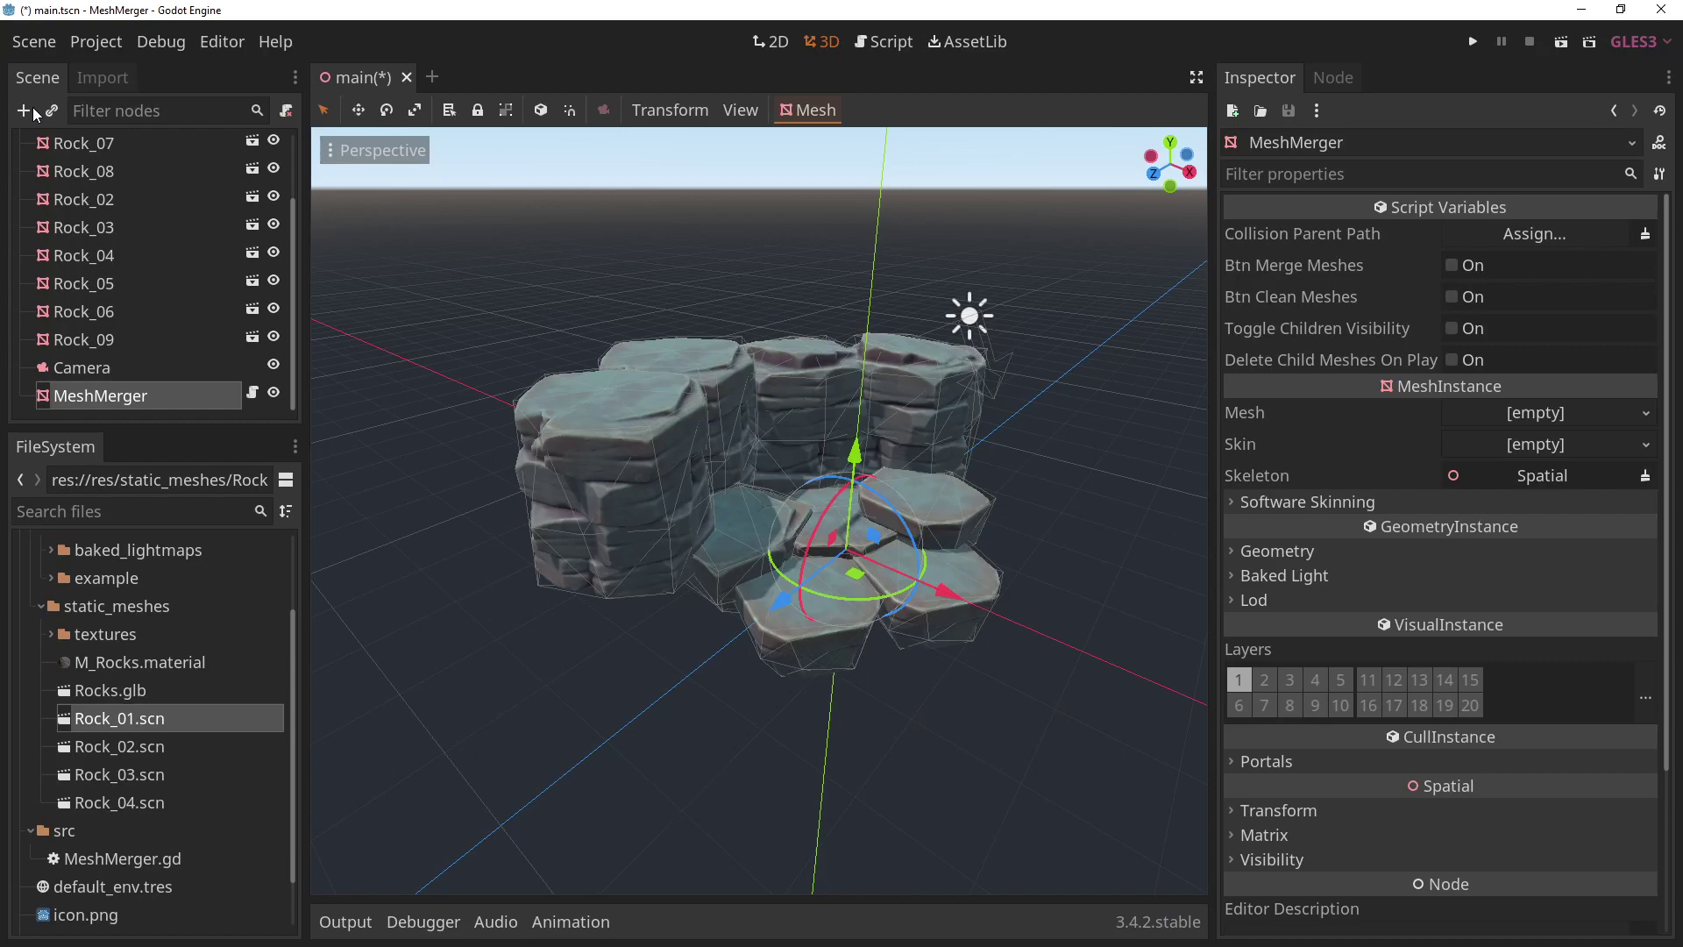
Move MeshMerger just below DirectionalLight and parent Rock_01 through Rock_09 under it.
{"action": "left_click_drag", "start_coordinate": [138, 397], "coordinate": [109, 183]}
{"action": "left_click", "coordinate": [87, 208]}
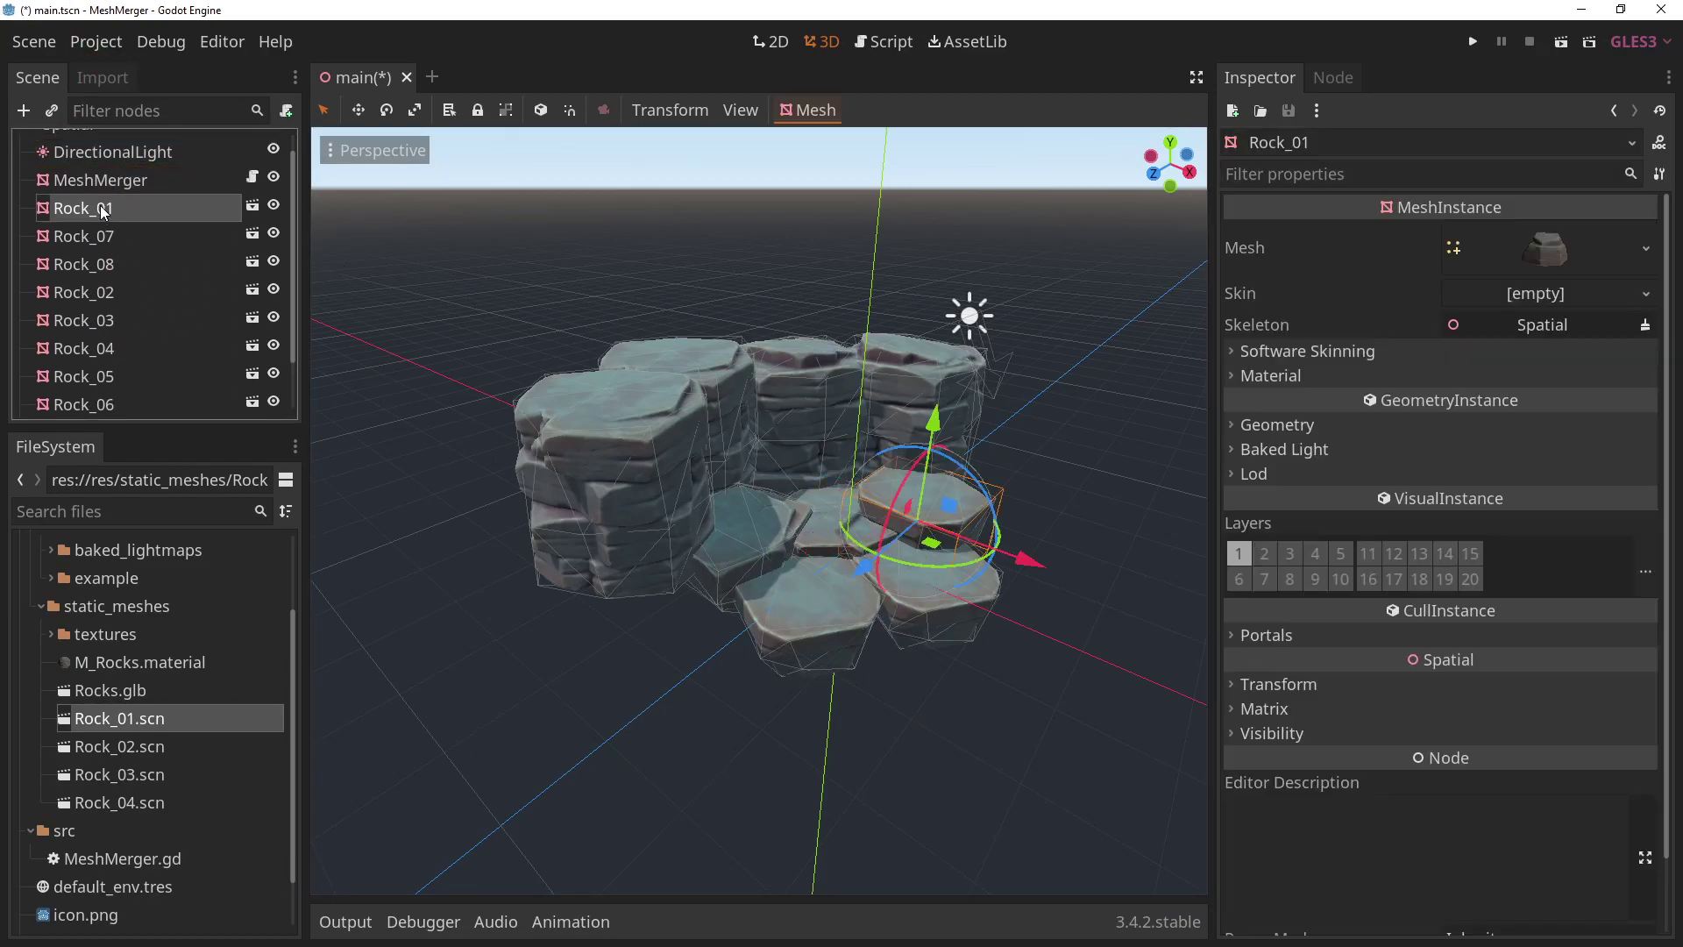
{"action": "scroll", "coordinate": [117, 286], "scroll_direction": "down", "scroll_amount": 2}
{"action": "left_click", "coordinate": [121, 364], "text": "shift"}
{"action": "scroll", "coordinate": [181, 203], "scroll_direction": "up", "scroll_amount": 3}
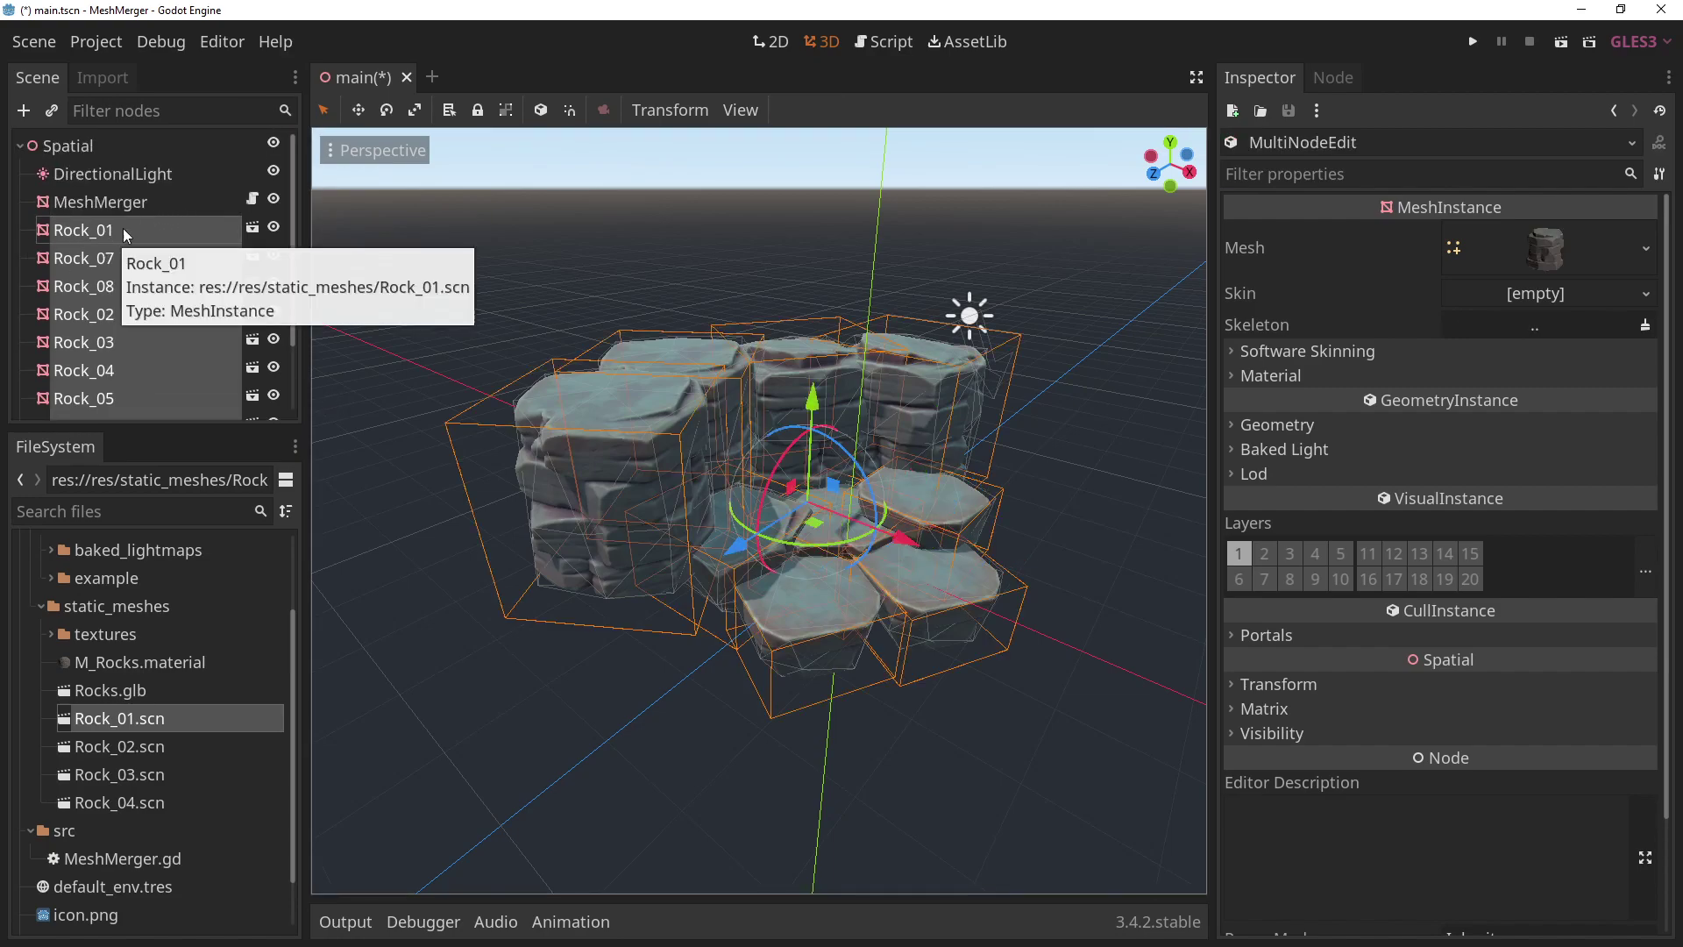
{"action": "left_click_drag", "start_coordinate": [98, 238], "coordinate": [113, 205]}
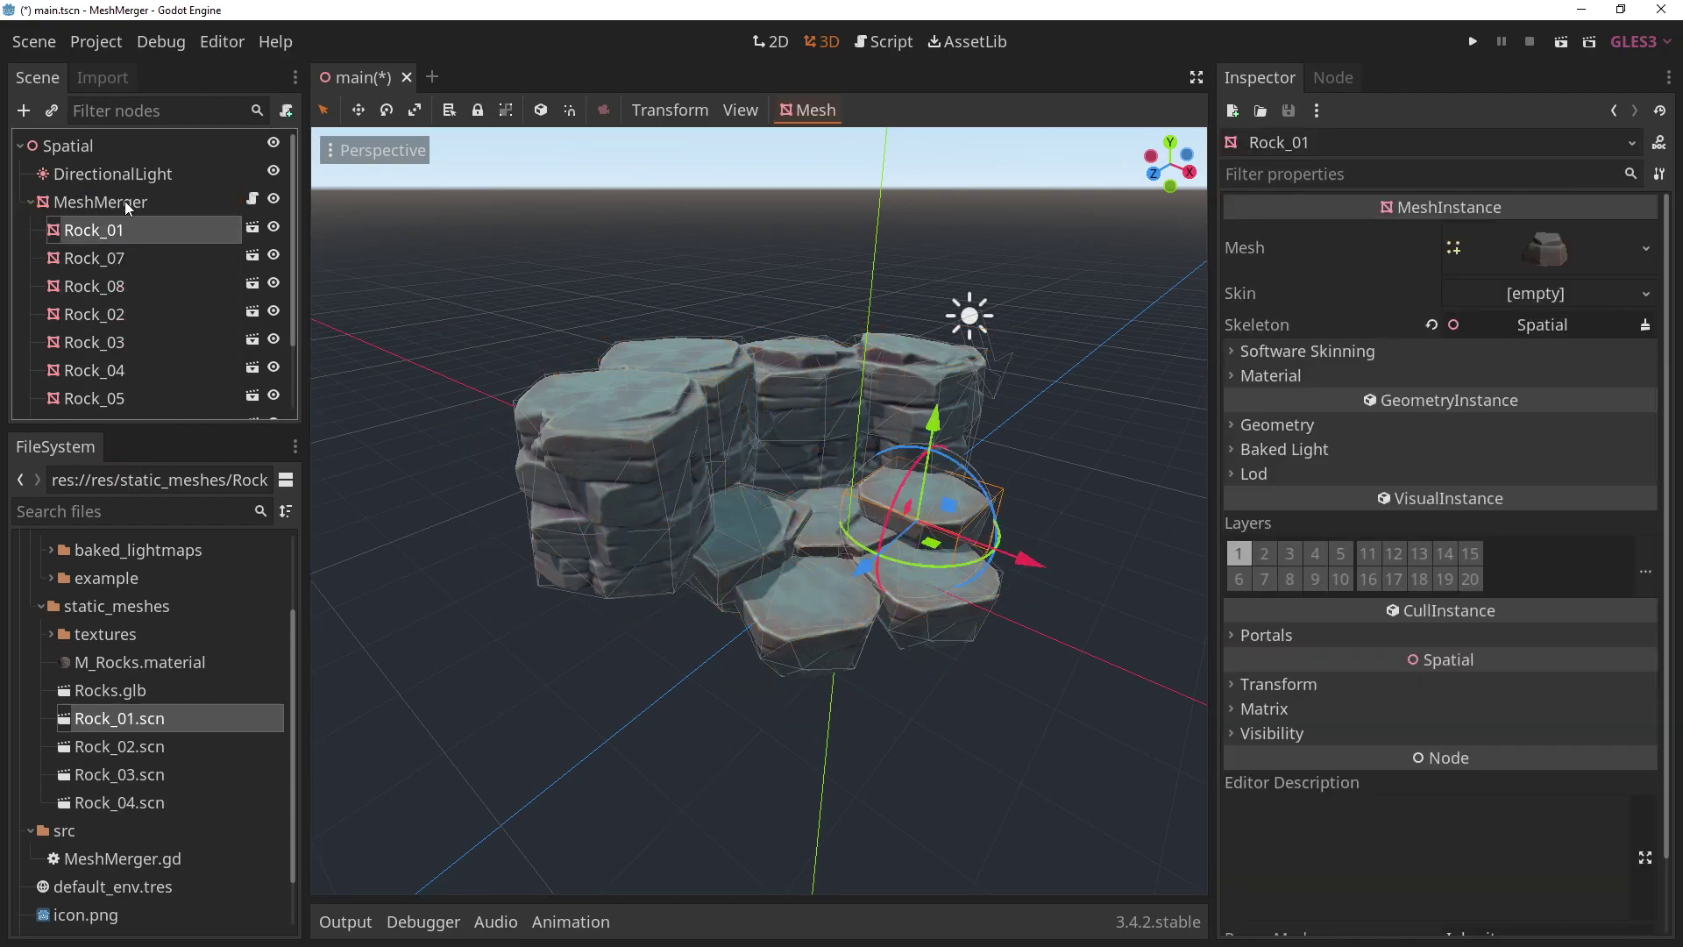
{"action": "left_click", "coordinate": [124, 202]}
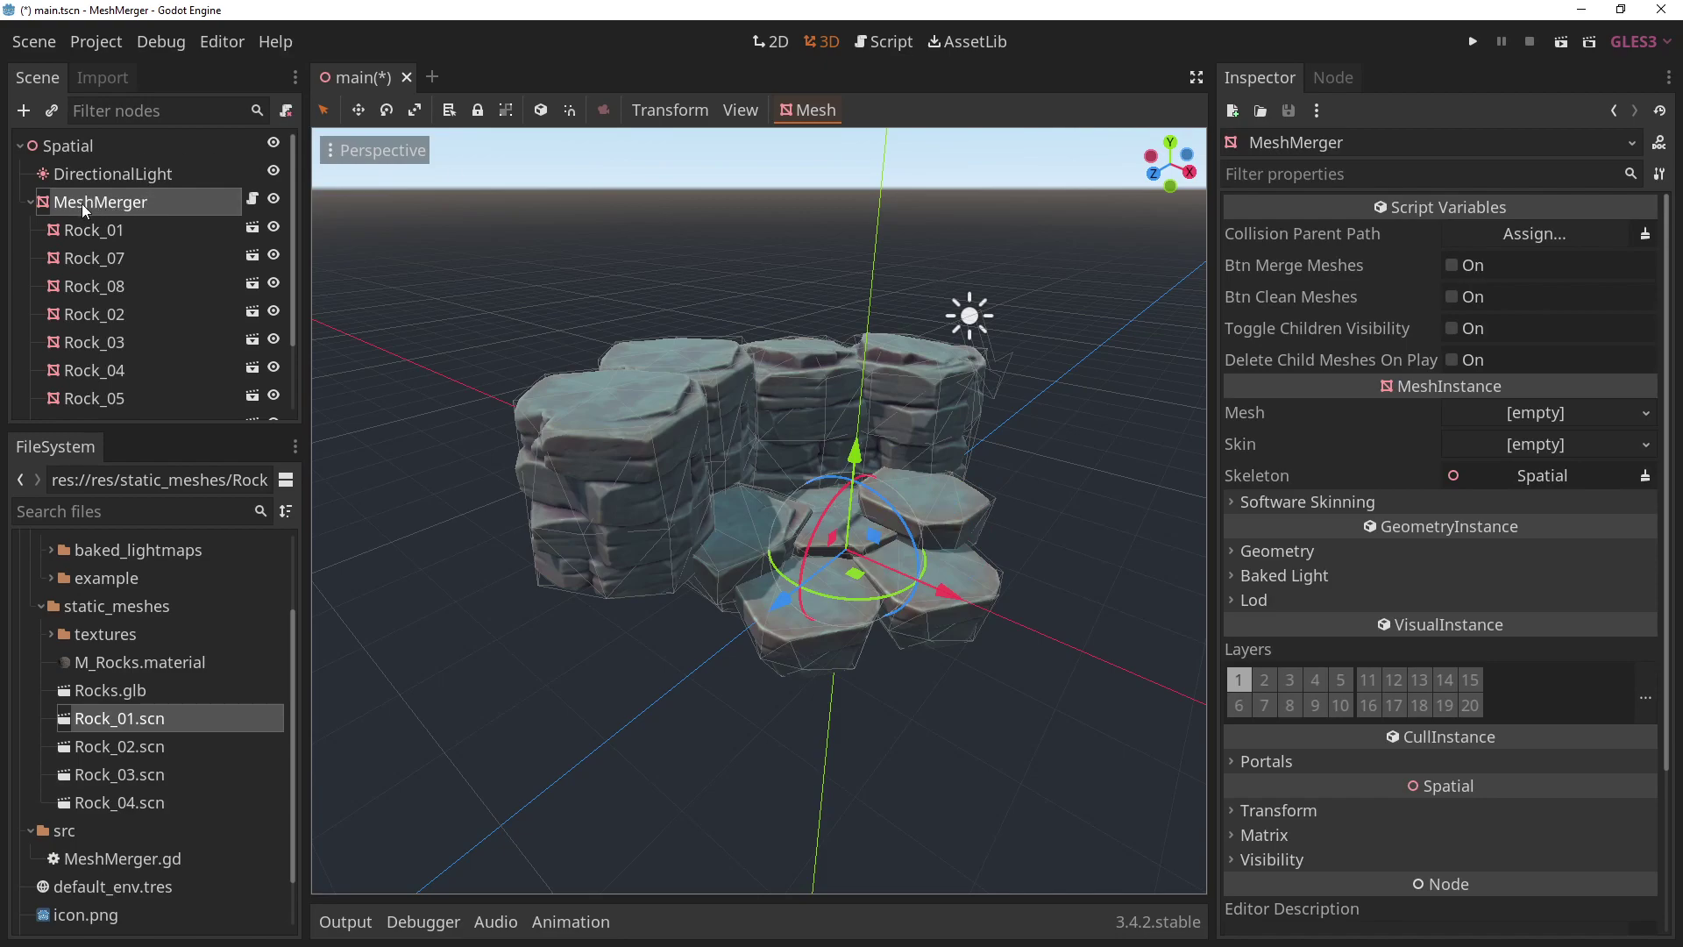
Merge the rocks with Btn Merge Meshes, then test-run the scene checking Draw Calls in Monitors.
{"action": "left_click", "coordinate": [1461, 266]}
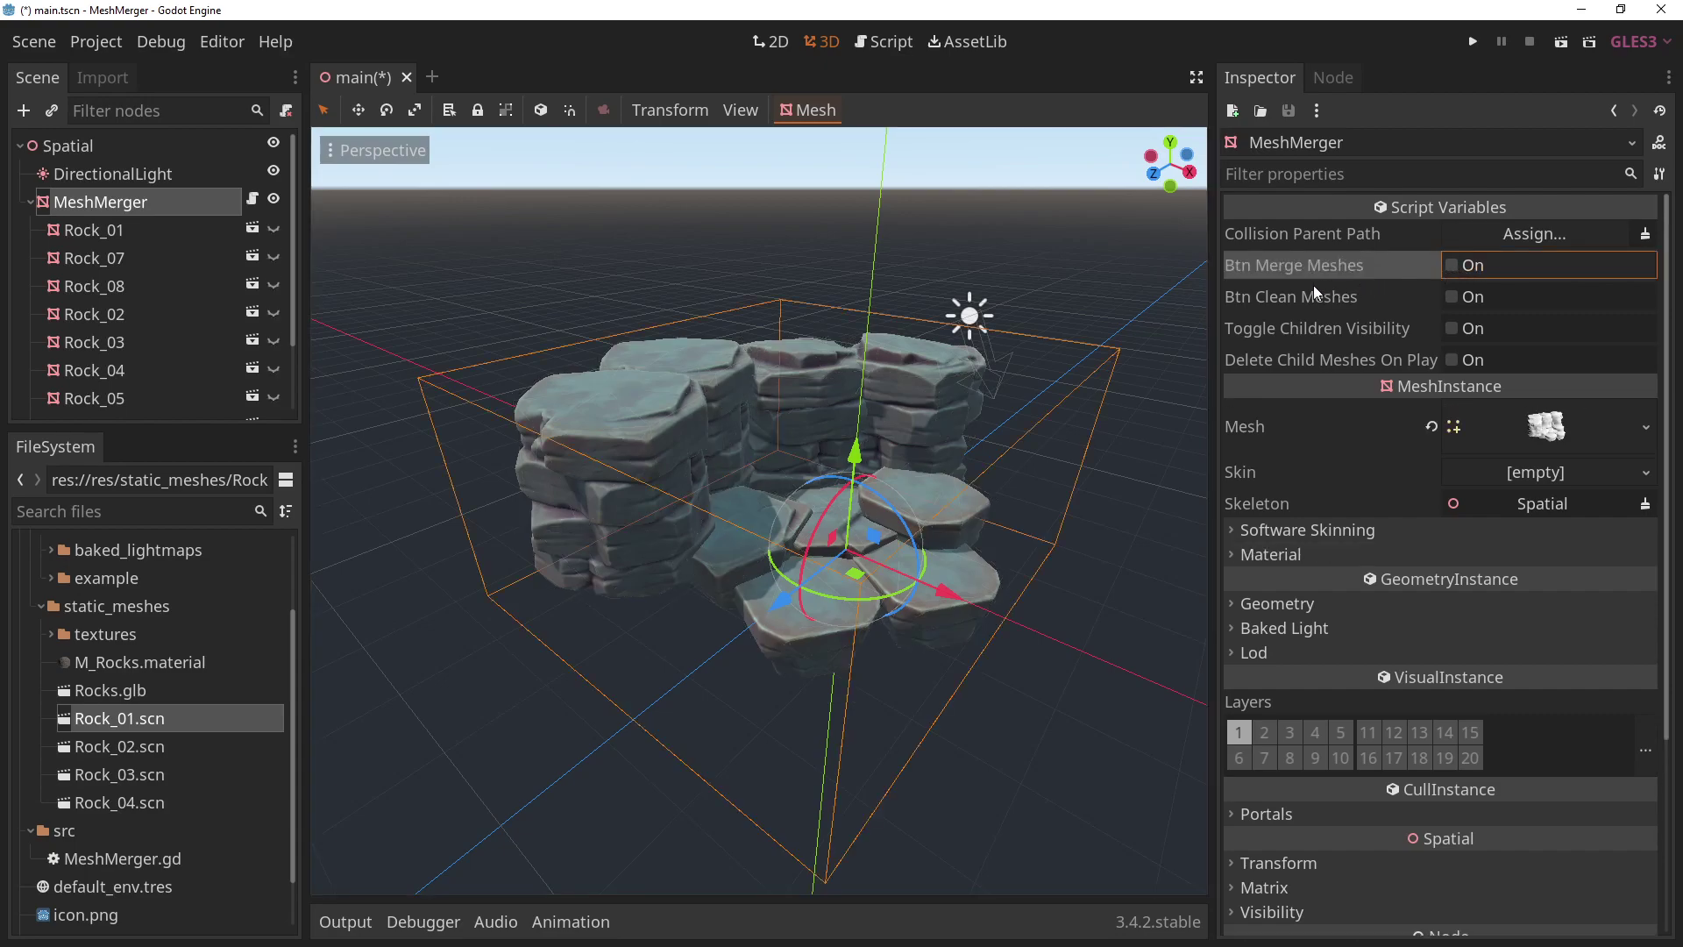
{"action": "middle_click_drag", "start_coordinate": [854, 366], "coordinate": [1007, 403]}
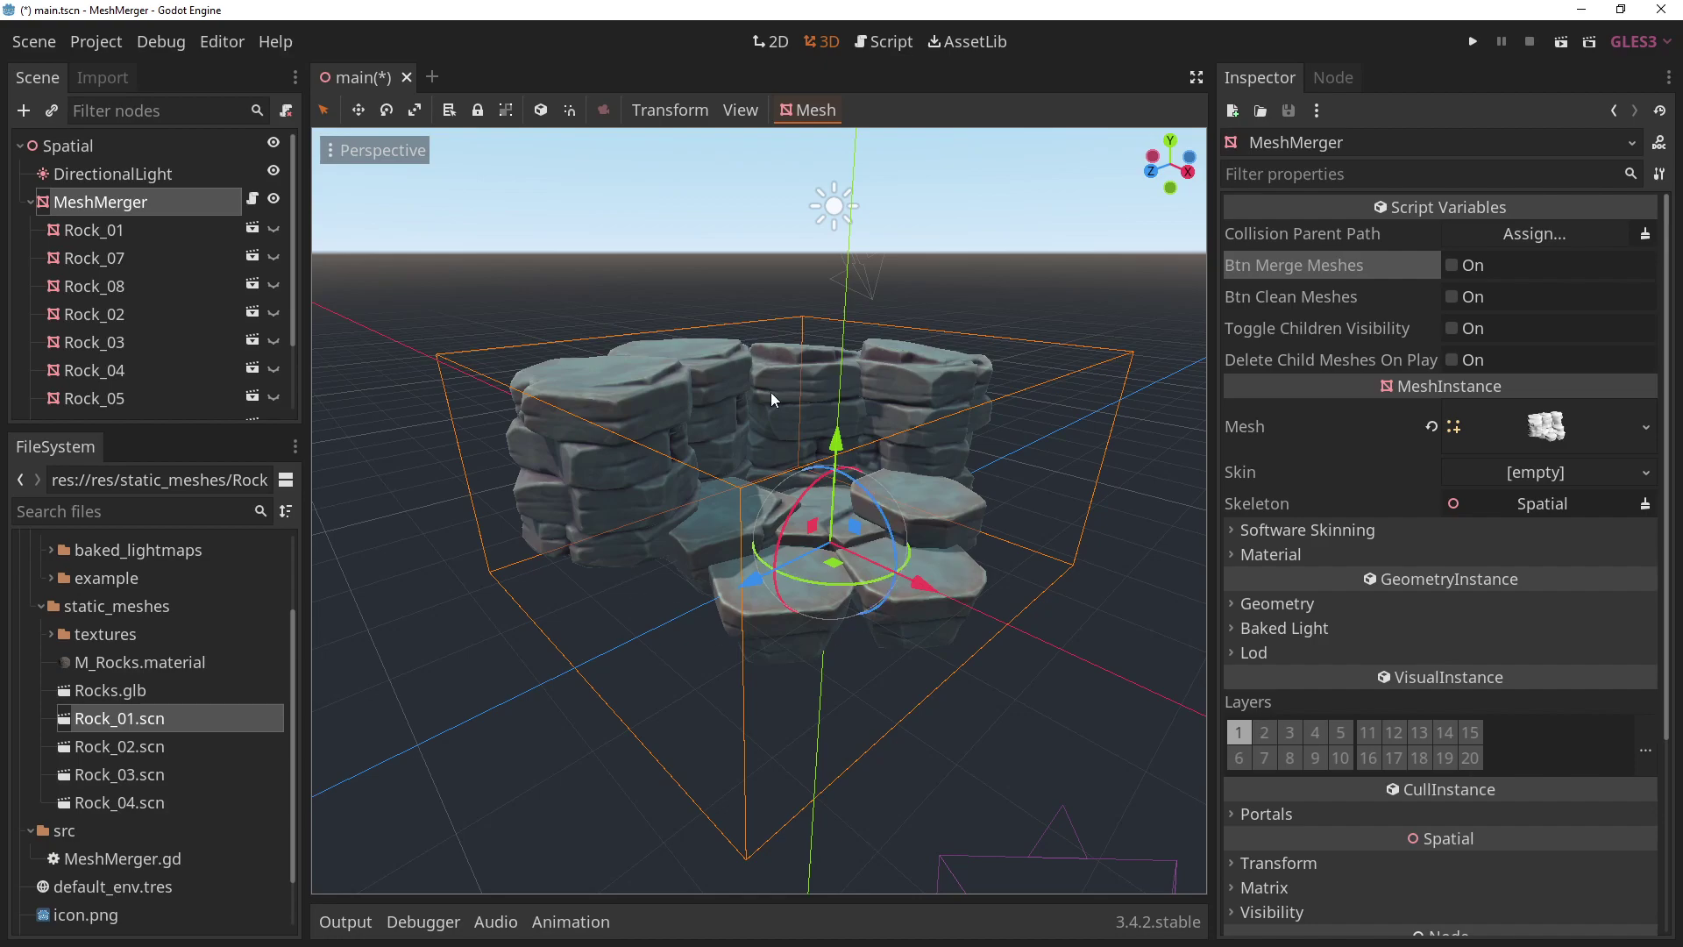
{"action": "left_click", "coordinate": [1561, 43]}
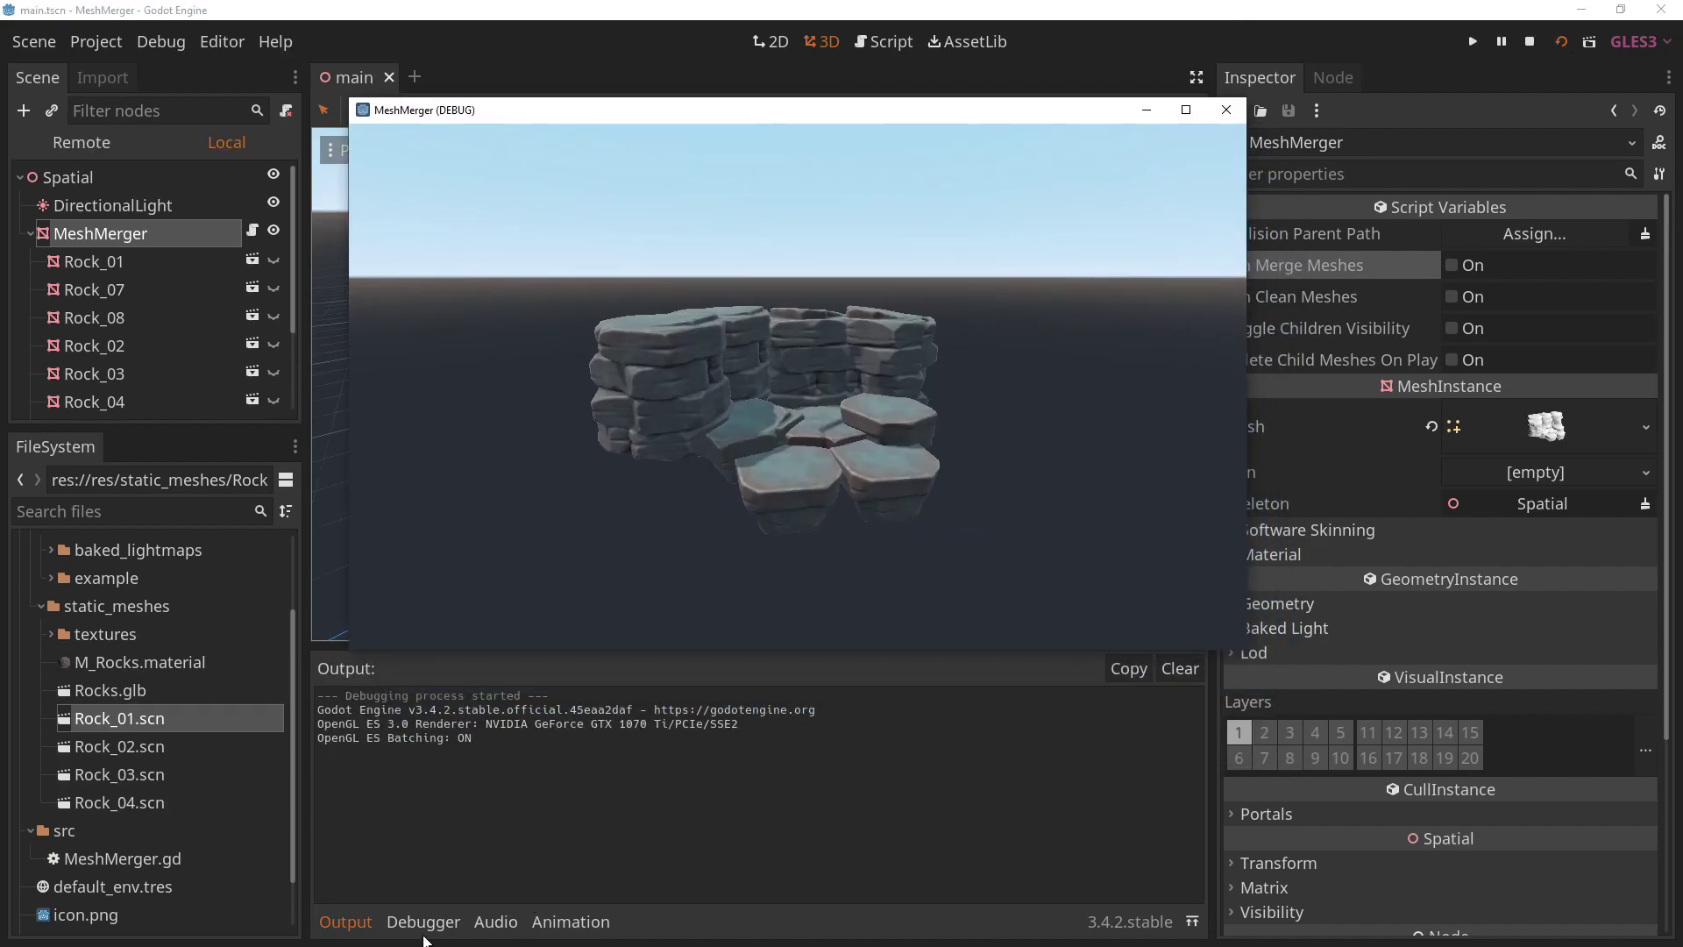
{"action": "left_click", "coordinate": [723, 645]}
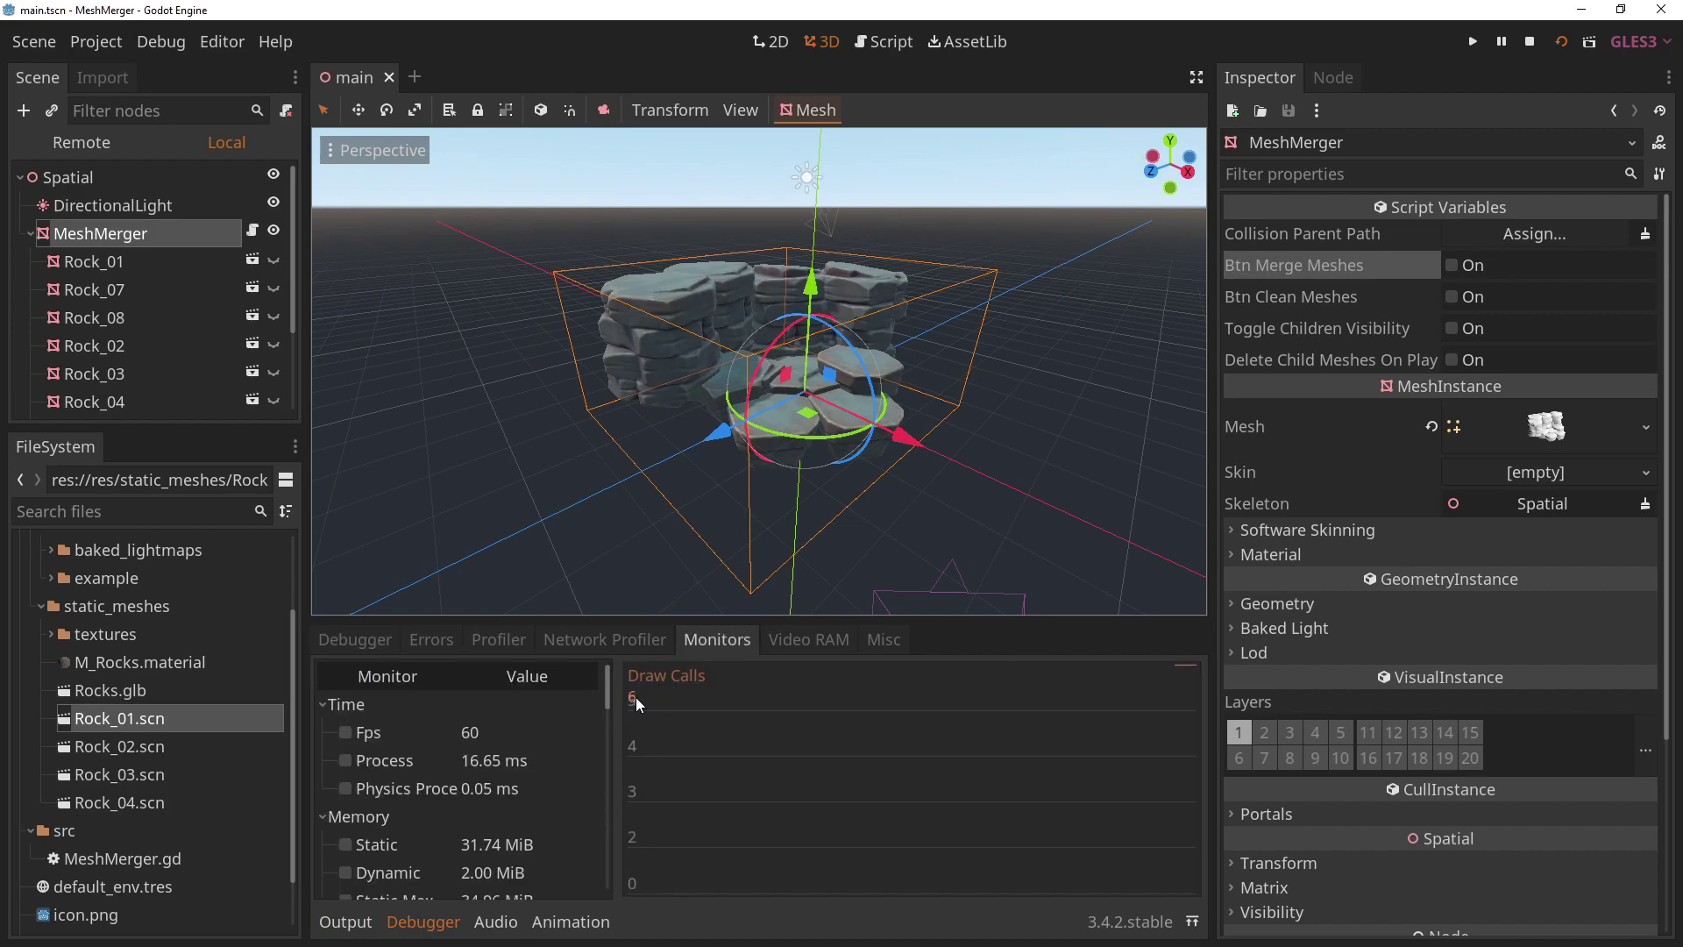
{"action": "left_click", "coordinate": [1529, 43]}
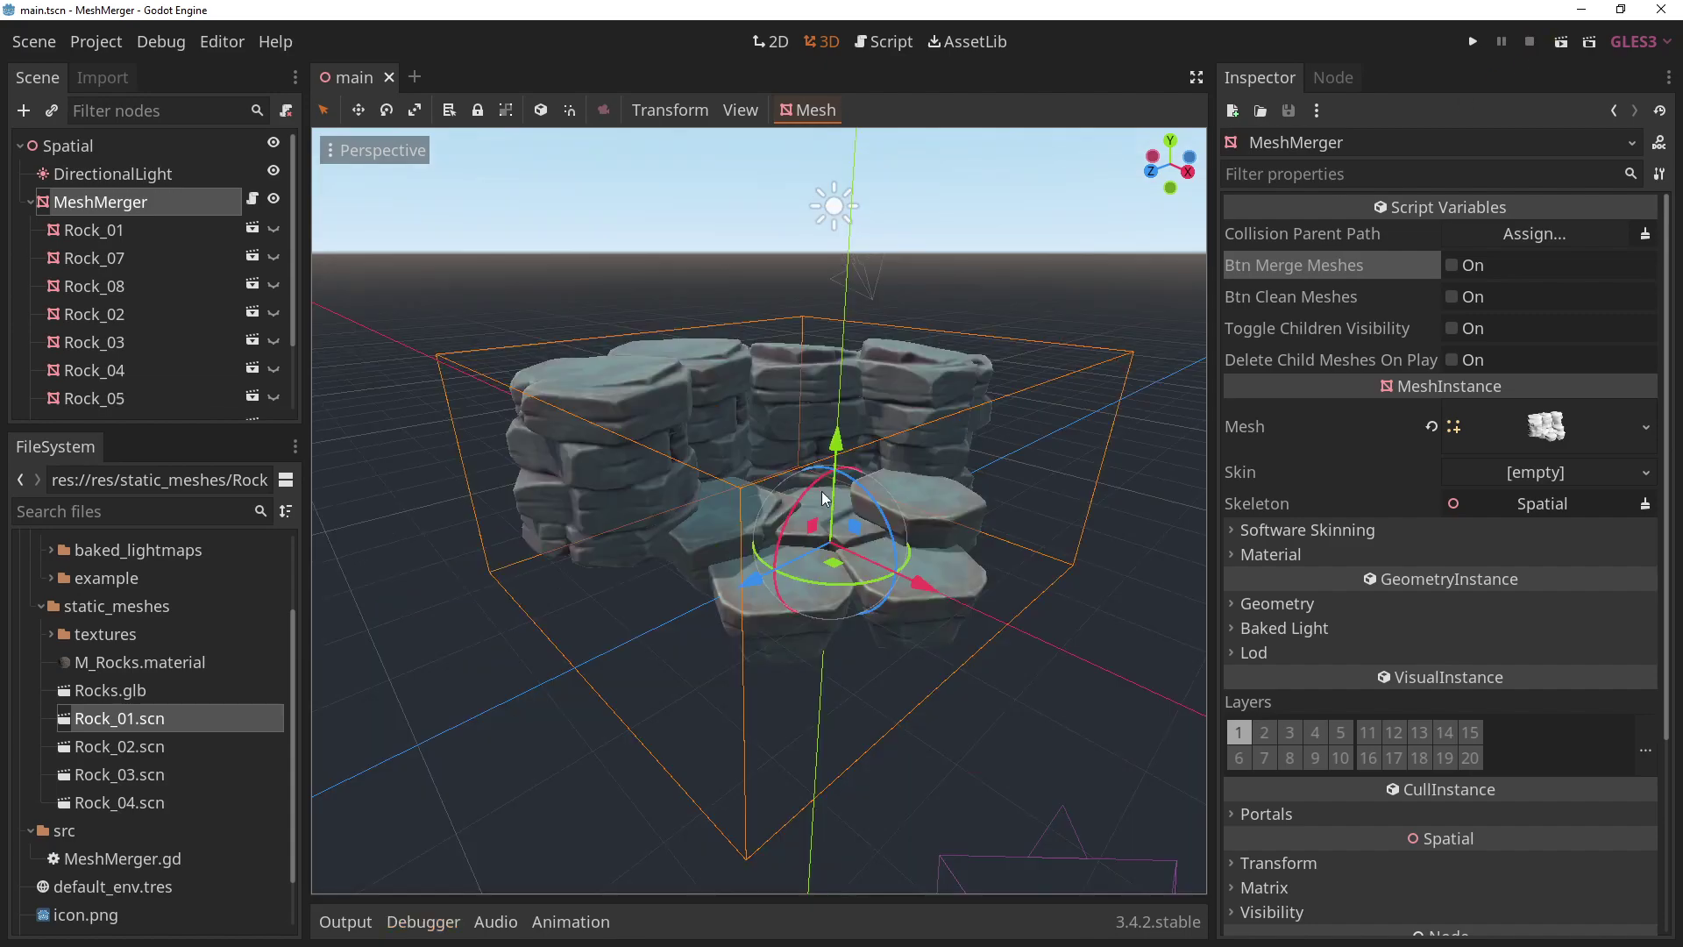
{"action": "left_click", "coordinate": [167, 233]}
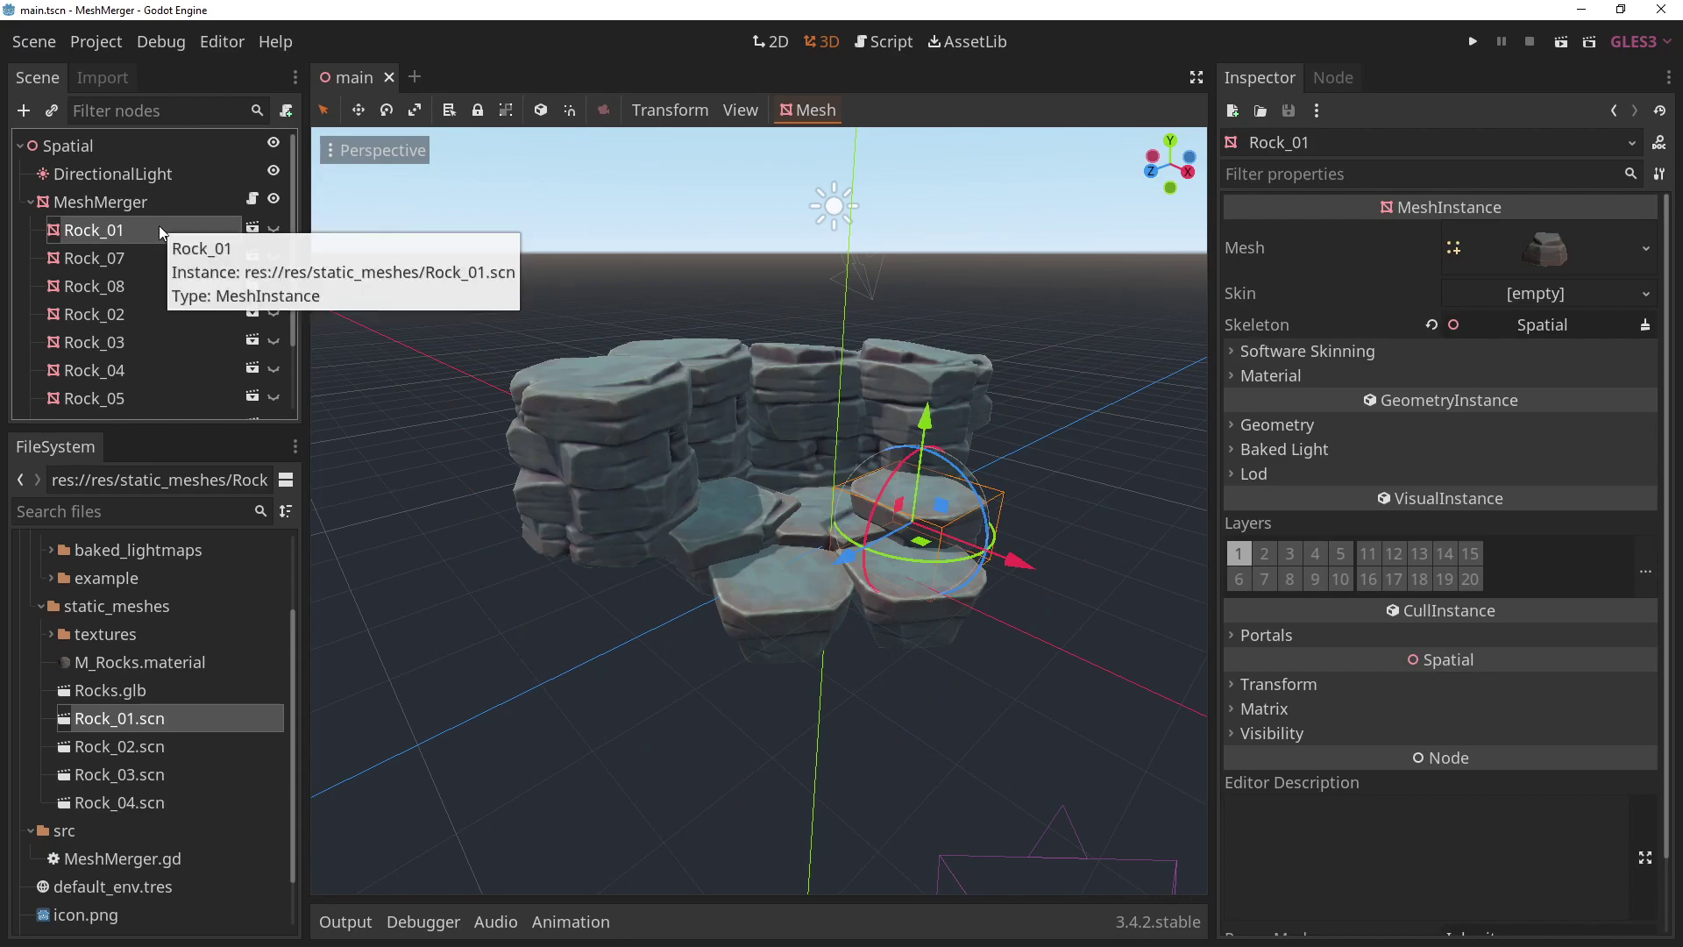
Select Rock_01 through Rock_09, then MeshMerger to show its Script Variables.
{"action": "scroll", "coordinate": [151, 297], "scroll_direction": "down", "scroll_amount": 2}
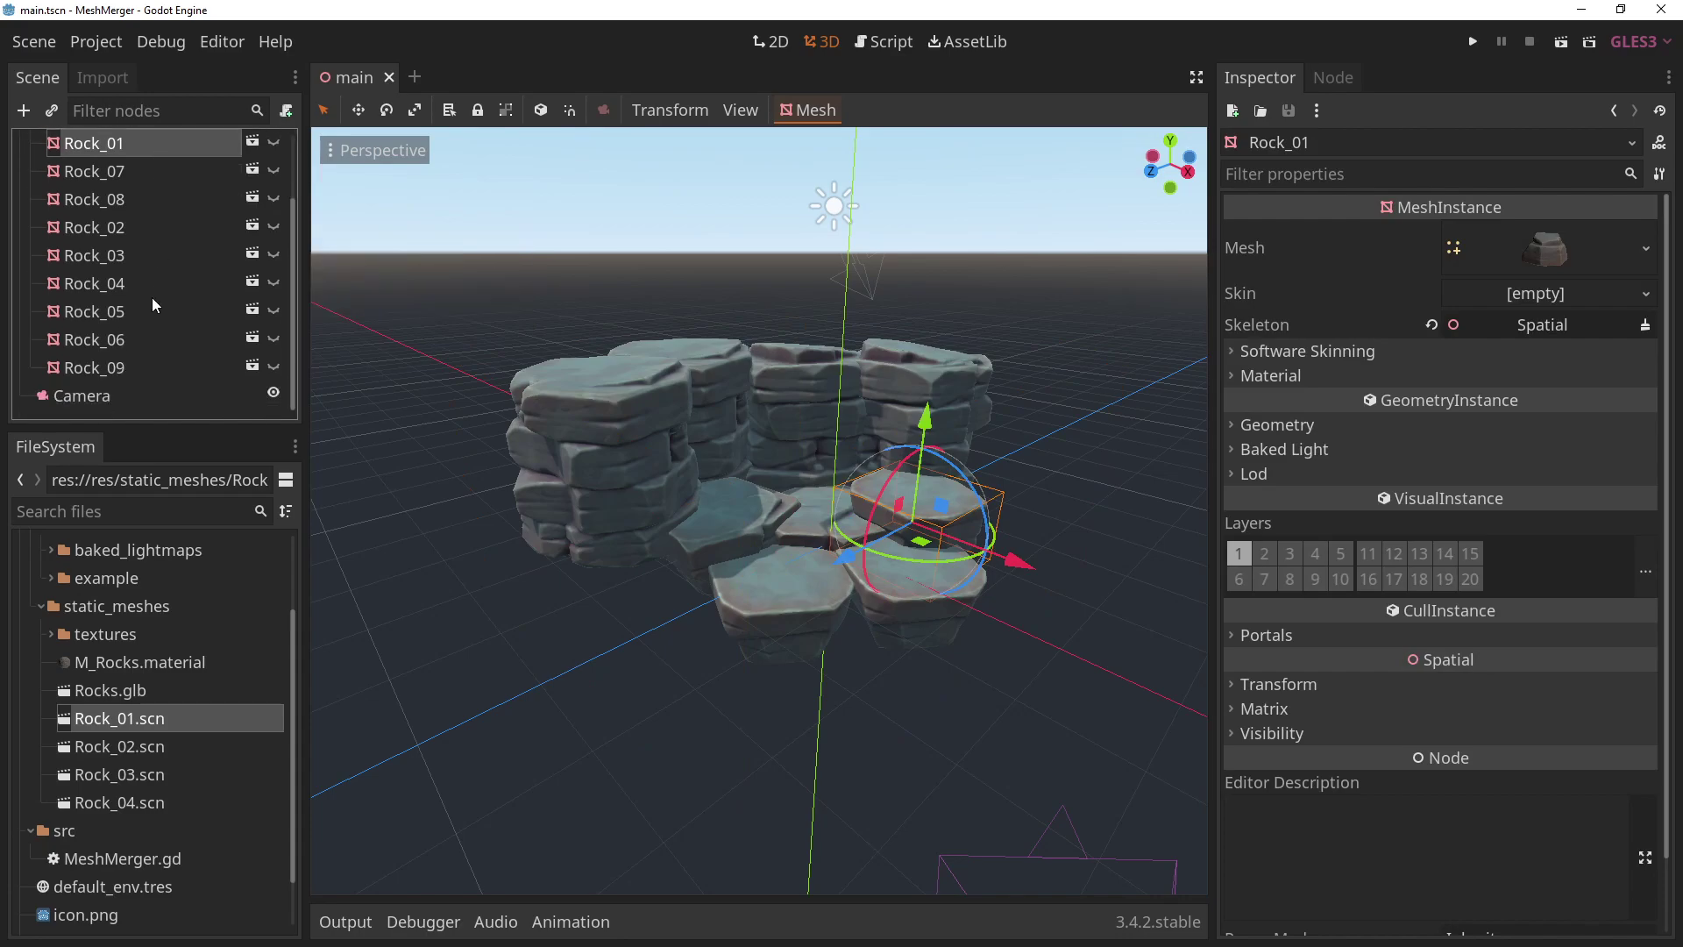
{"action": "left_click", "coordinate": [140, 365], "text": "shift"}
{"action": "scroll", "coordinate": [144, 365], "scroll_direction": "up", "scroll_amount": 2}
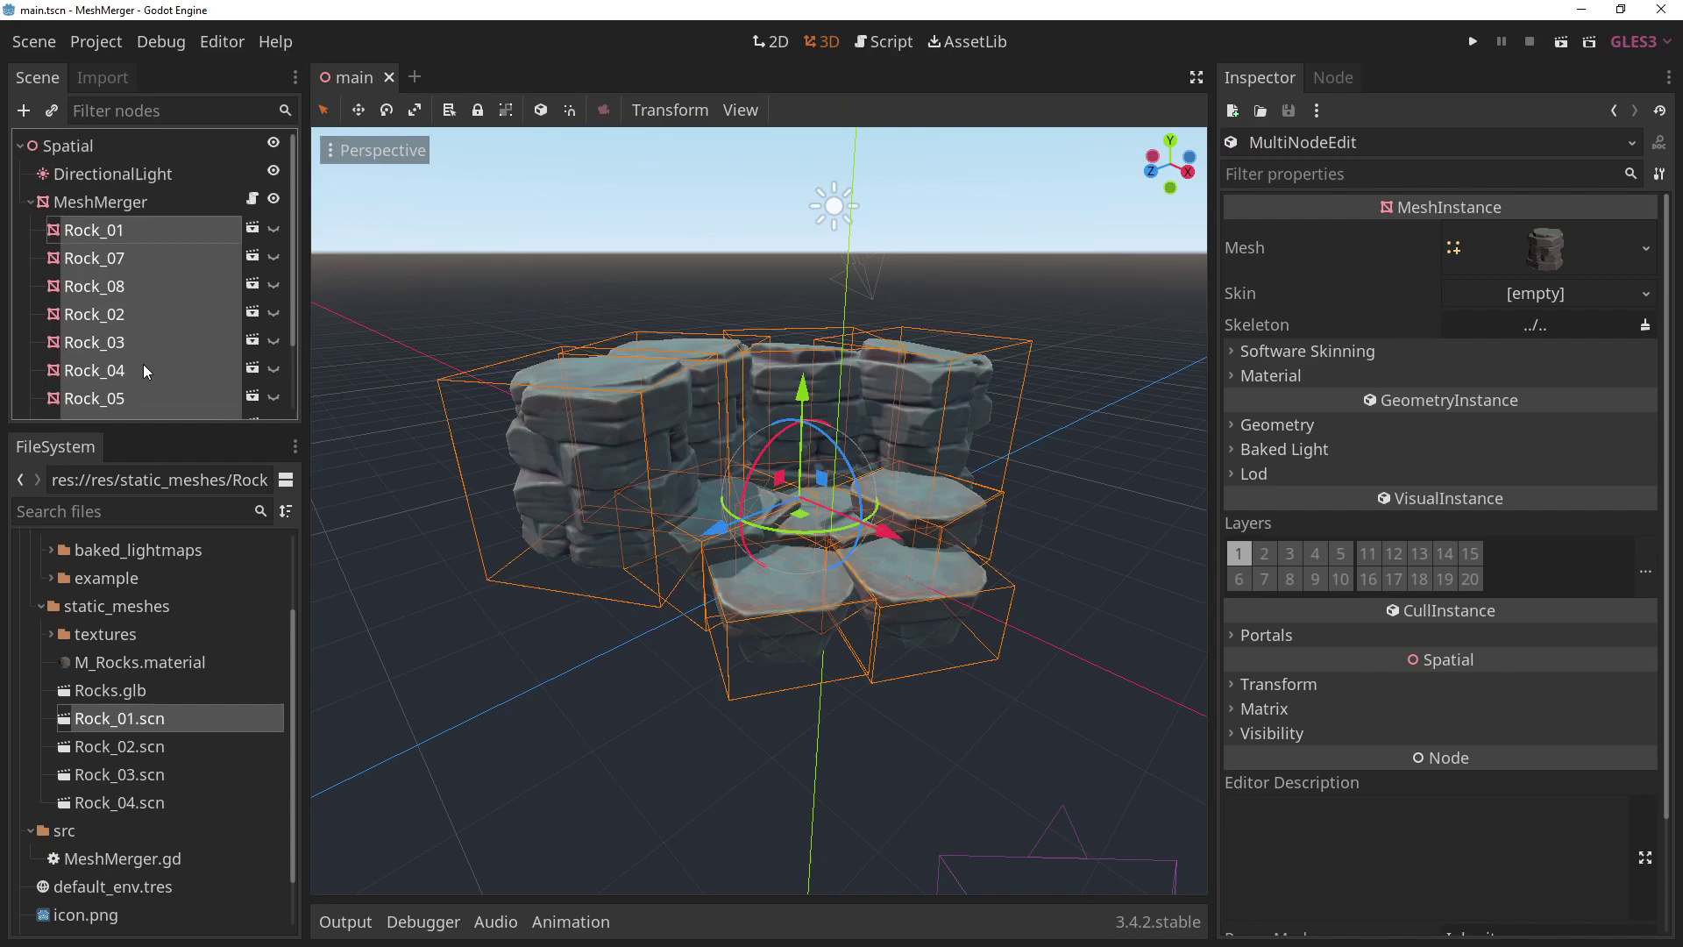
{"action": "left_click", "coordinate": [138, 203]}
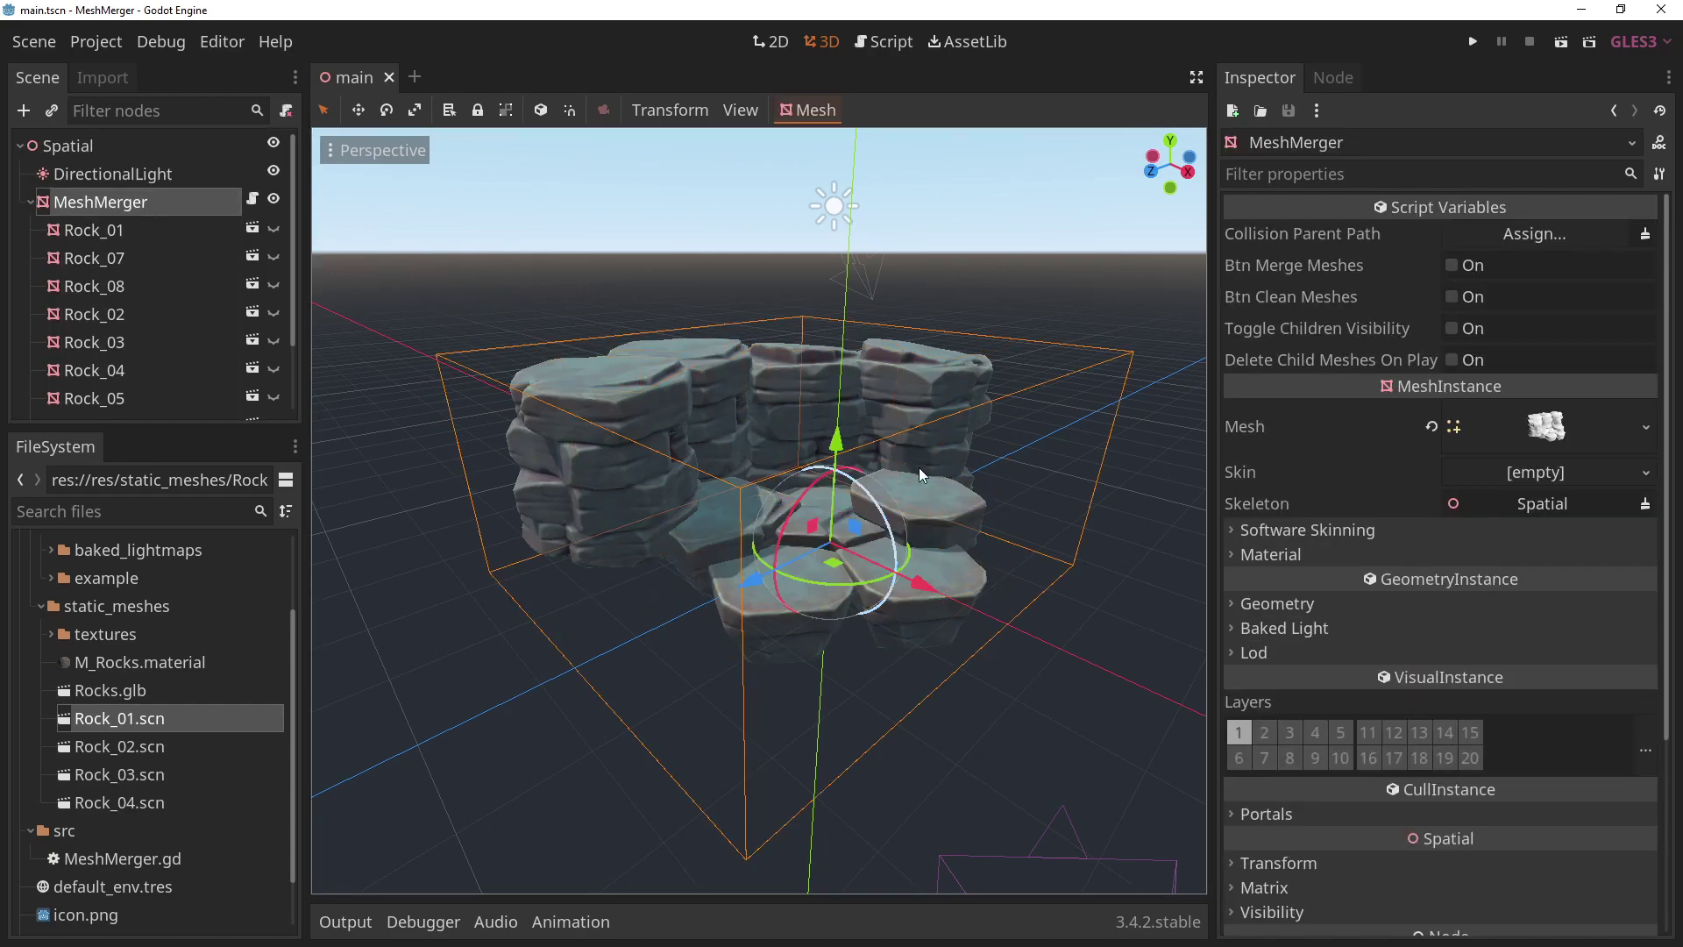
Clear the merged mesh and duplicate a front rock as Rock_10, moving it left and up.
{"action": "left_click", "coordinate": [1472, 299]}
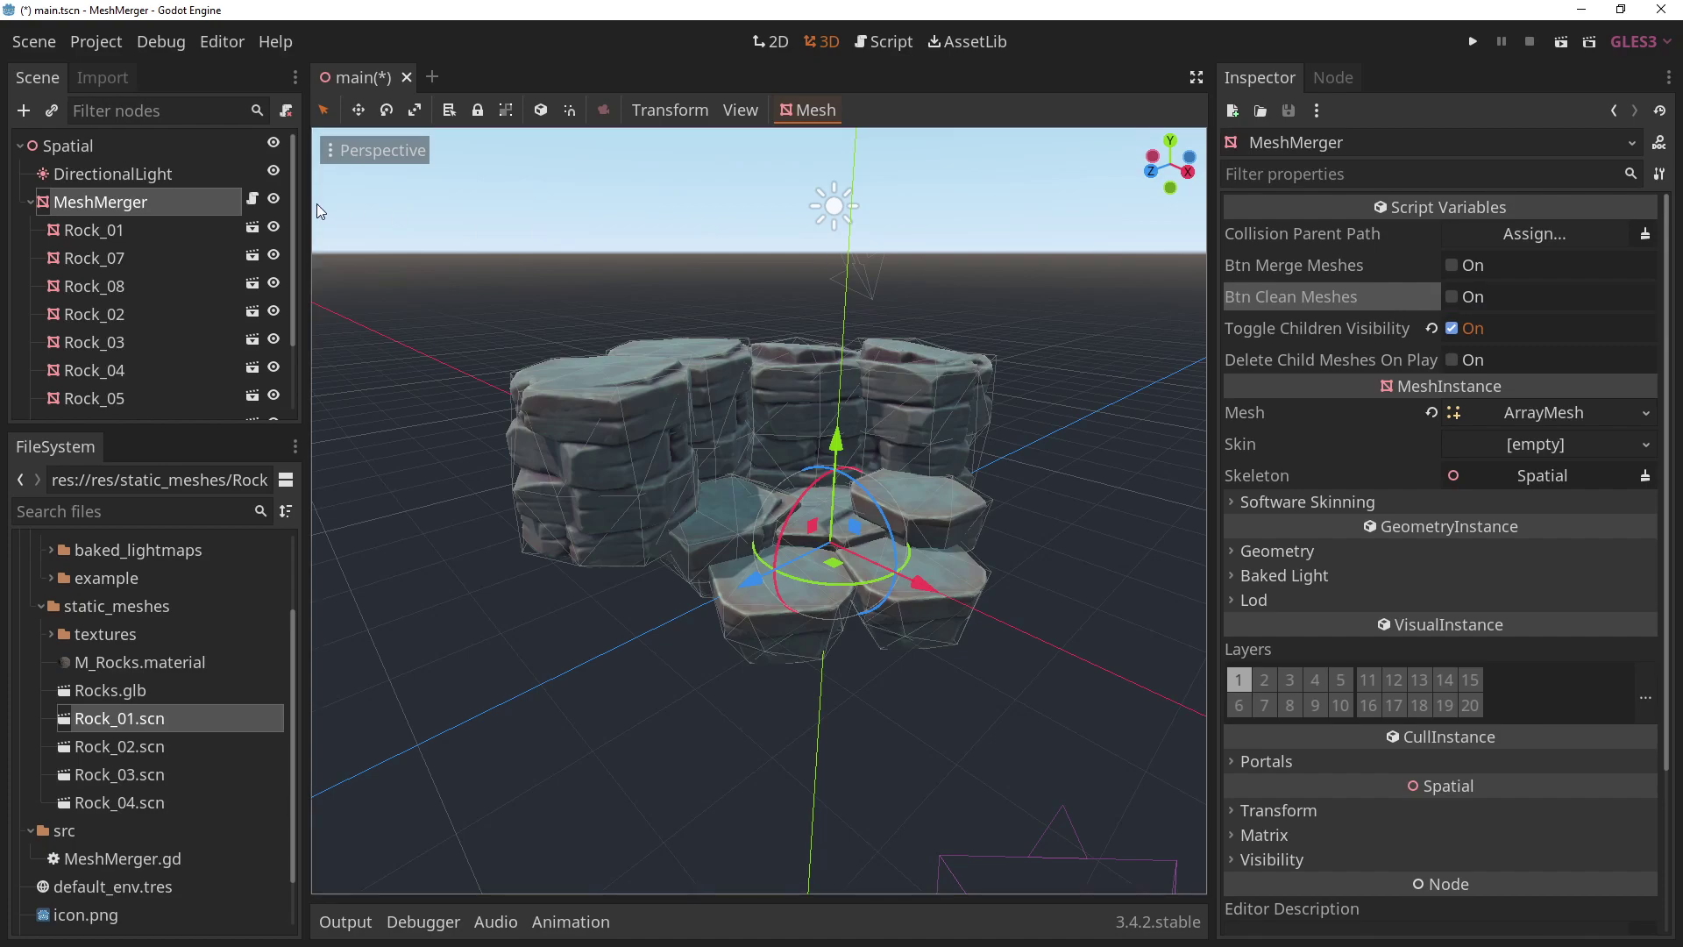
{"action": "left_click", "coordinate": [771, 616]}
{"action": "key", "text": "ctrl+d"}
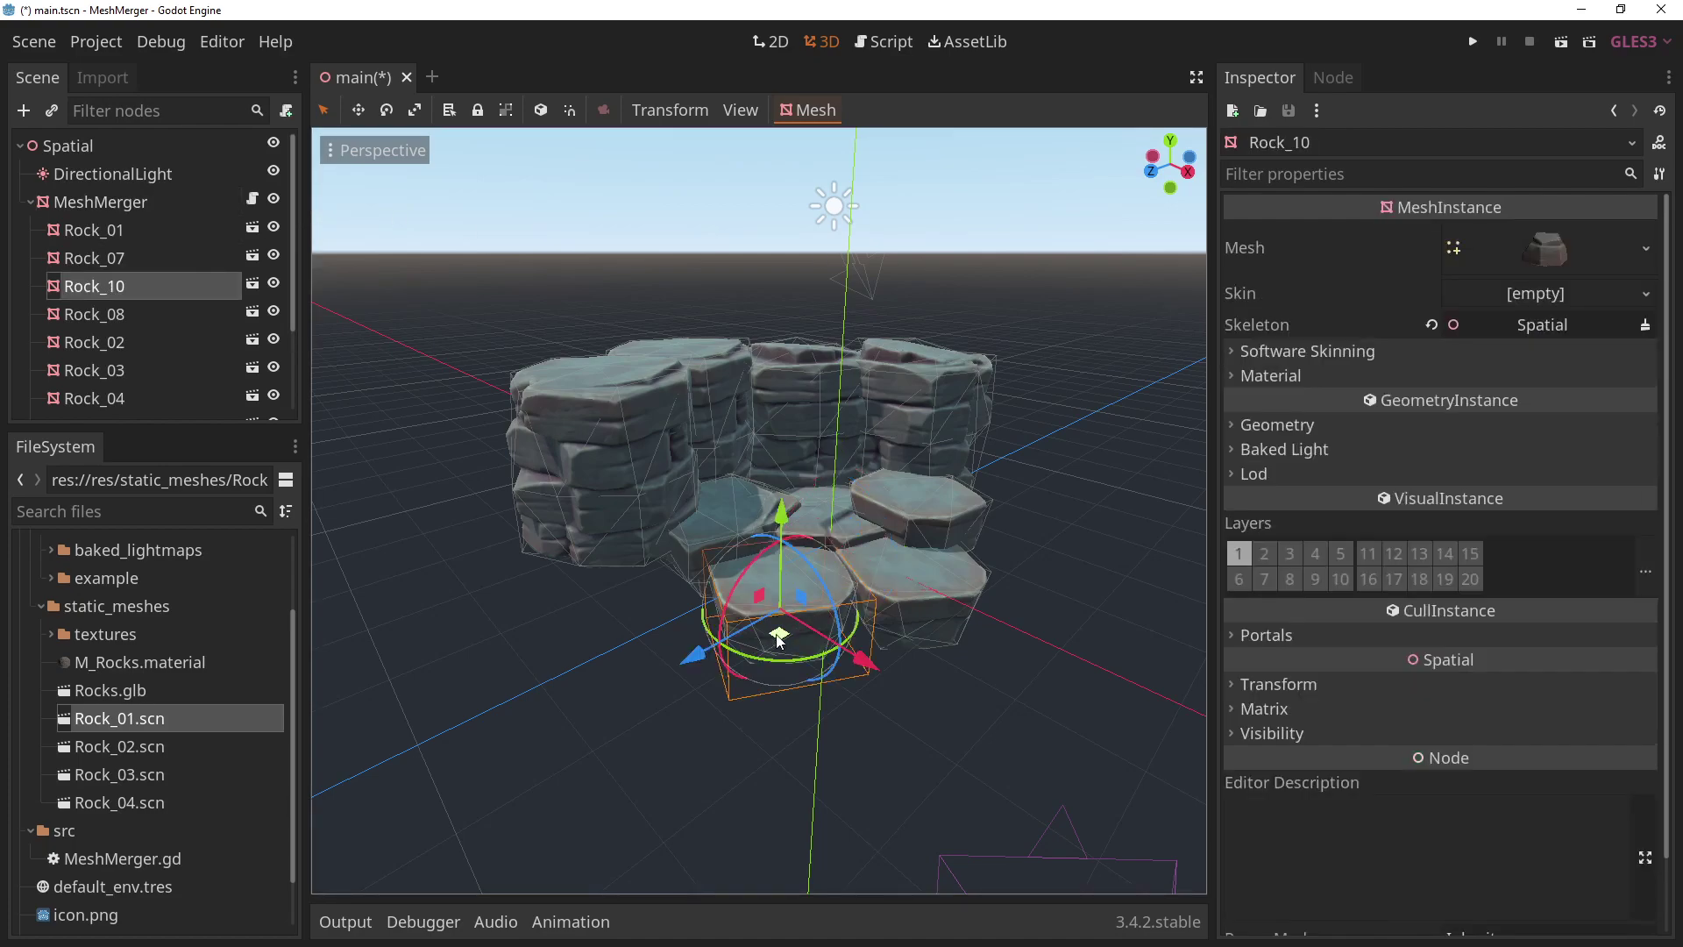
{"action": "left_click_drag", "start_coordinate": [773, 626], "coordinate": [613, 647]}
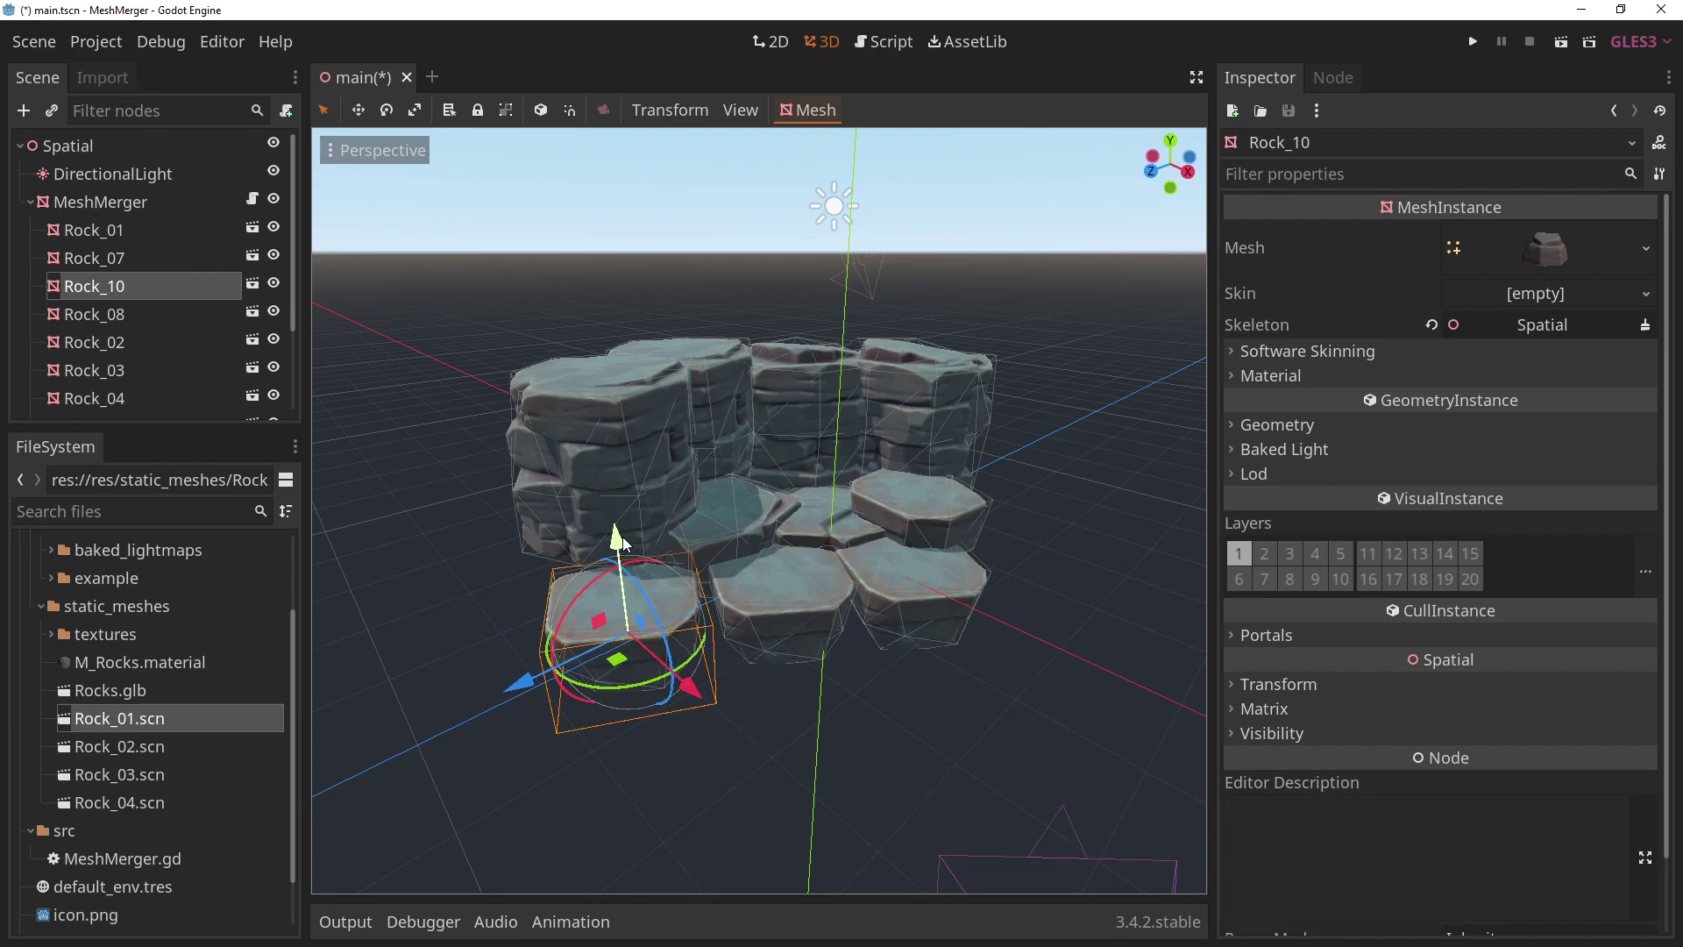
{"action": "mouse_move", "coordinate": [624, 548]}
{"action": "left_mouse_down"}
{"action": "mouse_move", "coordinate": [622, 526]}
{"action": "mouse_move", "coordinate": [614, 570]}
{"action": "mouse_move", "coordinate": [768, 526]}
{"action": "mouse_move", "coordinate": [677, 745]}
{"action": "mouse_move", "coordinate": [611, 524]}
{"action": "left_mouse_up"}
{"action": "key", "text": "w"}
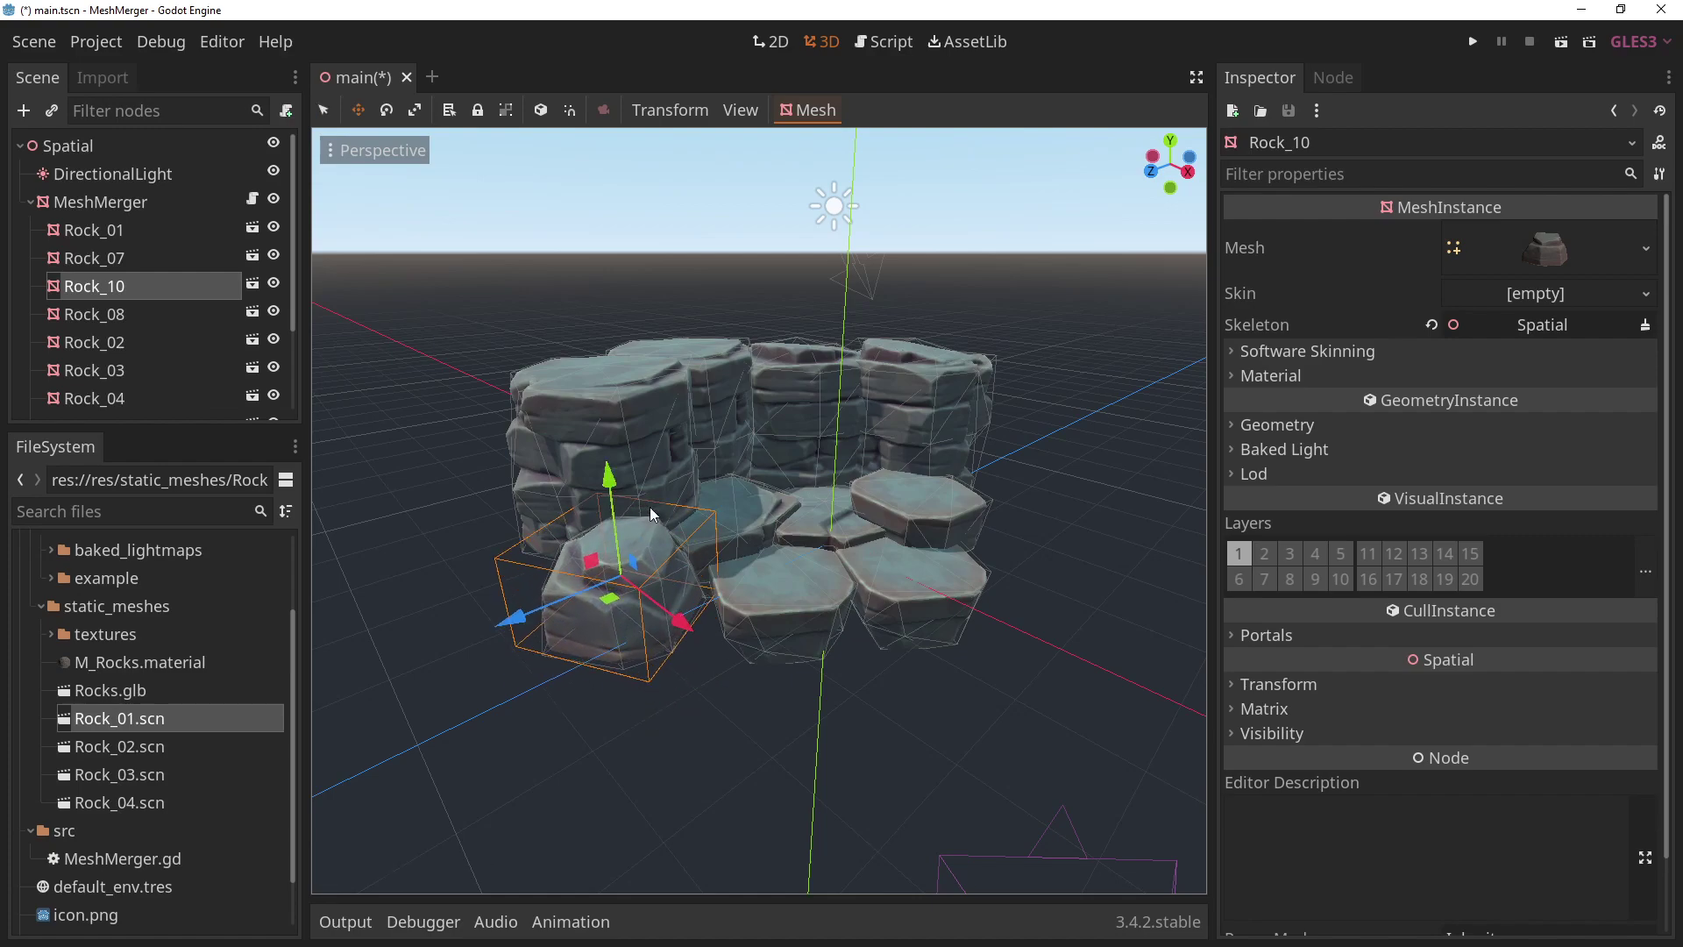
Re-merge all rocks, including Rock_10, with MeshMerger's Btn Merge Meshes.
{"action": "left_click", "coordinate": [123, 203]}
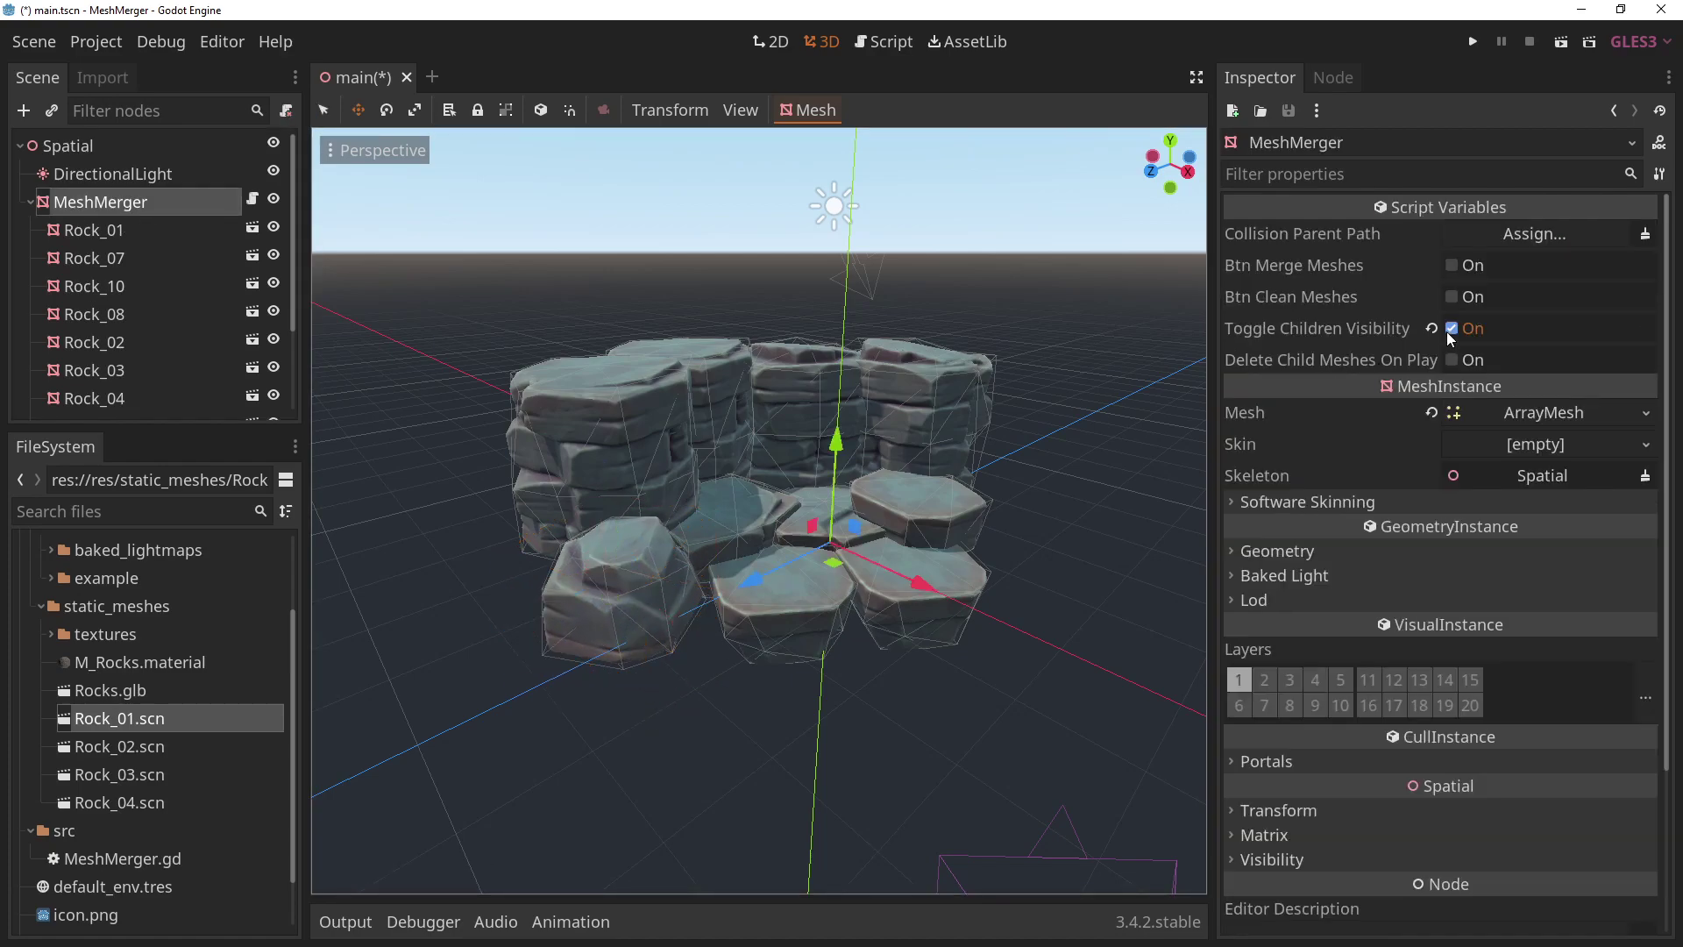
{"action": "left_click", "coordinate": [1465, 266]}
{"action": "middle_click_drag", "start_coordinate": [1020, 340], "coordinate": [949, 401]}
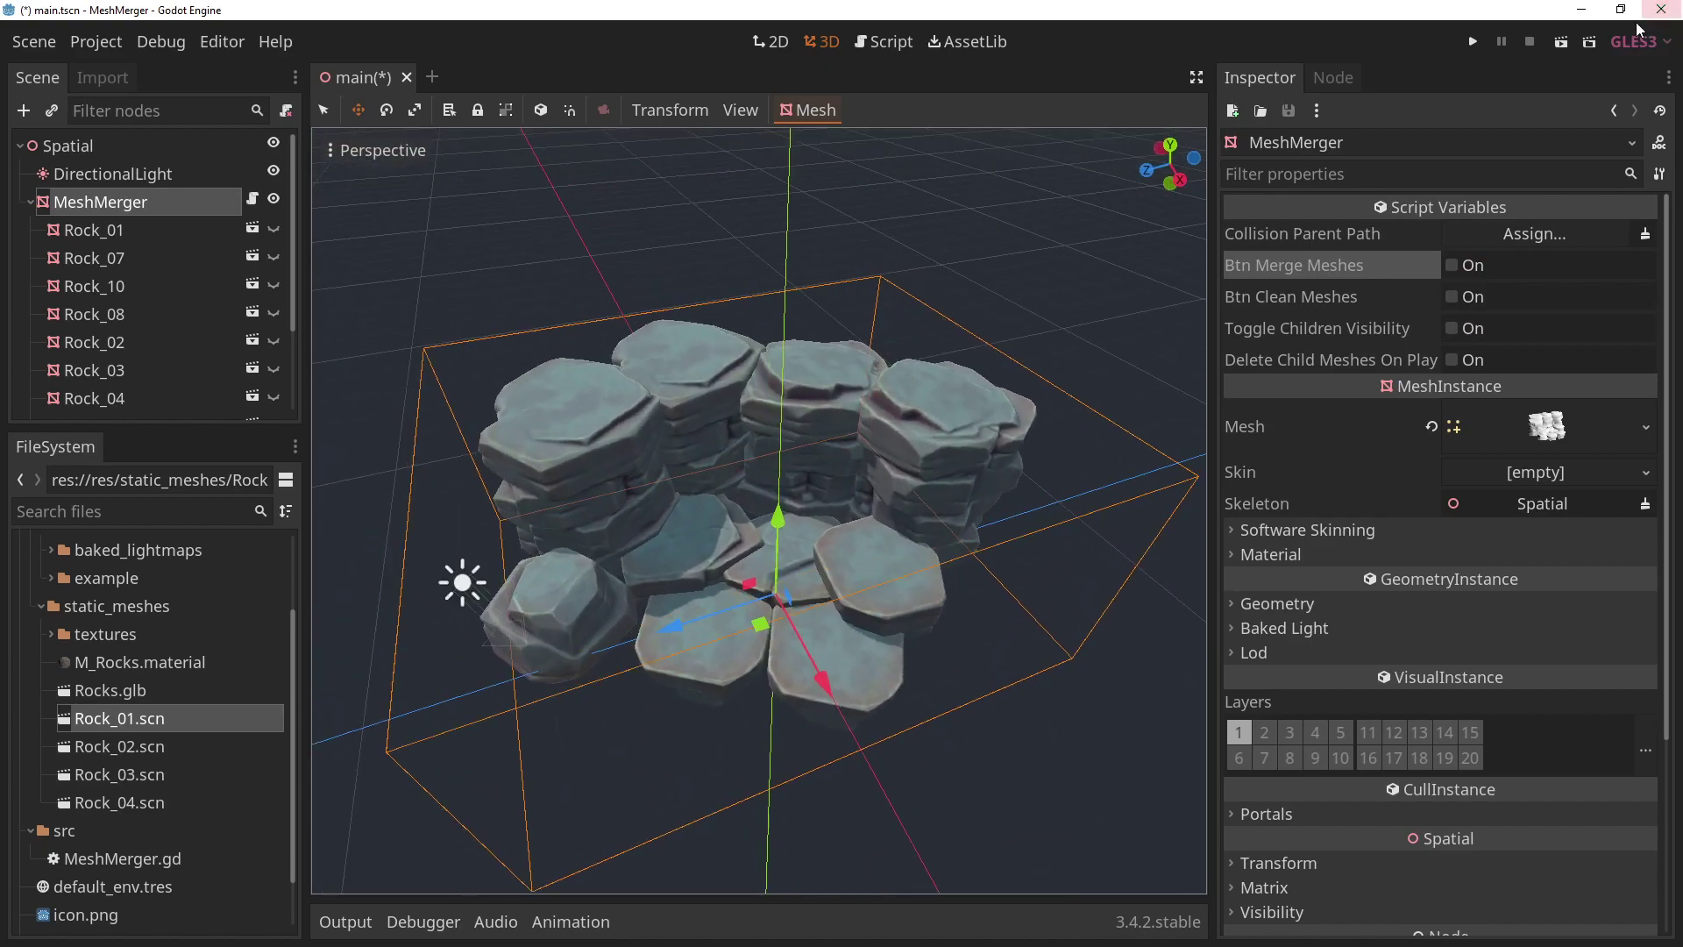
Save and run the scene, check Draw Calls in Debugger Monitors, then stop the game.
{"action": "left_click", "coordinate": [1558, 44]}
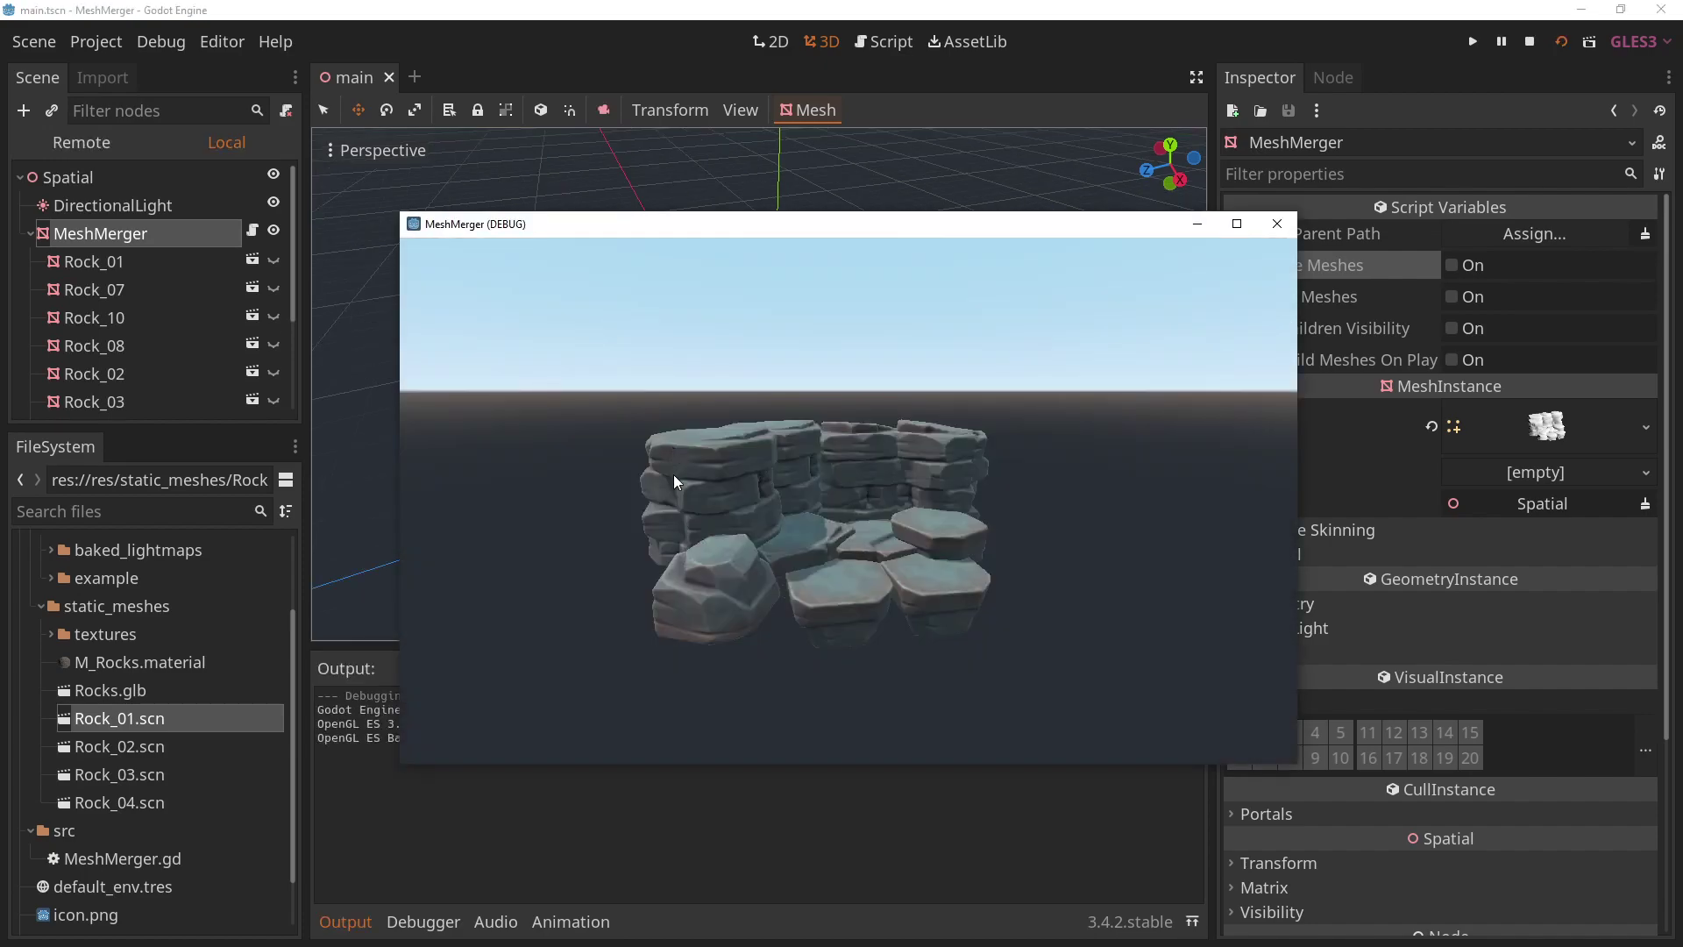
{"action": "left_click", "coordinate": [568, 922]}
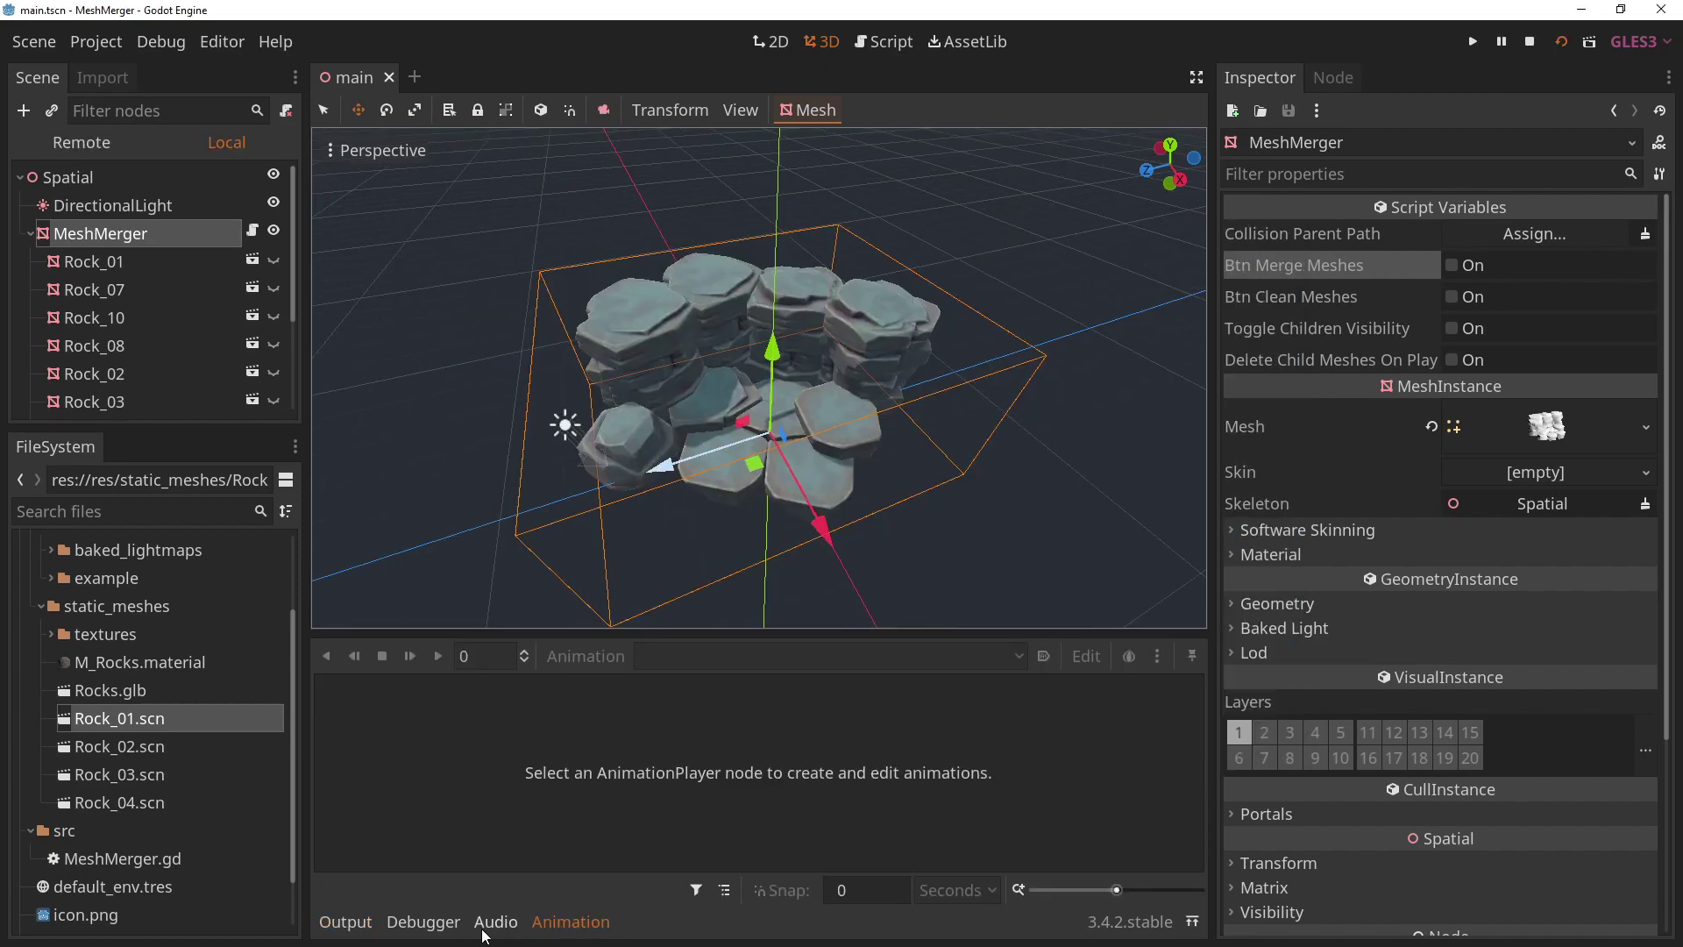
{"action": "left_click", "coordinate": [496, 922]}
{"action": "left_click", "coordinate": [422, 922]}
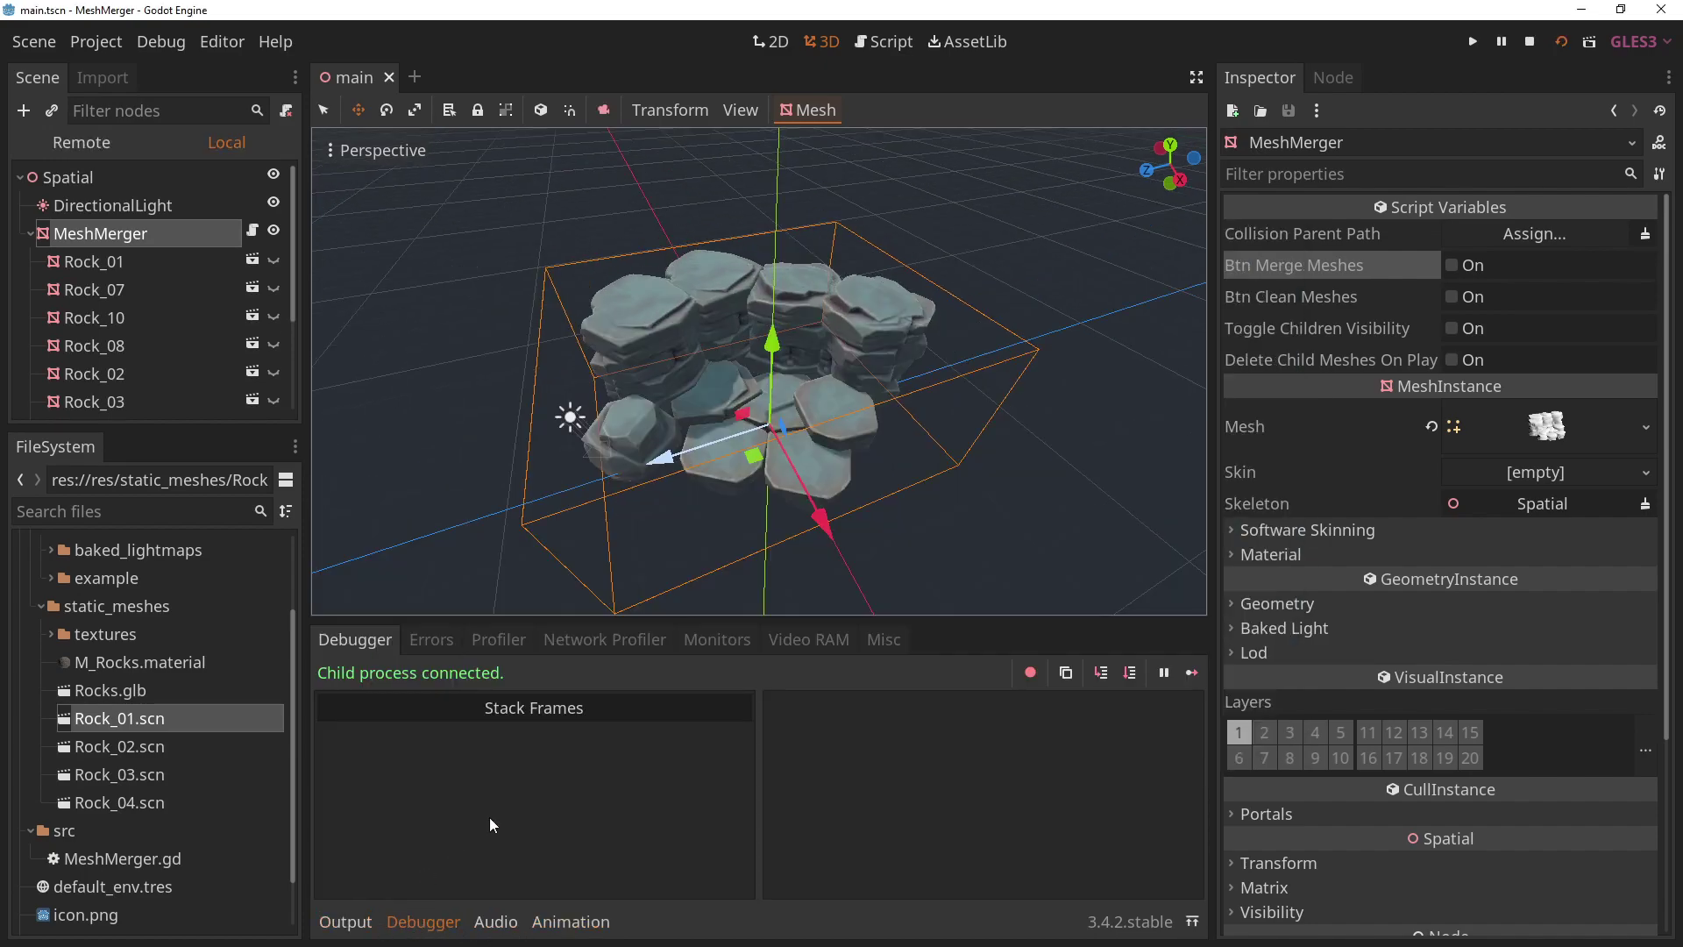
{"action": "left_click", "coordinate": [726, 640]}
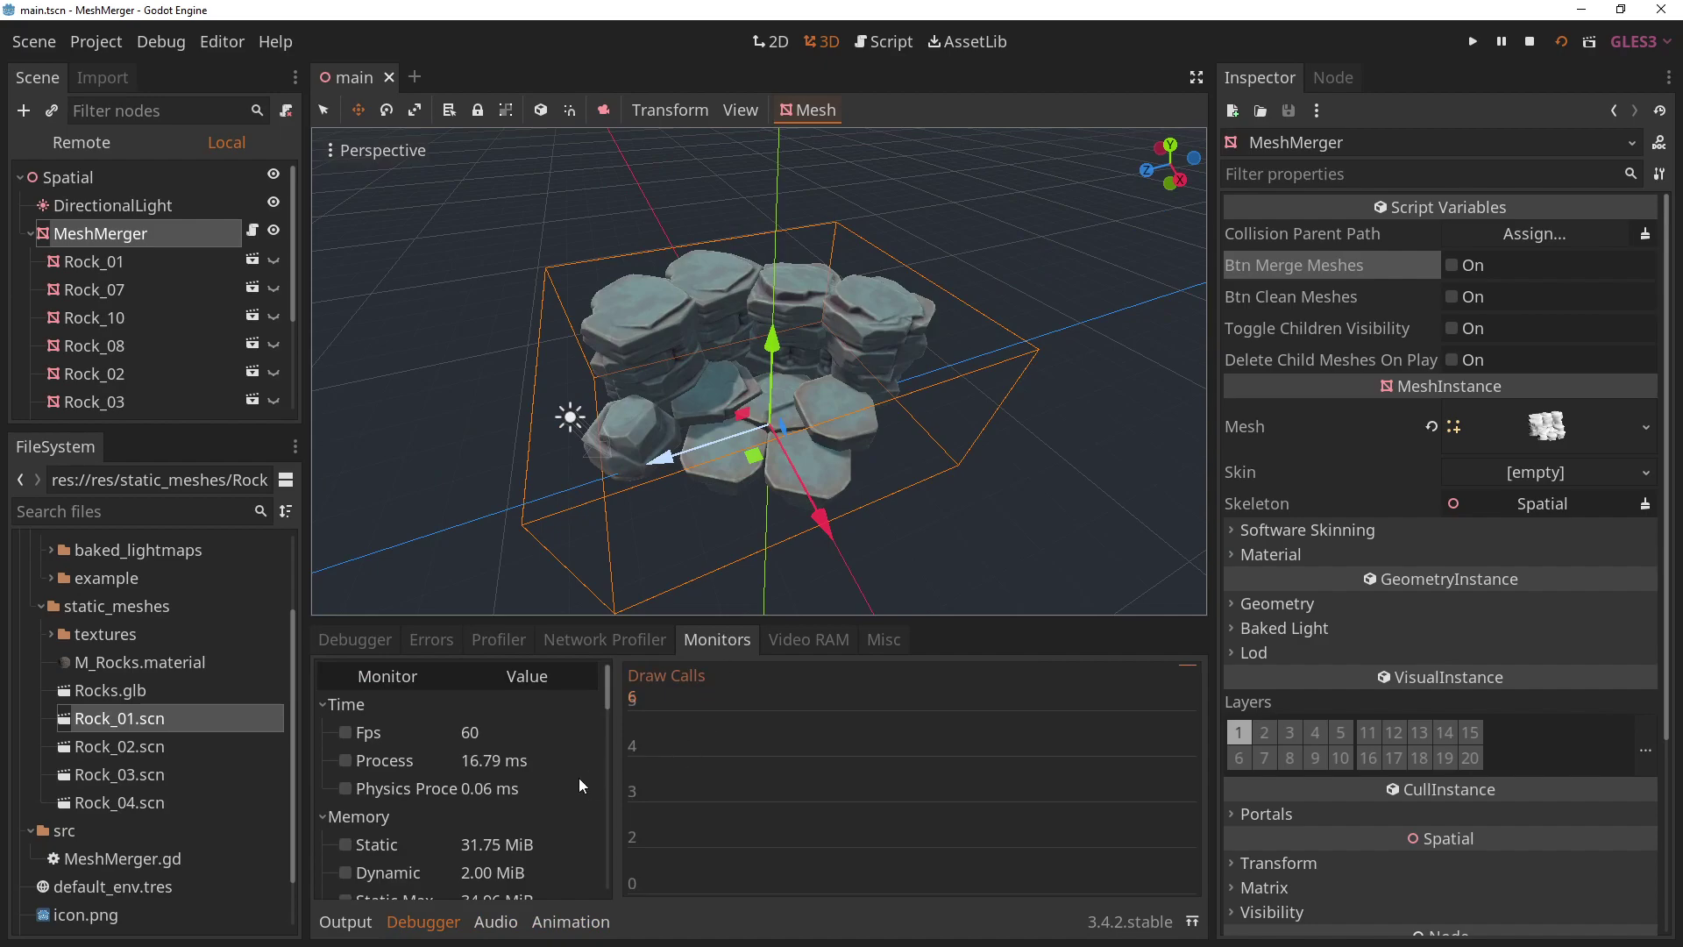
{"action": "left_click", "coordinate": [1529, 41]}
{"action": "middle_click_drag", "start_coordinate": [790, 431], "coordinate": [815, 361]}
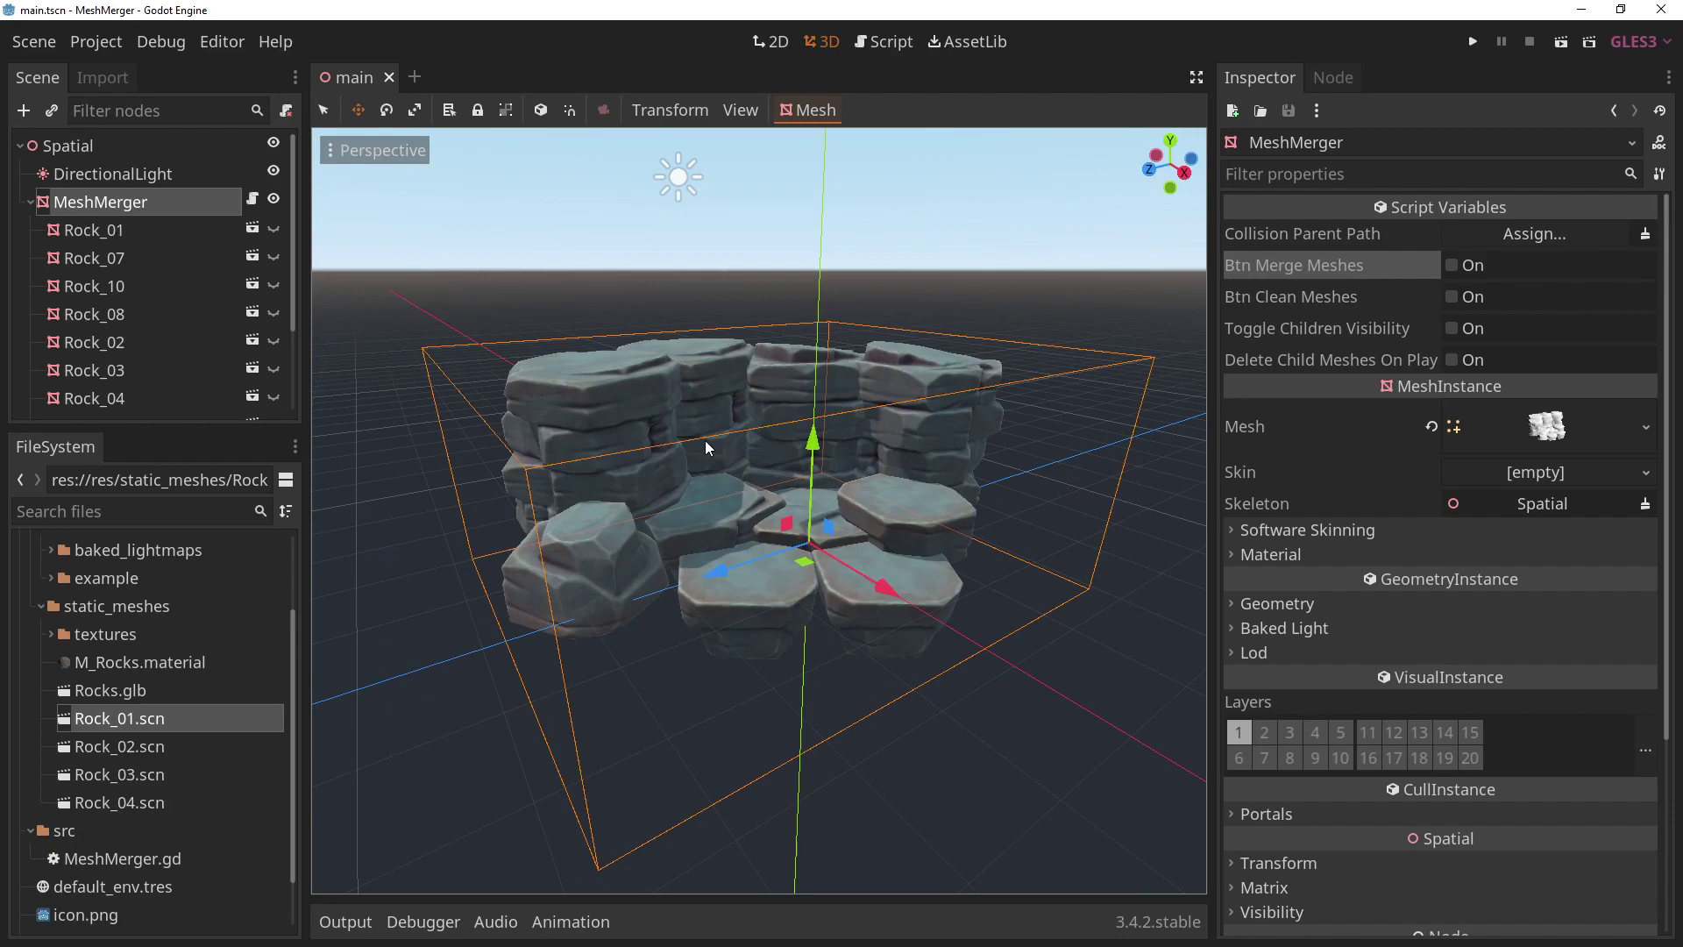
{"action": "scroll", "coordinate": [763, 439], "scroll_direction": "down", "scroll_amount": 5}
{"action": "middle_click_drag", "start_coordinate": [763, 438], "coordinate": [730, 493]}
{"action": "scroll", "coordinate": [729, 493], "scroll_direction": "up", "scroll_amount": 5}
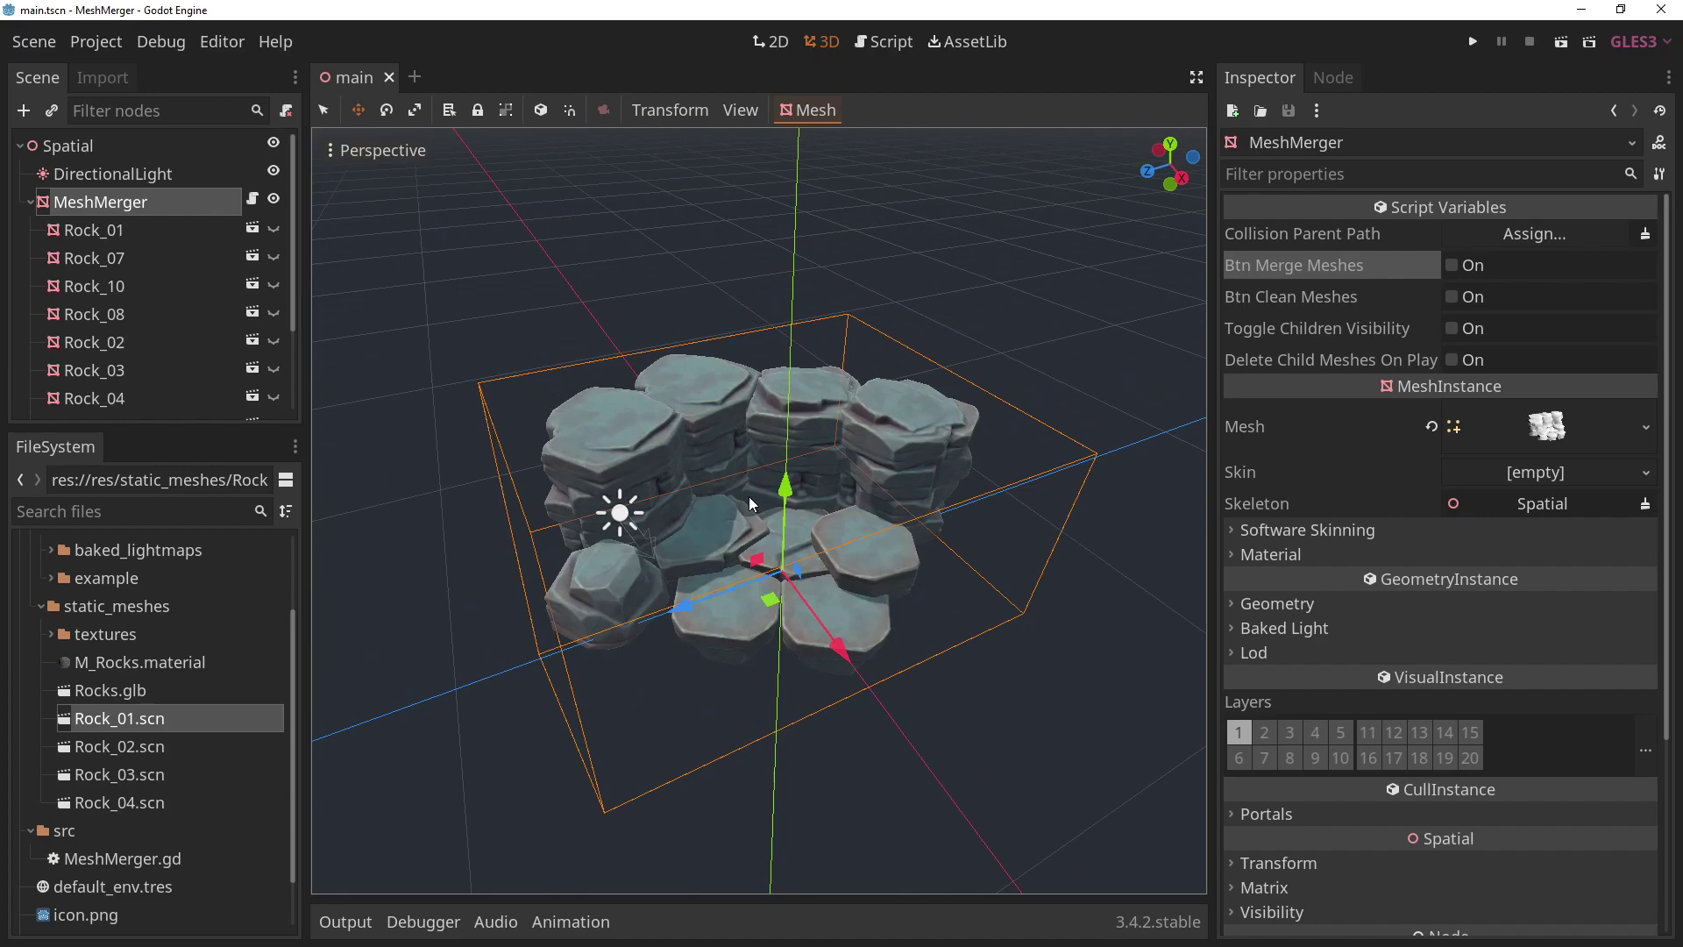
{"action": "middle_click_drag", "start_coordinate": [897, 449], "coordinate": [691, 489]}
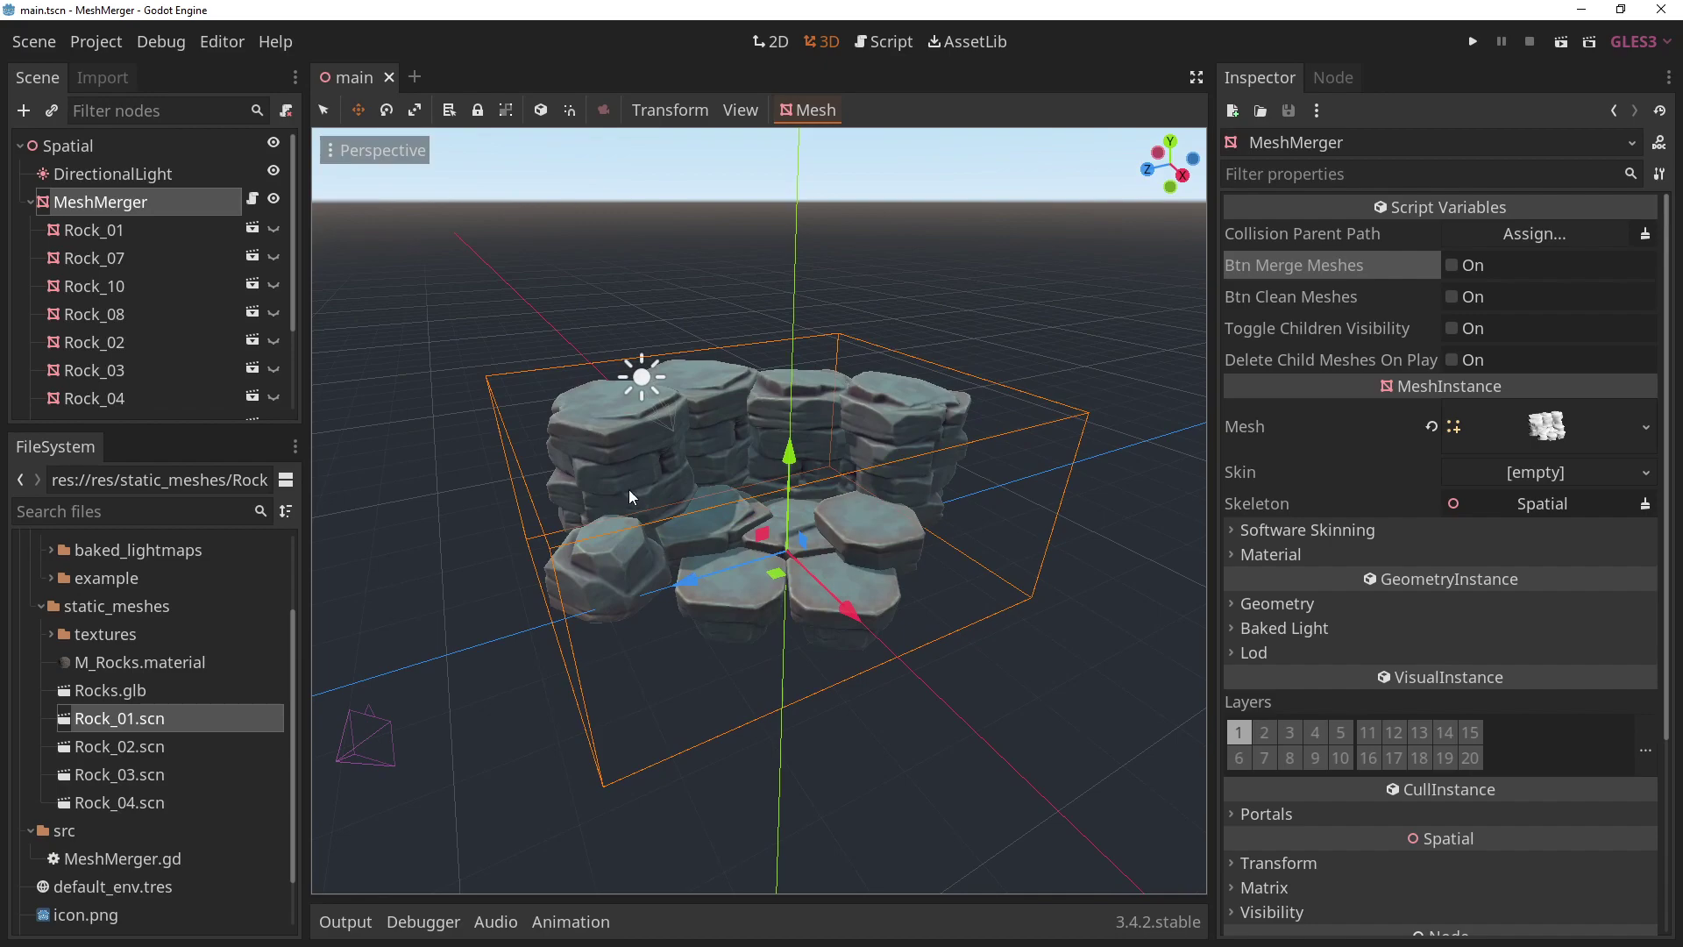
{"action": "left_click", "coordinate": [137, 231]}
{"action": "scroll", "coordinate": [137, 263], "scroll_direction": "down", "scroll_amount": 5}
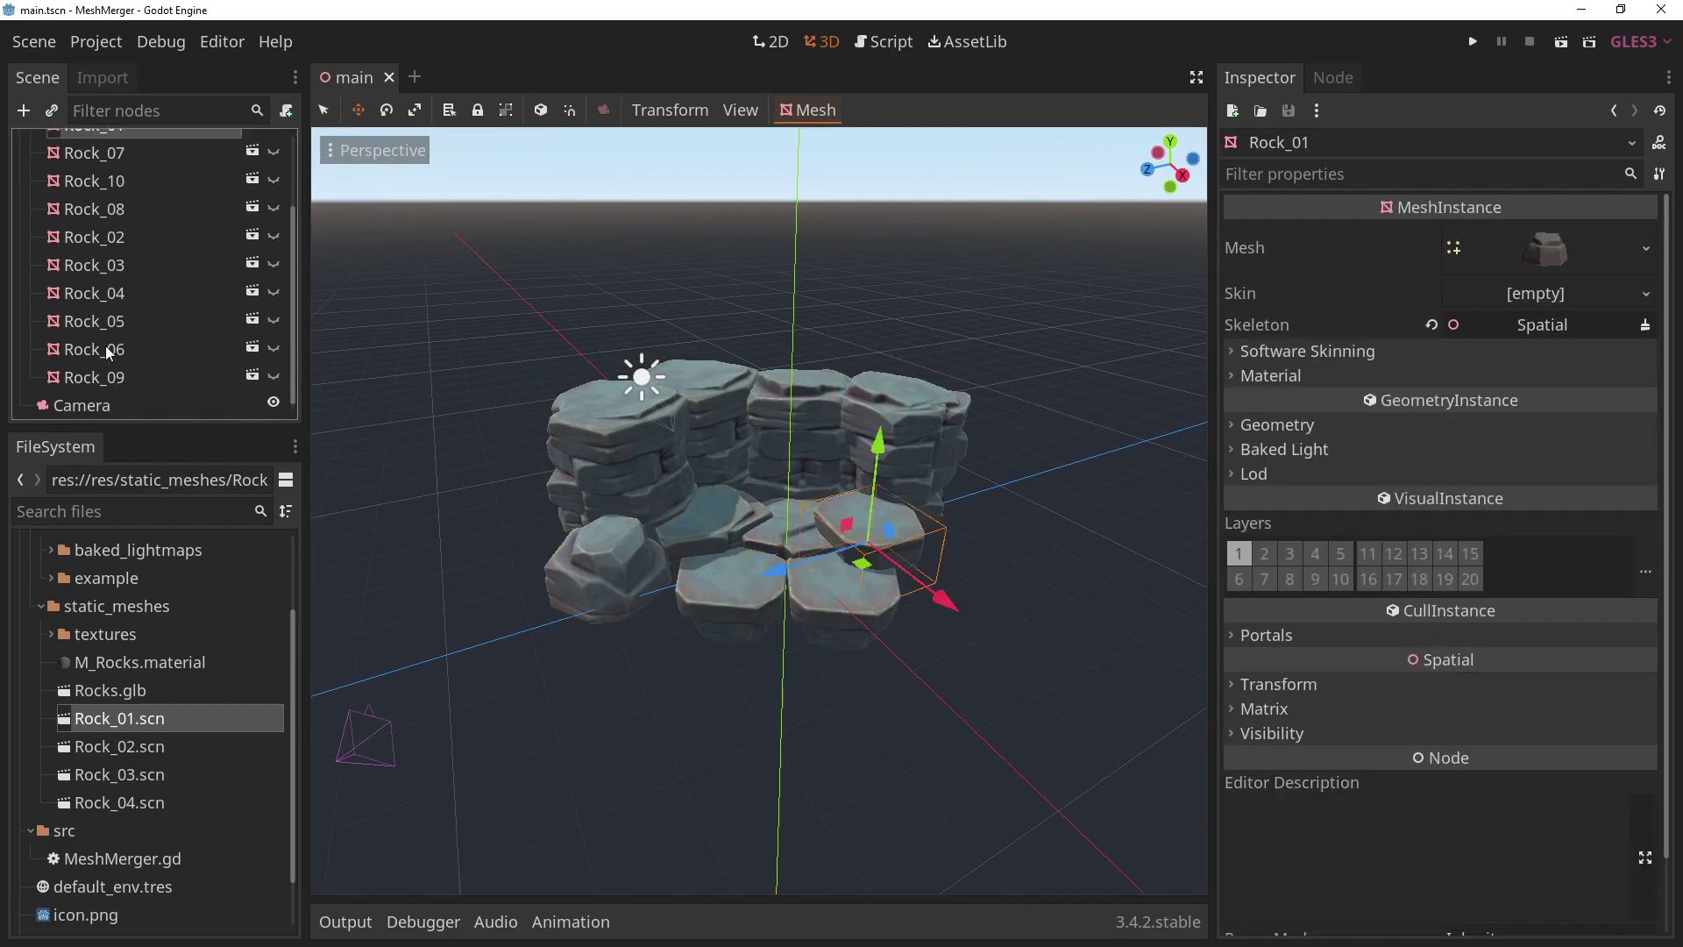
{"action": "left_click", "coordinate": [105, 368], "text": "shift"}
{"action": "scroll", "coordinate": [120, 350], "scroll_direction": "up", "scroll_amount": 5}
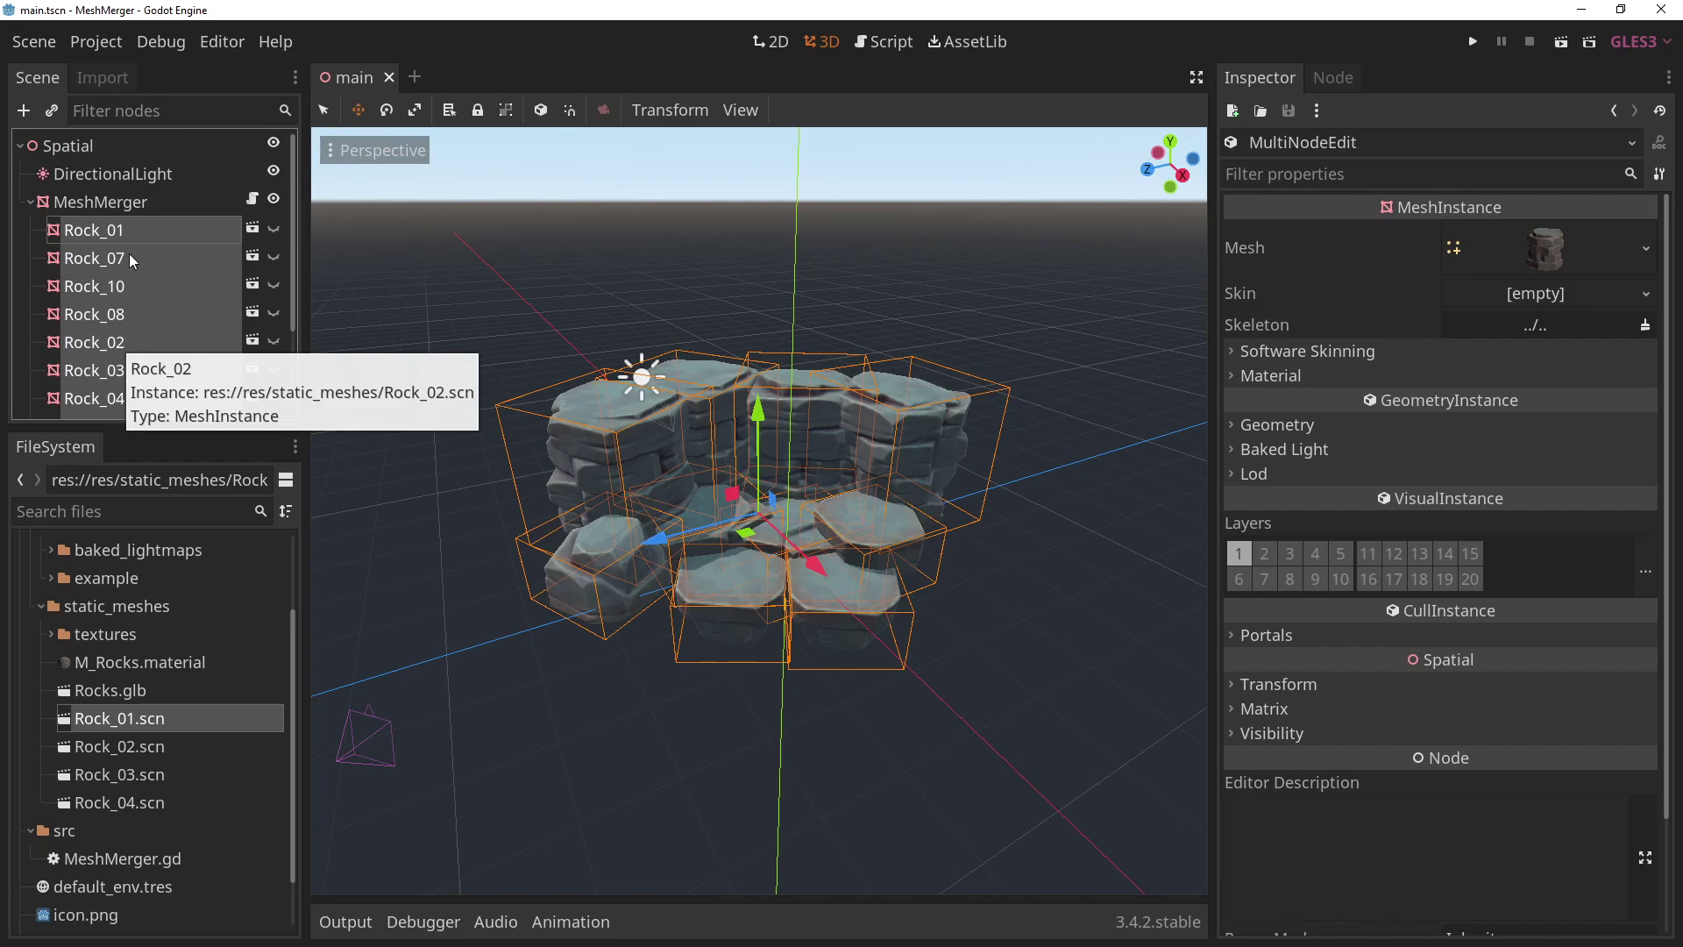
{"action": "left_click", "coordinate": [136, 203]}
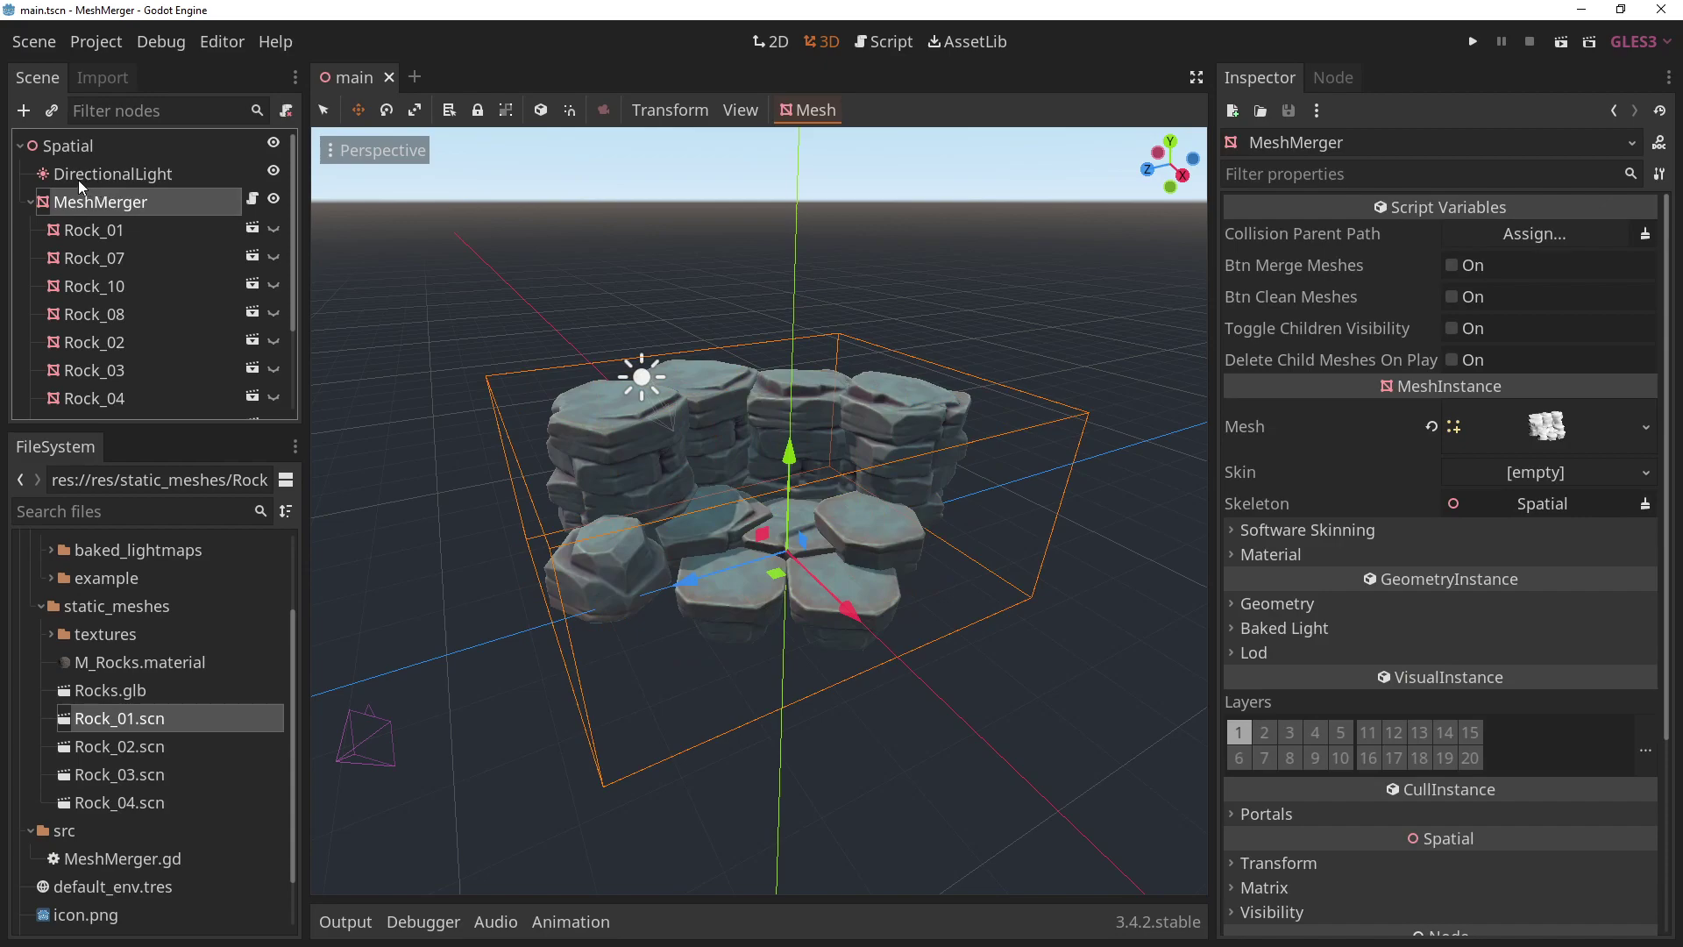
Create a StaticBody node and drag it to sit first under MeshMerger.
{"action": "left_click", "coordinate": [24, 111]}
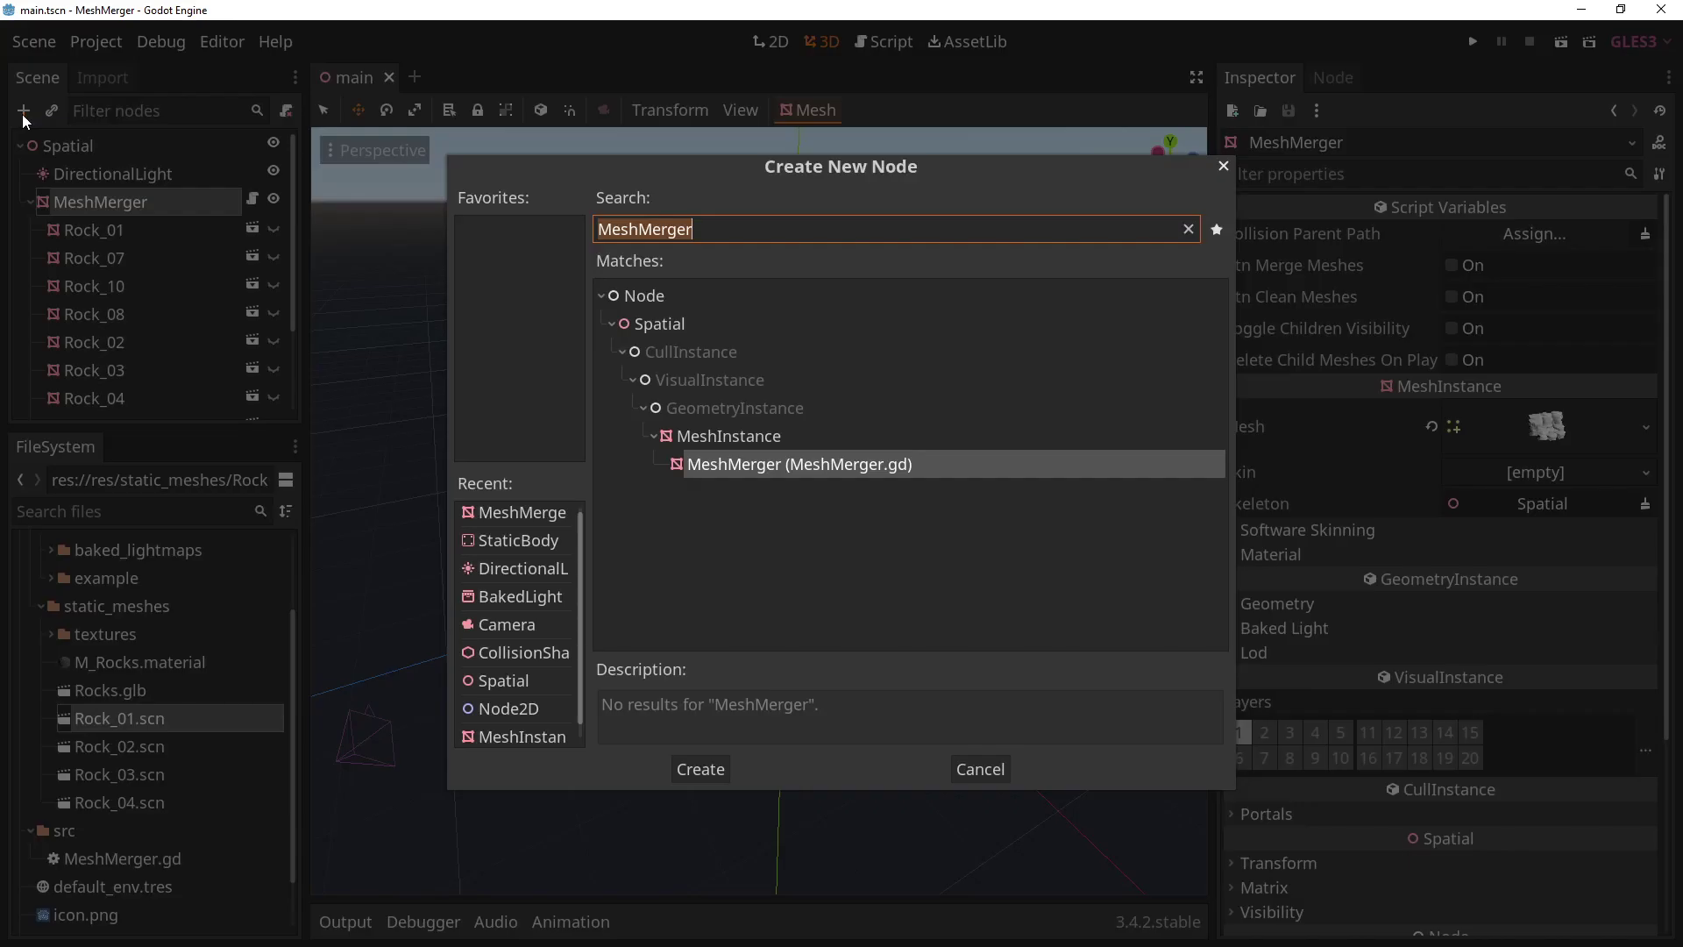
{"action": "type", "text": "StaticBo"}
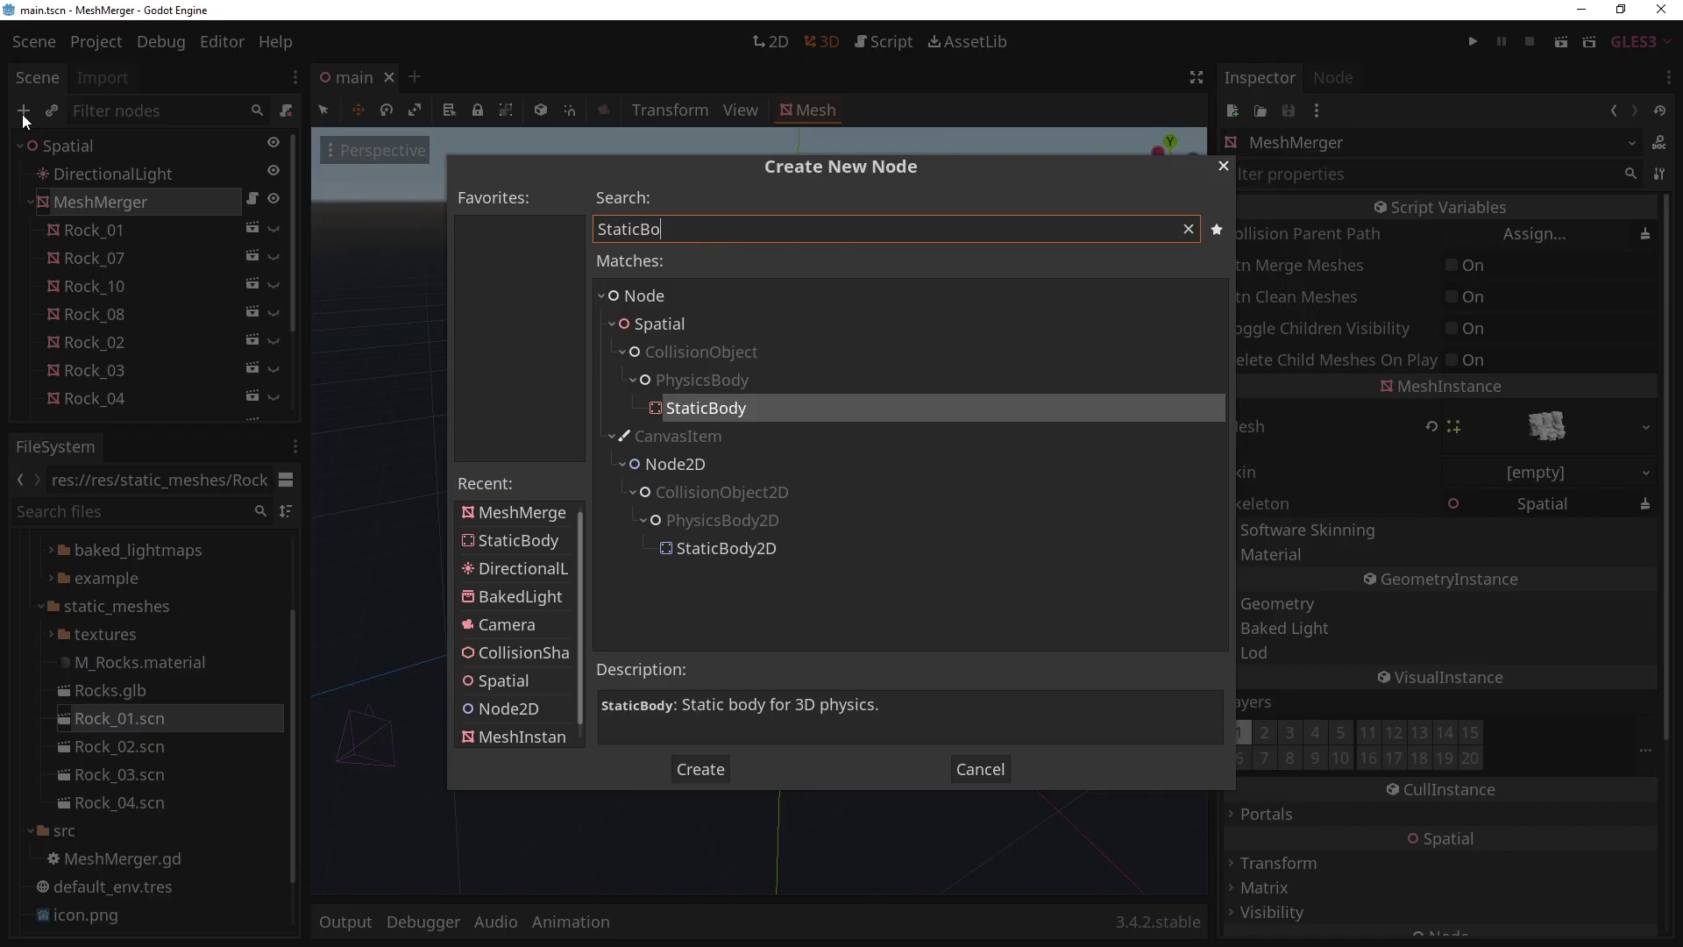
{"action": "key", "text": "Return"}
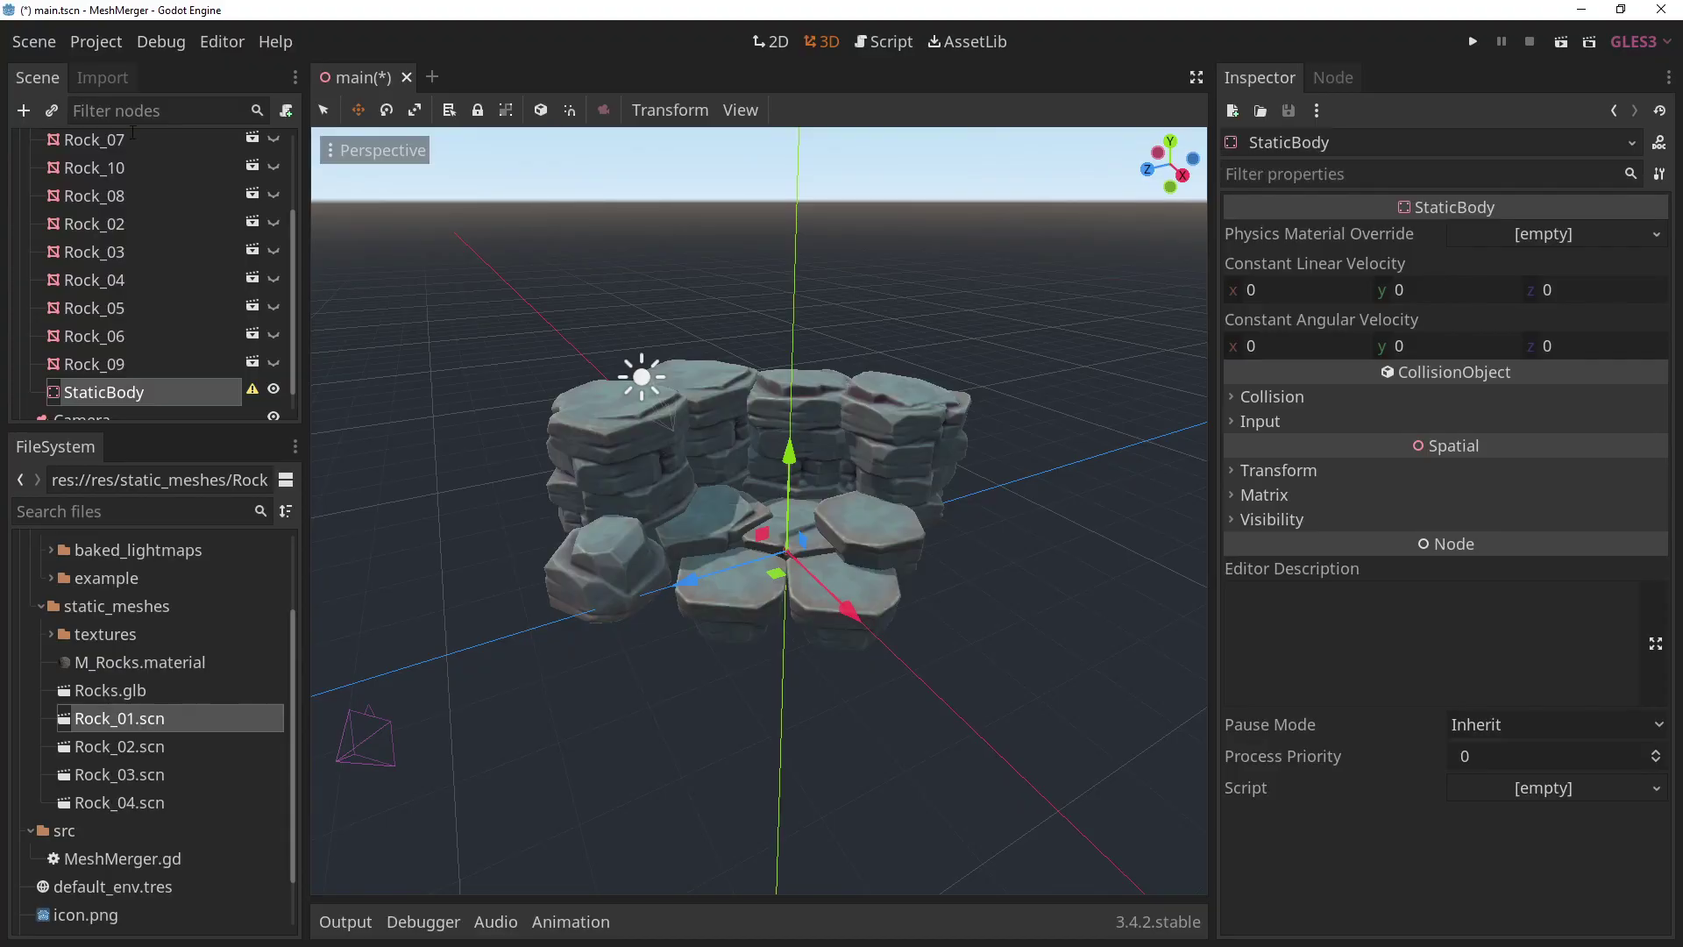
{"action": "scroll", "coordinate": [128, 377], "scroll_direction": "up", "scroll_amount": 2}
{"action": "scroll", "coordinate": [128, 377], "scroll_direction": "down", "scroll_amount": 2}
{"action": "left_click_drag", "start_coordinate": [125, 390], "coordinate": [123, 201]}
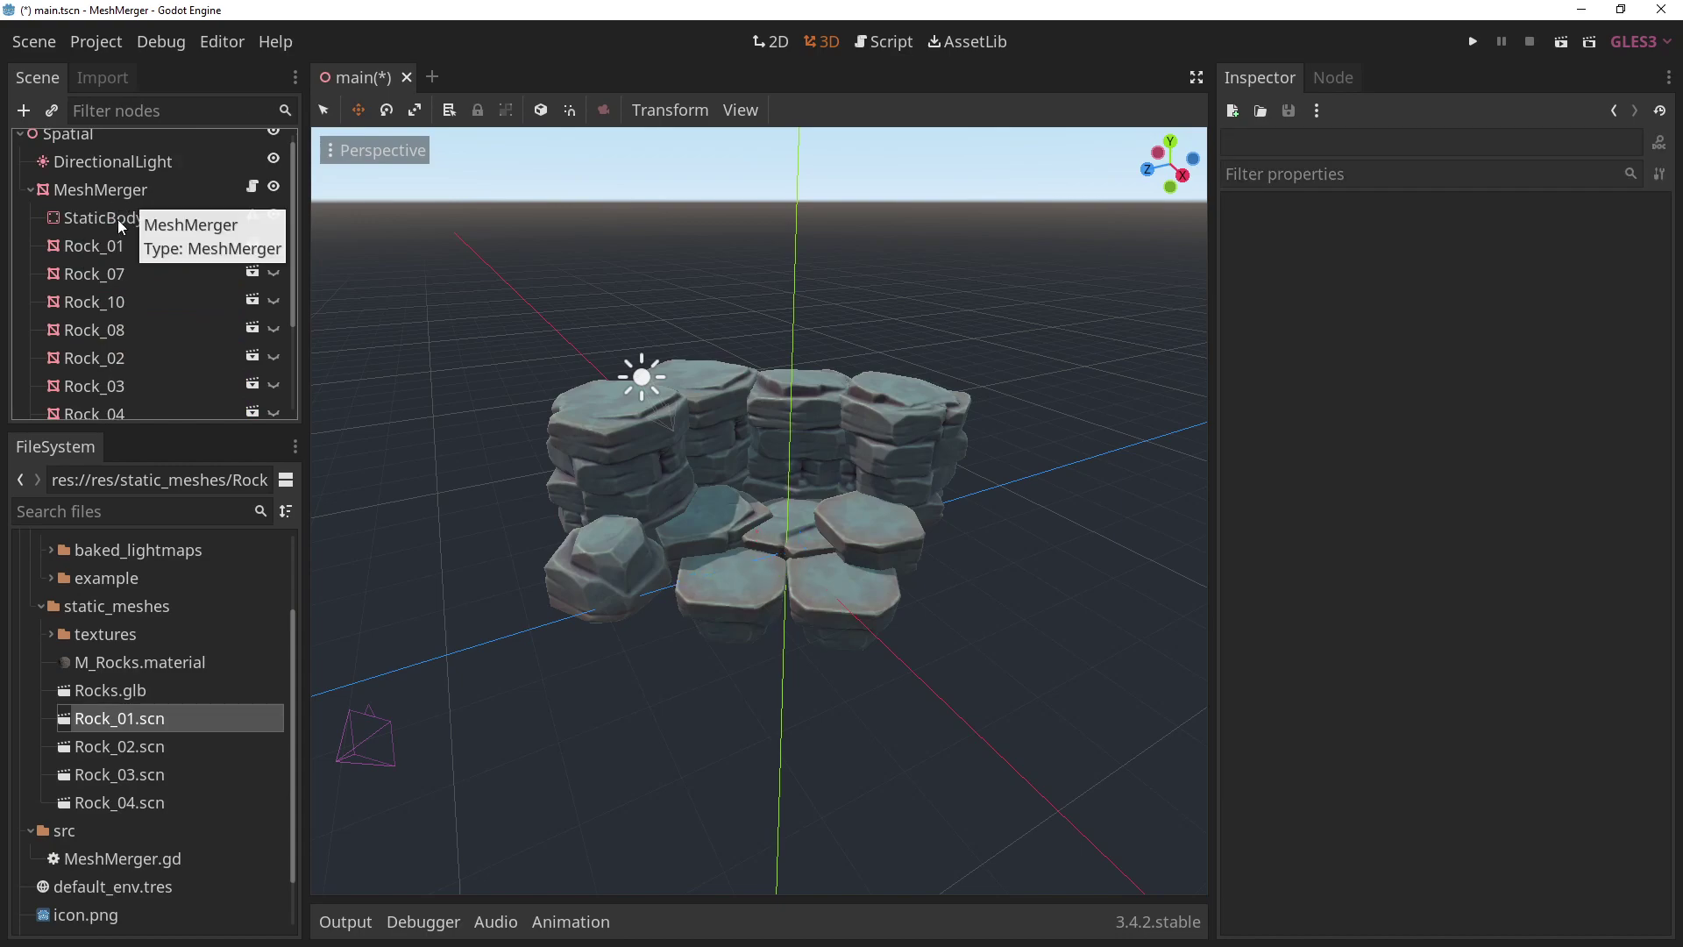
Set MeshMerger's Collision Parent Path to the StaticBody node.
{"action": "left_click", "coordinate": [98, 189]}
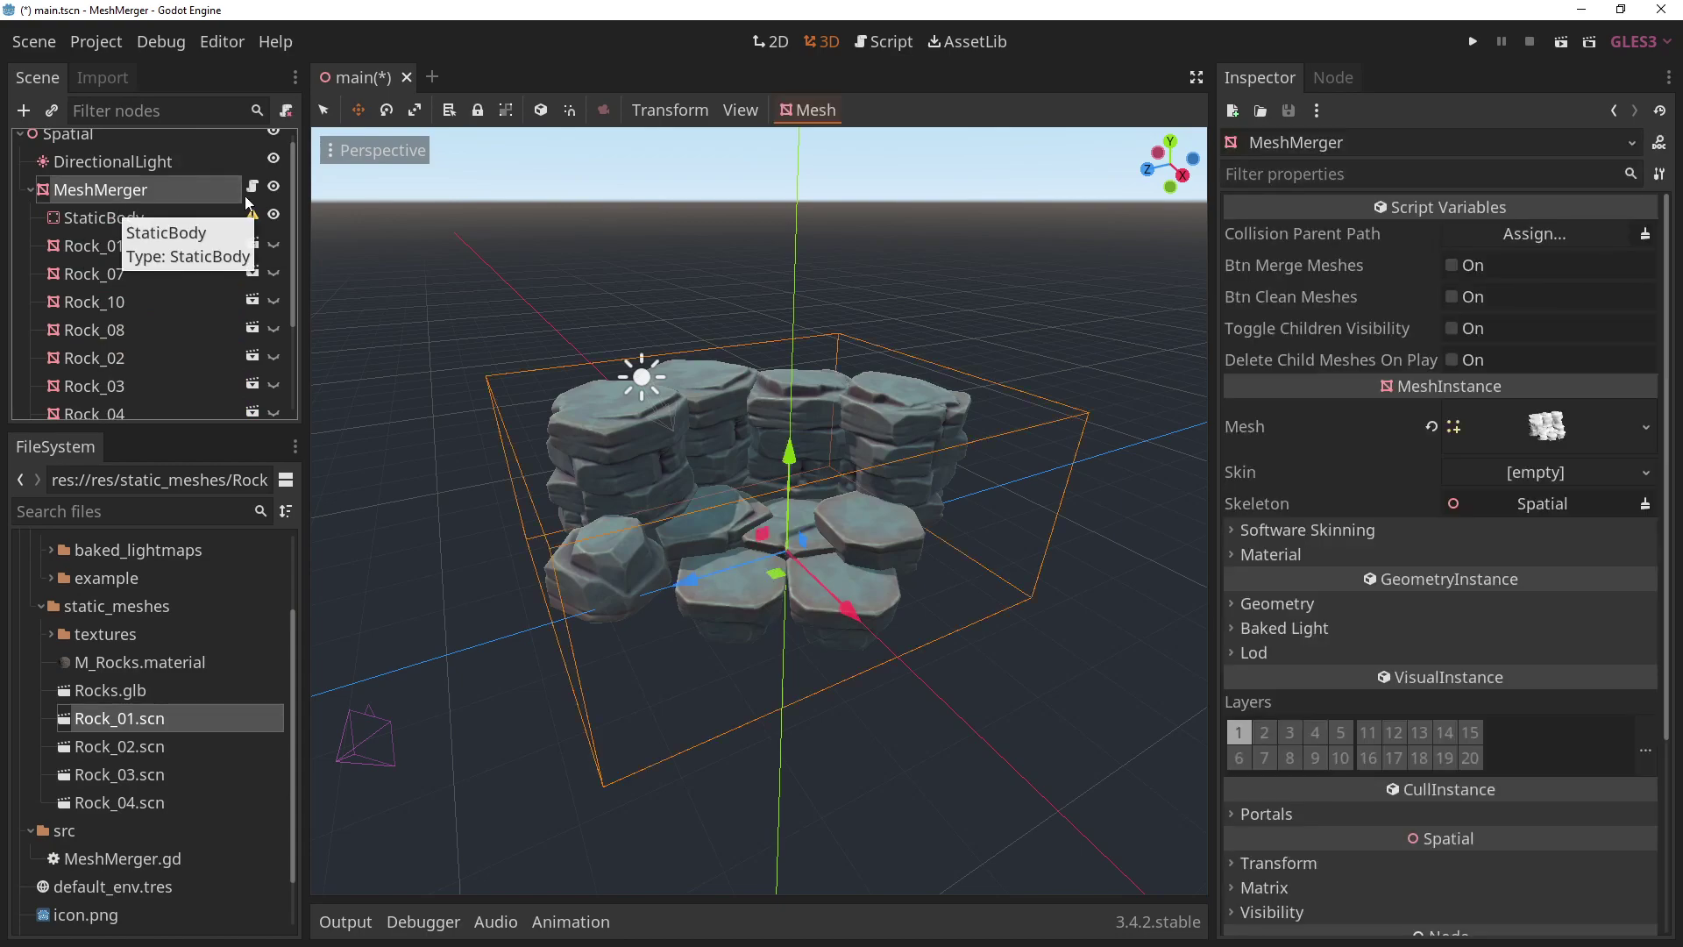
{"action": "left_click", "coordinate": [1476, 239]}
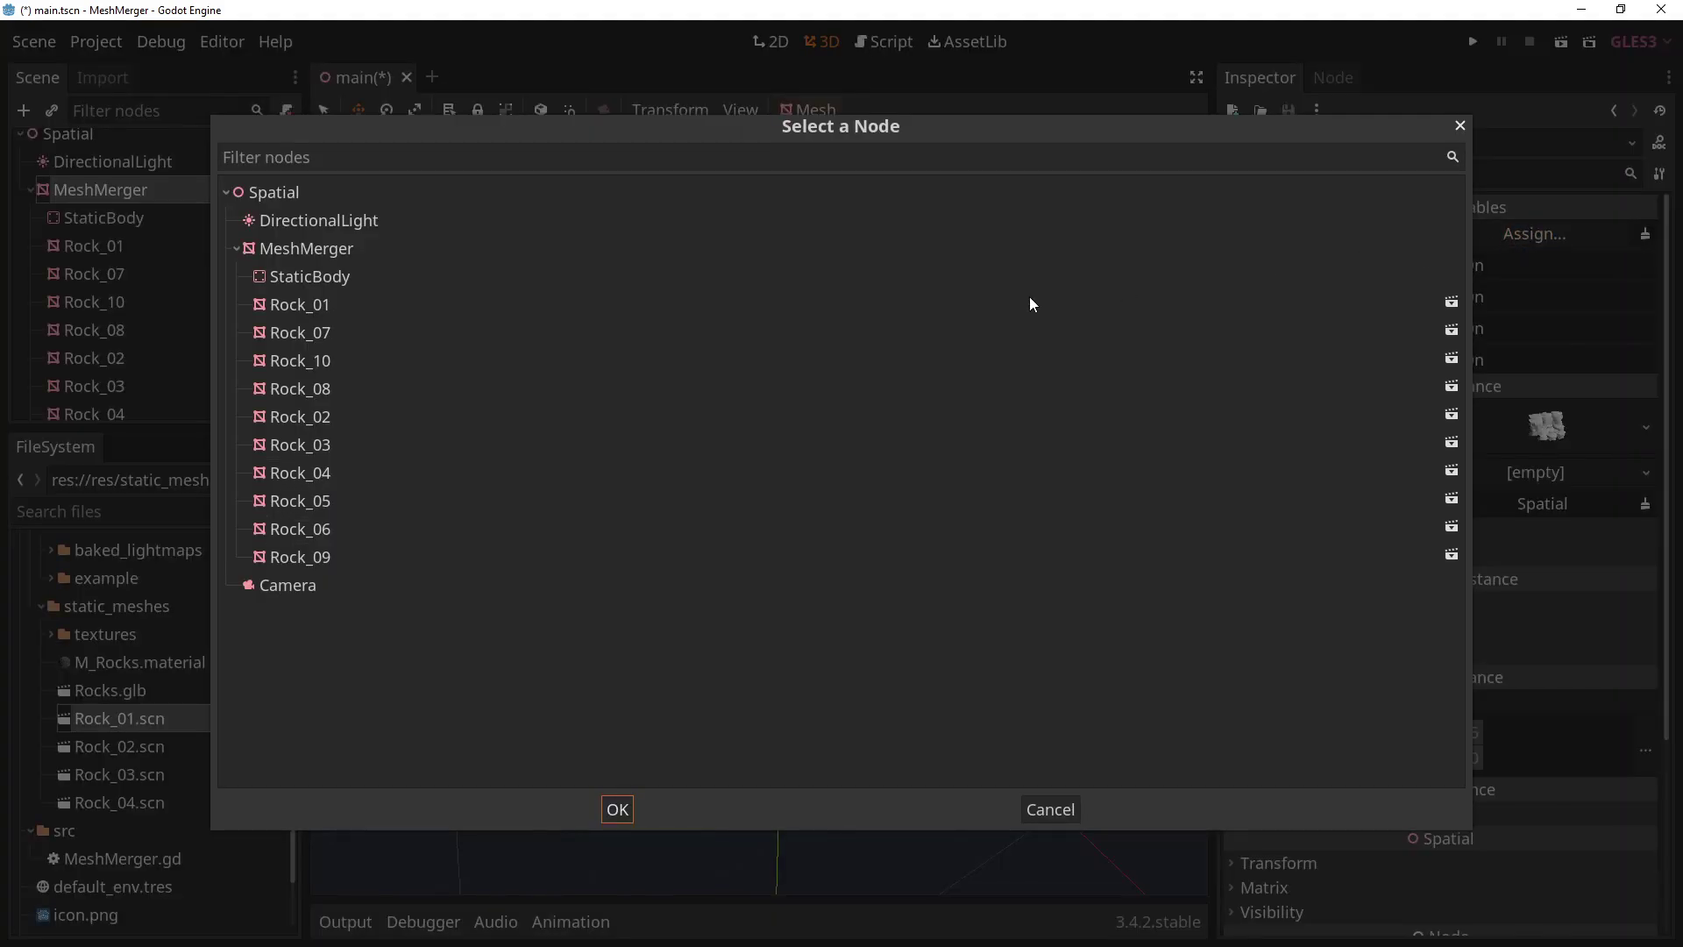
{"action": "double_click", "coordinate": [331, 274]}
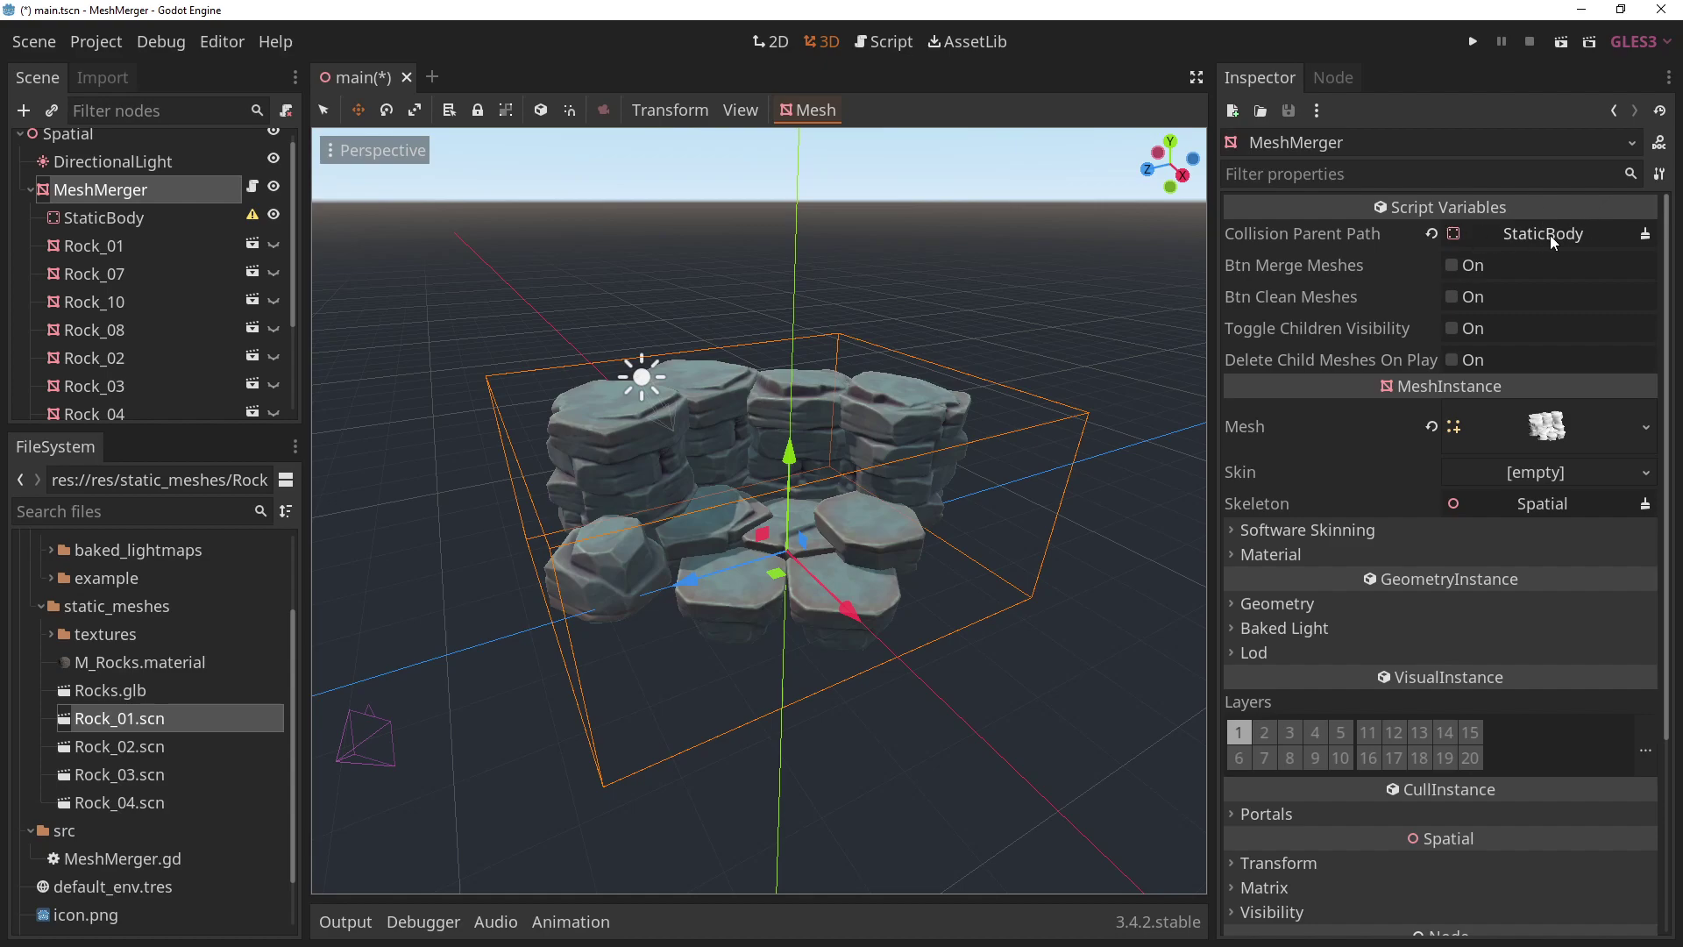
Merge meshes to generate CollisionShape through CollisionShape10 under StaticBody, inspect them, then collapse StaticBody.
{"action": "left_click", "coordinate": [1476, 267]}
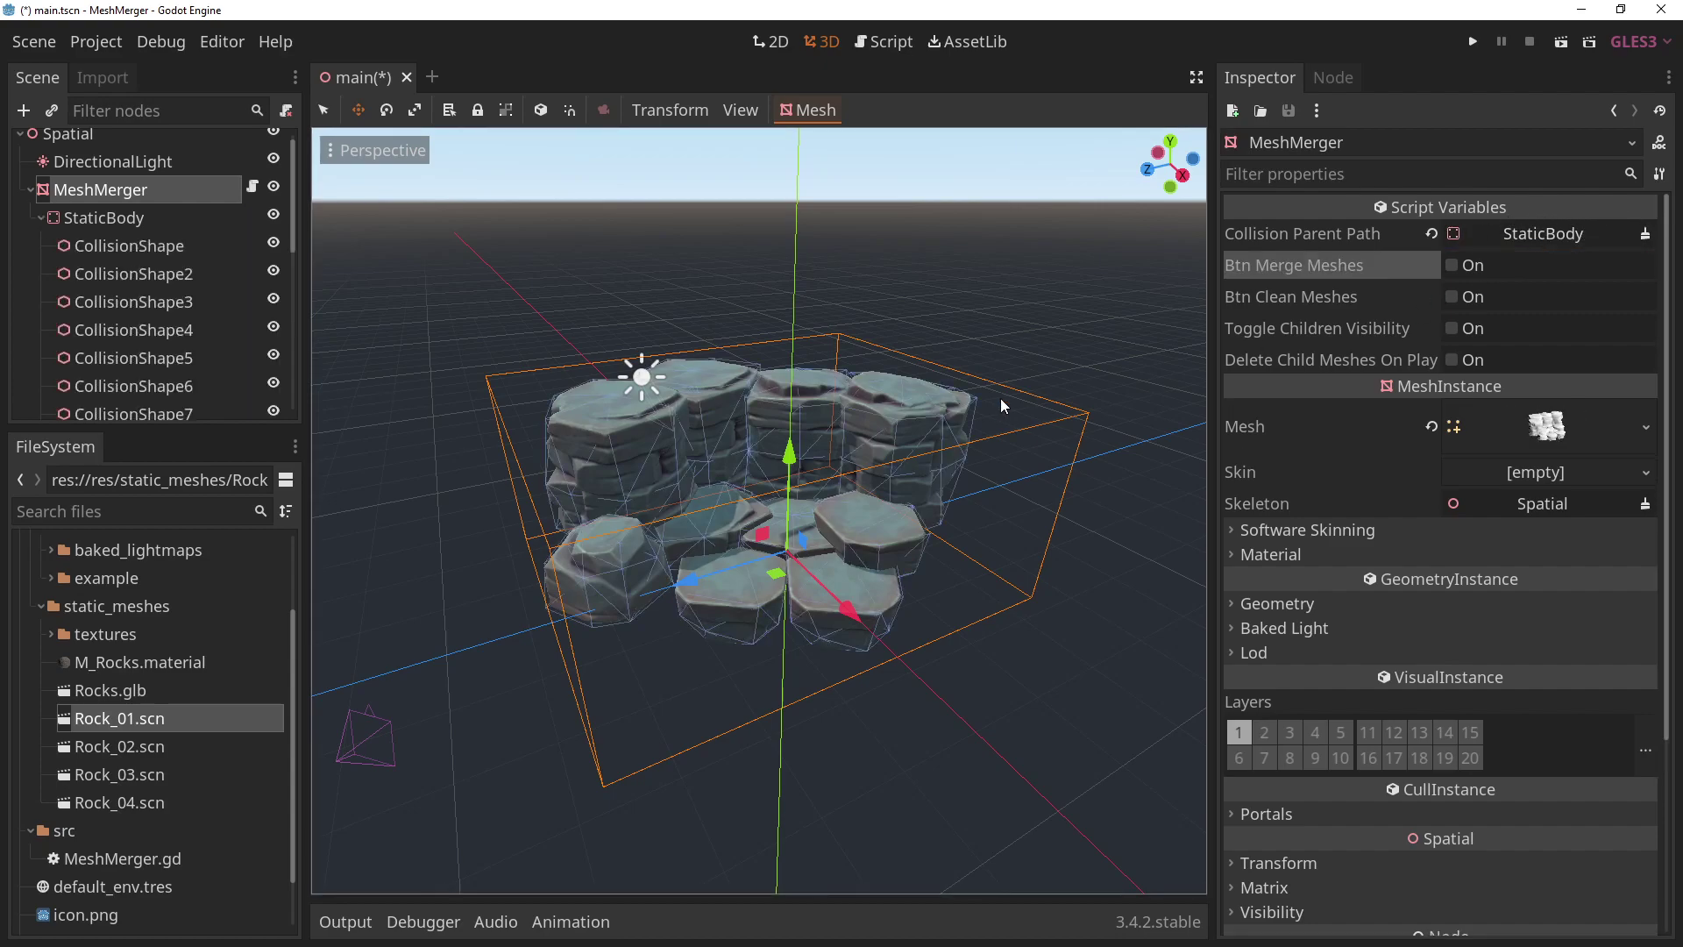
{"action": "left_click", "coordinate": [114, 221]}
{"action": "scroll", "coordinate": [118, 259], "scroll_direction": "down", "scroll_amount": 1}
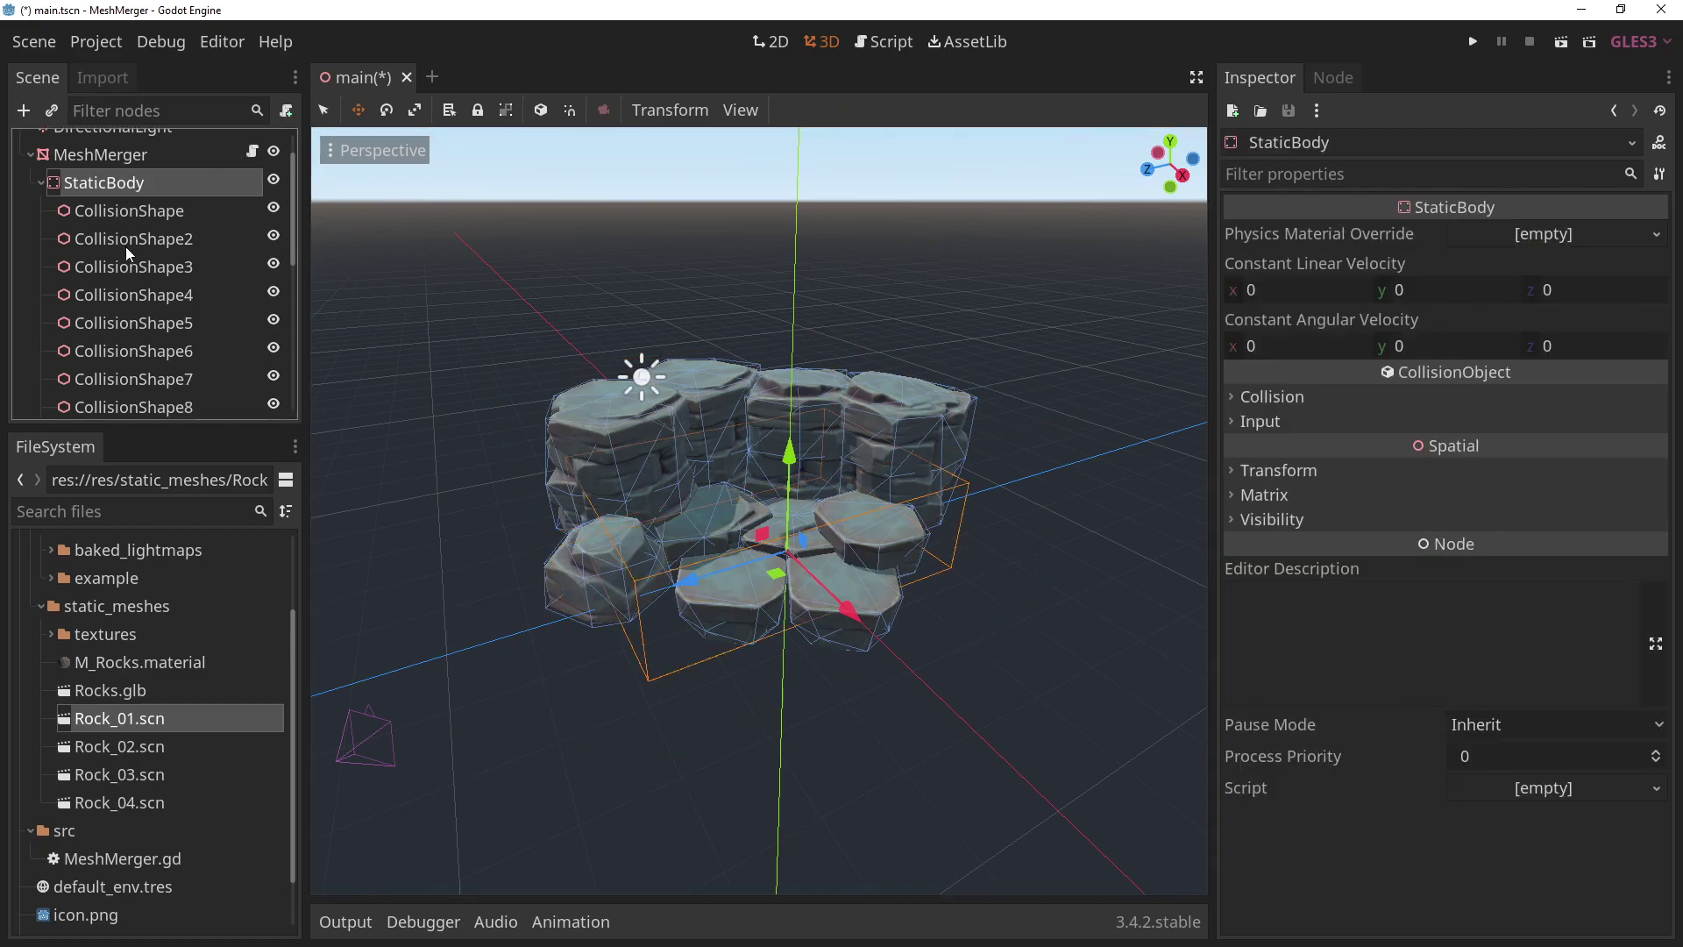
{"action": "scroll", "coordinate": [126, 250], "scroll_direction": "down", "scroll_amount": 3}
{"action": "left_click", "coordinate": [161, 359]}
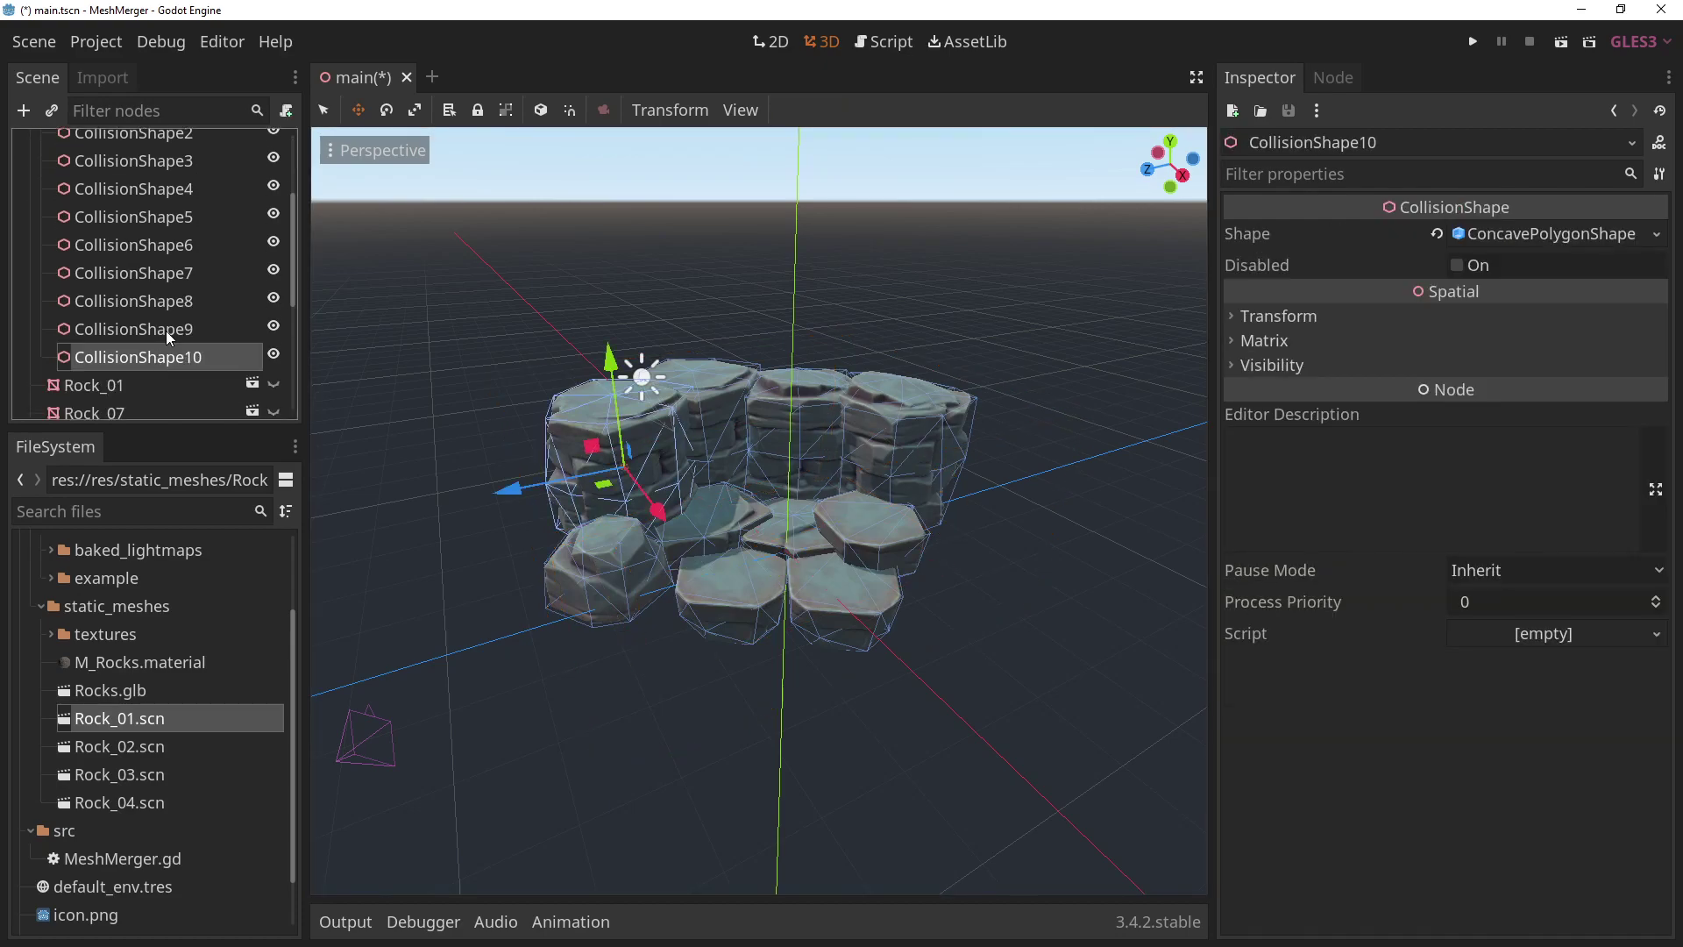
{"action": "scroll", "coordinate": [160, 249], "scroll_direction": "up", "scroll_amount": 4}
{"action": "left_click", "coordinate": [149, 250], "text": "shift"}
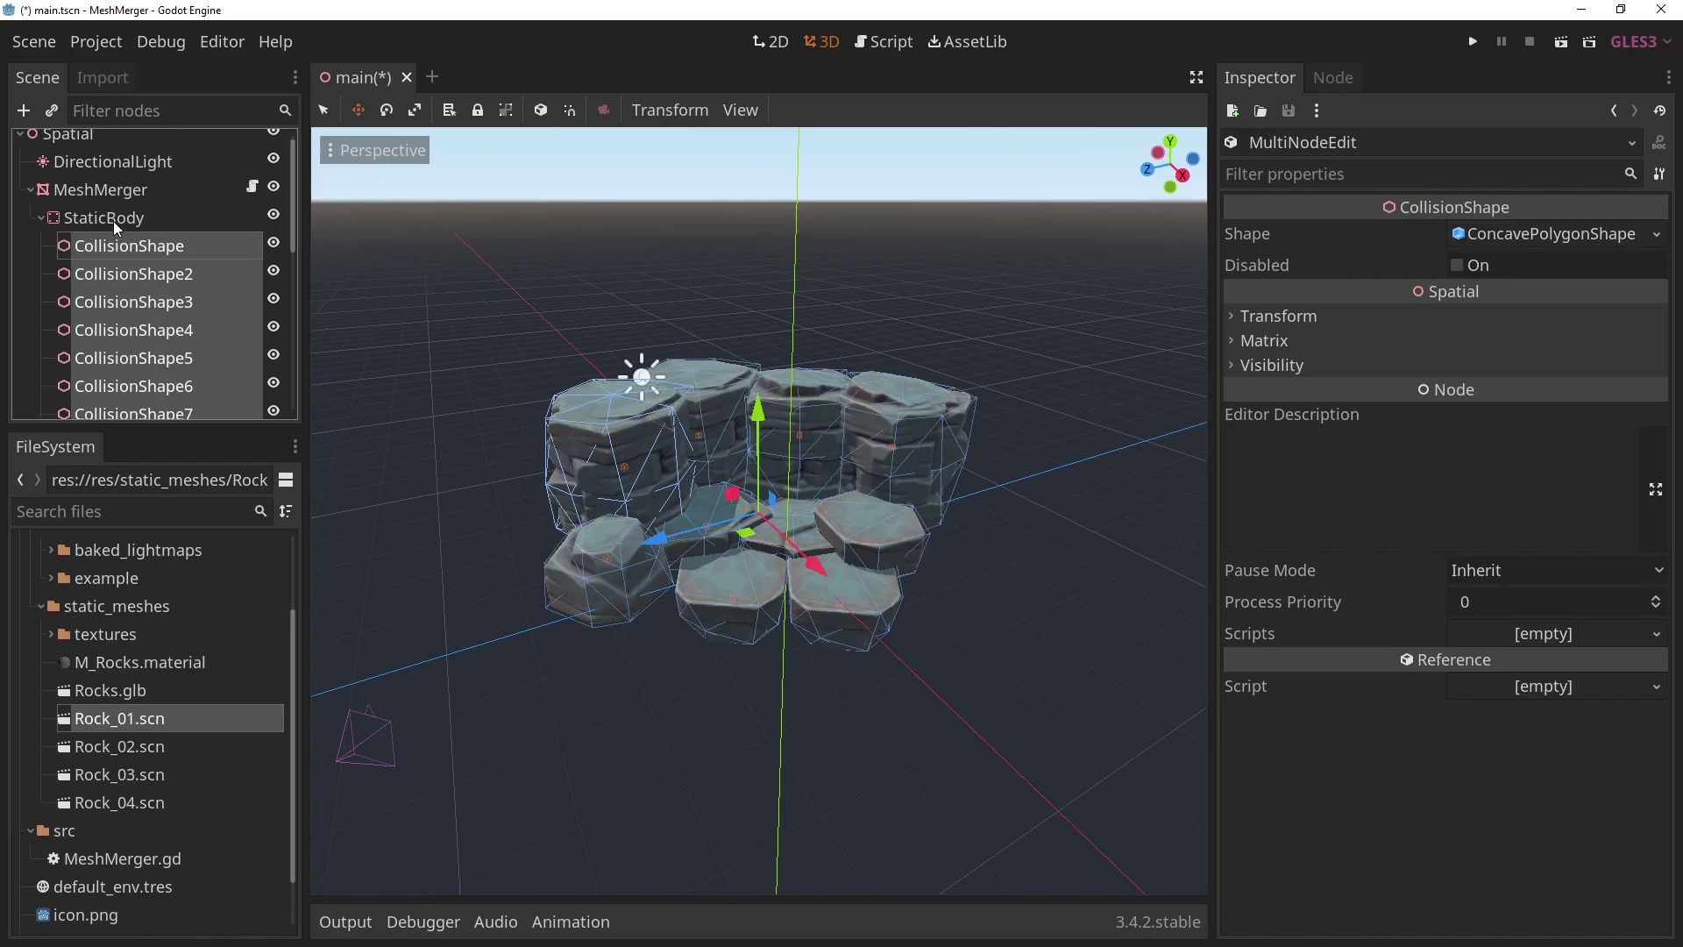
{"action": "left_click", "coordinate": [47, 216]}
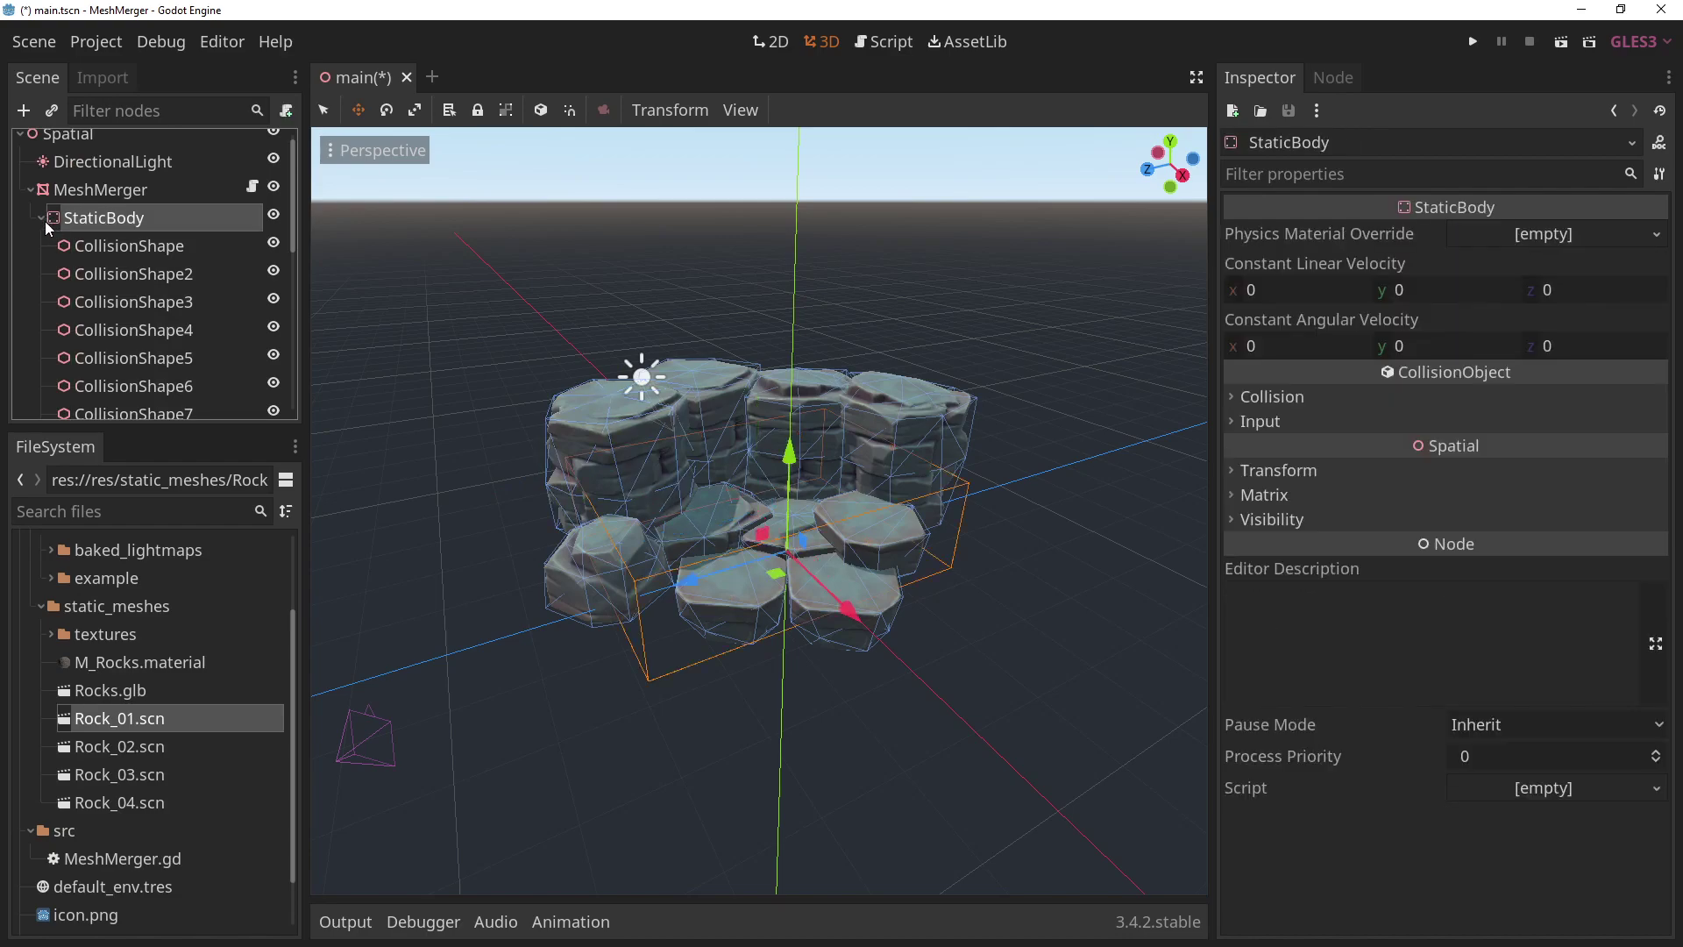
{"action": "left_click", "coordinate": [41, 218]}
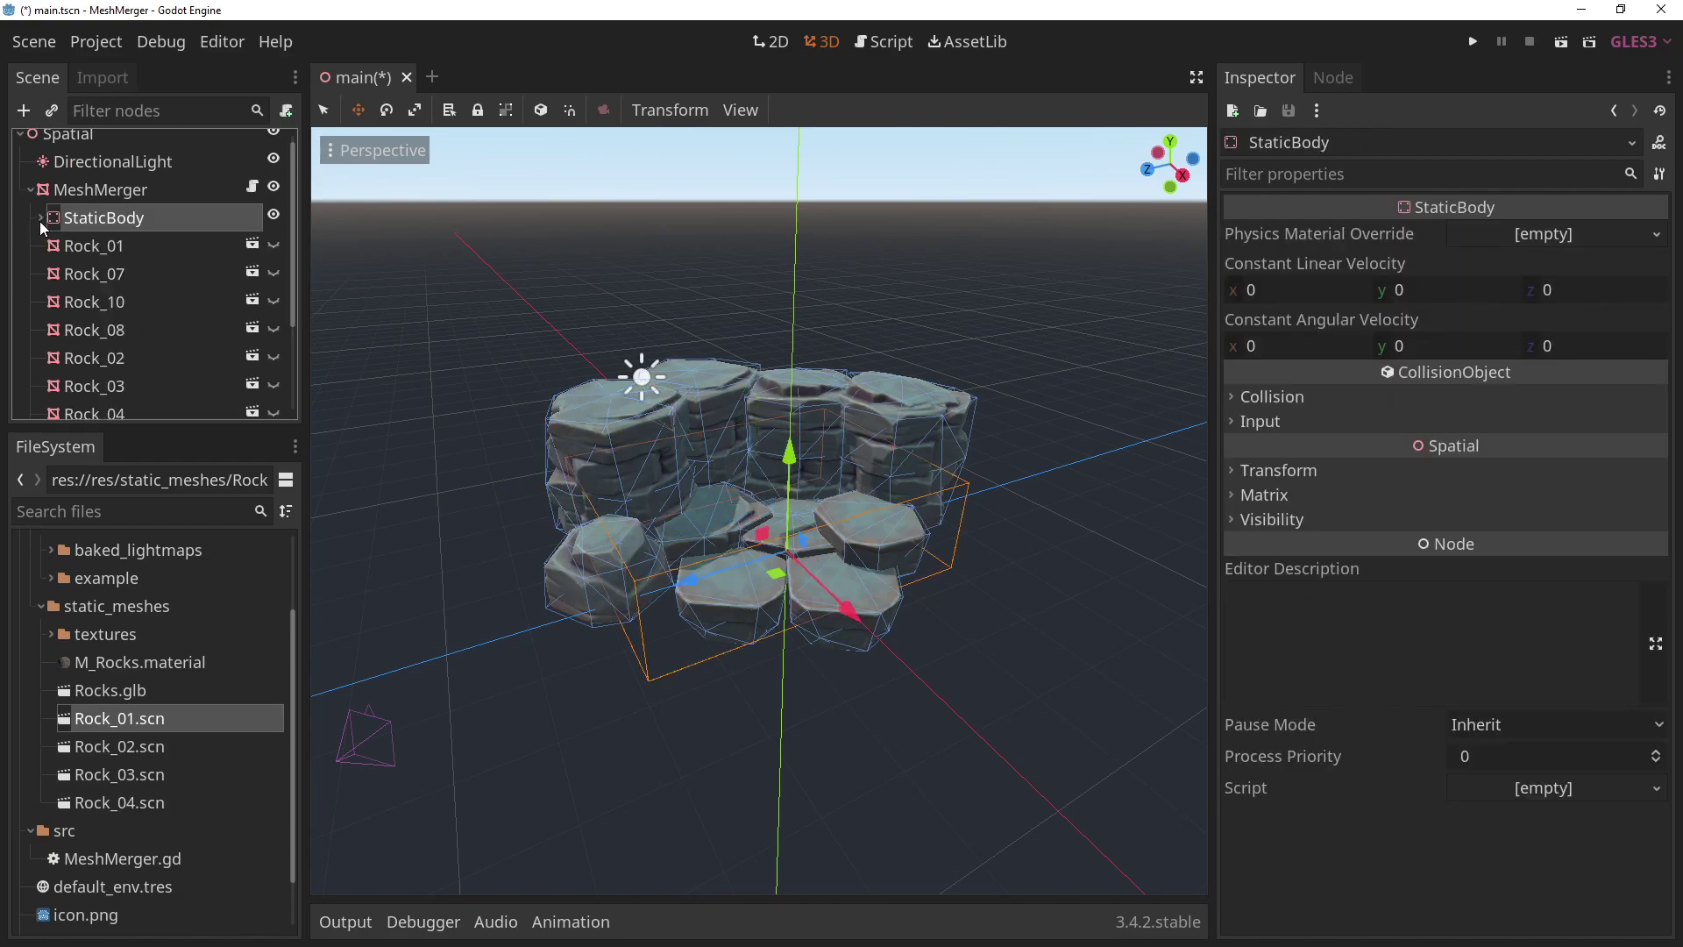
Check Rock_01's mesh properties, then return to MeshMerger's merge settings.
{"action": "left_click", "coordinate": [101, 248]}
{"action": "scroll", "coordinate": [137, 336], "scroll_direction": "down", "scroll_amount": 2}
{"action": "scroll", "coordinate": [138, 335], "scroll_direction": "down", "scroll_amount": 2}
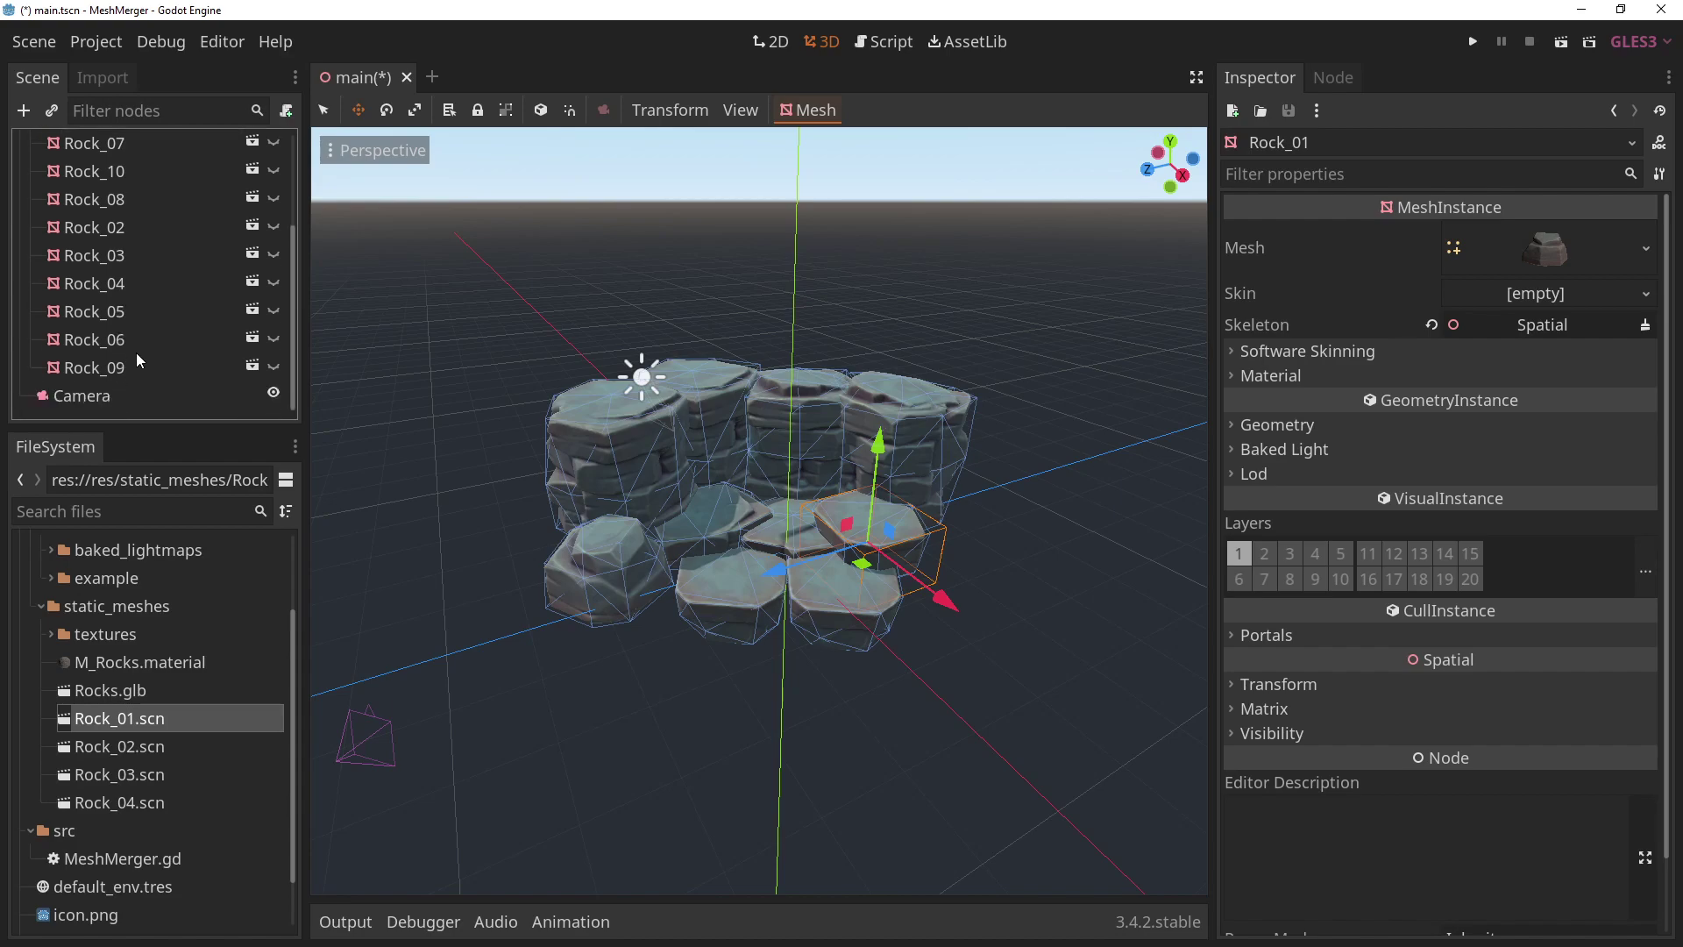
{"action": "scroll", "coordinate": [135, 353], "scroll_direction": "up", "scroll_amount": 4}
{"action": "left_click", "coordinate": [101, 201]}
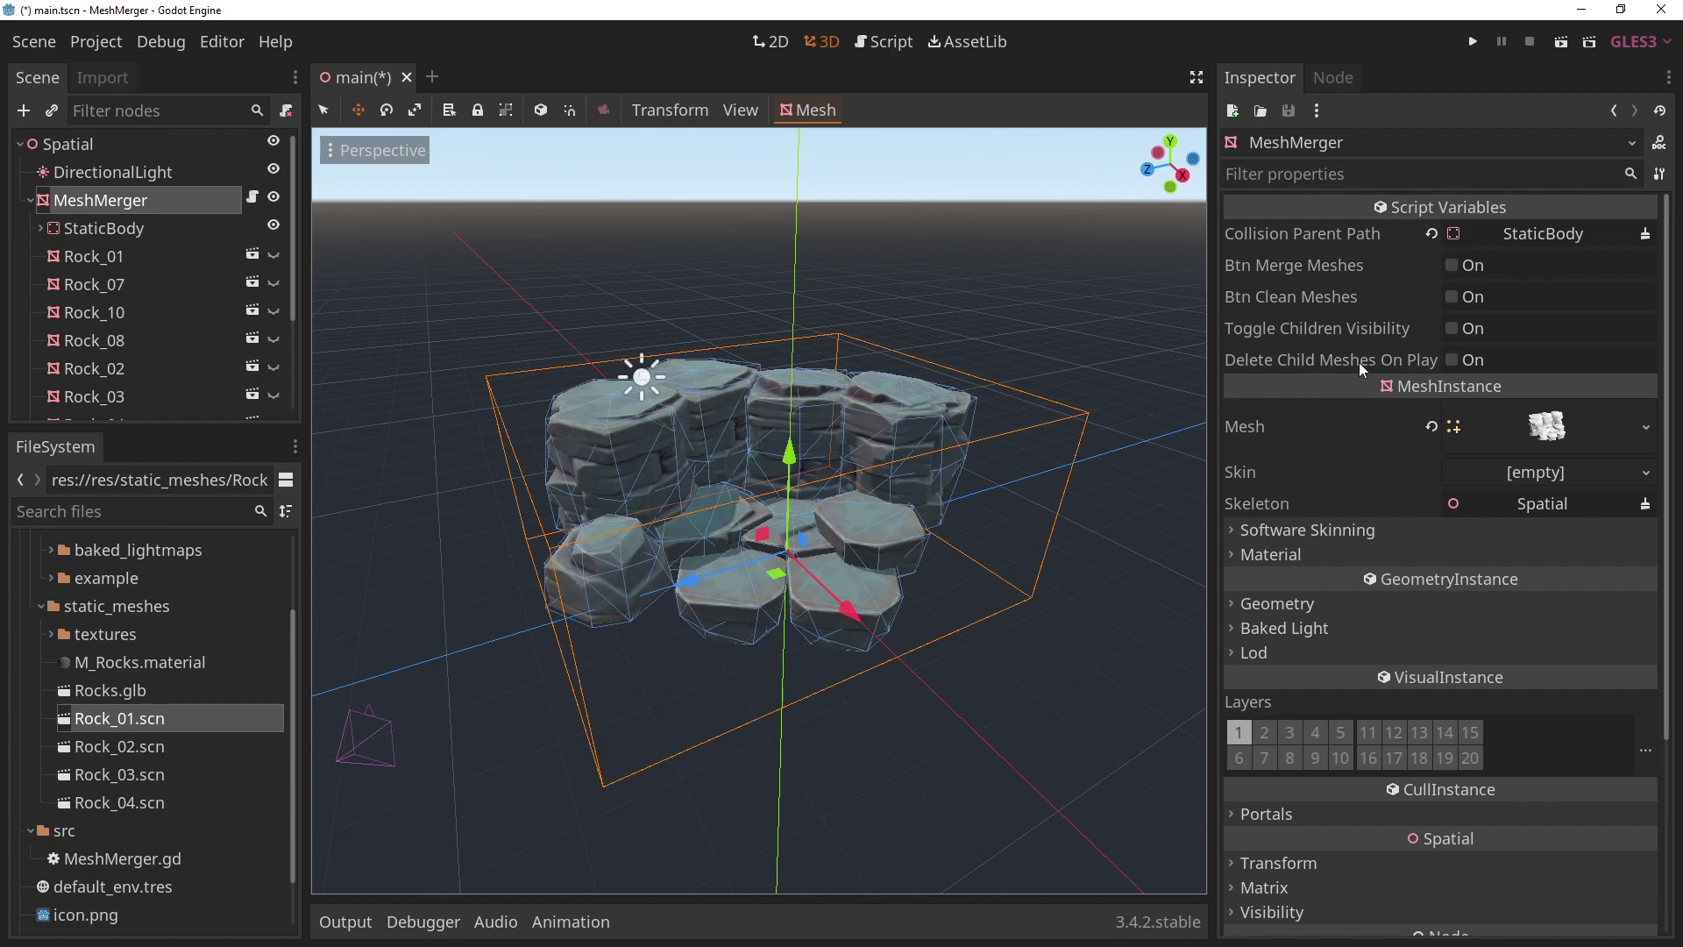
Enable Delete Child Meshes On Play and run the scene, inspecting StaticBody's CollisionShapes in the Remote tree.
{"action": "left_click", "coordinate": [1450, 361]}
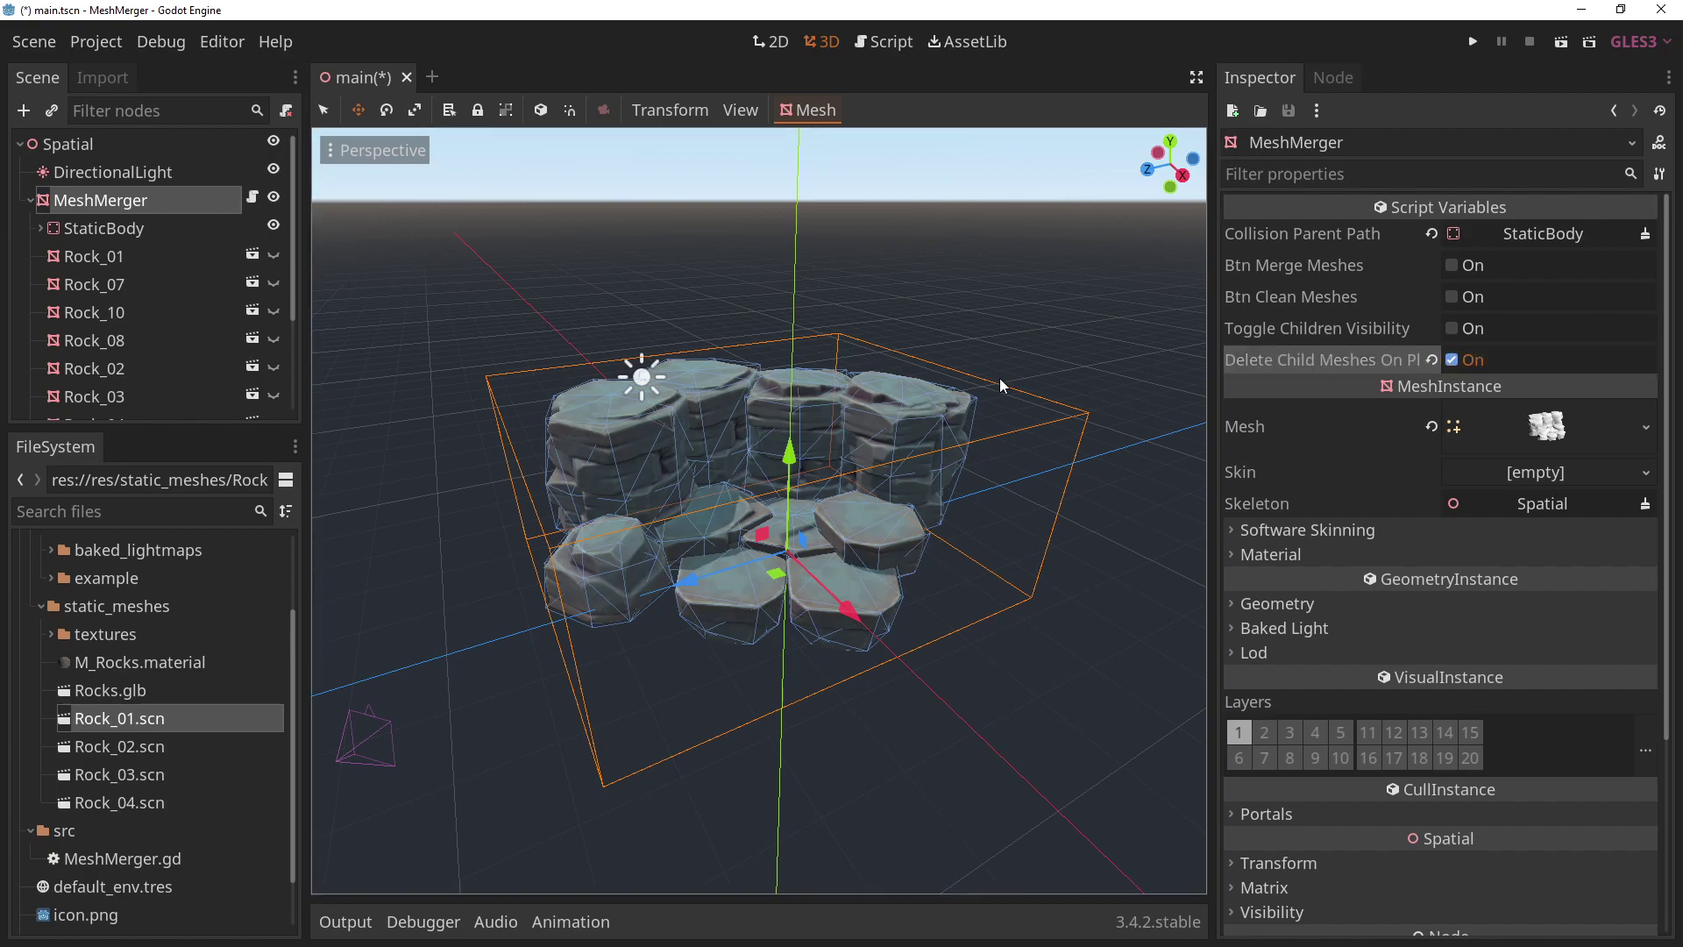
{"action": "middle_click_drag", "start_coordinate": [559, 401], "coordinate": [576, 380]}
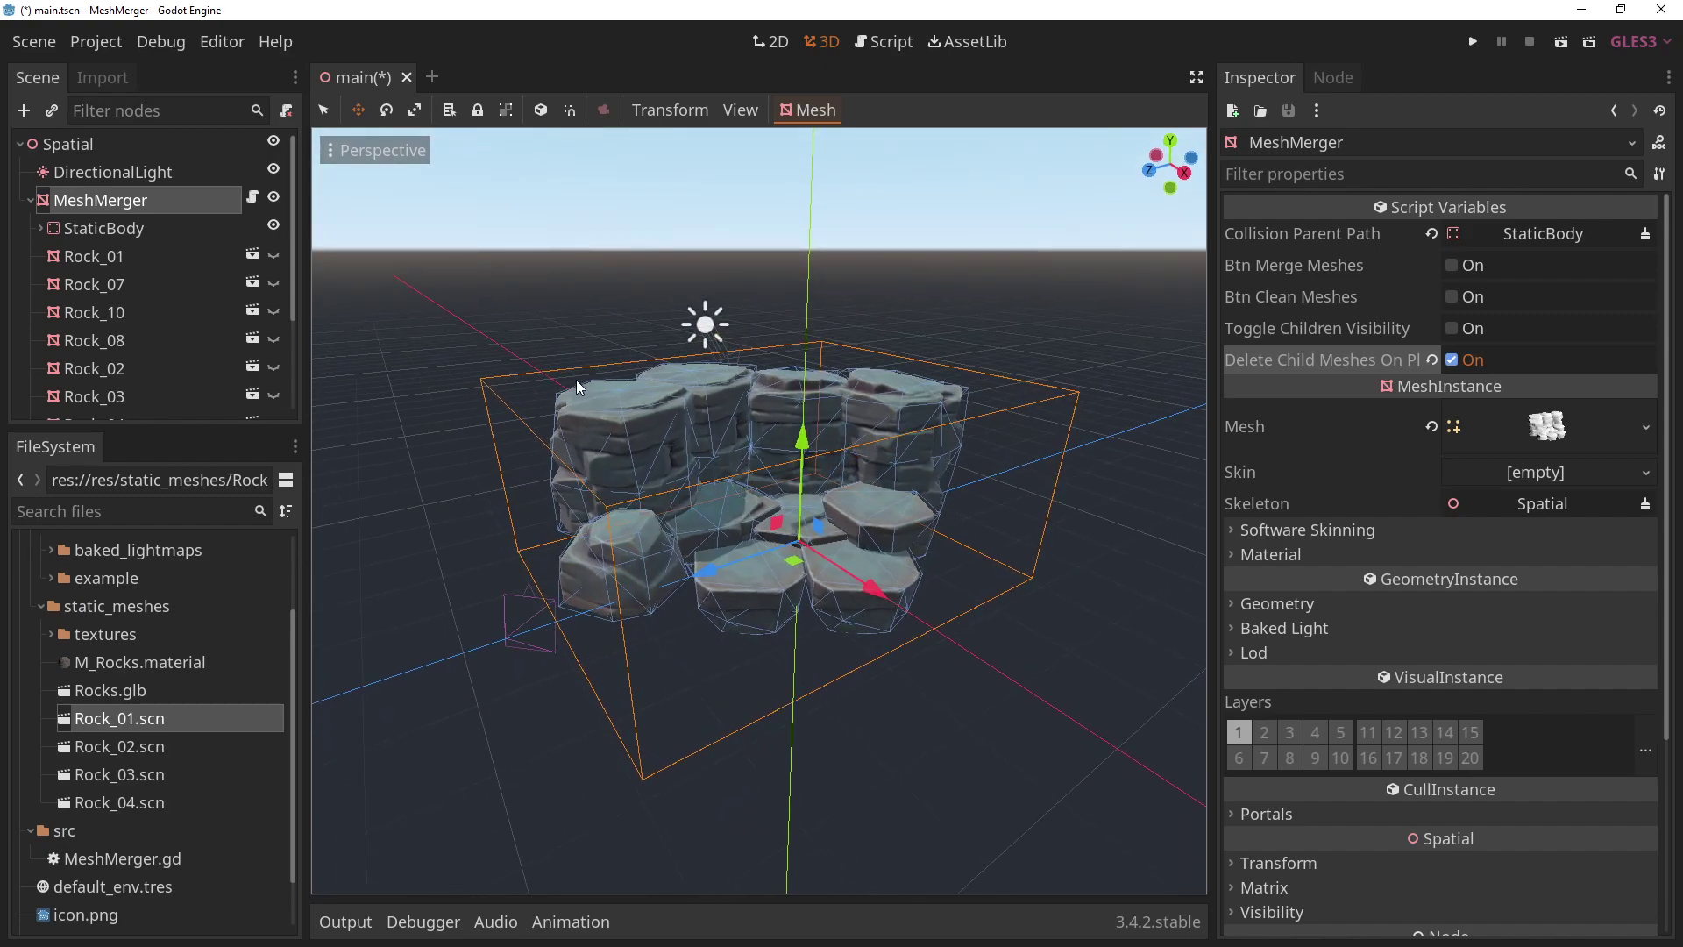
{"action": "left_click", "coordinate": [1561, 41]}
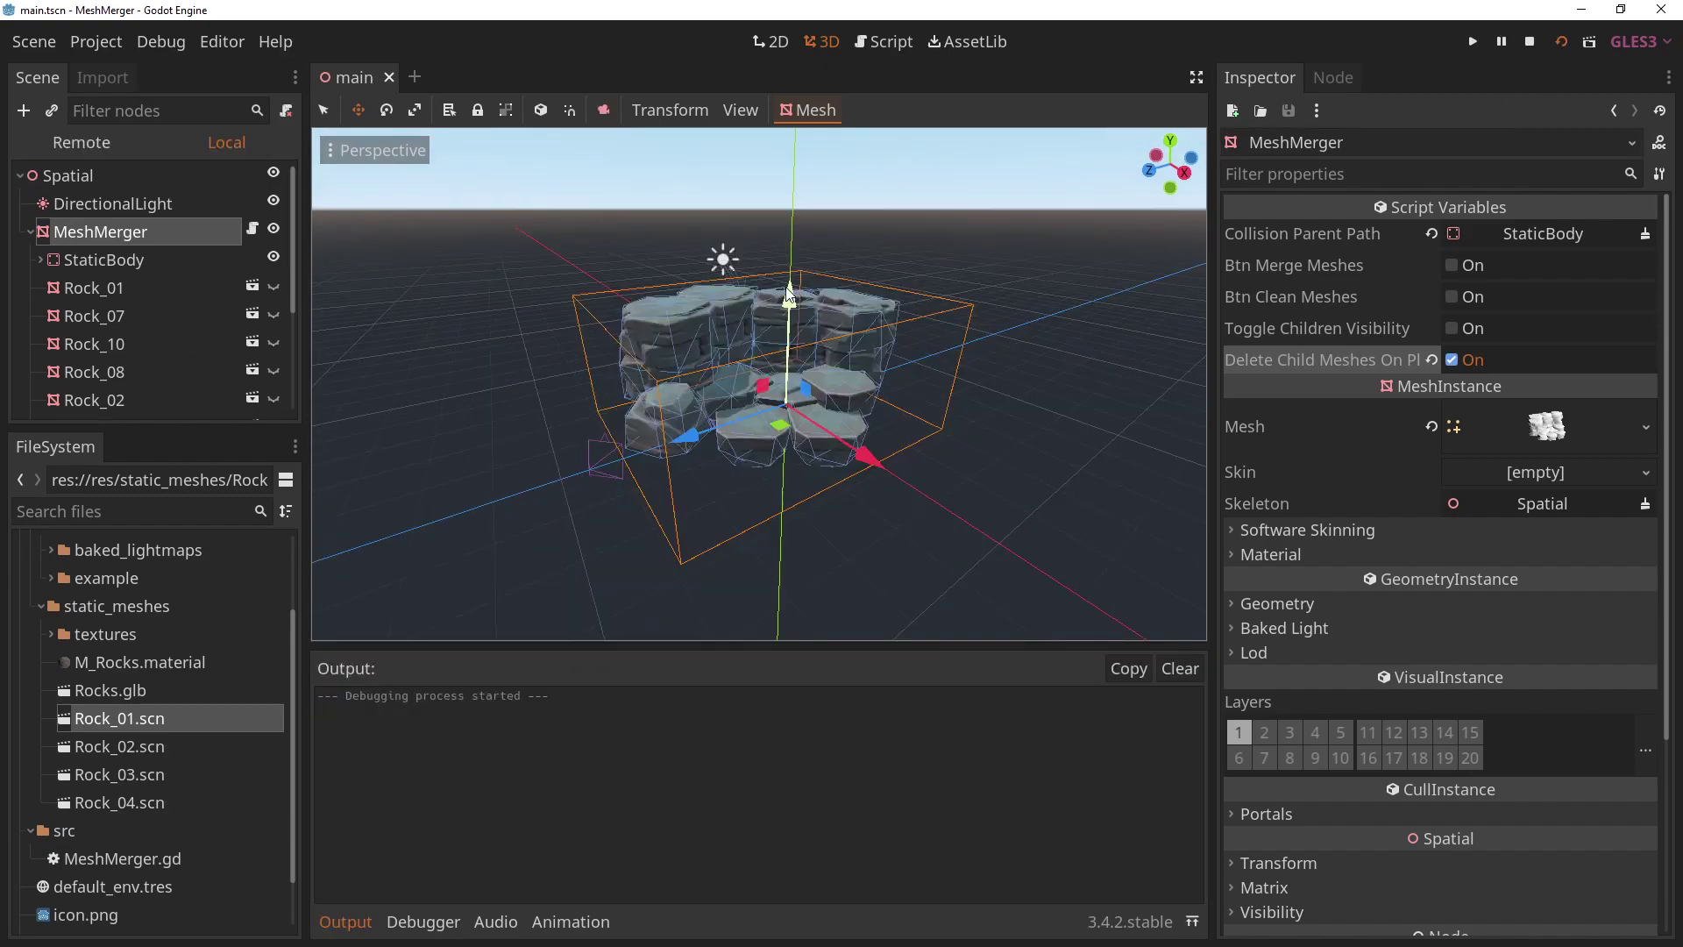
{"action": "left_click", "coordinate": [92, 141]}
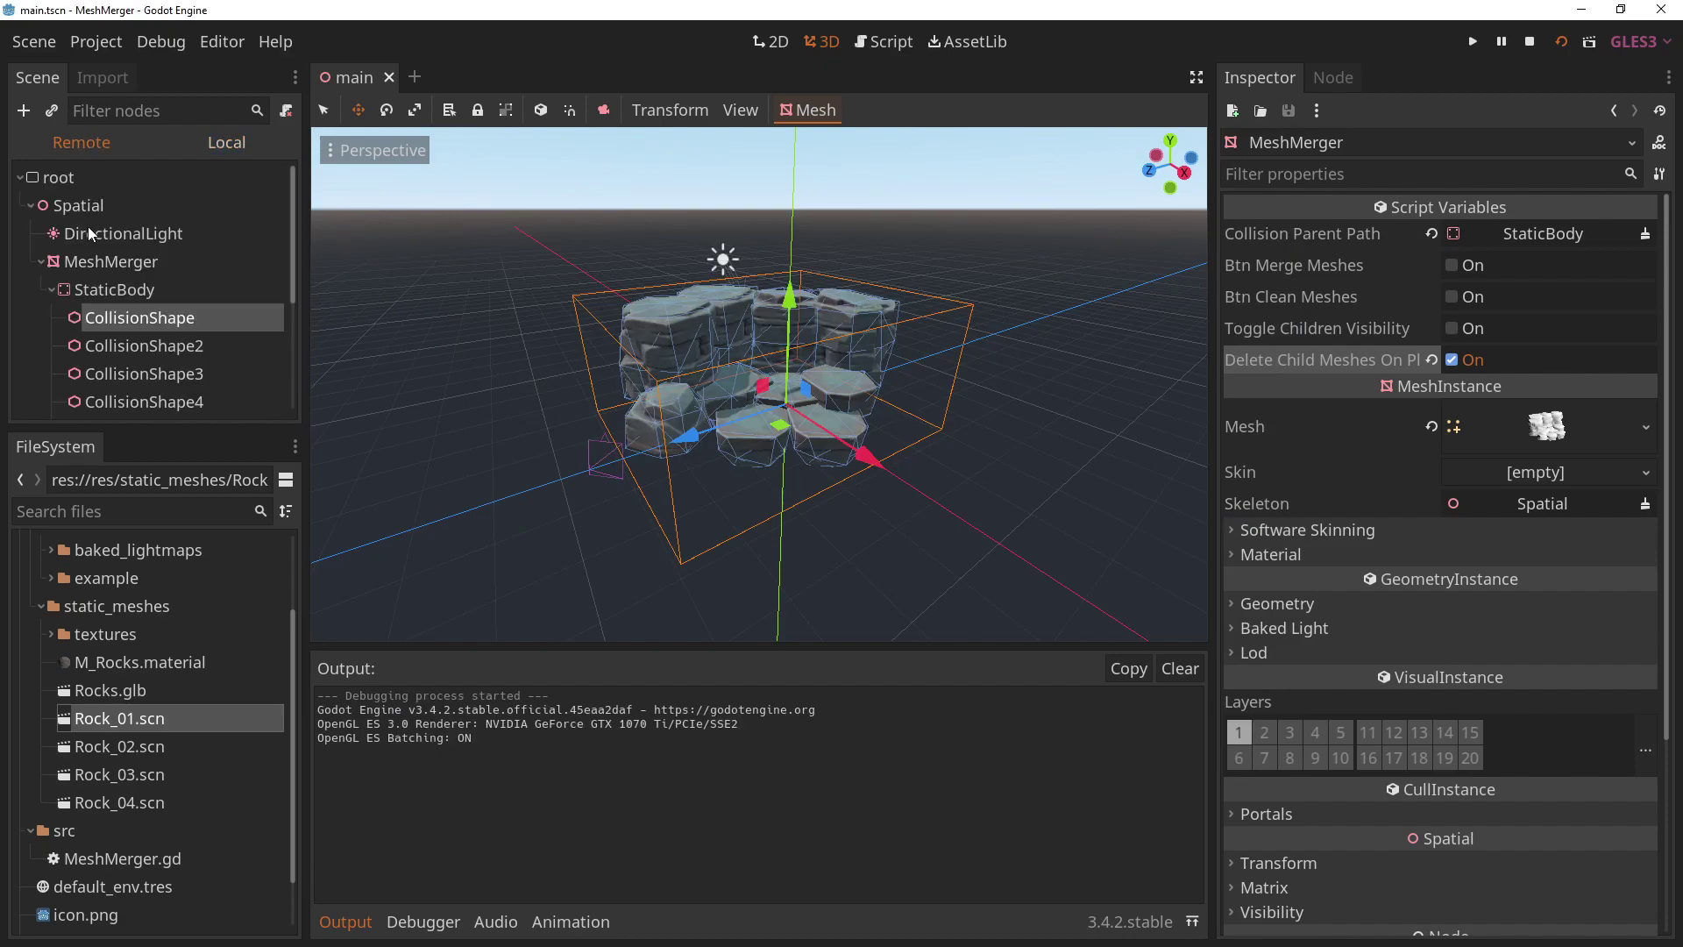
{"action": "scroll", "coordinate": [101, 329], "scroll_direction": "down", "scroll_amount": 3}
{"action": "scroll", "coordinate": [88, 342], "scroll_direction": "up", "scroll_amount": 3}
{"action": "left_click", "coordinate": [72, 278]}
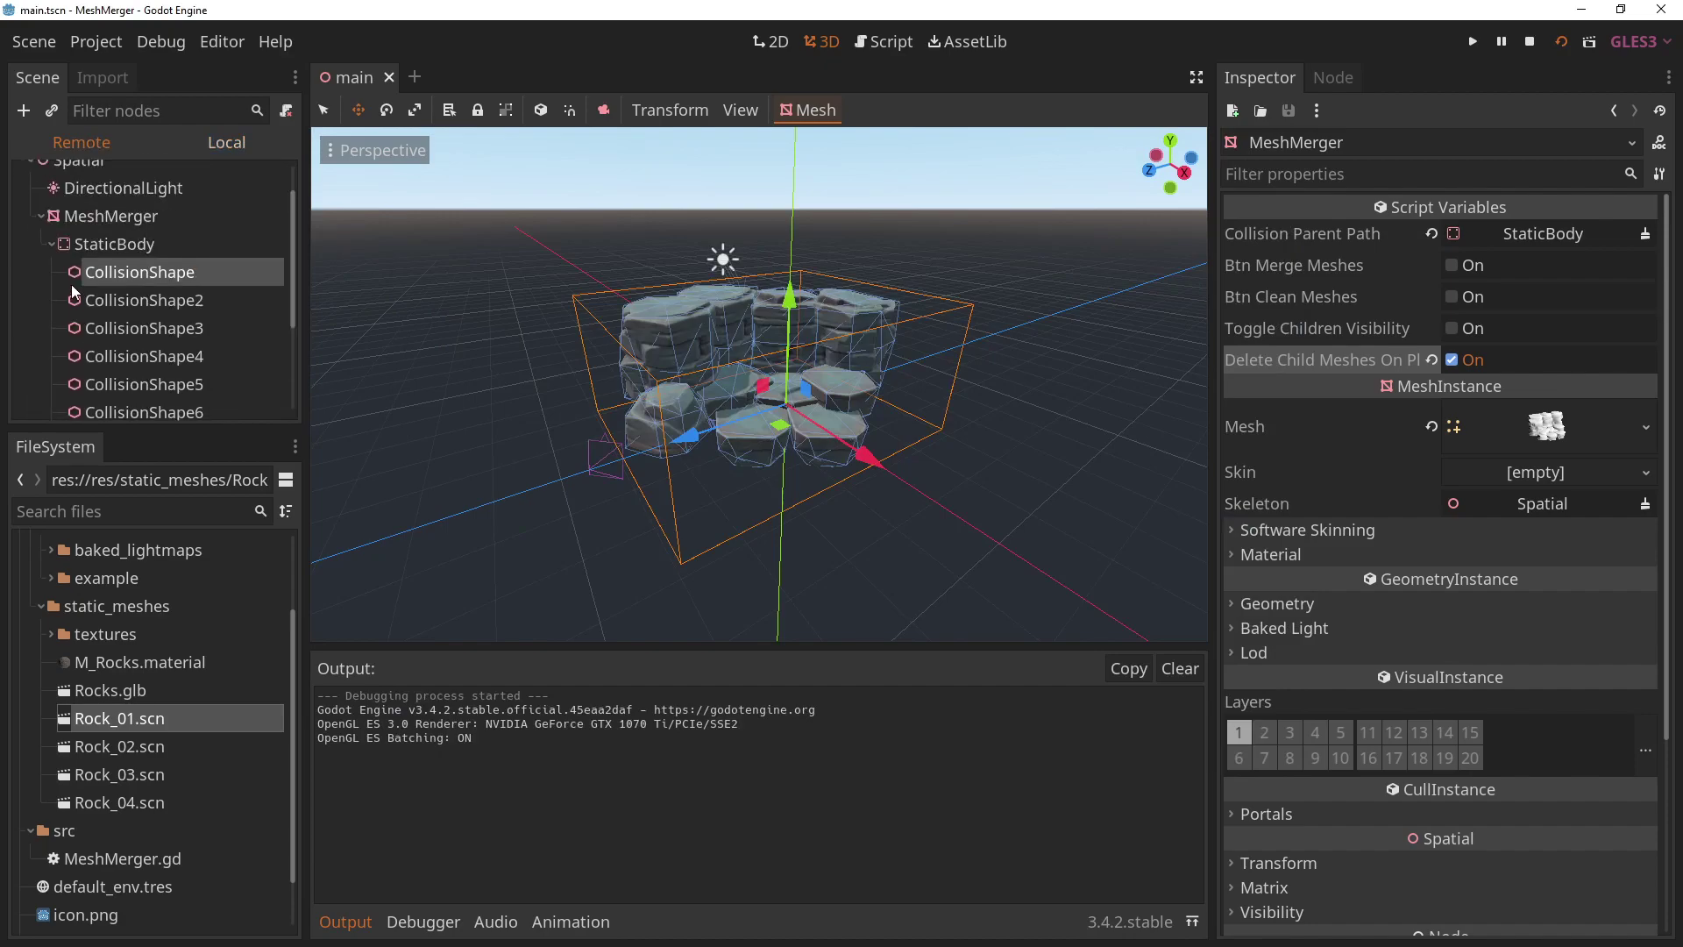
{"action": "left_click", "coordinate": [59, 244]}
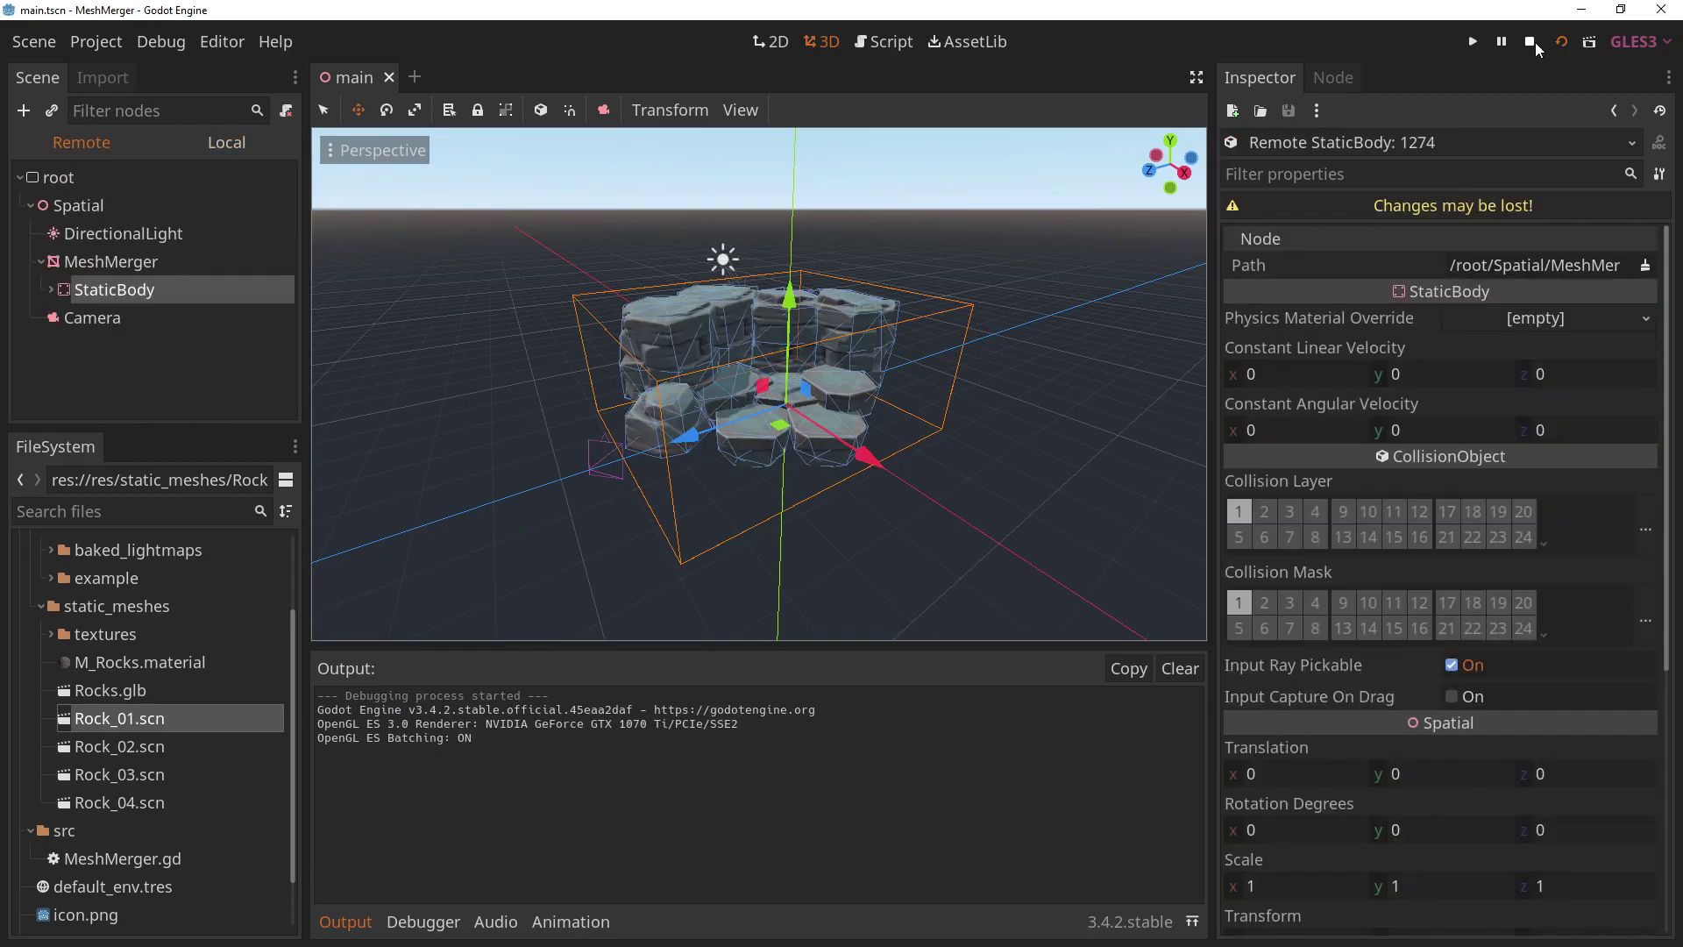
Stop the game and clear the merged mesh with Btn Clean Meshes.
{"action": "left_click", "coordinate": [1530, 41]}
{"action": "left_click", "coordinate": [72, 229]}
{"action": "left_click", "coordinate": [36, 200]}
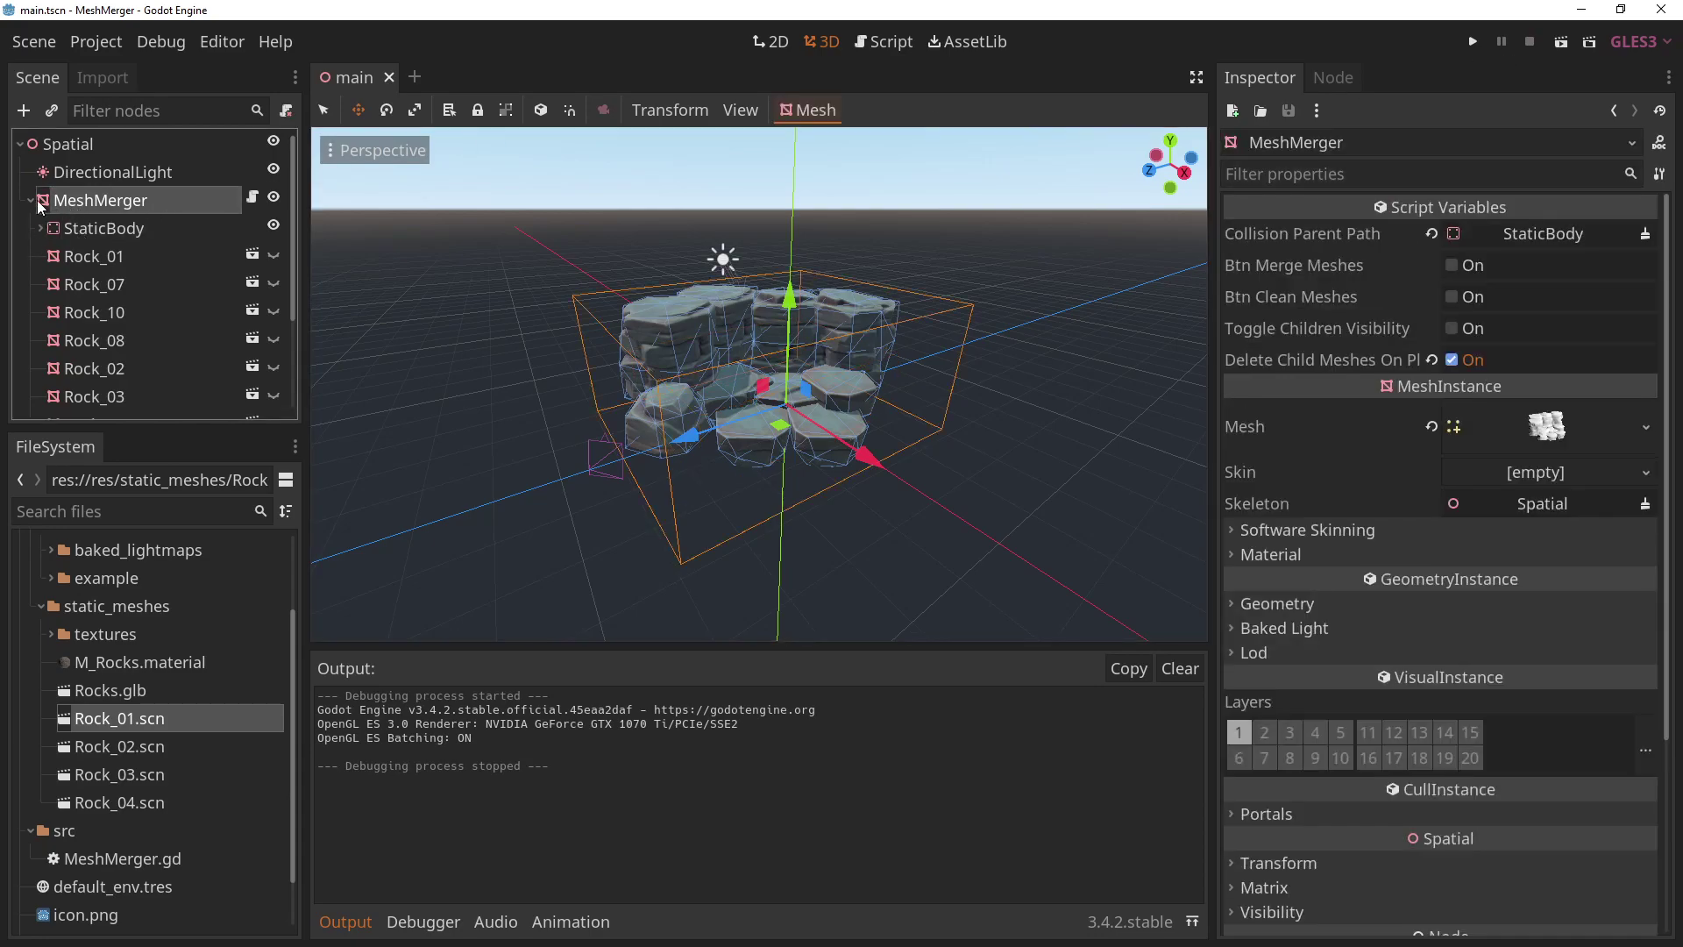
{"action": "left_click", "coordinate": [114, 263]}
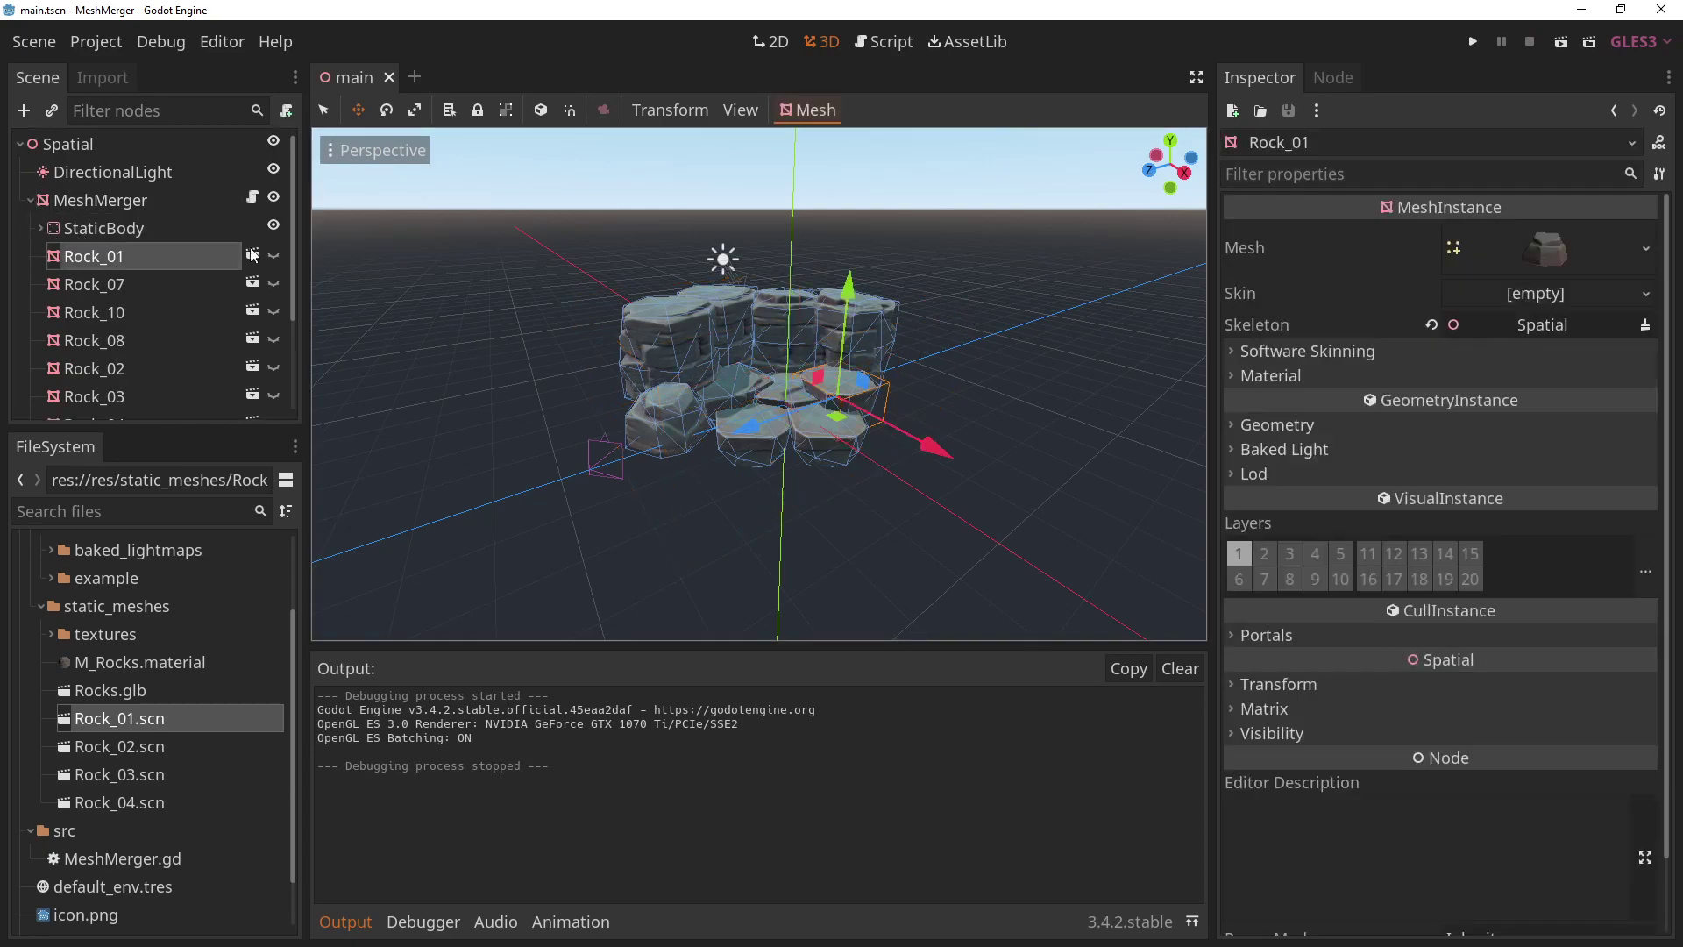
{"action": "left_click", "coordinate": [109, 201]}
{"action": "left_click", "coordinate": [1469, 299]}
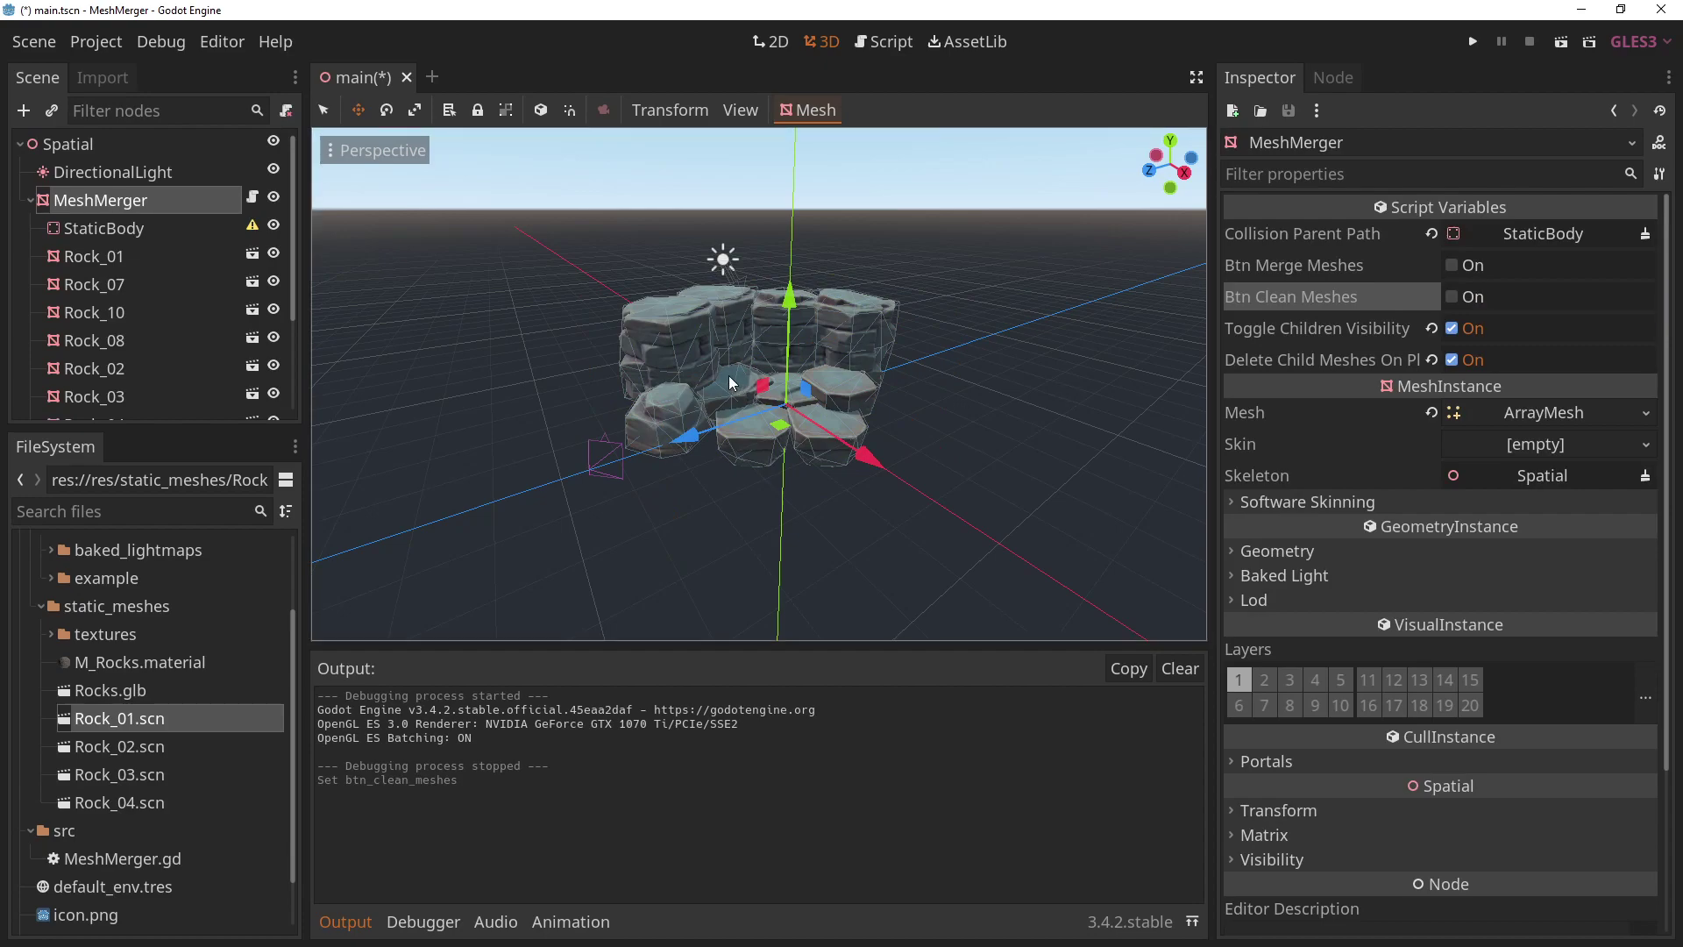
Nudge Rock_08 and Rock_10 into new positions, then reselect MeshMerger.
{"action": "left_click", "coordinate": [202, 338]}
{"action": "middle_click_drag", "start_coordinate": [686, 391], "coordinate": [924, 475]}
{"action": "scroll", "coordinate": [592, 484], "scroll_direction": "up", "scroll_amount": 5}
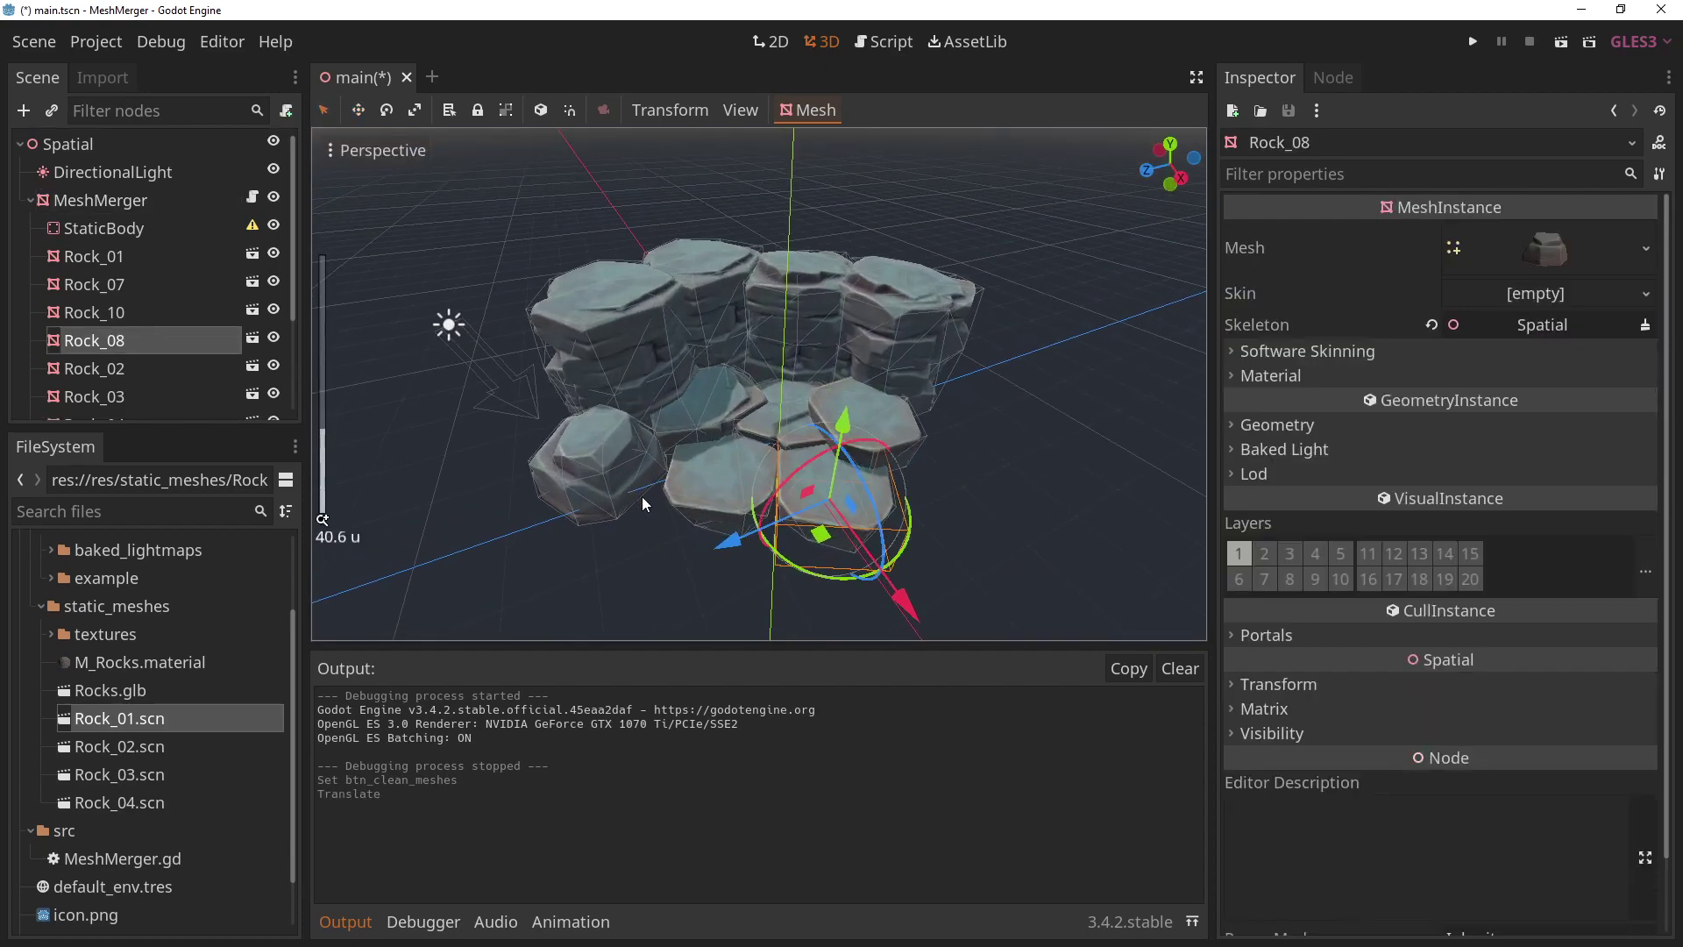
{"action": "left_click", "coordinate": [605, 498]}
{"action": "left_click_drag", "start_coordinate": [576, 488], "coordinate": [596, 487]}
{"action": "left_click", "coordinate": [981, 507]}
{"action": "scroll", "coordinate": [902, 454], "scroll_direction": "down", "scroll_amount": 2}
{"action": "middle_click_drag", "start_coordinate": [901, 454], "coordinate": [910, 419]}
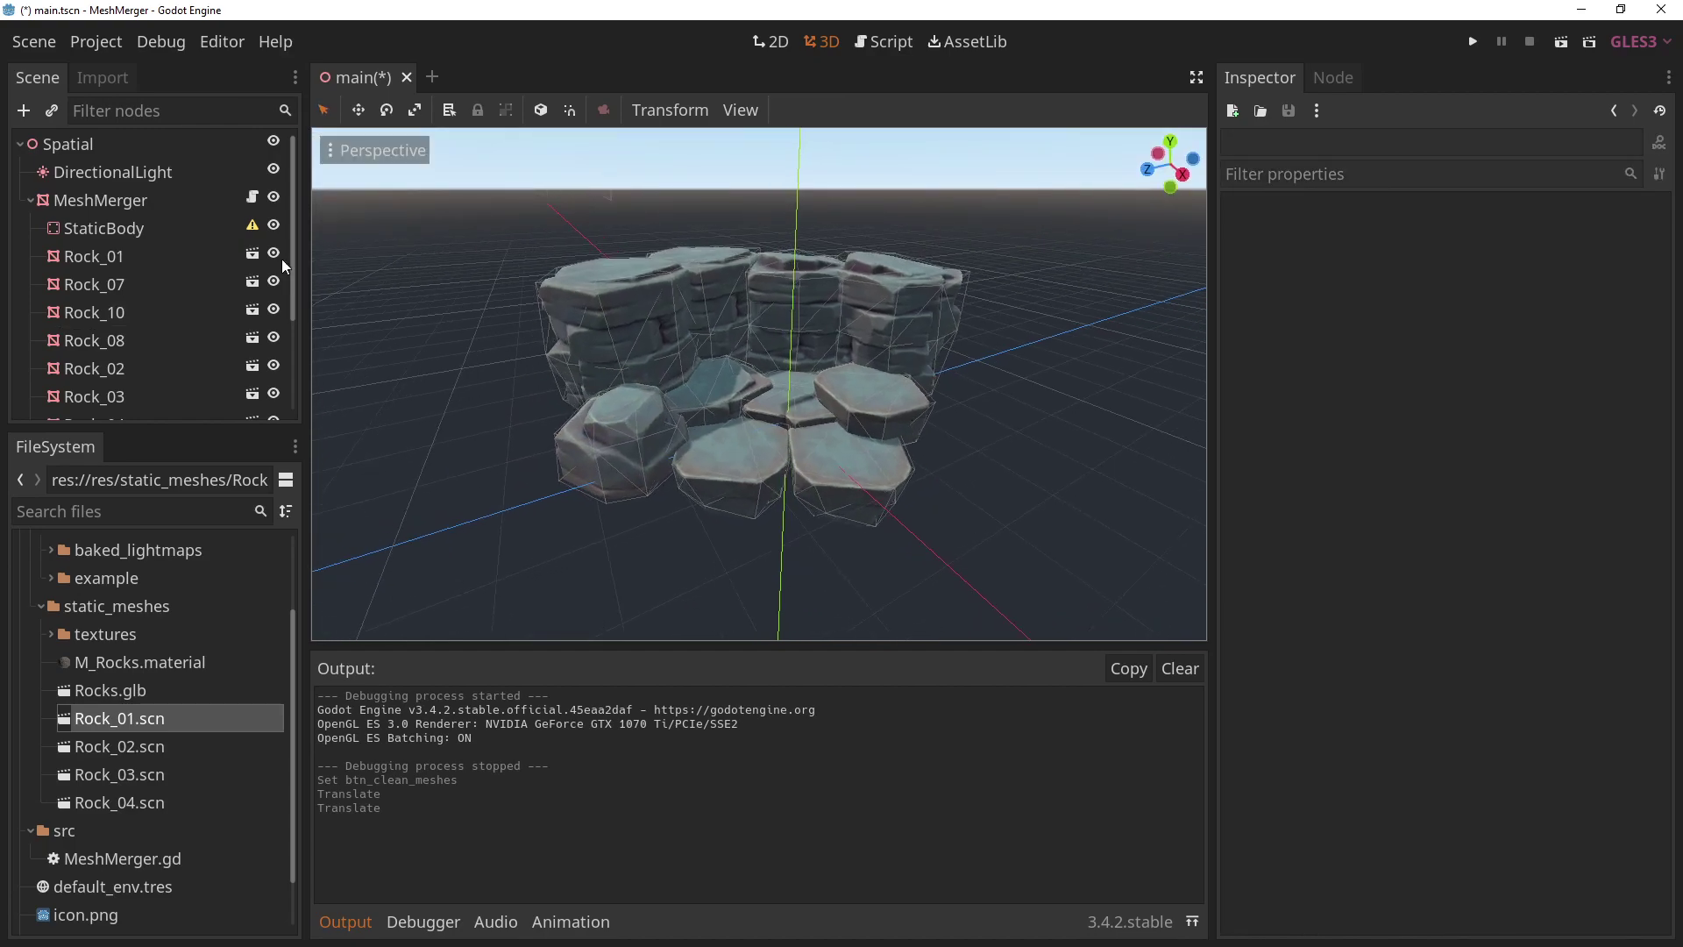
{"action": "left_click", "coordinate": [83, 204]}
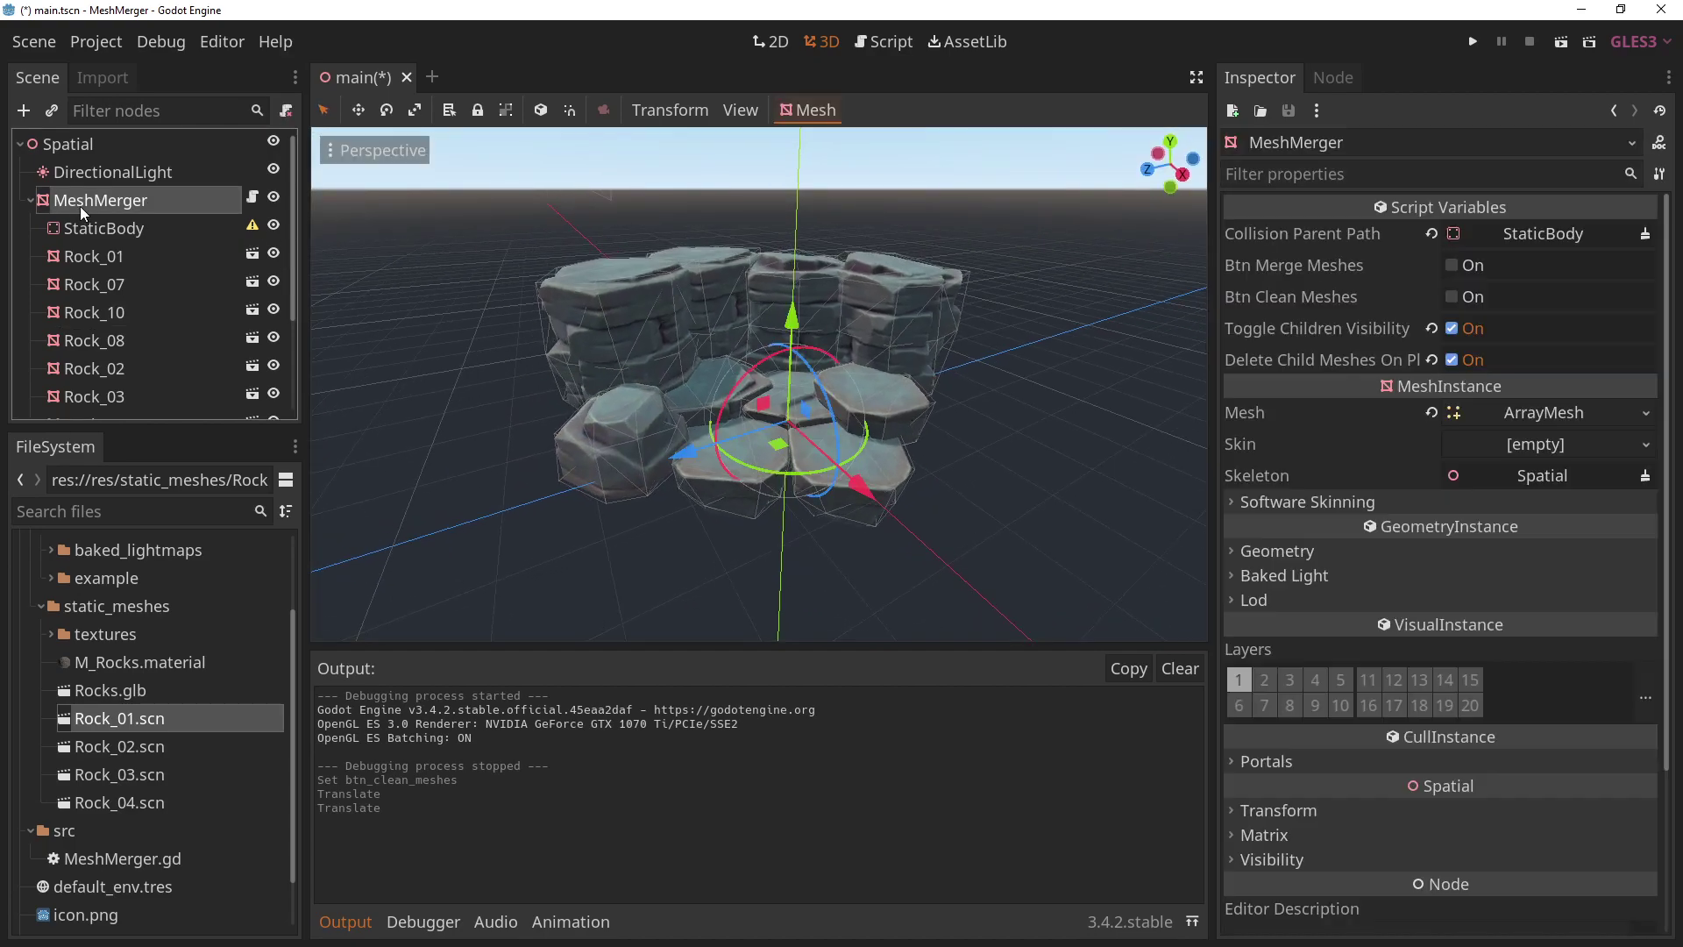
Re-merge the rocks into MeshMerger's single mesh, then confirm it has no UV2 channel yet.
{"action": "left_click", "coordinate": [31, 201]}
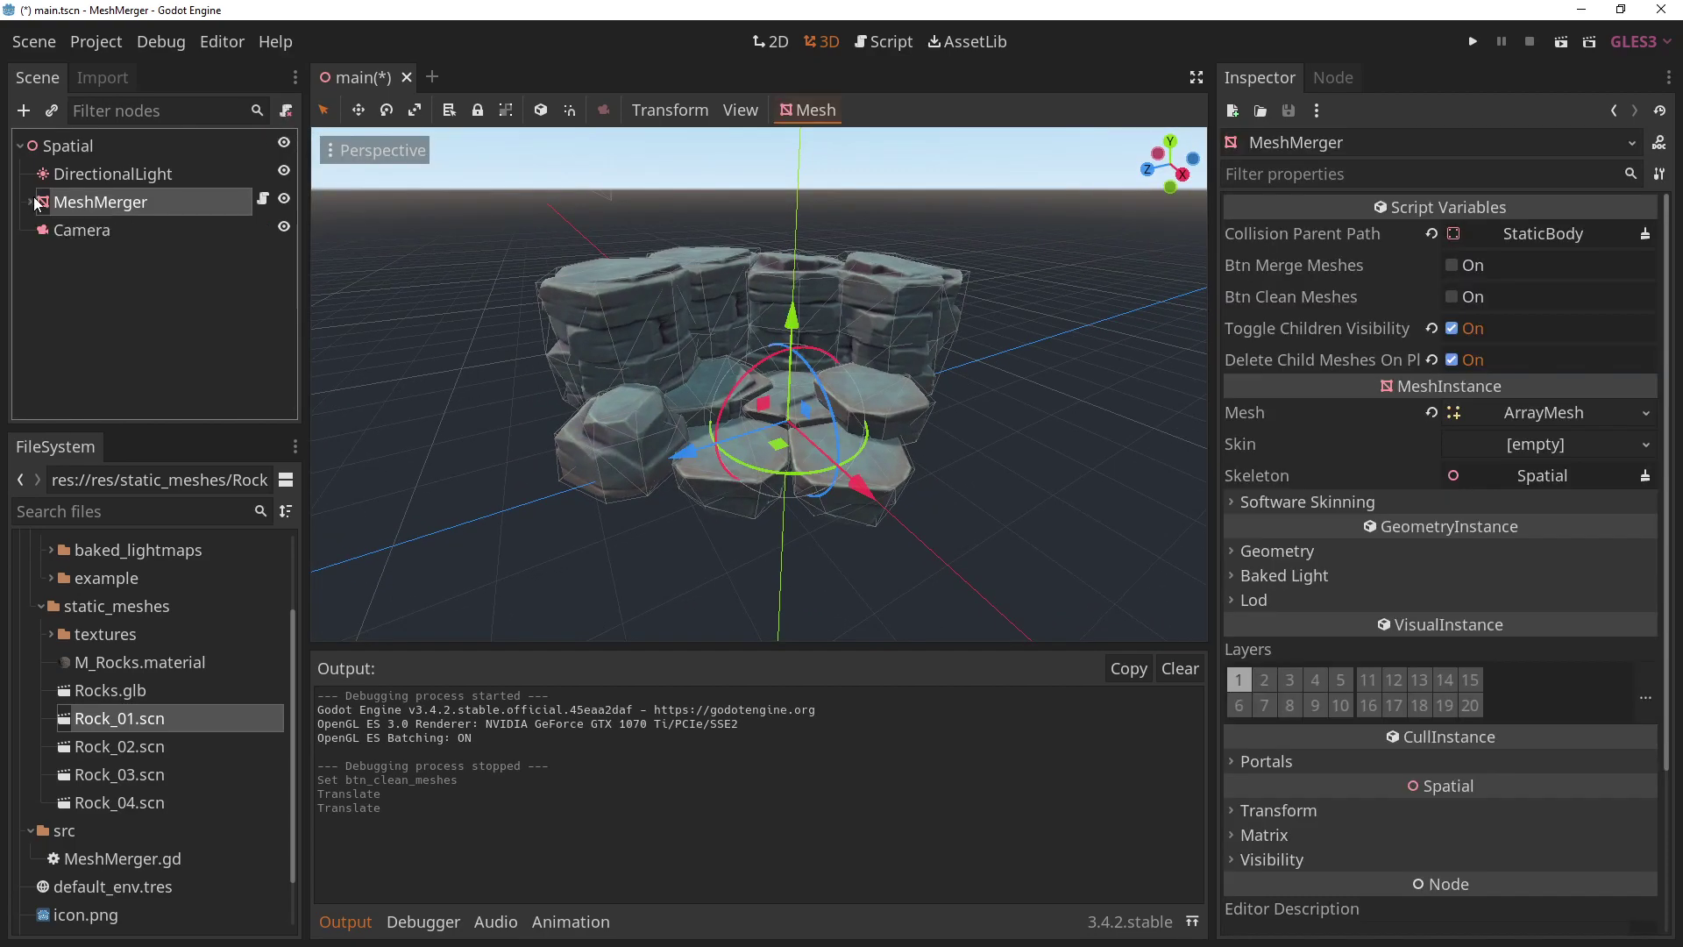
{"action": "left_click", "coordinate": [1484, 264]}
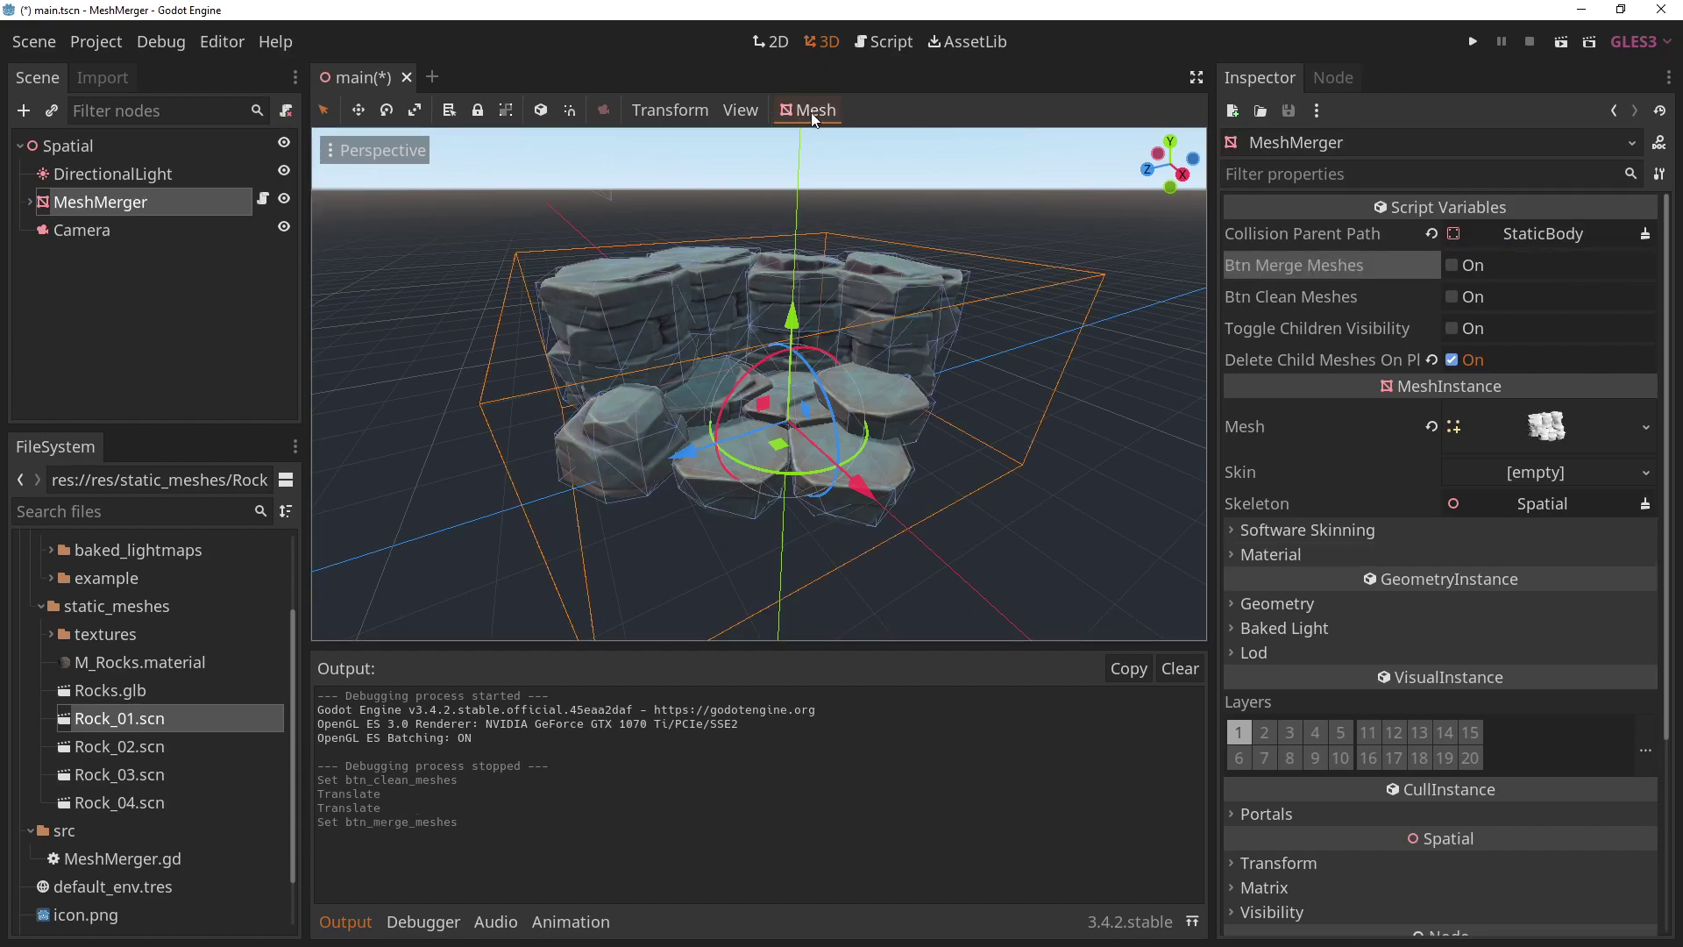
{"action": "left_click", "coordinate": [811, 112]}
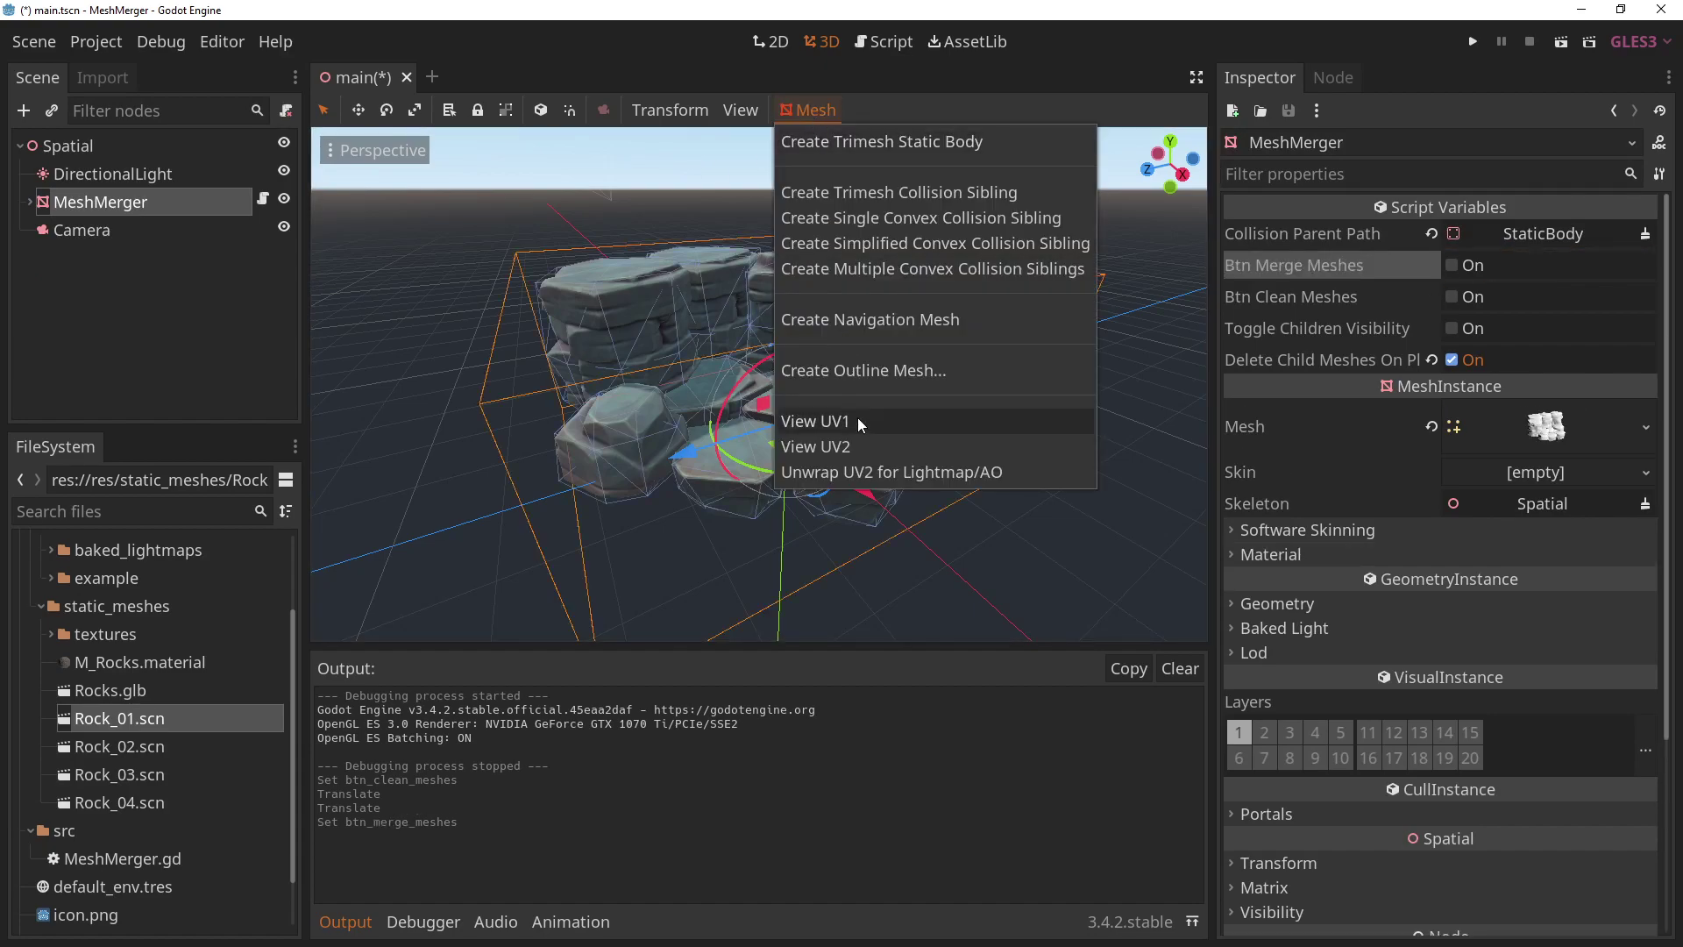
{"action": "left_click", "coordinate": [848, 447]}
{"action": "left_click", "coordinate": [841, 502]}
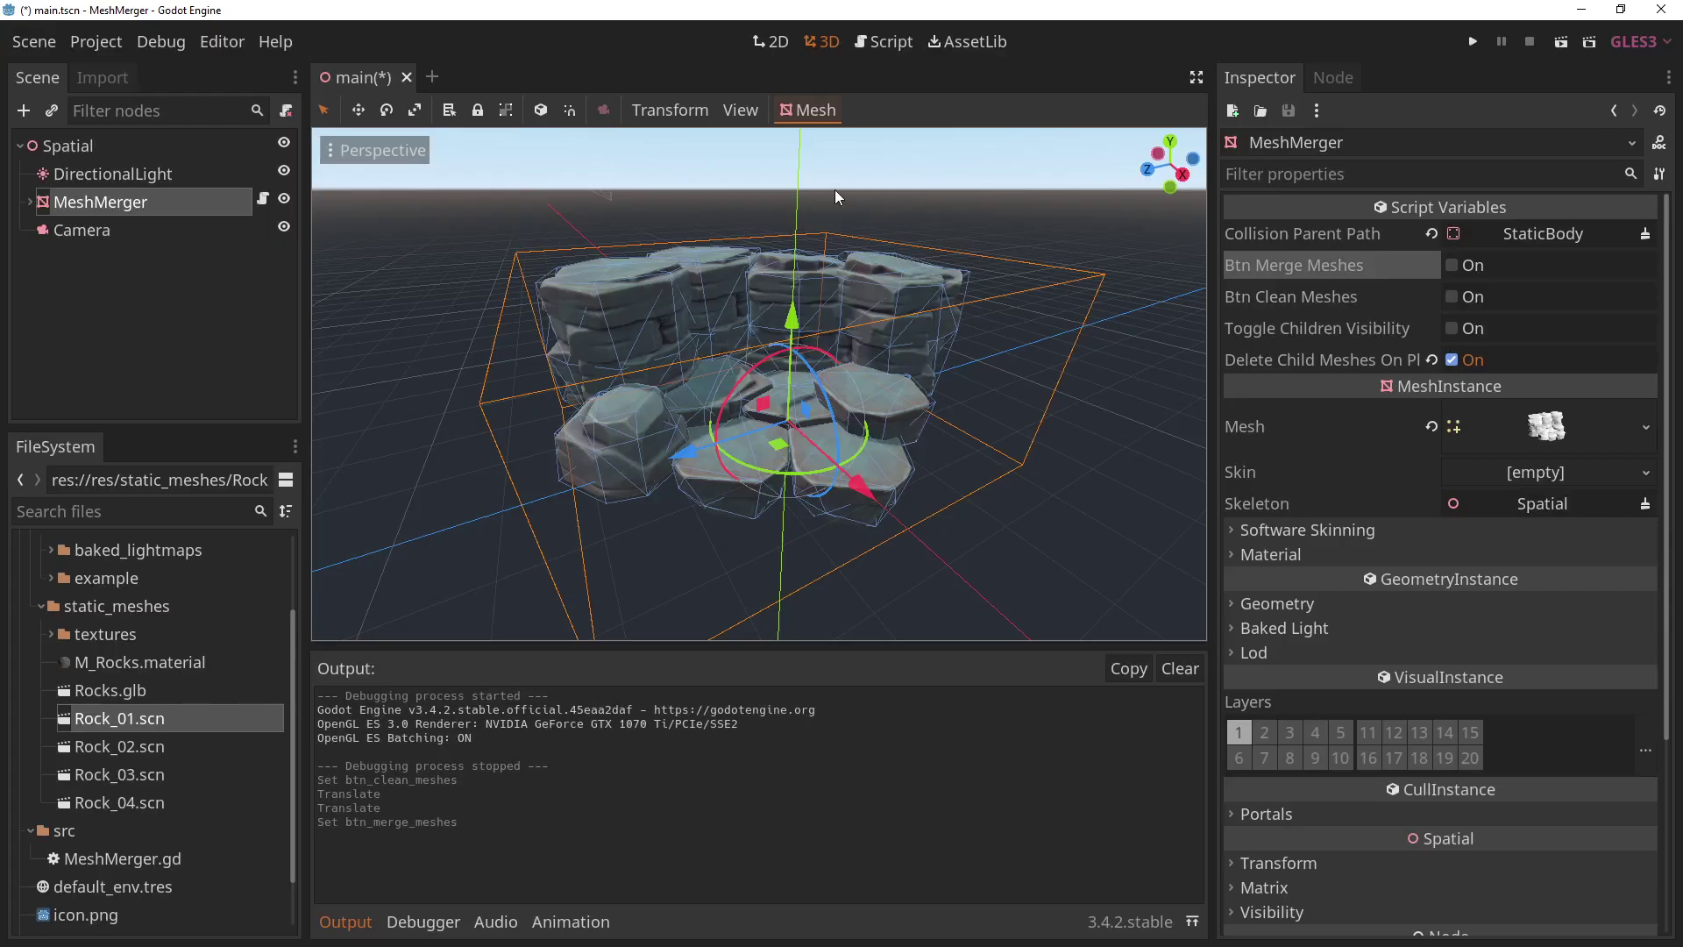
Inspect the merged mesh's UV1 layout in the UV Channel Debug preview.
{"action": "left_click", "coordinate": [829, 117]}
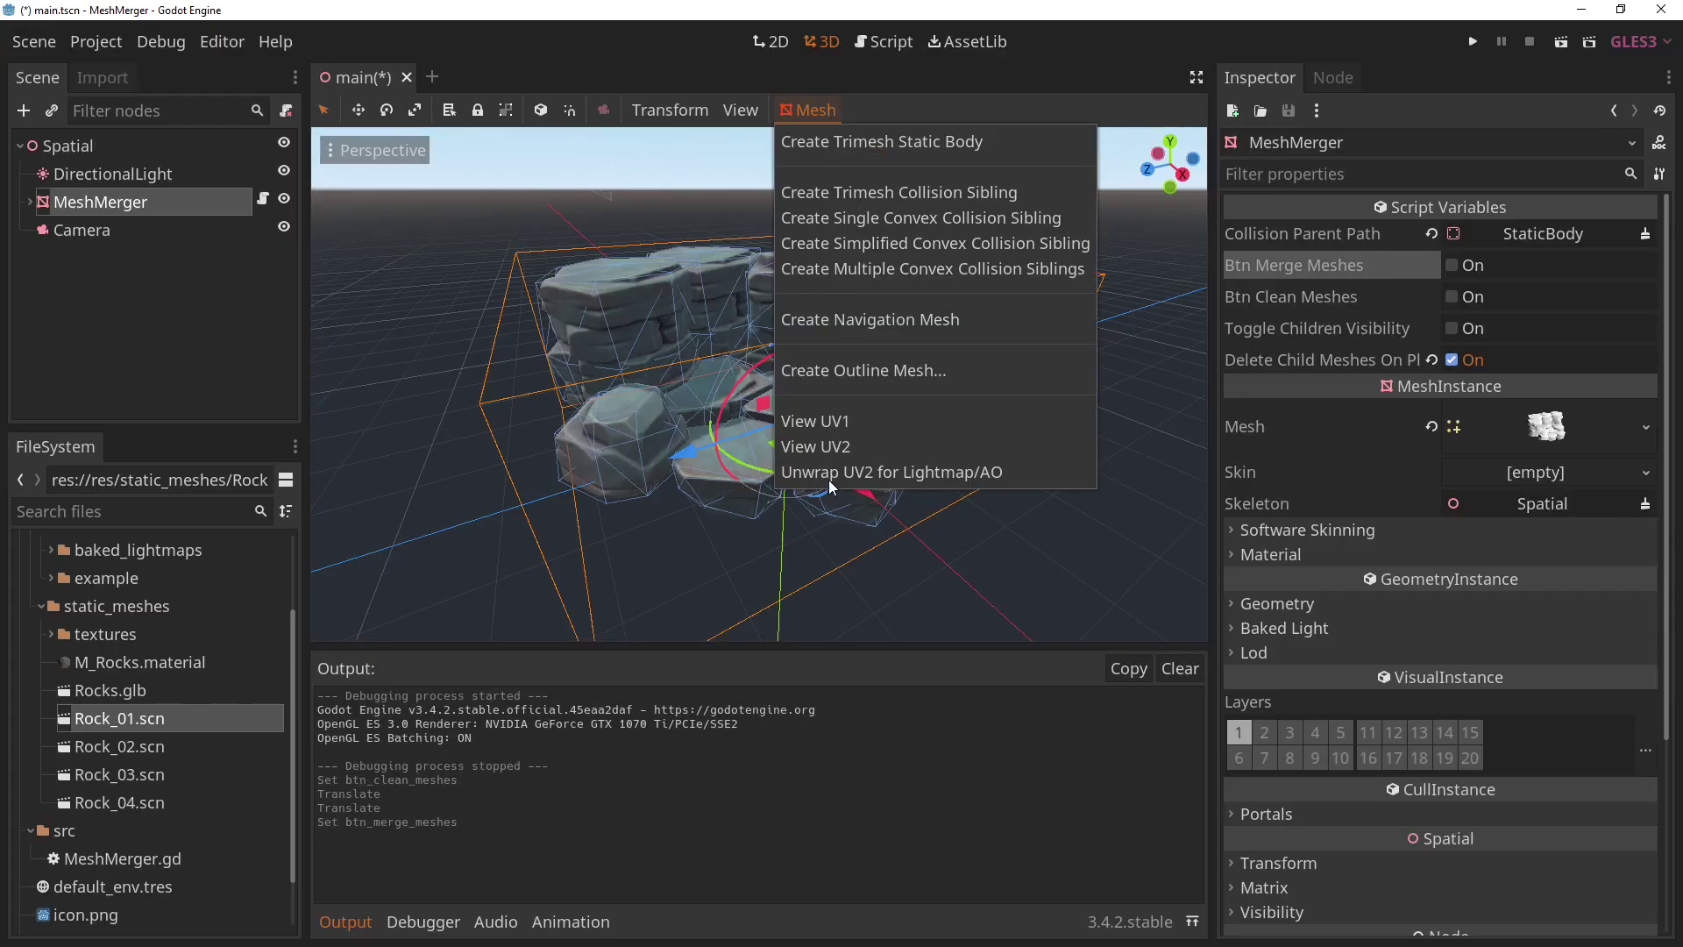
{"action": "left_click", "coordinate": [800, 545]}
{"action": "left_click", "coordinate": [815, 111]}
{"action": "left_click", "coordinate": [849, 437]}
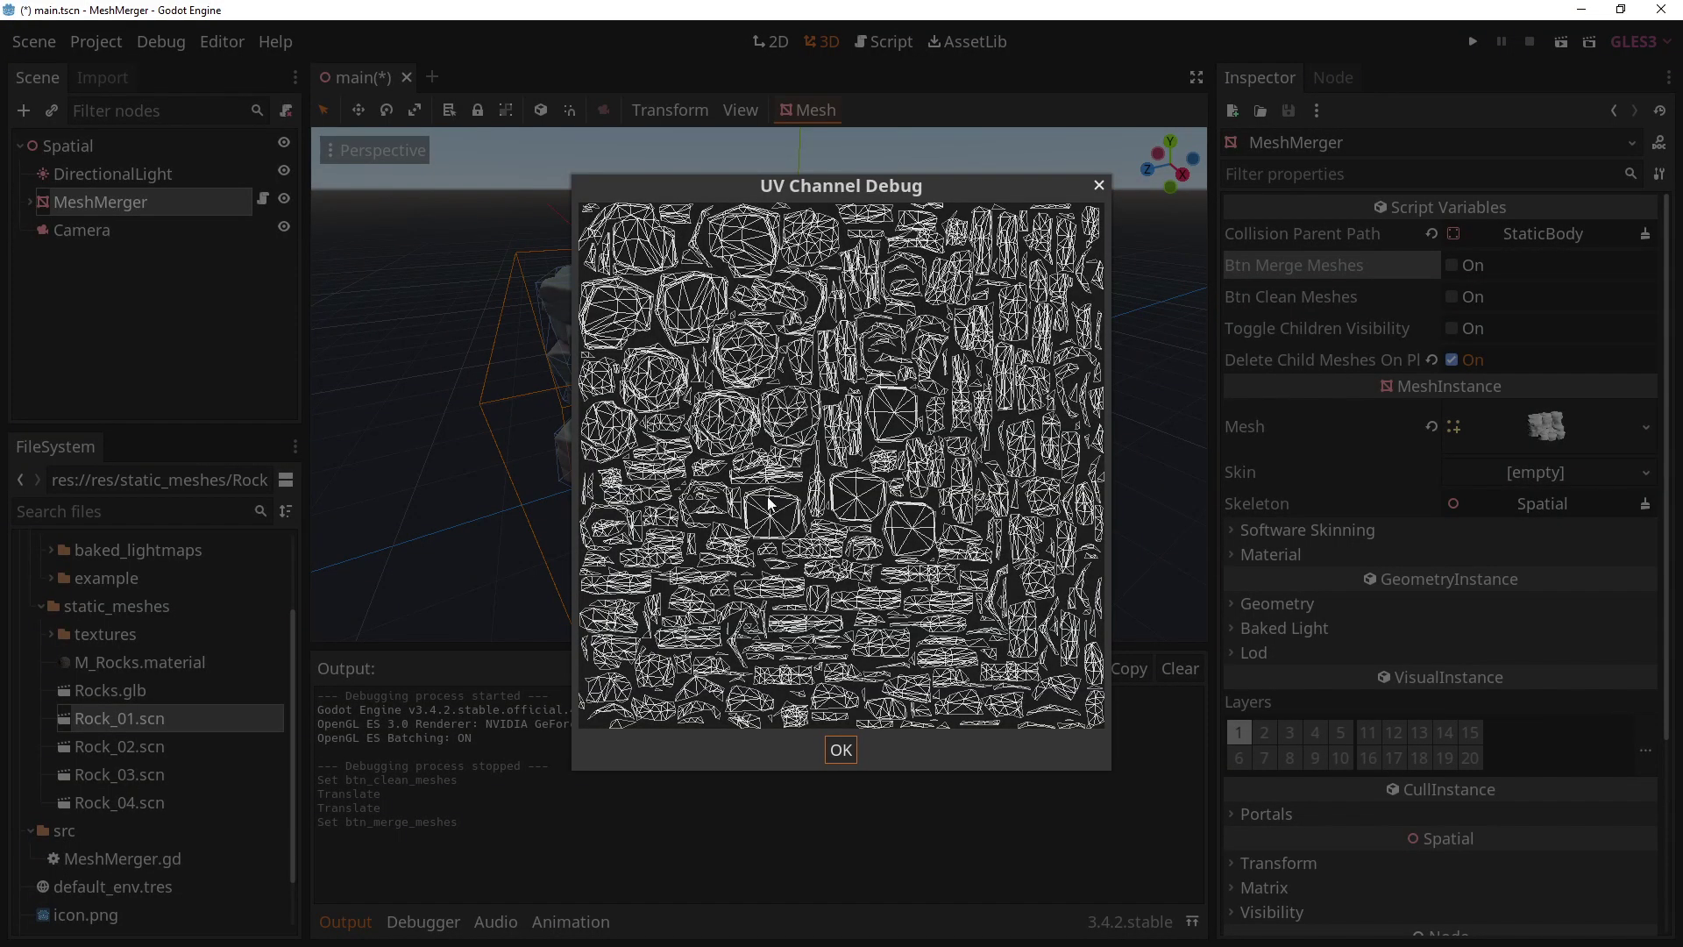
{"action": "left_click", "coordinate": [839, 753]}
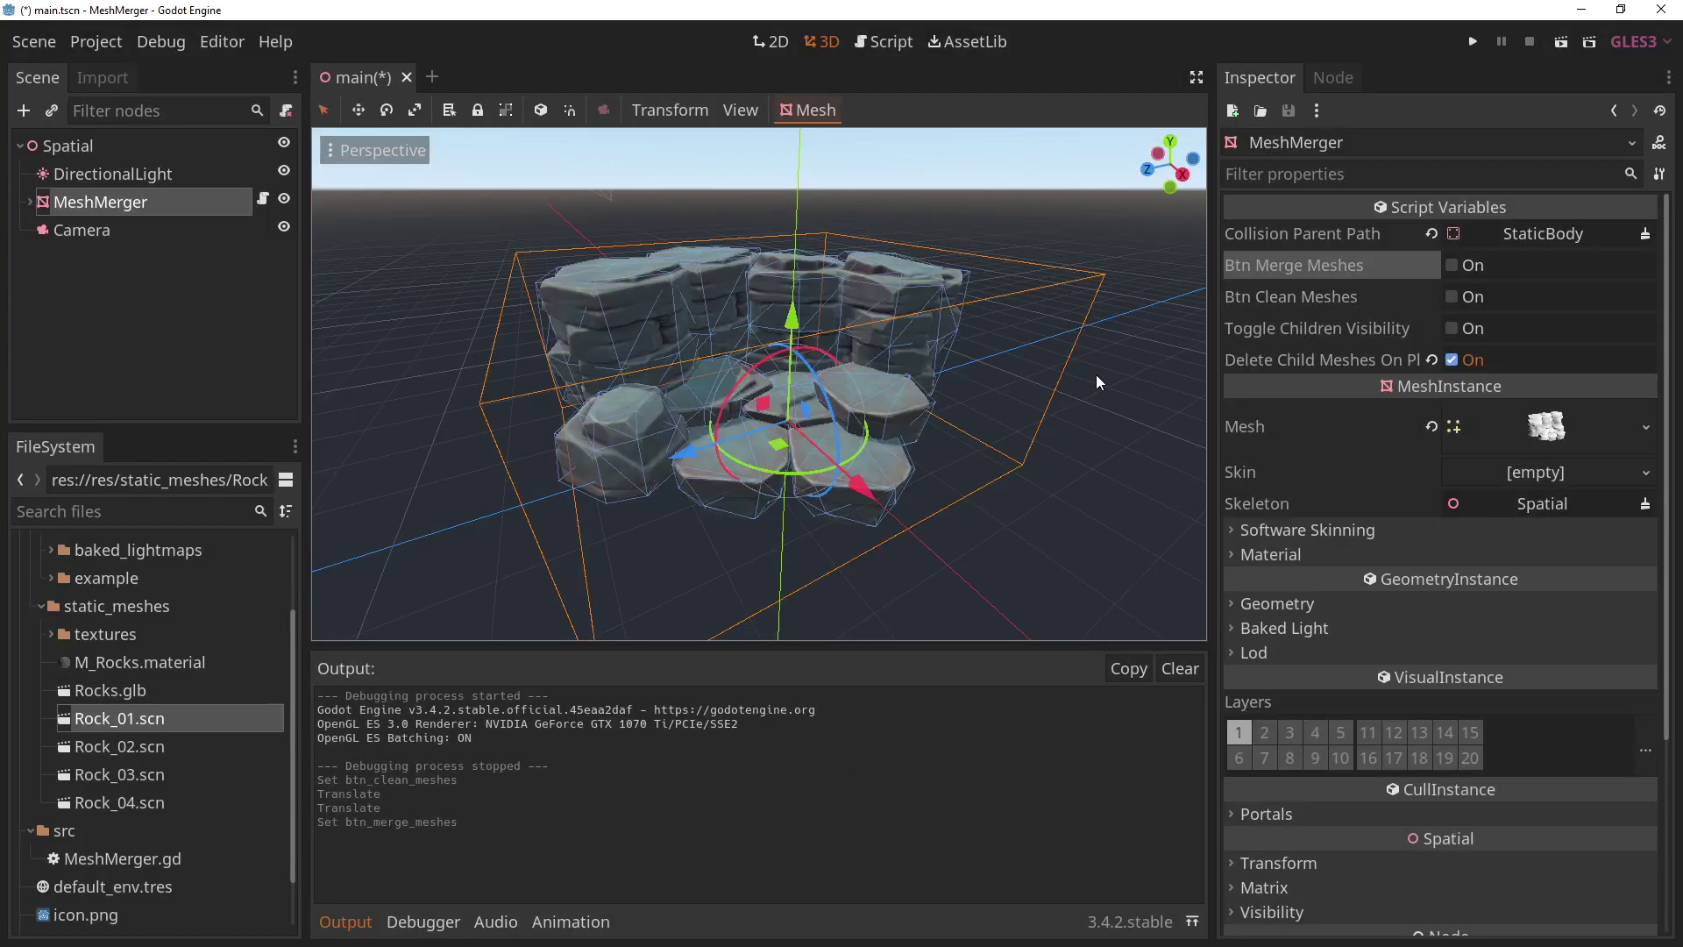
{"action": "middle_click_drag", "start_coordinate": [1031, 300], "coordinate": [1024, 338]}
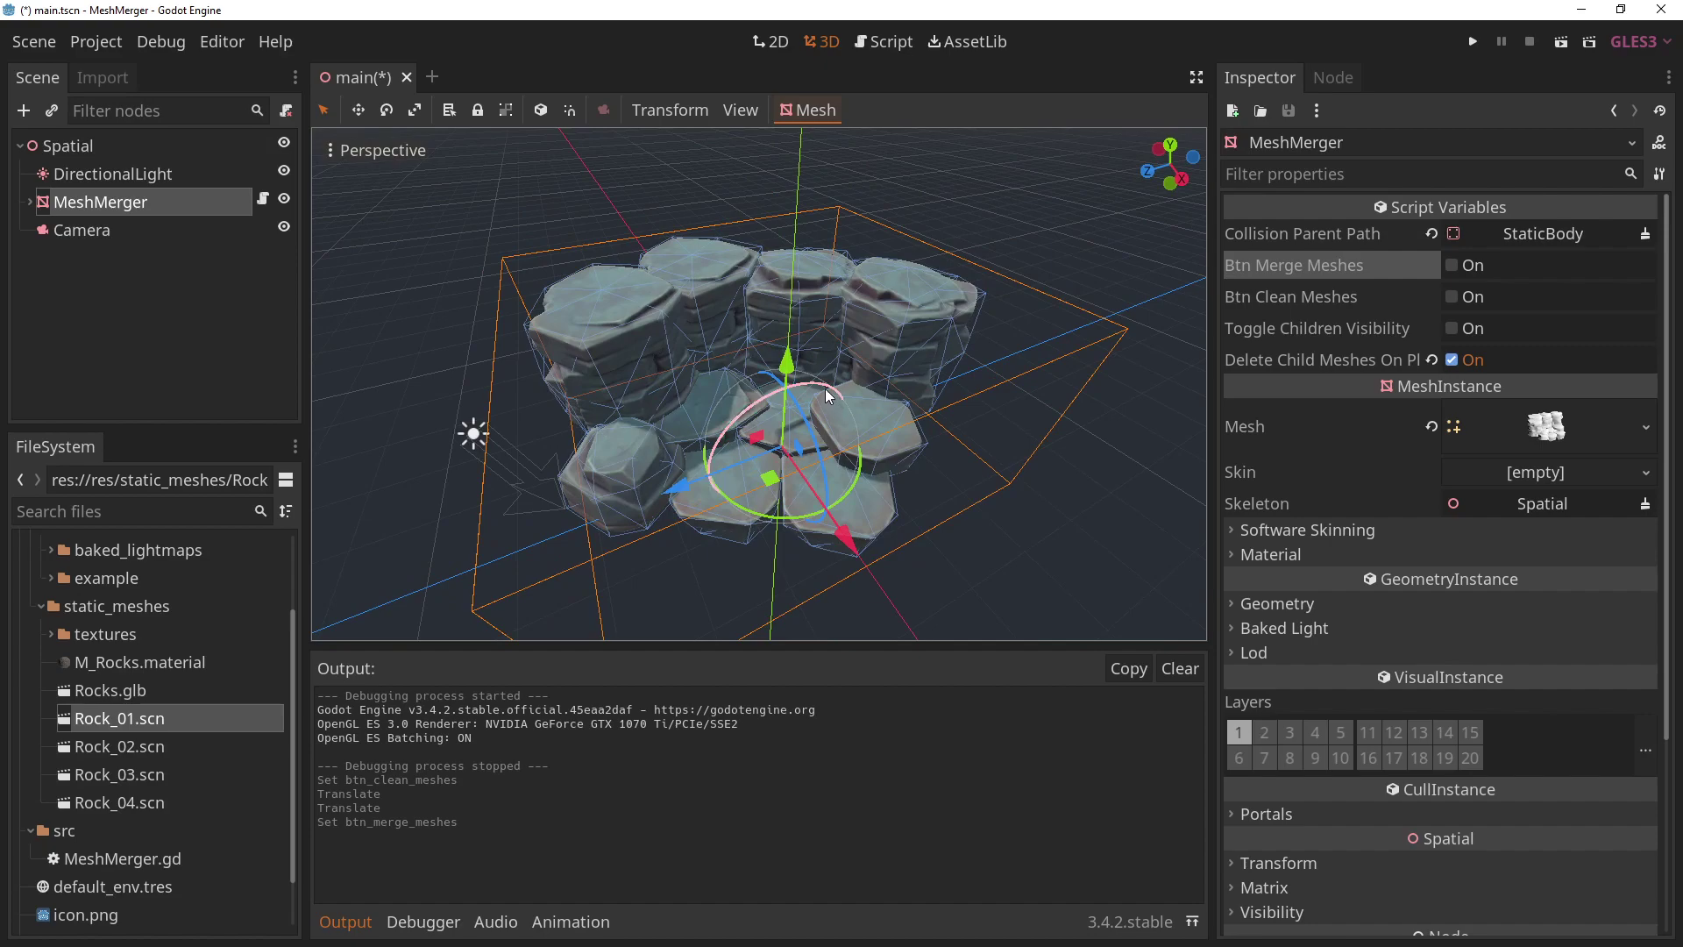
{"action": "middle_click_drag", "start_coordinate": [868, 354], "coordinate": [764, 308]}
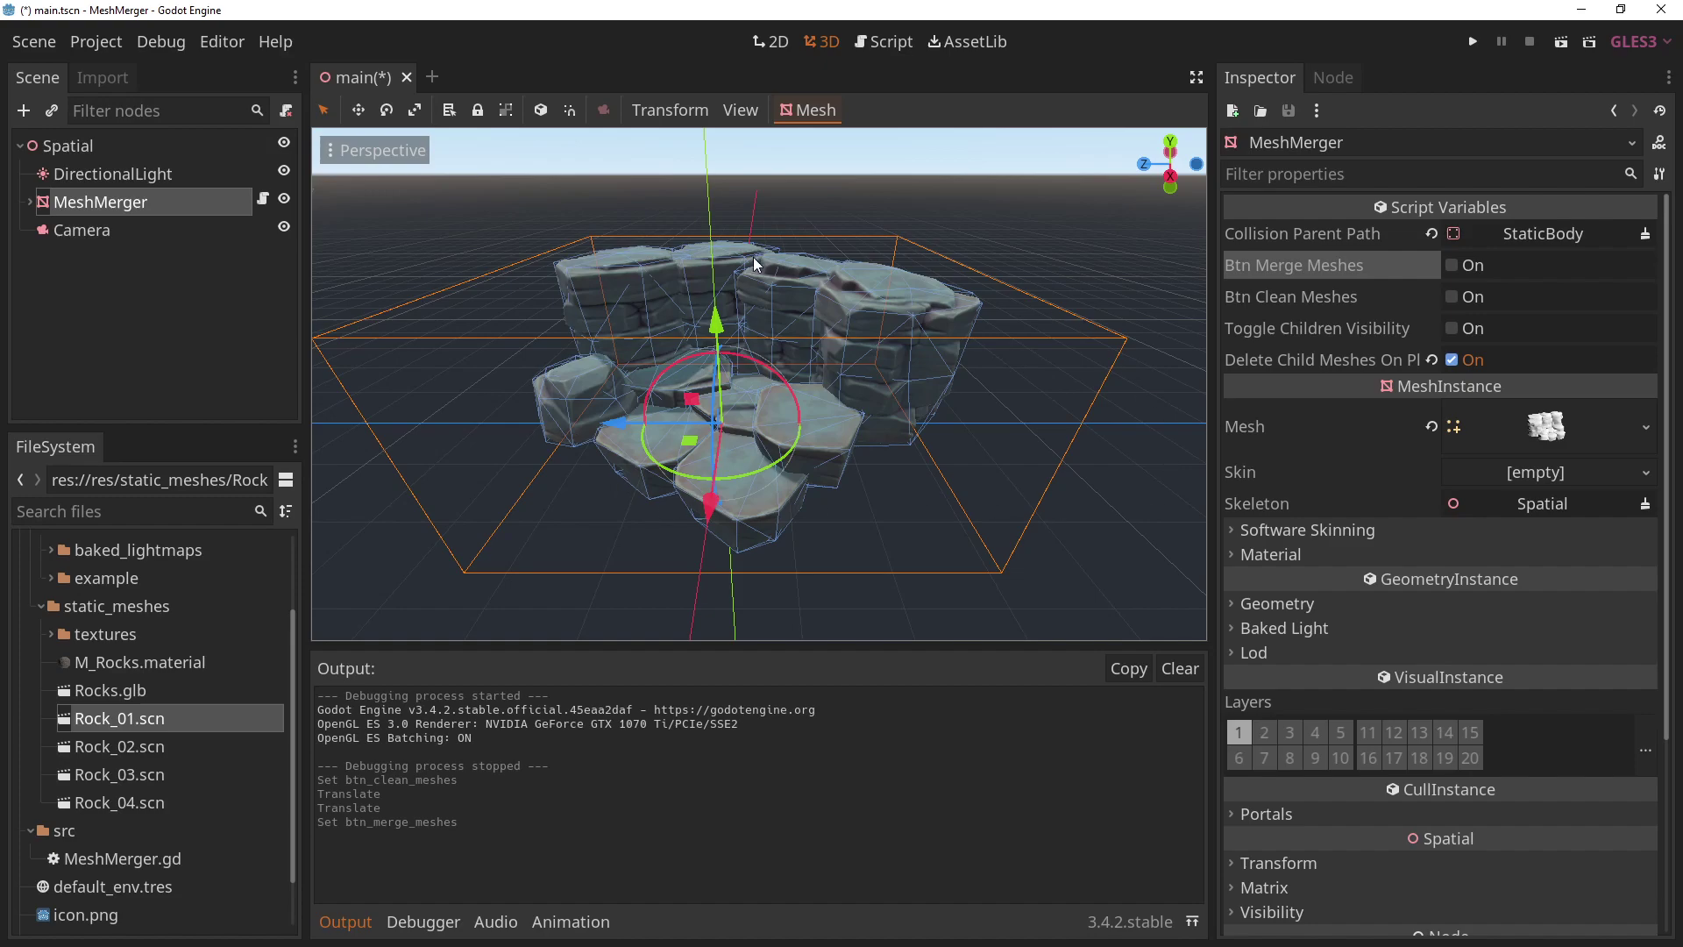
{"action": "middle_click_drag", "start_coordinate": [806, 260], "coordinate": [792, 199]}
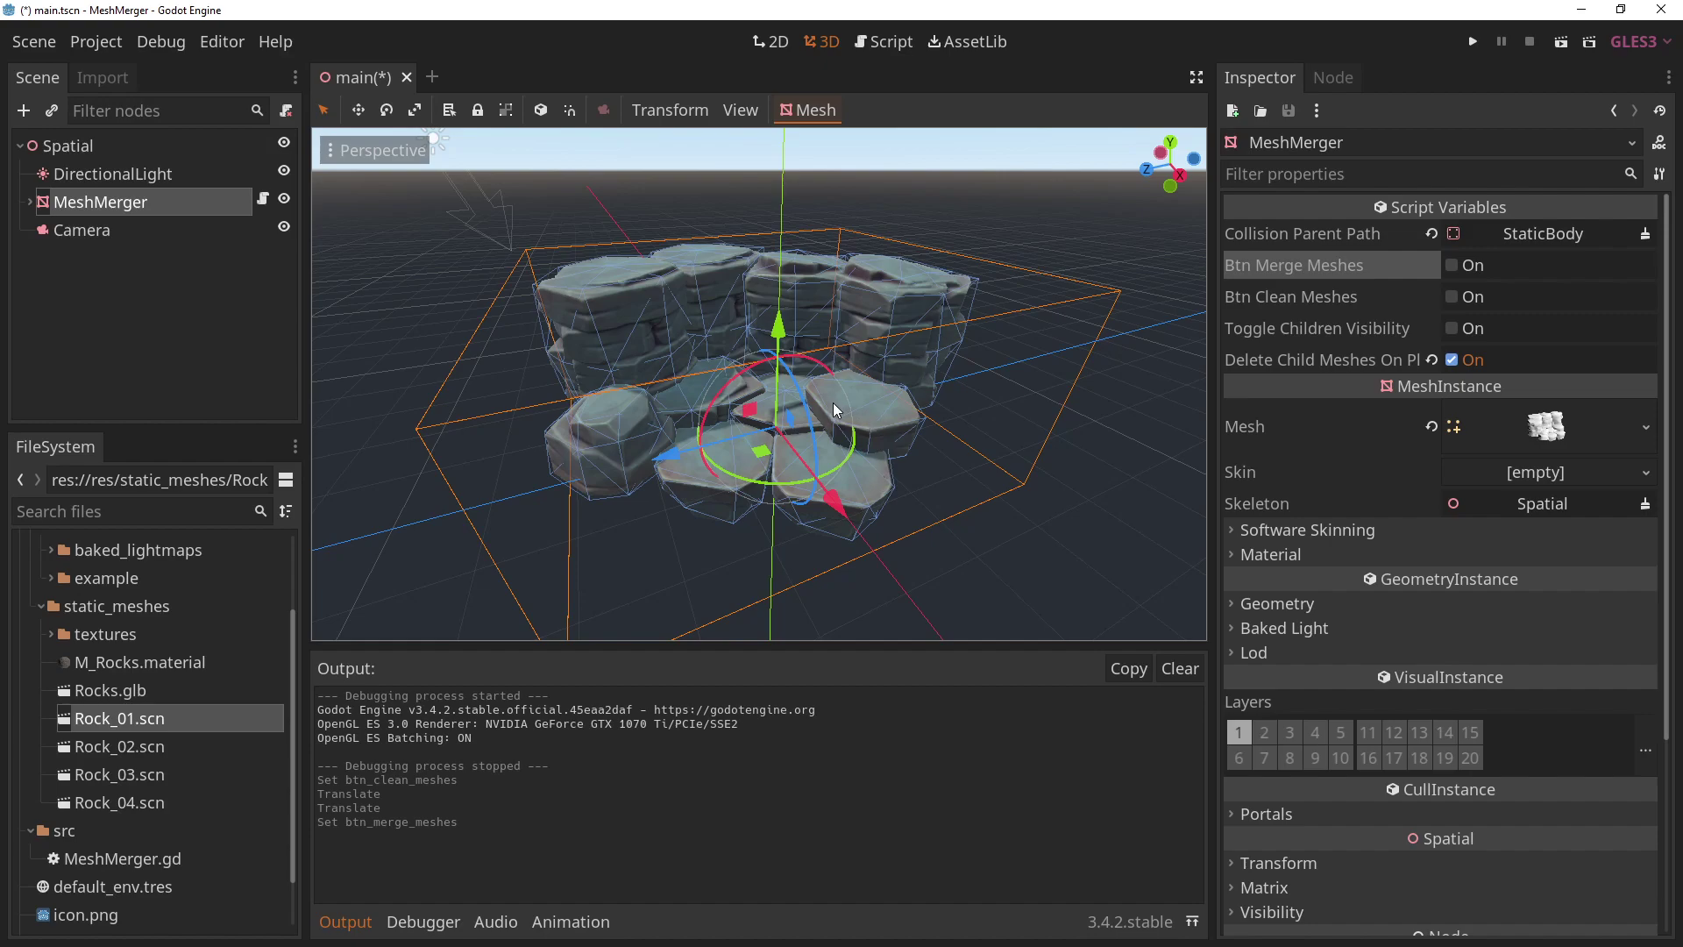
{"action": "middle_click_drag", "start_coordinate": [845, 387], "coordinate": [808, 356]}
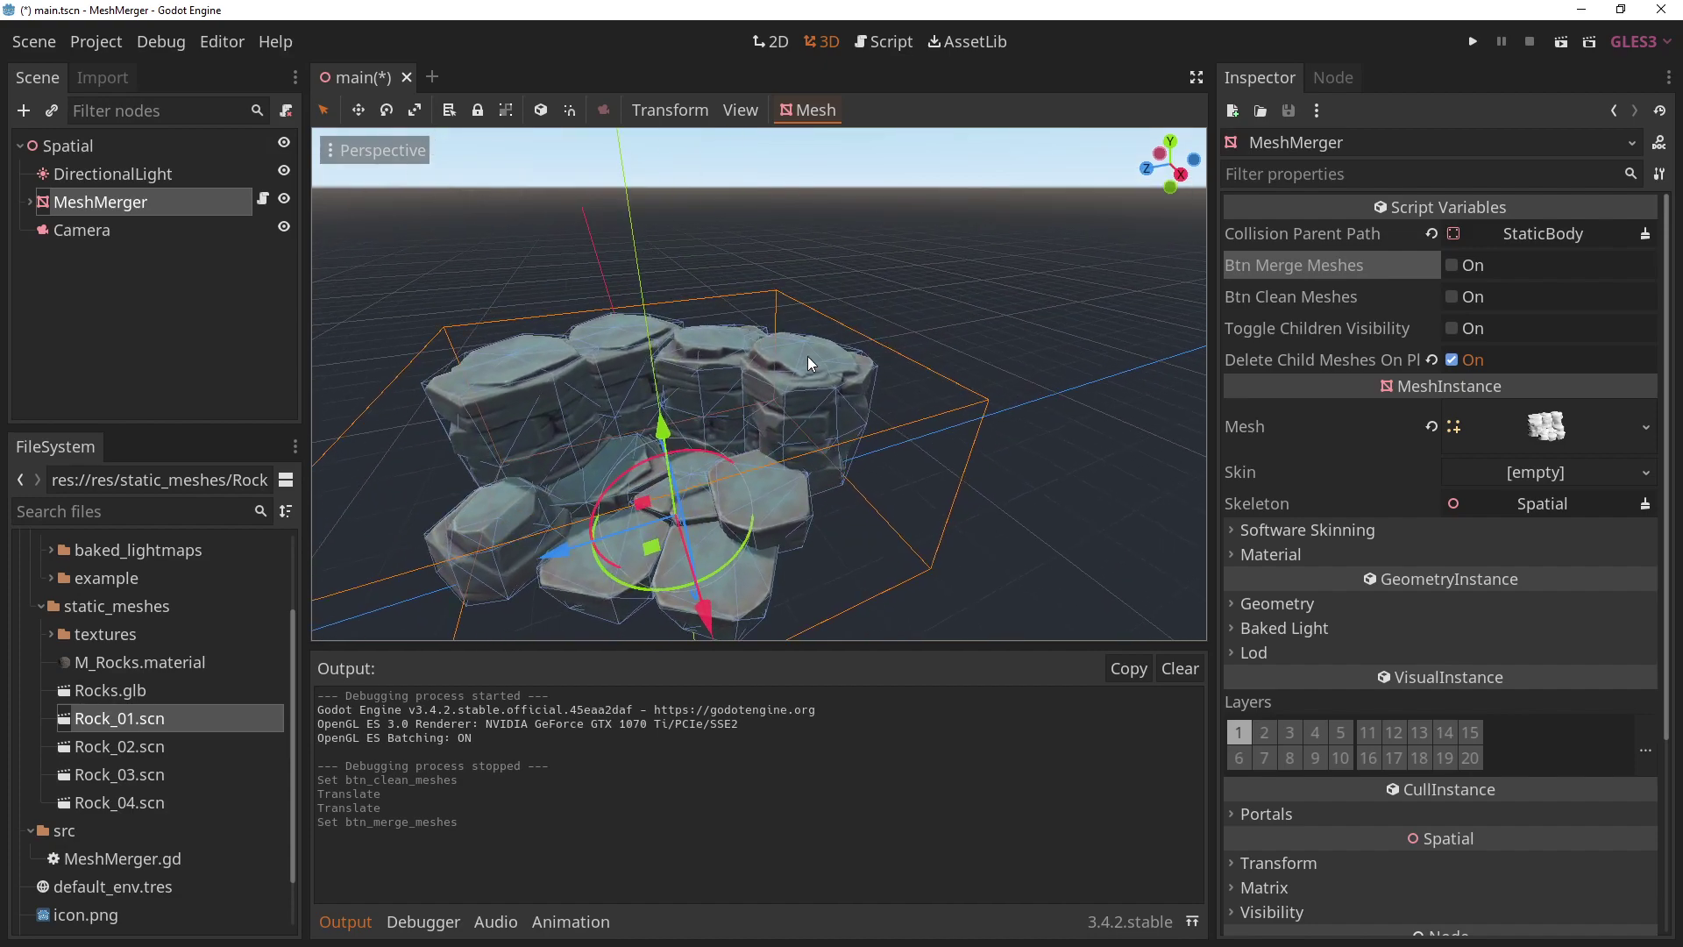
{"action": "scroll", "coordinate": [892, 431], "scroll_direction": "up", "scroll_amount": 5}
{"action": "middle_click_drag", "start_coordinate": [892, 432], "coordinate": [869, 371]}
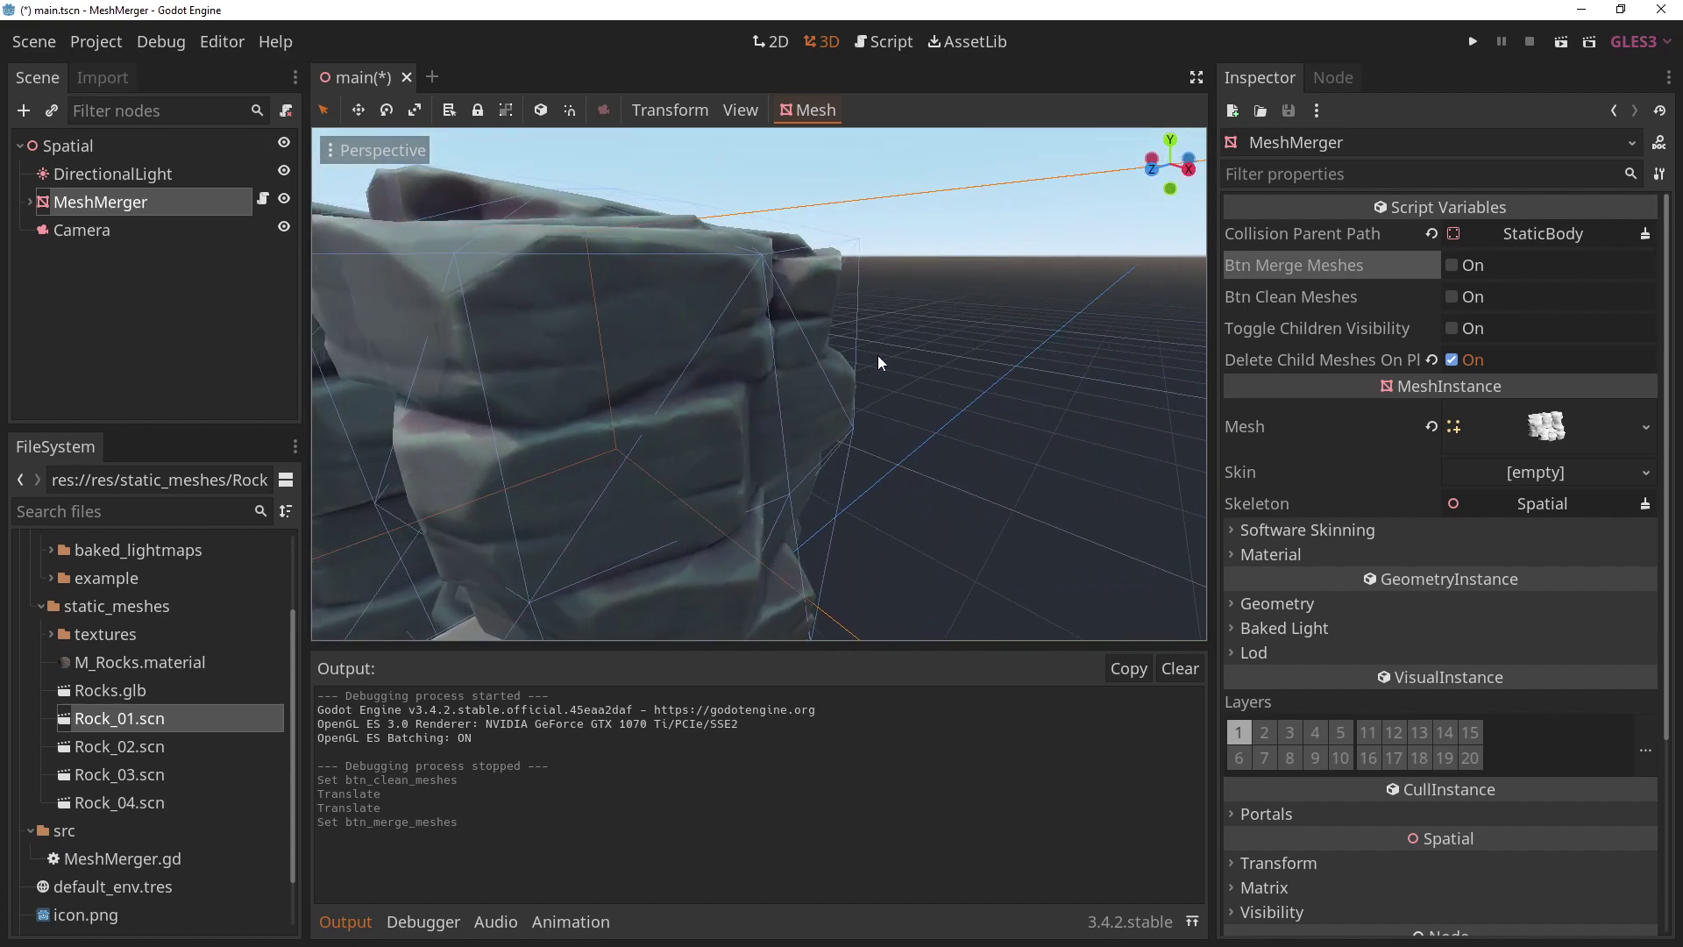
{"action": "scroll", "coordinate": [822, 314], "scroll_direction": "down", "scroll_amount": 8}
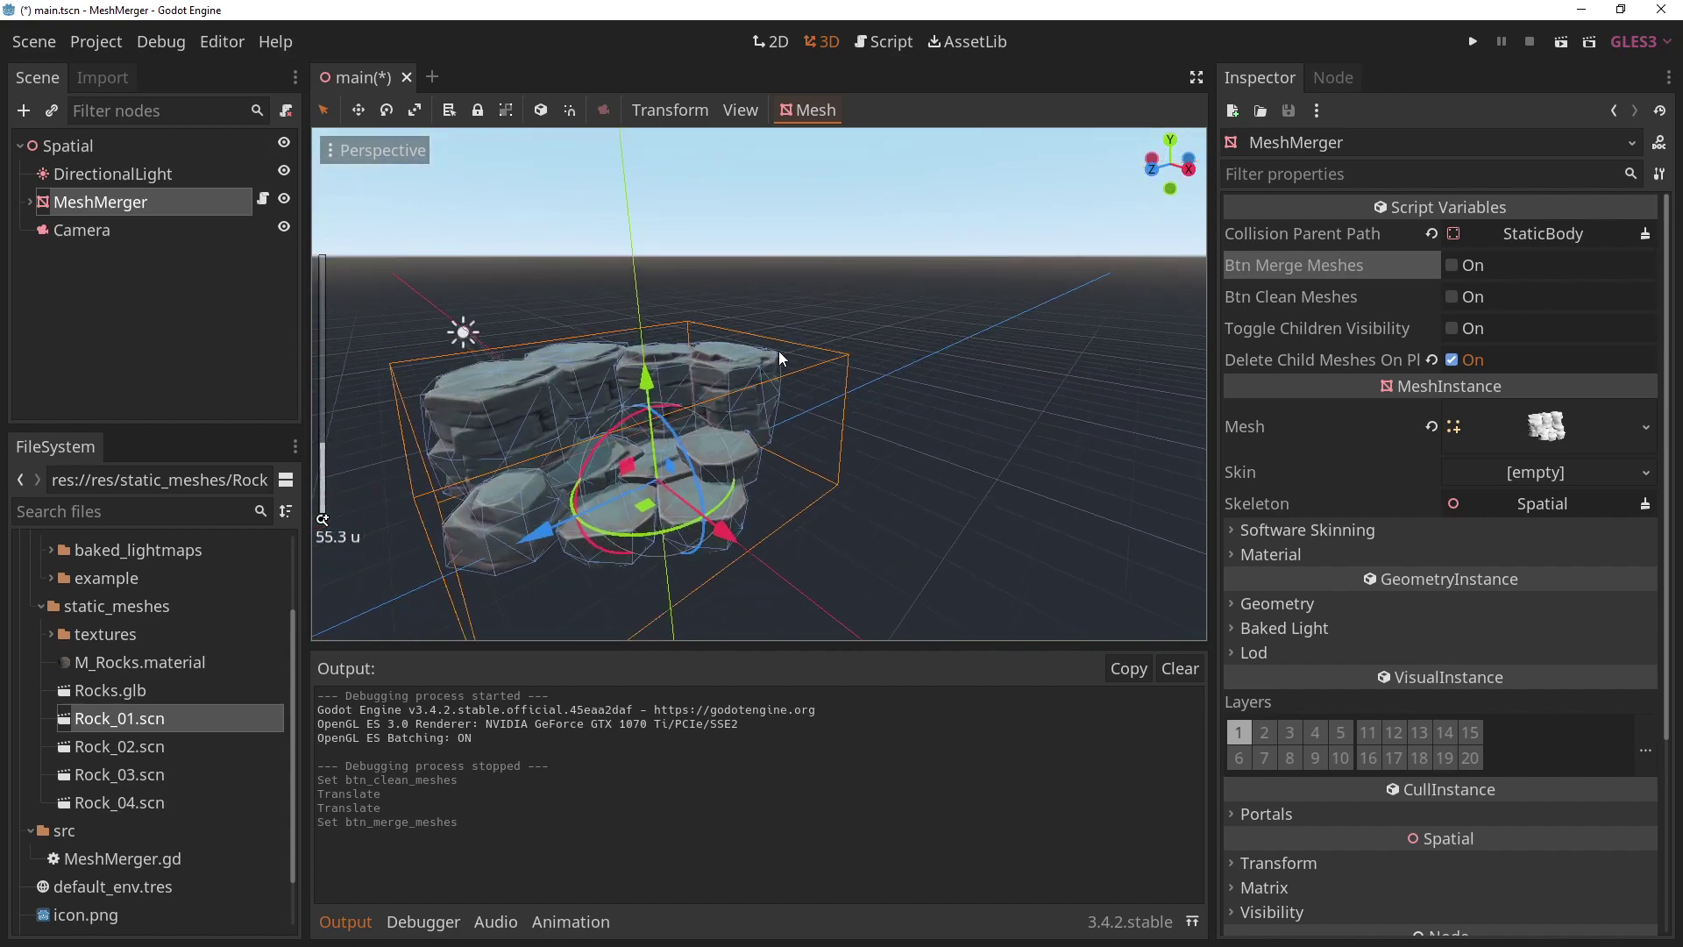
{"action": "middle_click_drag", "start_coordinate": [440, 435], "coordinate": [759, 335]}
{"action": "scroll", "coordinate": [759, 335], "scroll_direction": "up", "scroll_amount": 4}
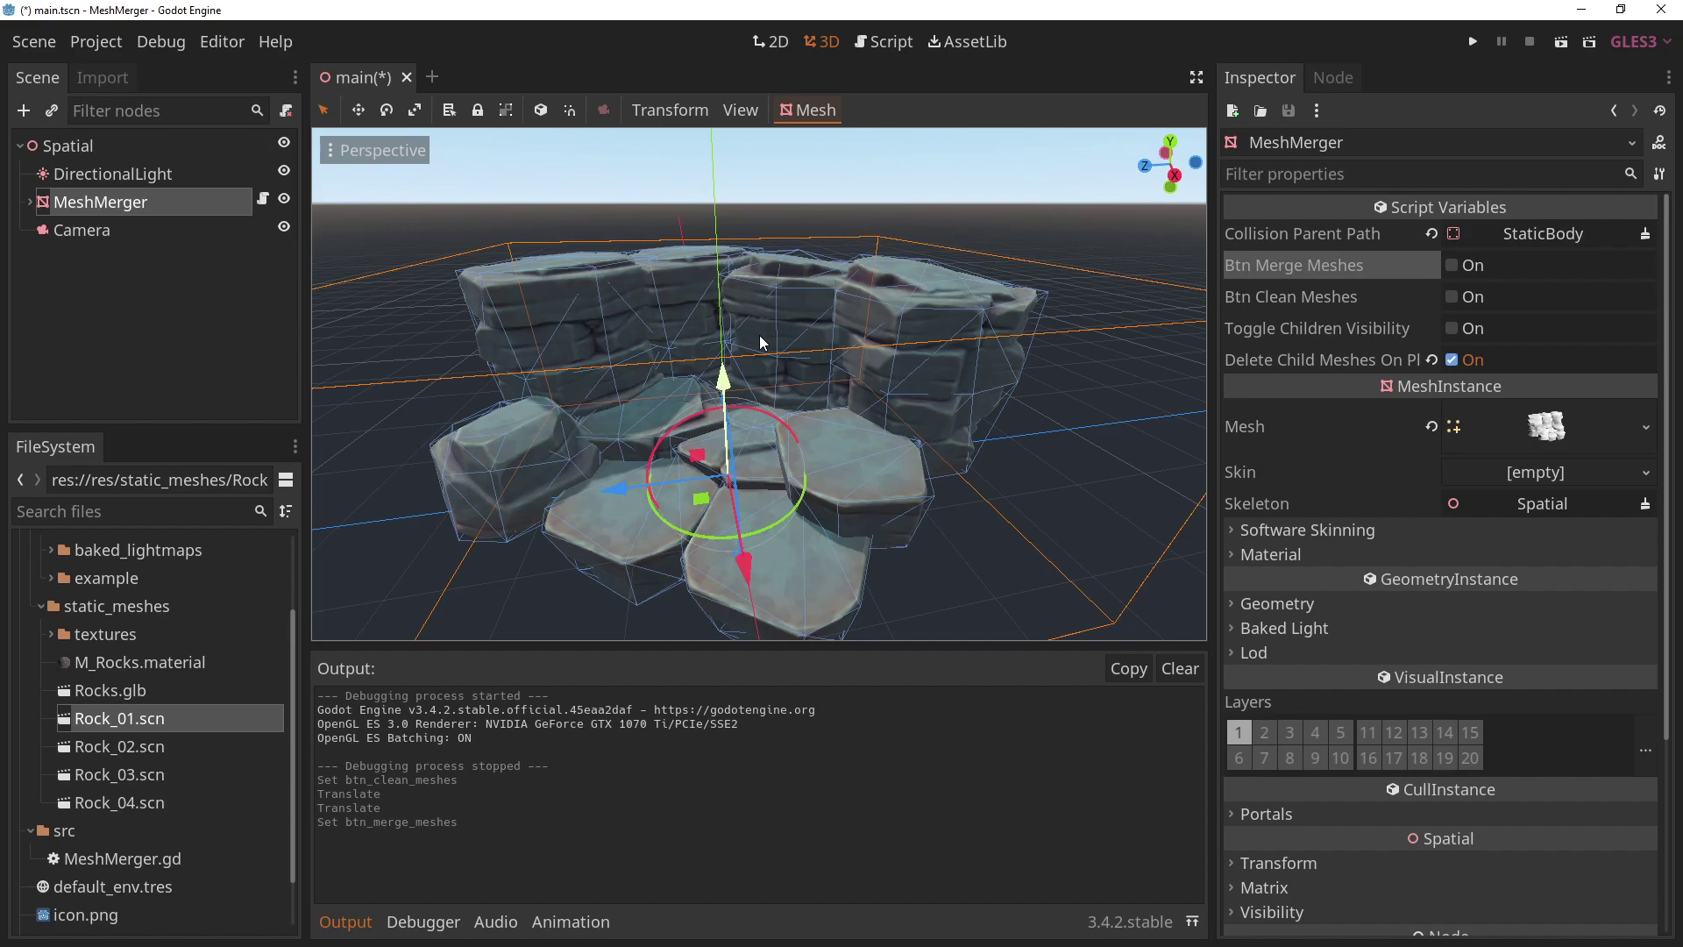
{"action": "middle_click_drag", "start_coordinate": [801, 330], "coordinate": [920, 307]}
{"action": "scroll", "coordinate": [922, 307], "scroll_direction": "down", "scroll_amount": 5}
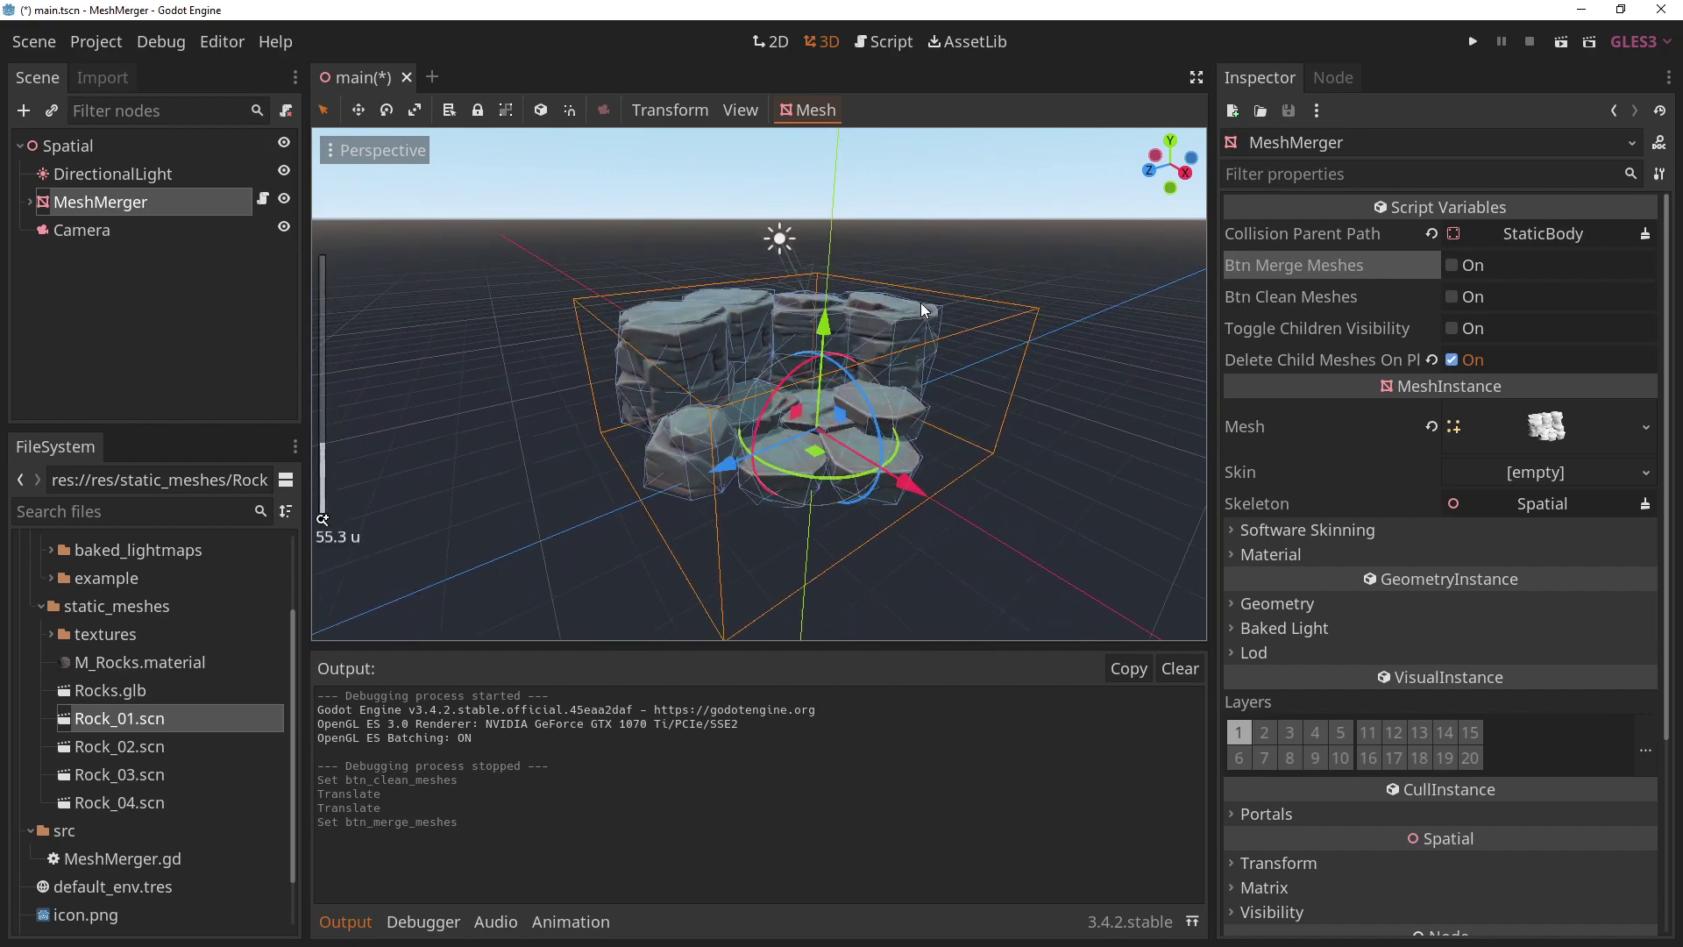
{"action": "left_click", "coordinate": [959, 287]}
{"action": "scroll", "coordinate": [871, 381], "scroll_direction": "up", "scroll_amount": 2}
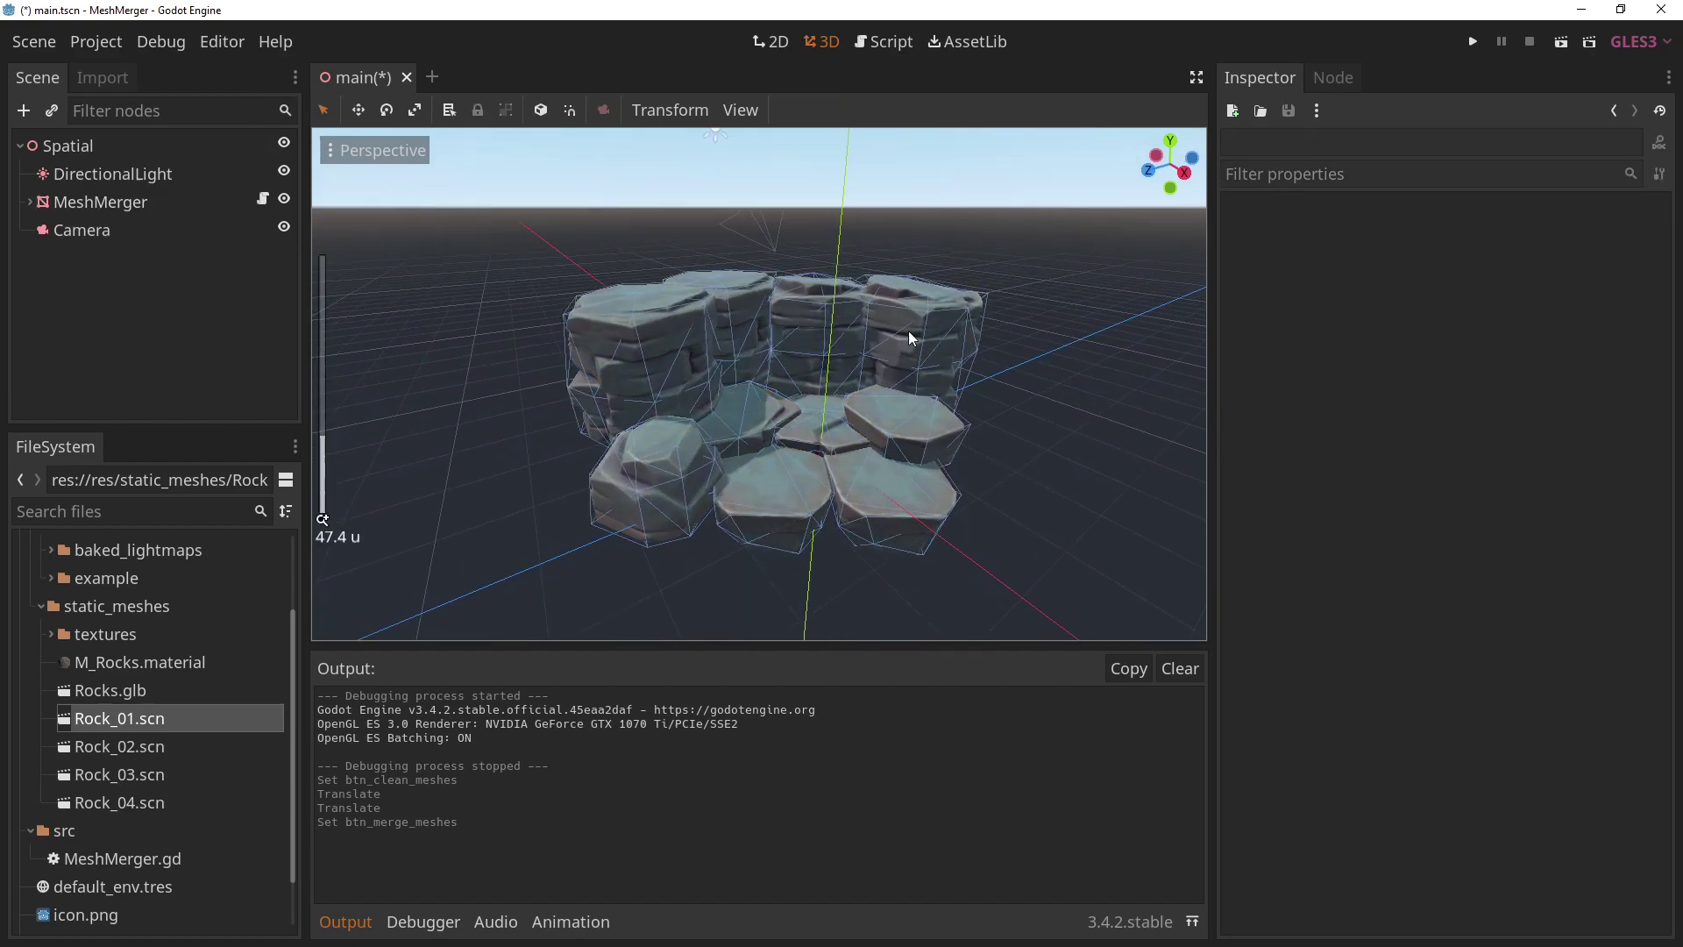